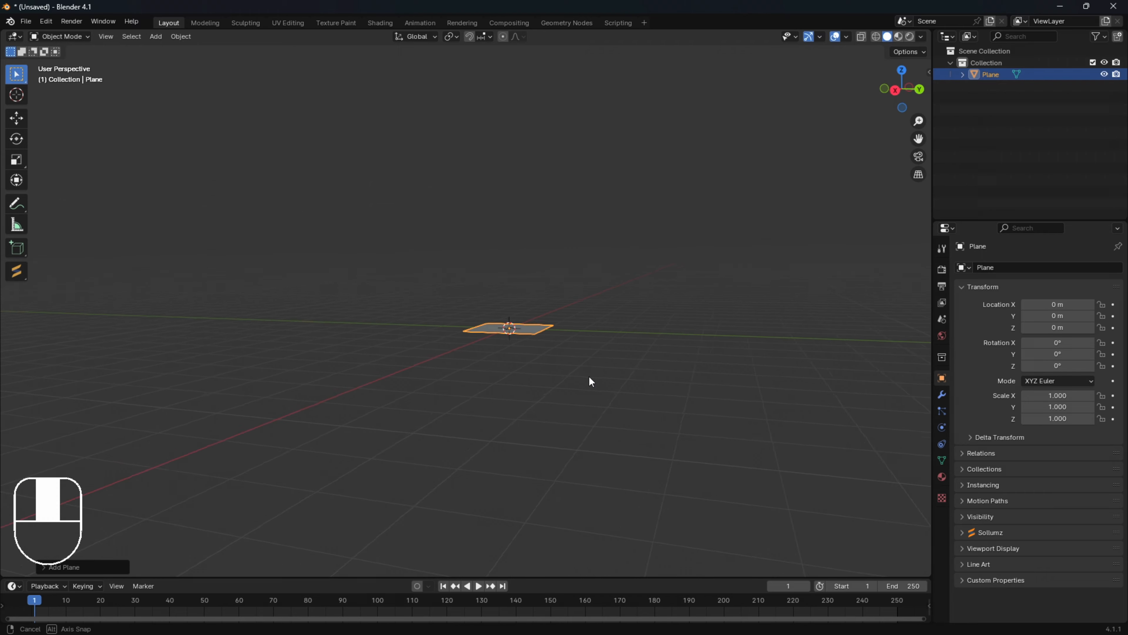
# Step: Stretch the plane along the Y axis to a scale of about 4.98
pyautogui.scroll(3, 604, 374)
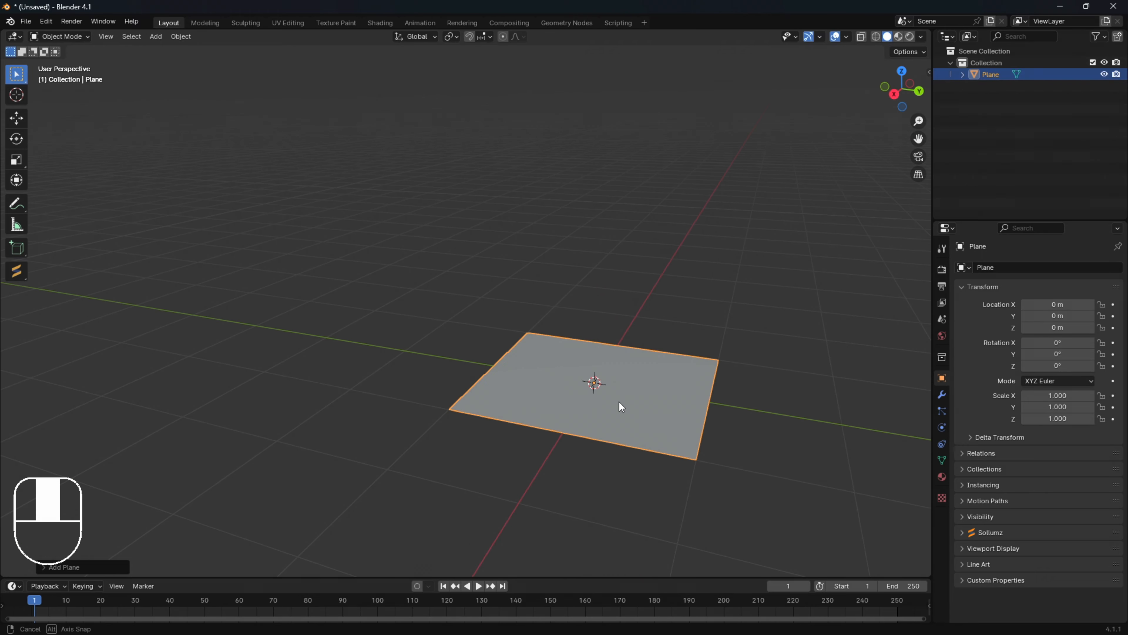
pyautogui.scroll(-3, 646, 399)
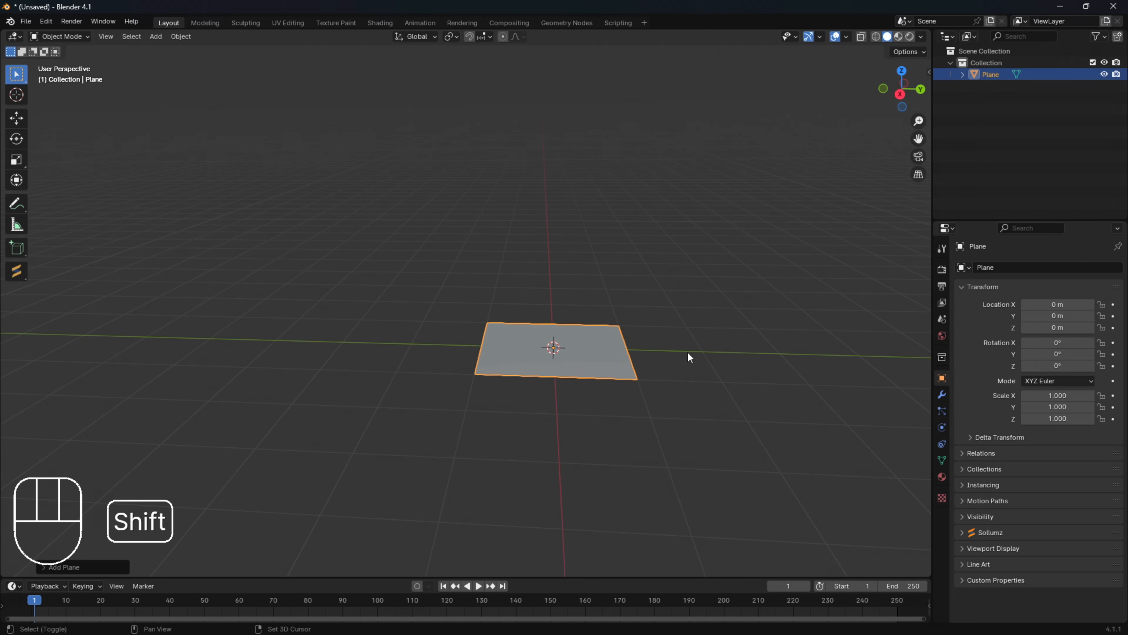
pyautogui.keyDown('shift'); pyautogui.moveTo(688, 356); pyautogui.dragTo(619, 386, button='middle'); pyautogui.keyUp('shift')
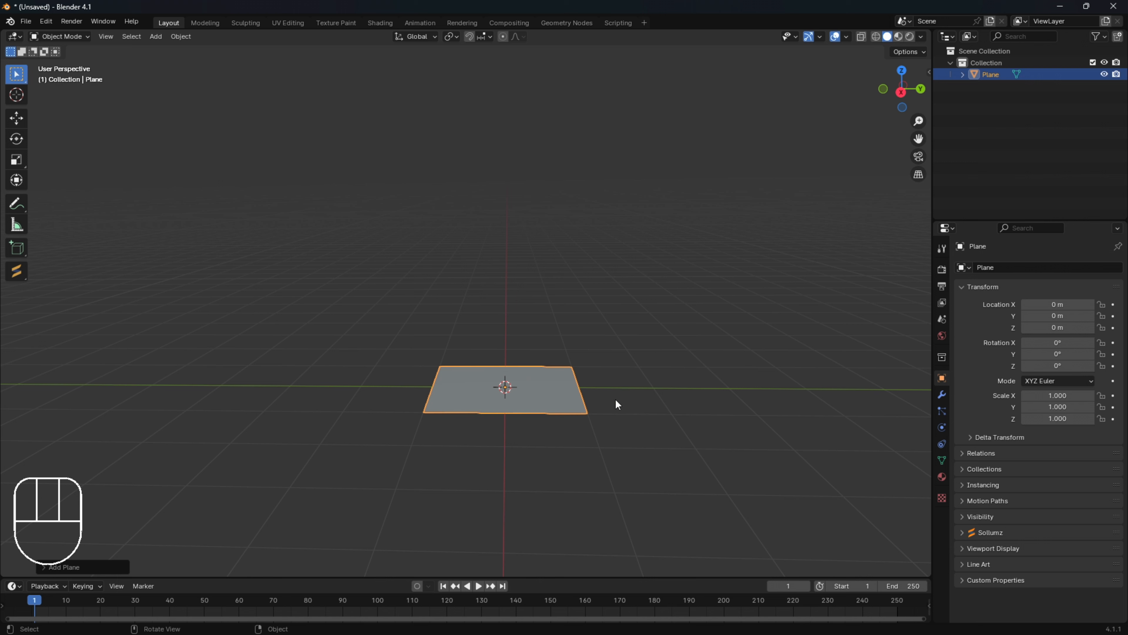
pyautogui.press('s')
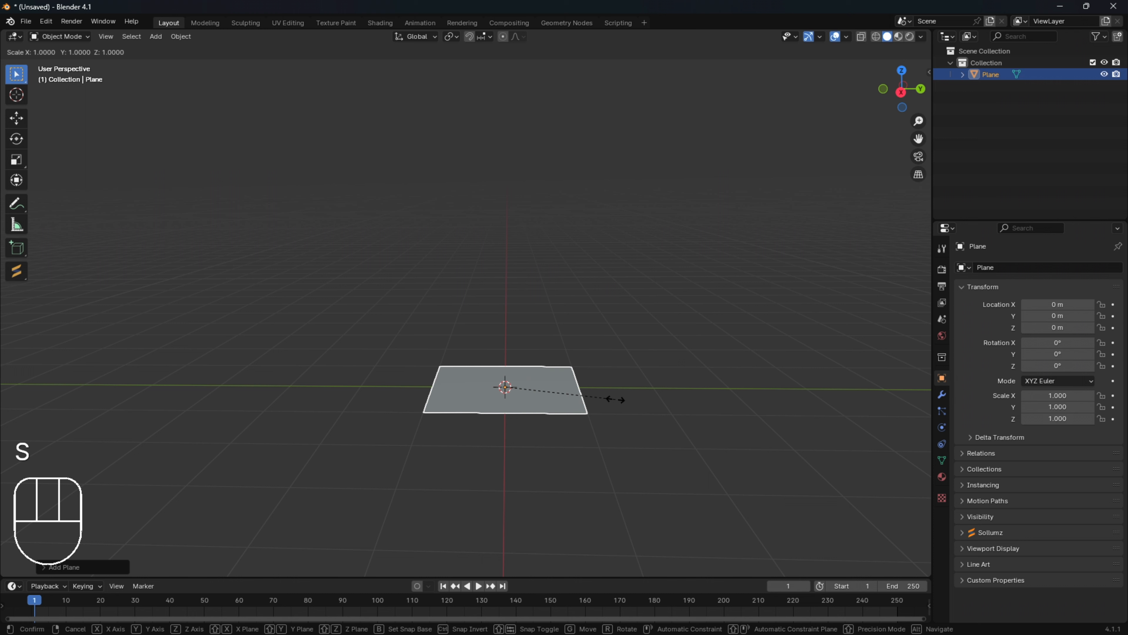
pyautogui.press('y')
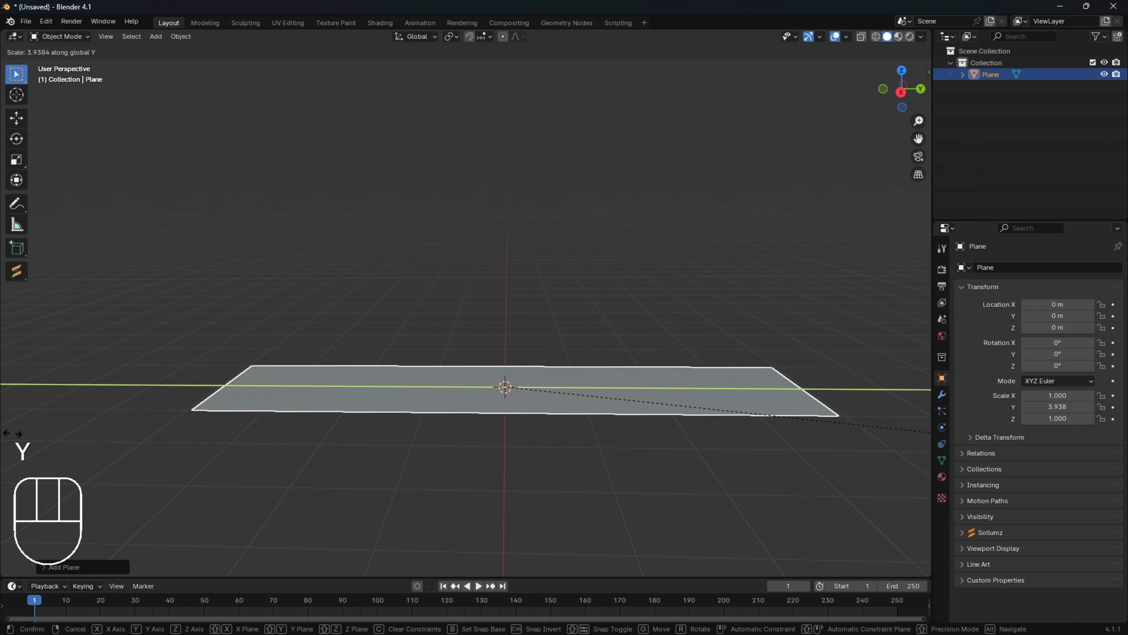
pyautogui.click(126, 437)
# Step: Widen the plane along the X axis to a scale of about 6.88
pyautogui.moveTo(487, 442); pyautogui.dragTo(546, 426, button='middle')
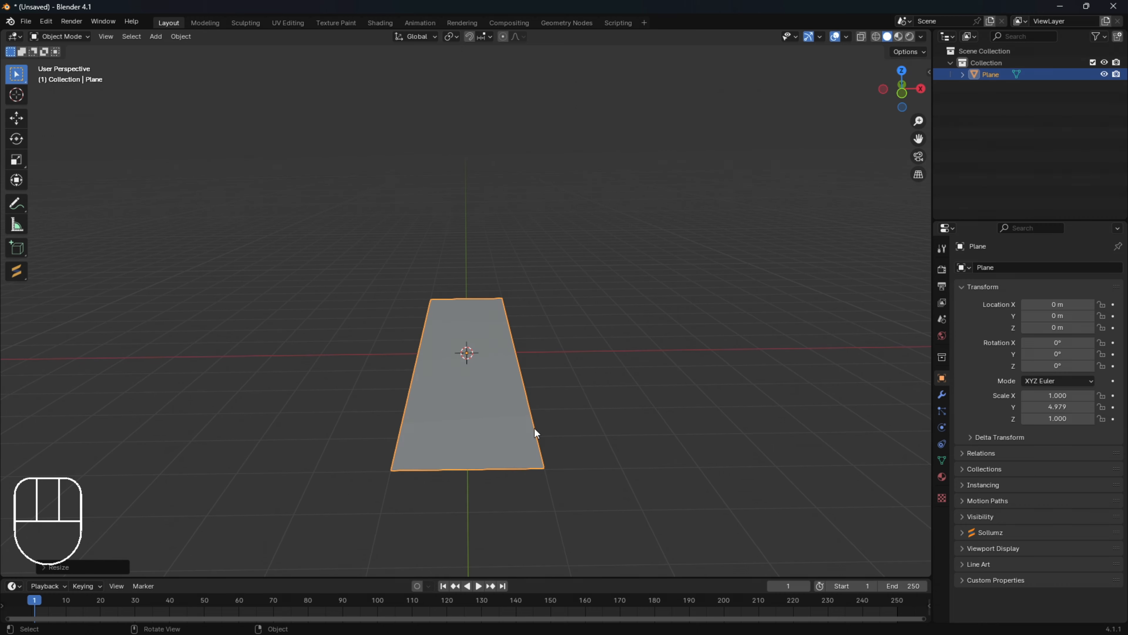
pyautogui.press('s')
pyautogui.press('x')
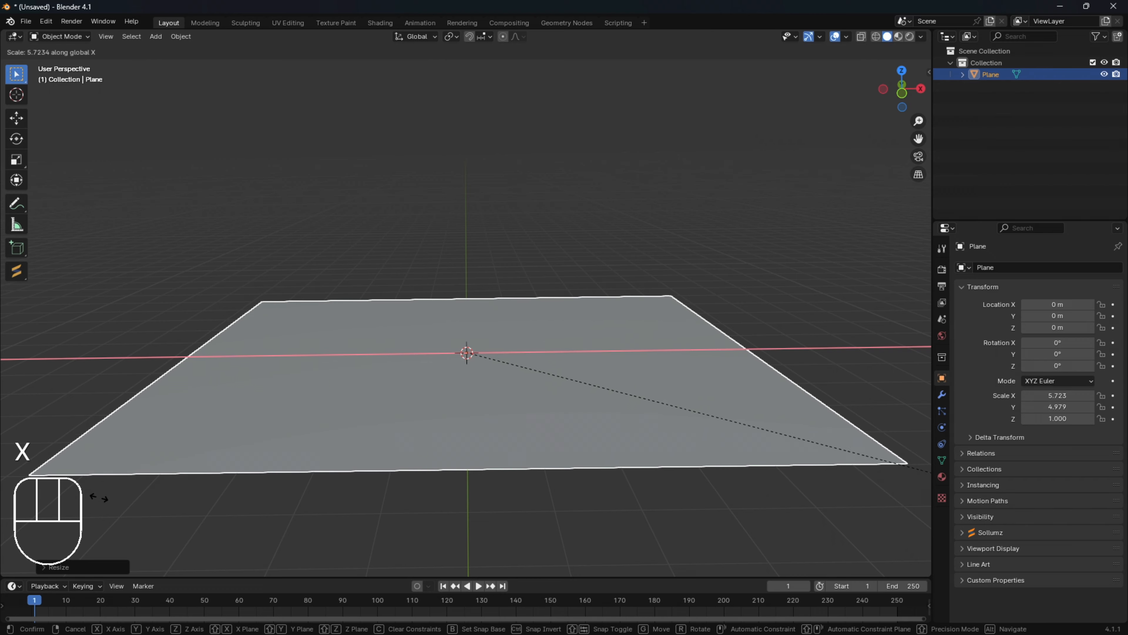
pyautogui.click(219, 496)
# Step: Stretch the plane further along the Y axis to a scale of about 8.63
pyautogui.moveTo(131, 473)
pyautogui.mouseDown(button='middle')
pyautogui.moveTo(199, 506)
pyautogui.moveTo(148, 501)
pyautogui.moveTo(140, 488)
pyautogui.mouseUp(button='middle')
pyautogui.press('s')
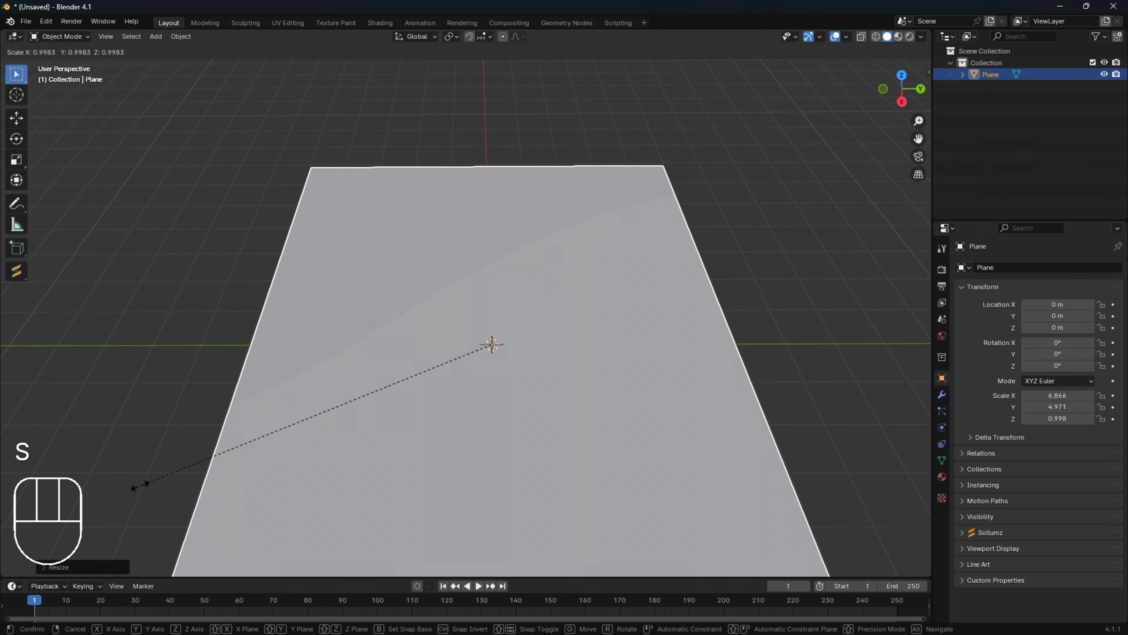
pyautogui.press('y')
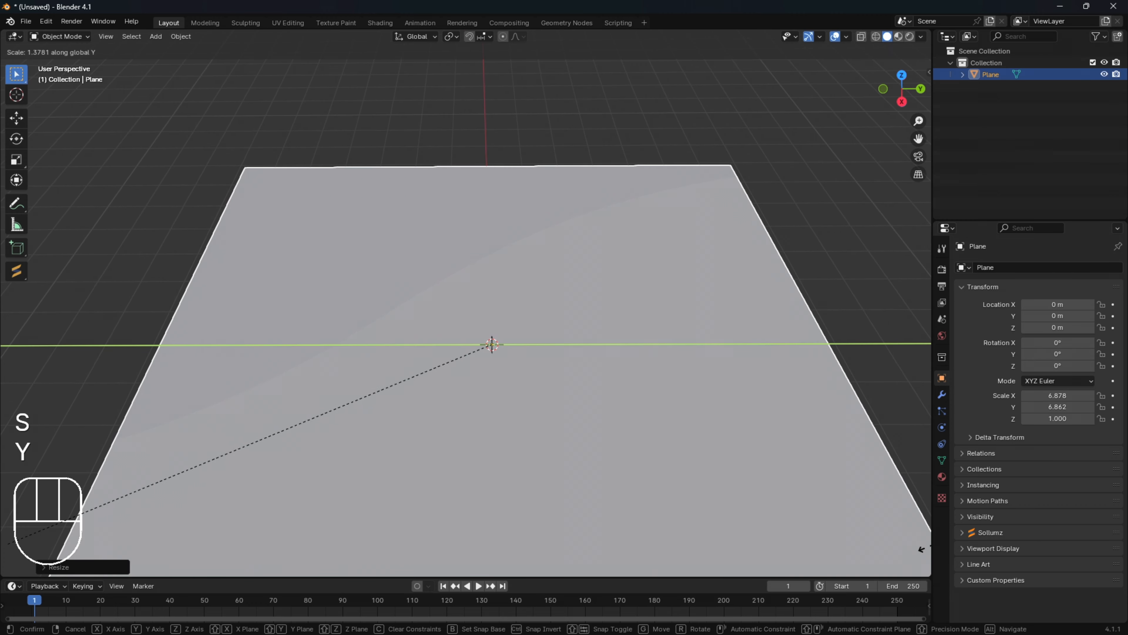
pyautogui.click(808, 573)
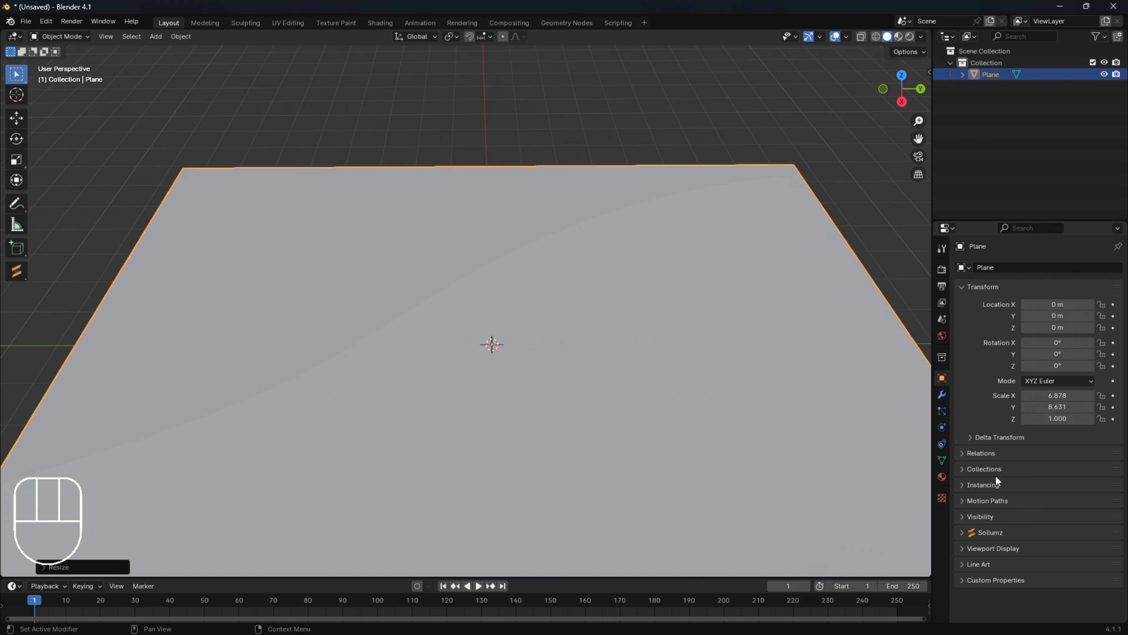
# Step: Widen the plane further along the X axis to a scale of about 9.76
pyautogui.moveTo(924, 476); pyautogui.dragTo(673, 418, button='middle')
pyautogui.scroll(-2, 684, 367)
pyautogui.scroll(-1, 681, 368)
pyautogui.press('s')
pyautogui.press('x')
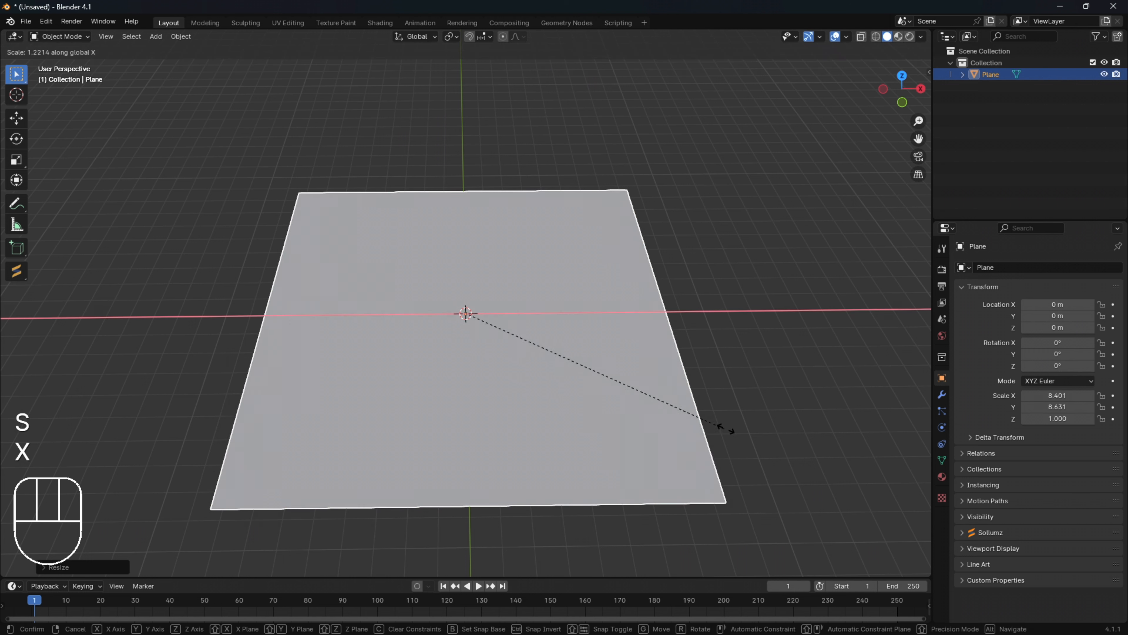
pyautogui.click(776, 426)
# Step: Enlarge the whole plane uniformly by a factor of about 2.54
pyautogui.moveTo(614, 445); pyautogui.dragTo(626, 409, button='middle')
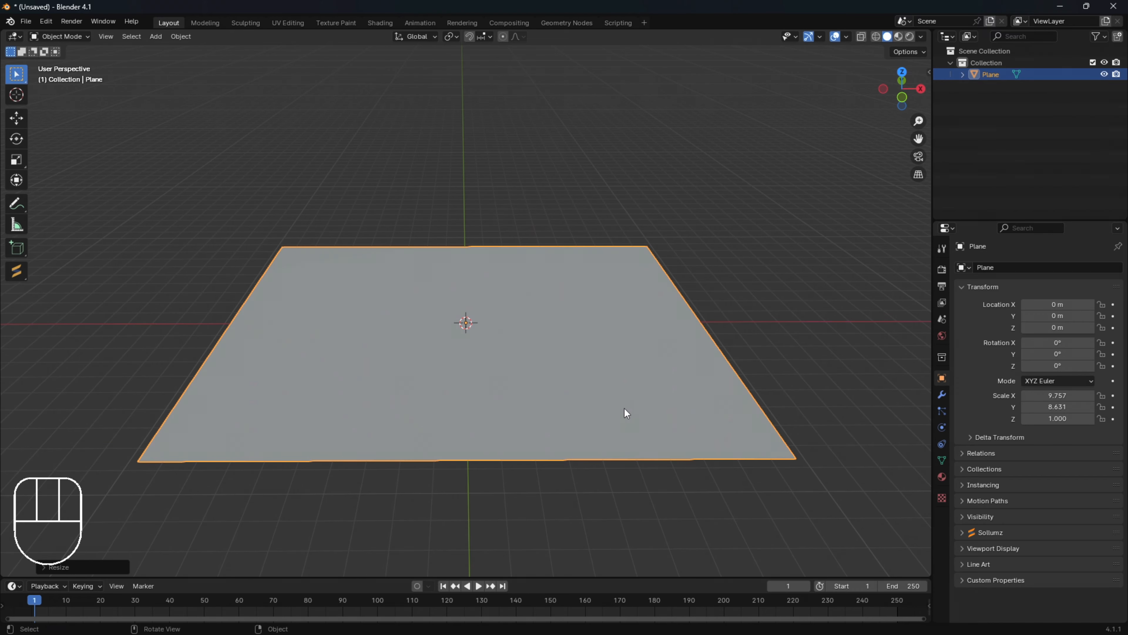
pyautogui.scroll(4, 604, 372)
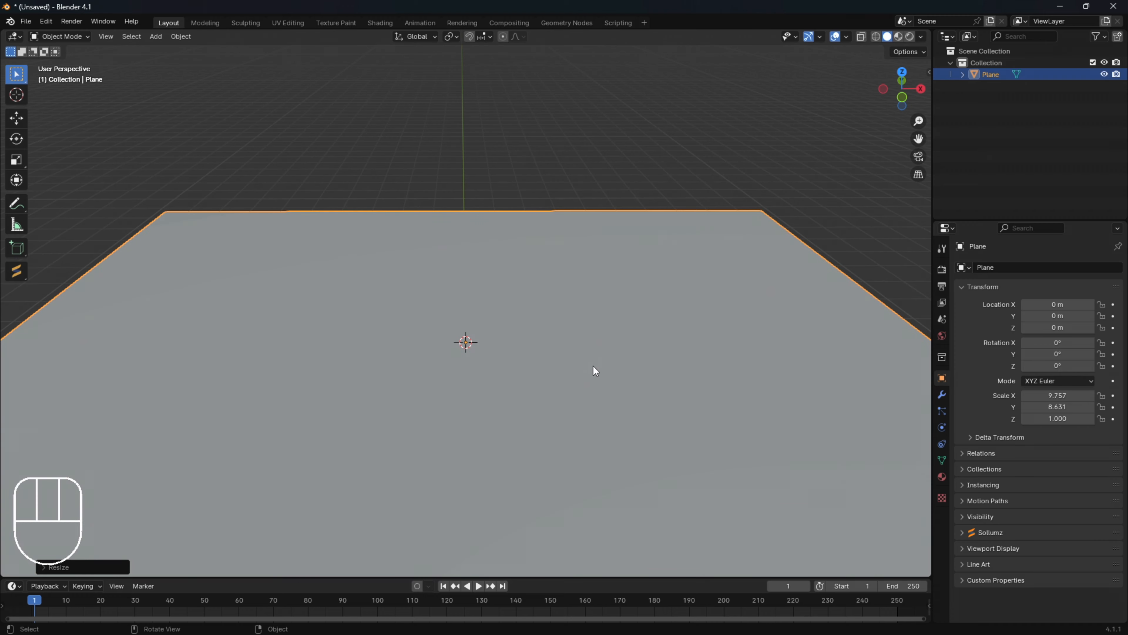
pyautogui.scroll(-6, 584, 373)
pyautogui.scroll(1, 562, 364)
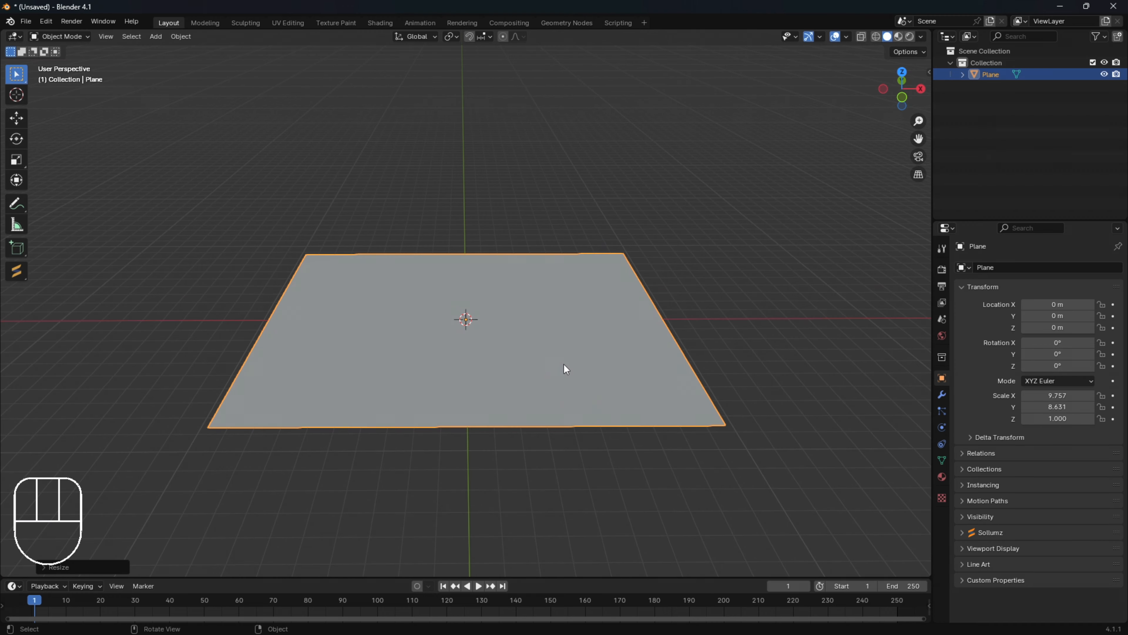
pyautogui.press('s')
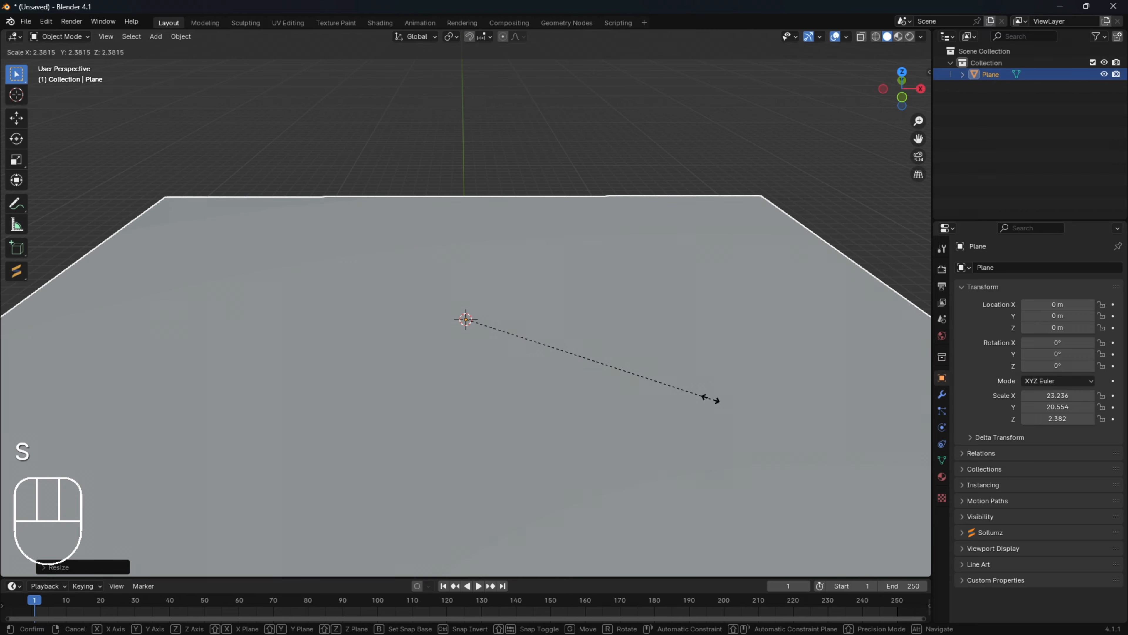
pyautogui.click(726, 404)
pyautogui.scroll(-5, 668, 383)
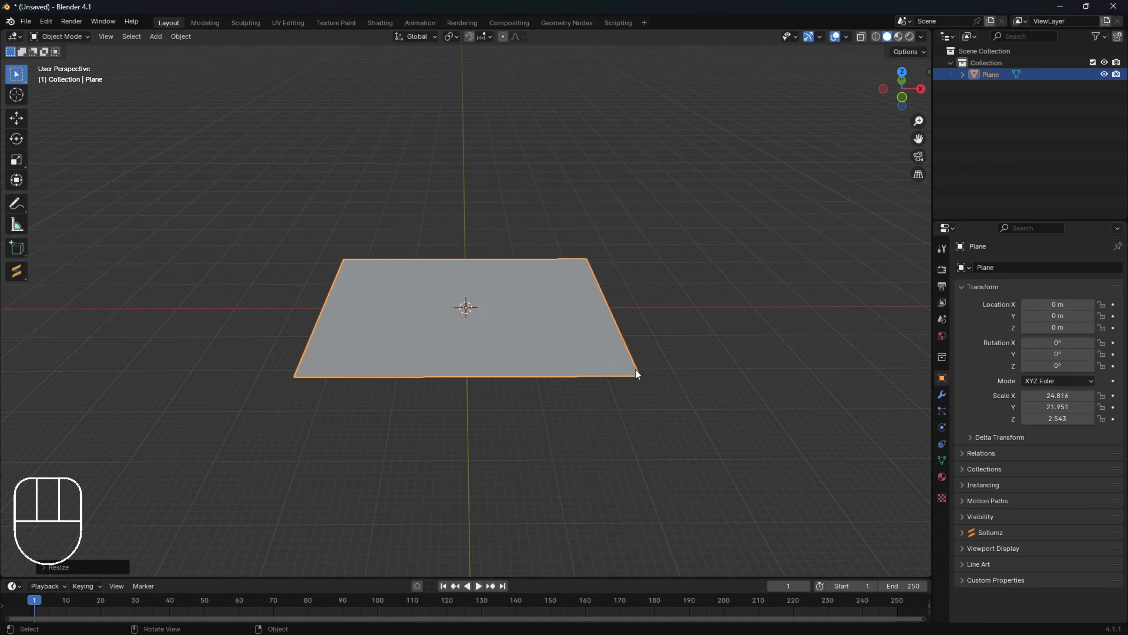
# Step: Examine the size and proportions of the enlarged plane from several angles and distances
pyautogui.moveTo(635, 369); pyautogui.dragTo(622, 319, button='middle')
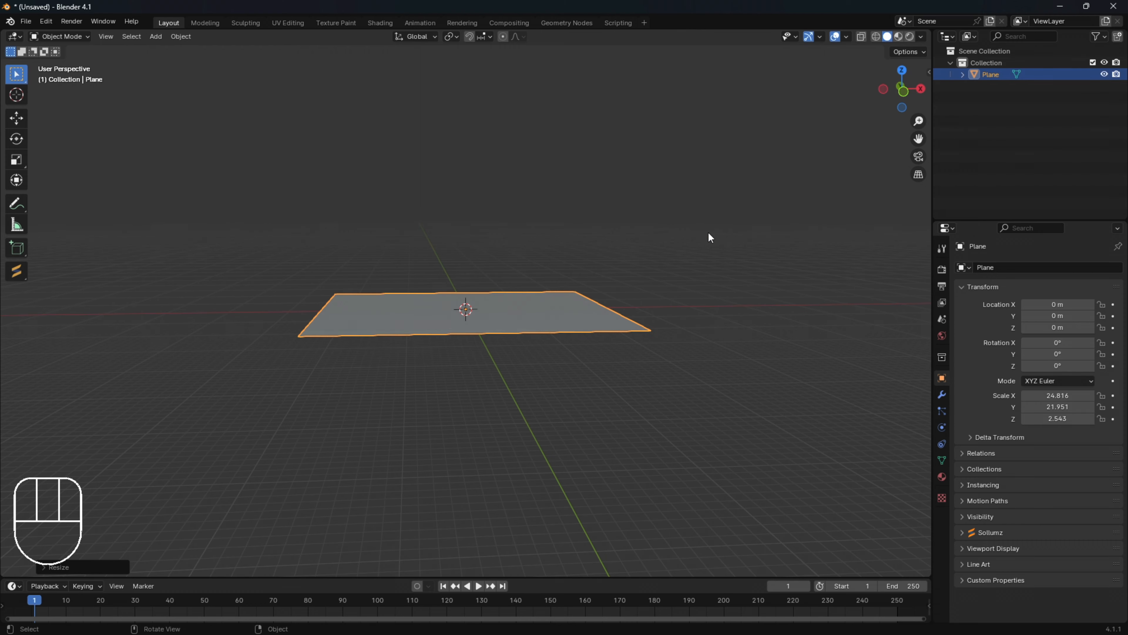
pyautogui.moveTo(709, 234); pyautogui.dragTo(677, 247, button='middle')
pyautogui.scroll(5, 670, 245)
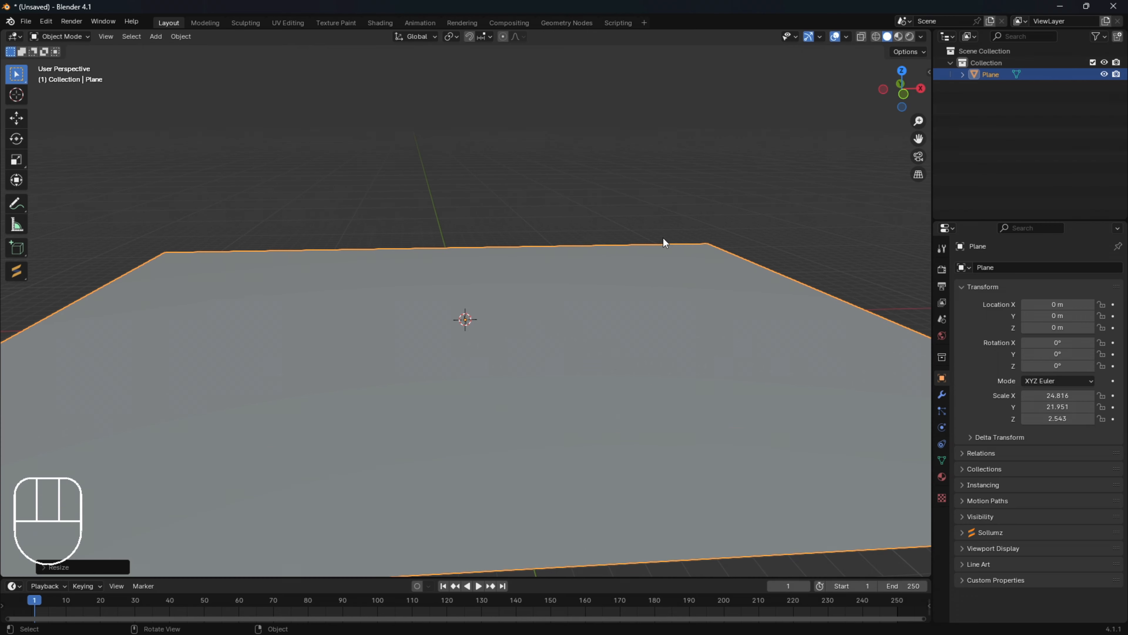
pyautogui.scroll(-1, 664, 236)
pyautogui.scroll(-3, 544, 253)
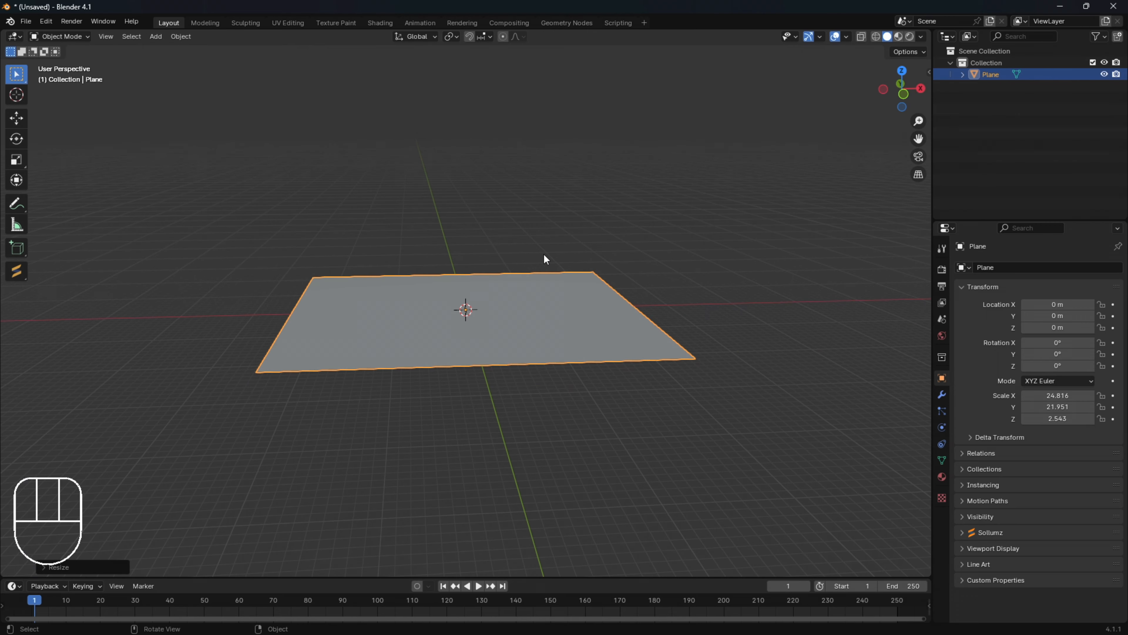
pyautogui.scroll(4, 541, 260)
pyautogui.moveTo(541, 266)
pyautogui.mouseDown(button='middle')
pyautogui.moveTo(564, 285)
pyautogui.moveTo(484, 301)
pyautogui.moveTo(597, 269)
pyautogui.moveTo(574, 256)
pyautogui.moveTo(605, 272)
pyautogui.moveTo(579, 283)
pyautogui.moveTo(586, 270)
pyautogui.moveTo(563, 267)
pyautogui.mouseUp(button='middle')
pyautogui.press('shift')
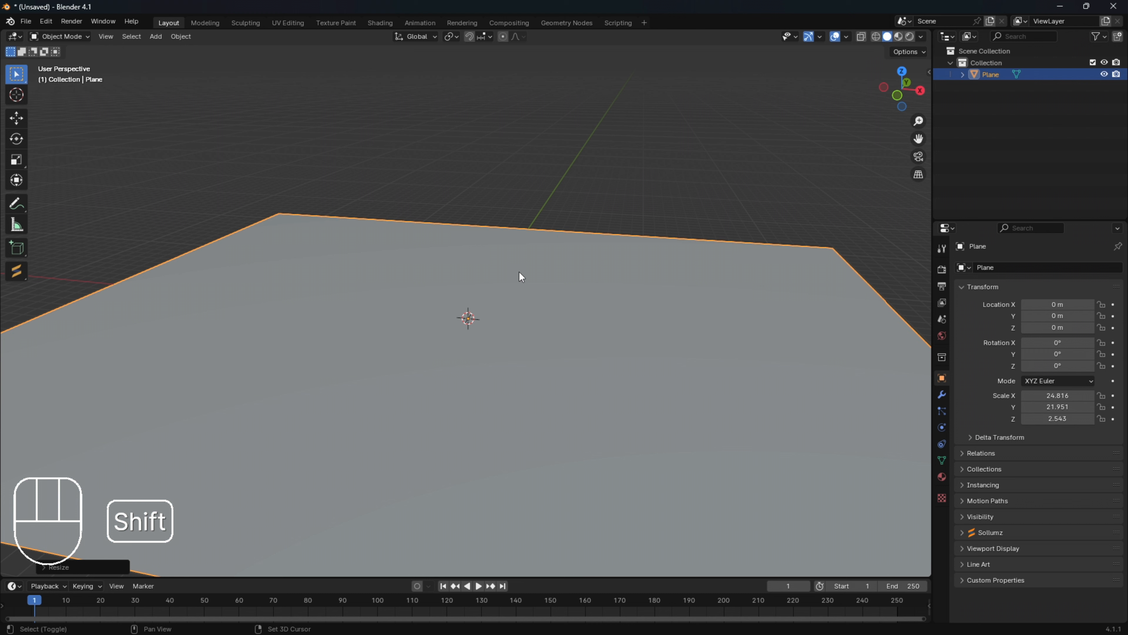
pyautogui.keyDown('shift'); pyautogui.moveTo(491, 249); pyautogui.dragTo(532, 274, button='middle'); pyautogui.keyUp('shift')
pyautogui.keyDown('shift'); pyautogui.moveTo(455, 265); pyautogui.dragTo(514, 196, button='middle'); pyautogui.keyUp('shift')
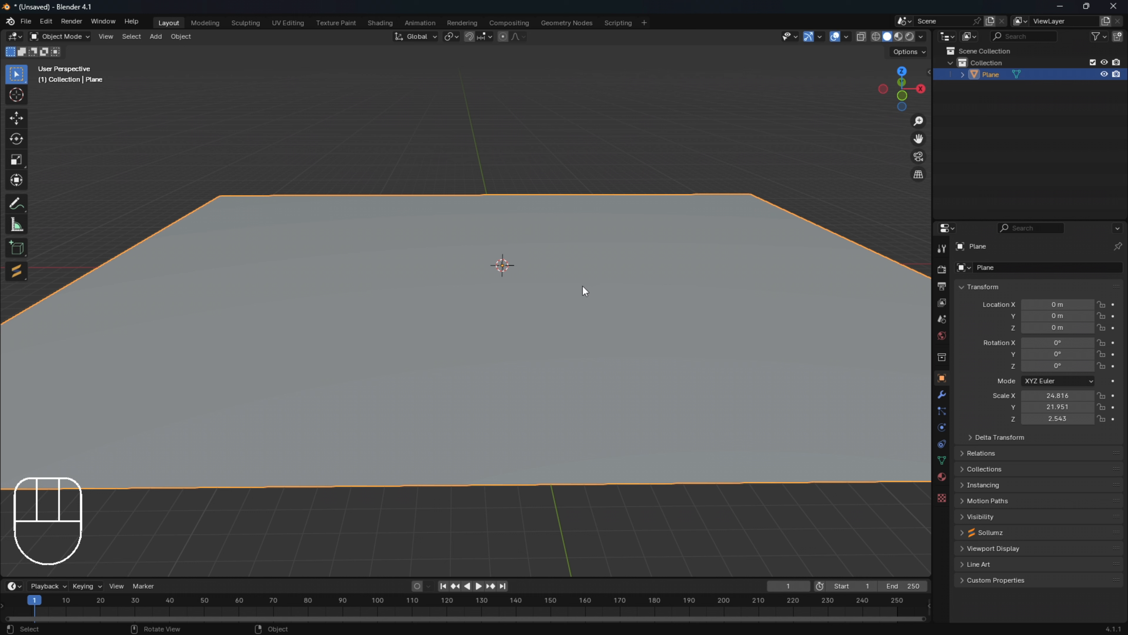
# Step: Switch the plane back and forth between Object Mode and Edit Mode
pyautogui.press('Tab')
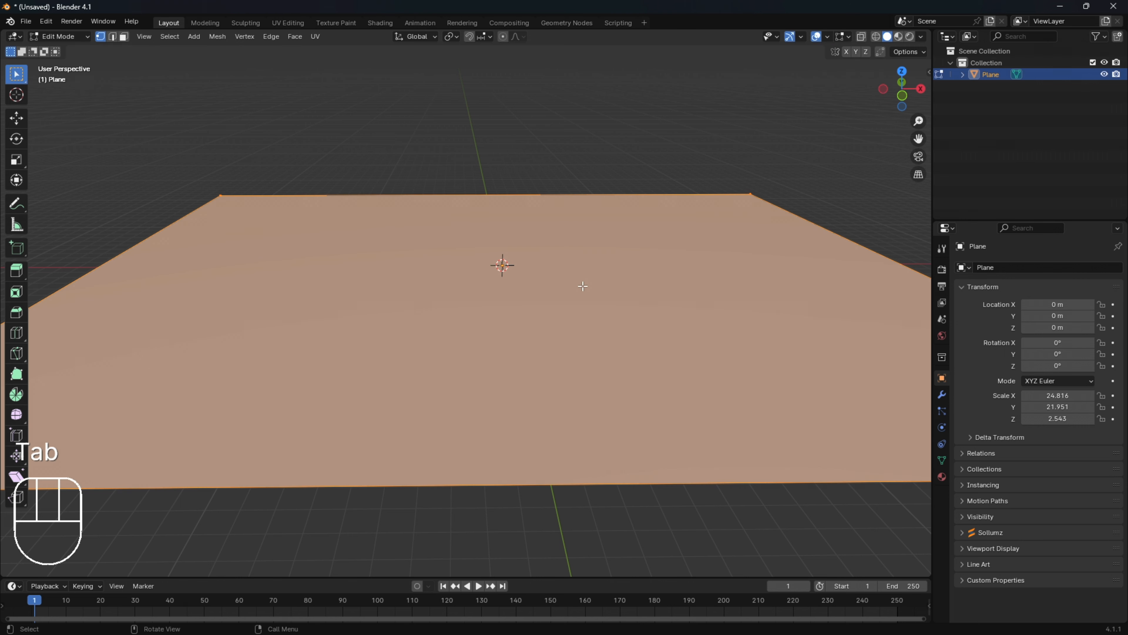
pyautogui.press('Tab')
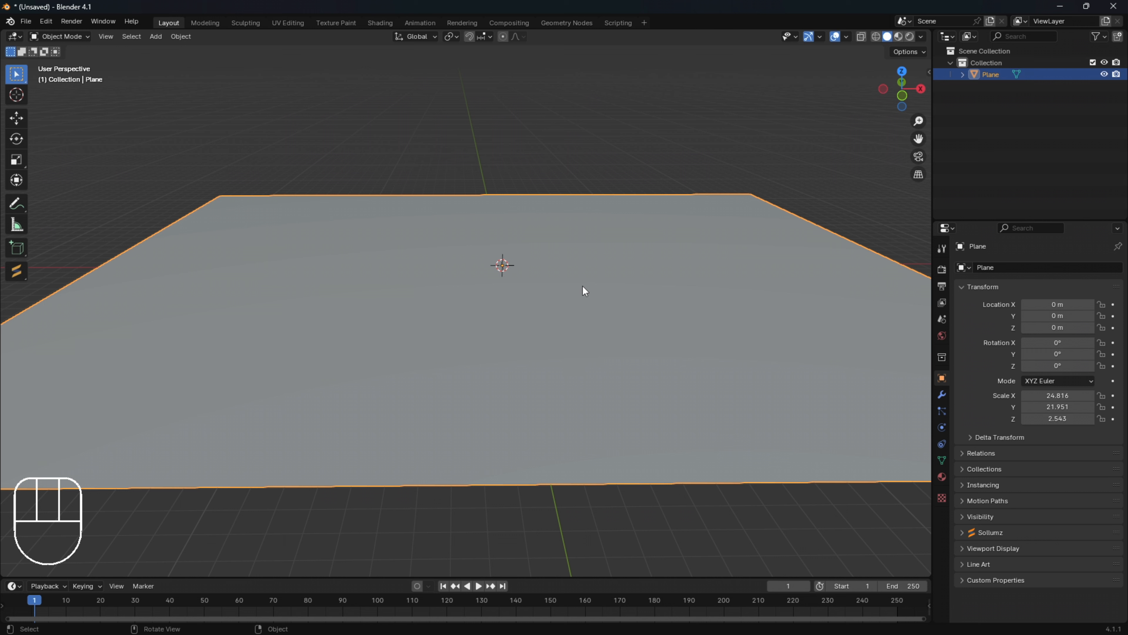
pyautogui.press('Tab')
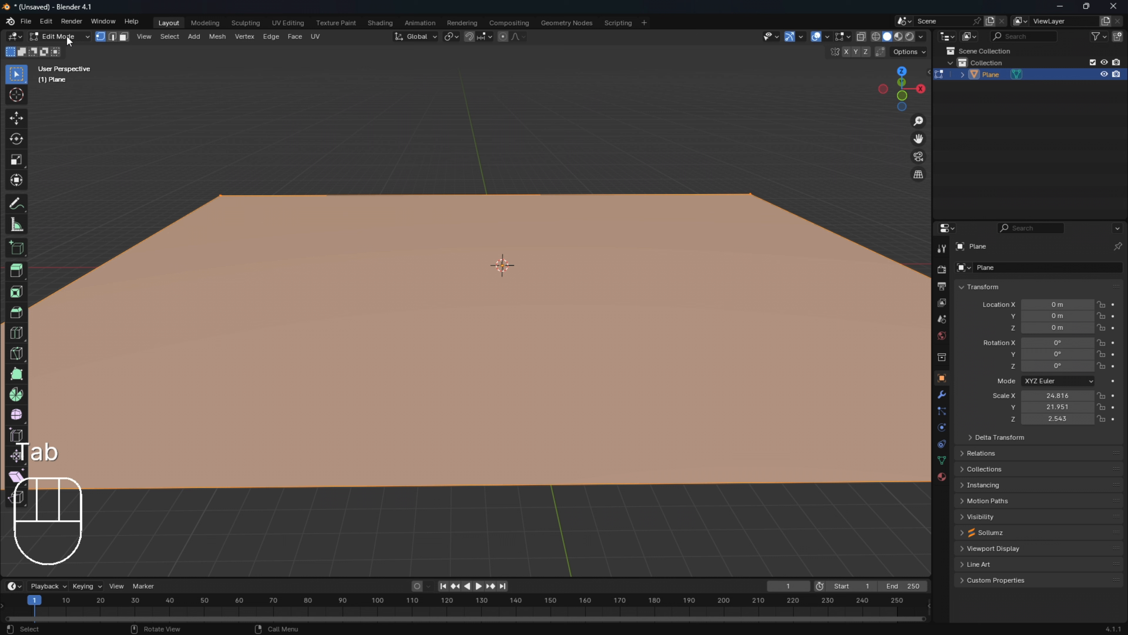
pyautogui.press('Tab')
pyautogui.press('Tab')
pyautogui.press('Tab')
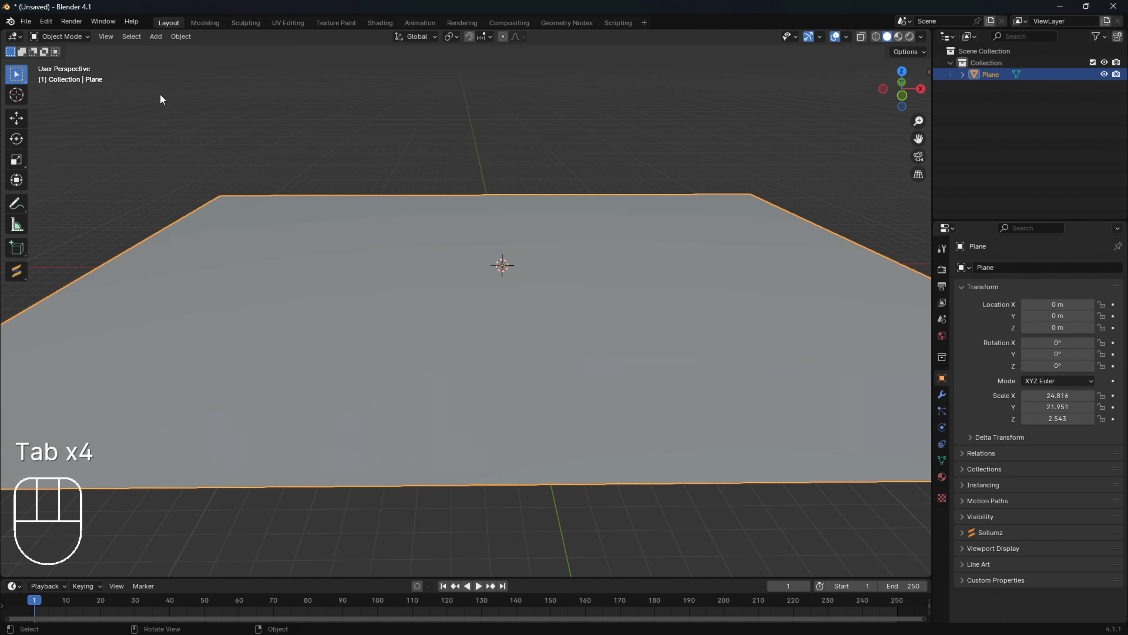
pyautogui.press('Tab')
pyautogui.press('Tab')
pyautogui.press('Tab')
# Step: In Edit Mode, extrude the plane's face upward about 0.26 m to form a thin slab, and return to Object Mode
pyautogui.click(89, 39)
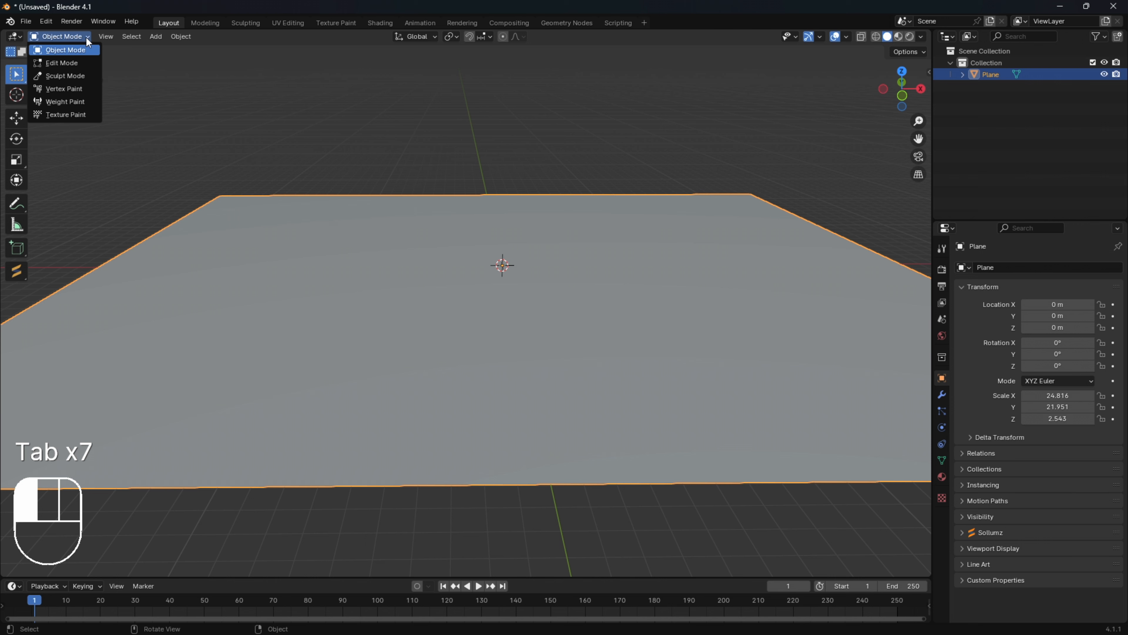
pyautogui.click(69, 63)
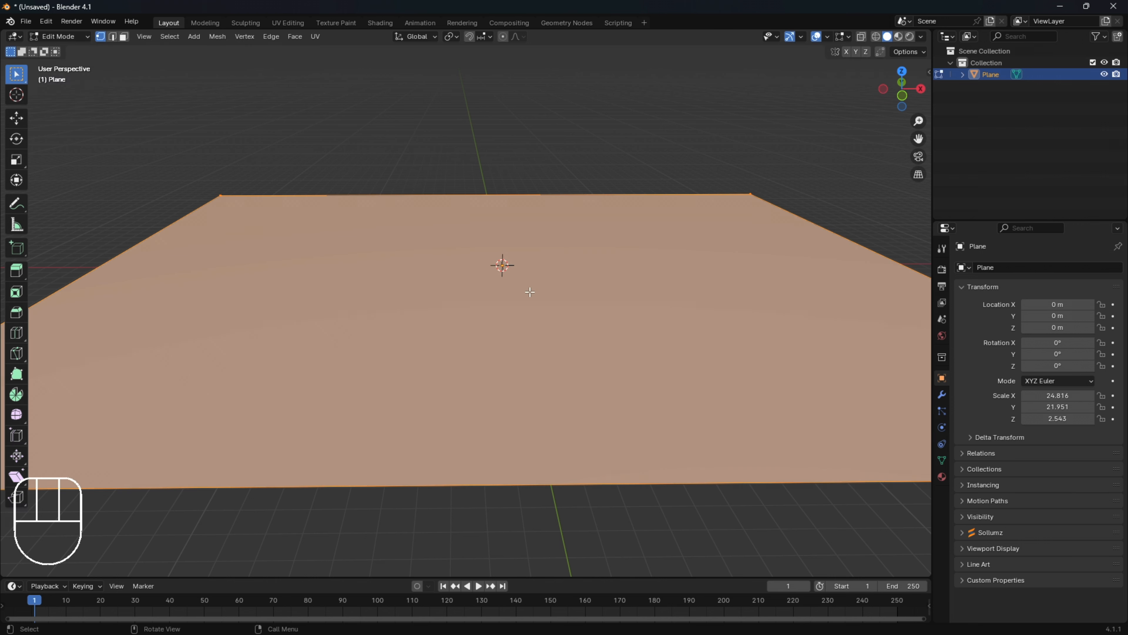
pyautogui.moveTo(620, 273); pyautogui.dragTo(729, 245, button='middle')
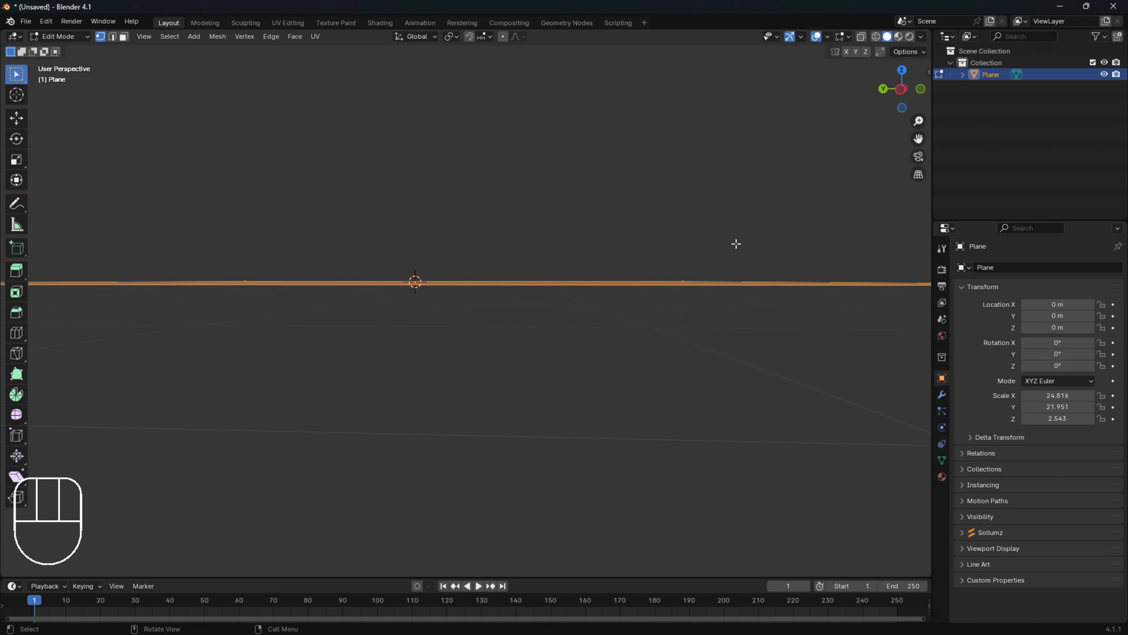
pyautogui.moveTo(743, 239); pyautogui.dragTo(591, 294, button='middle')
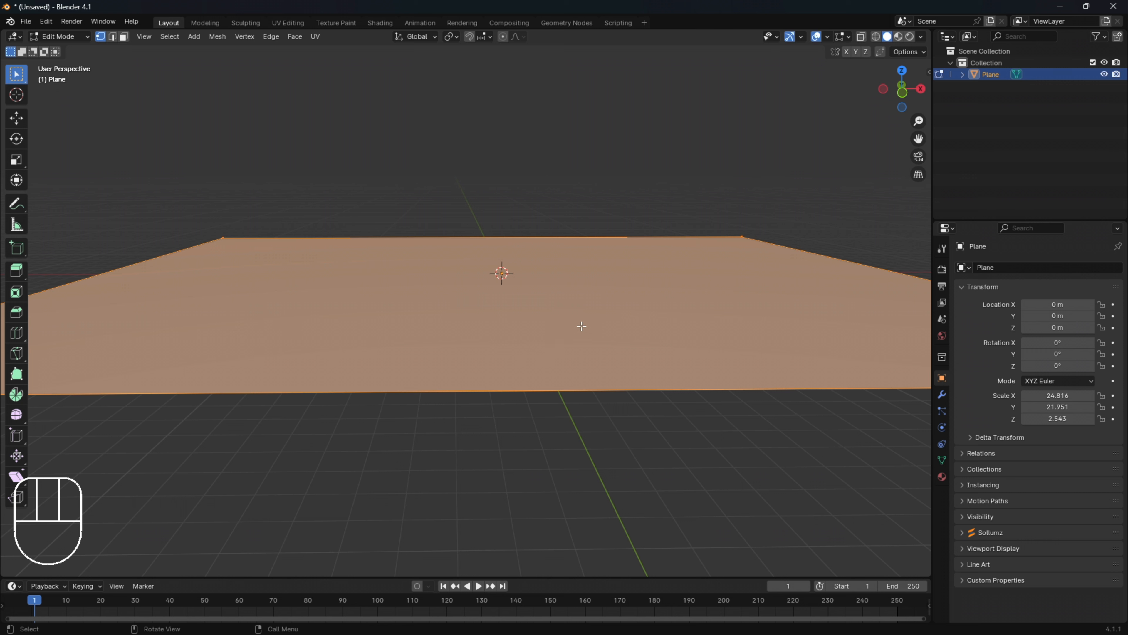
pyautogui.press('e')
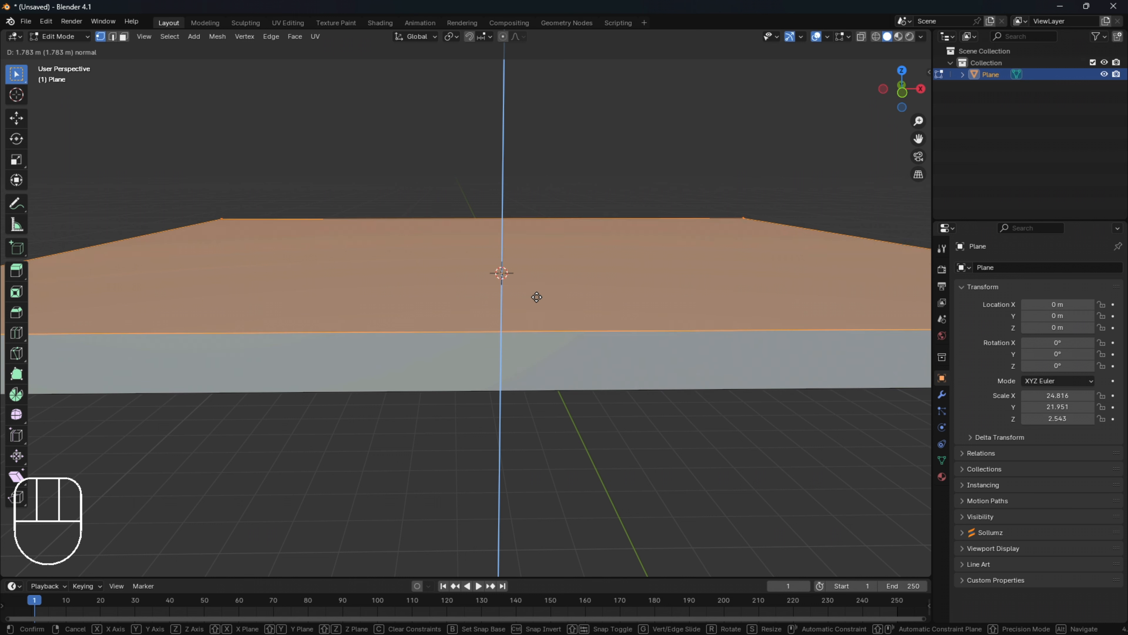
pyautogui.press('e')
pyautogui.press('e')
pyautogui.press('e')
pyautogui.press('e')
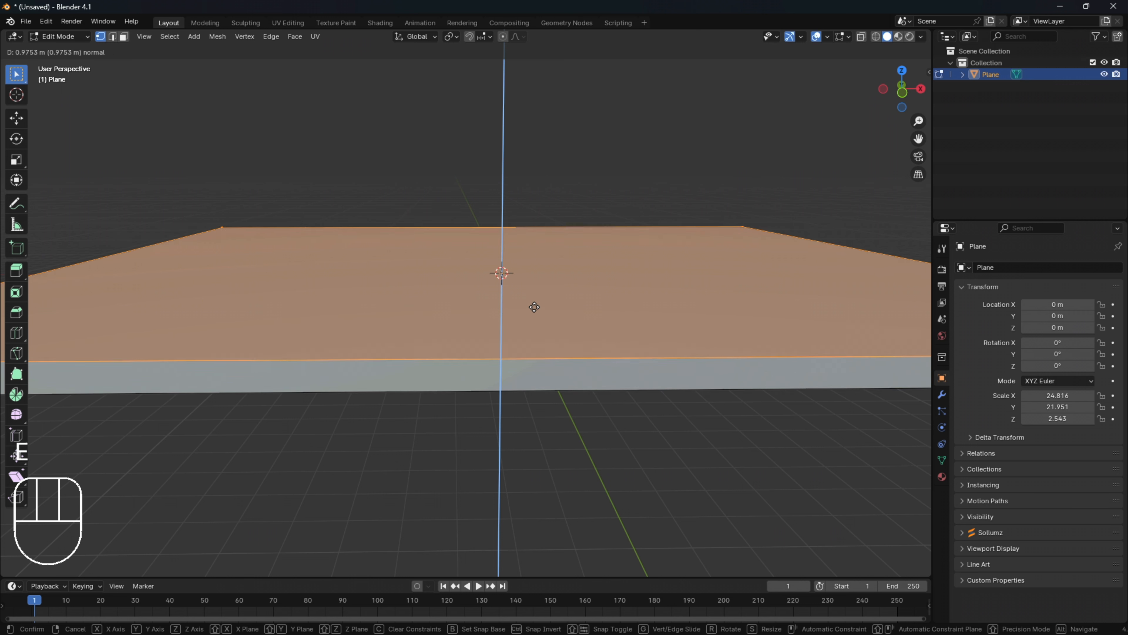
pyautogui.press('e')
pyautogui.press('e')
pyautogui.press('e')
pyautogui.press('e')
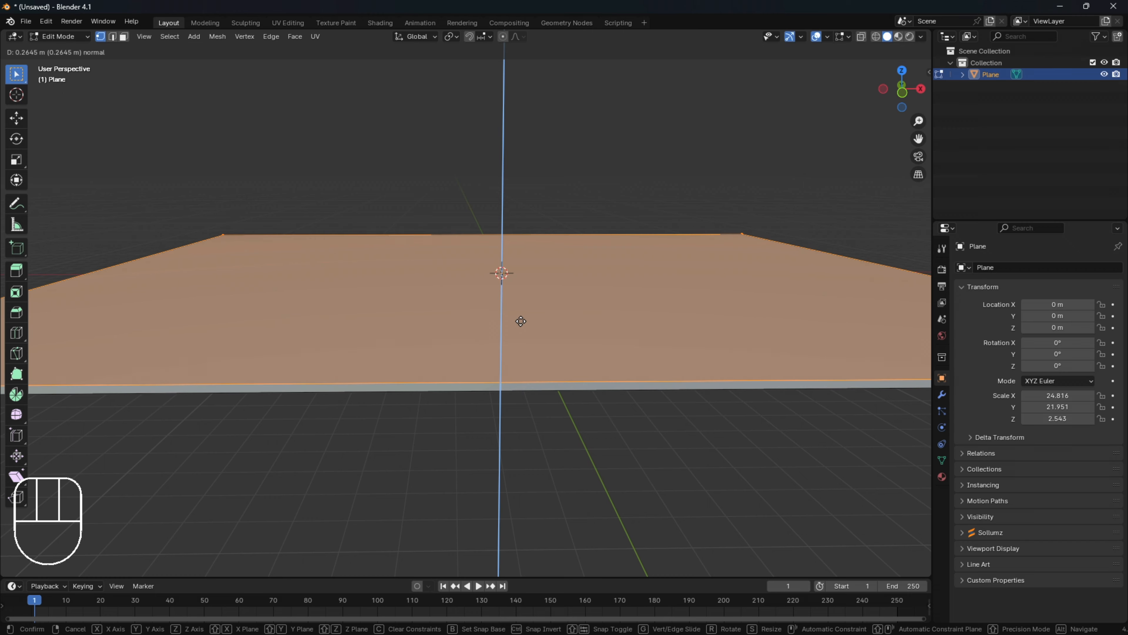
pyautogui.click(521, 321)
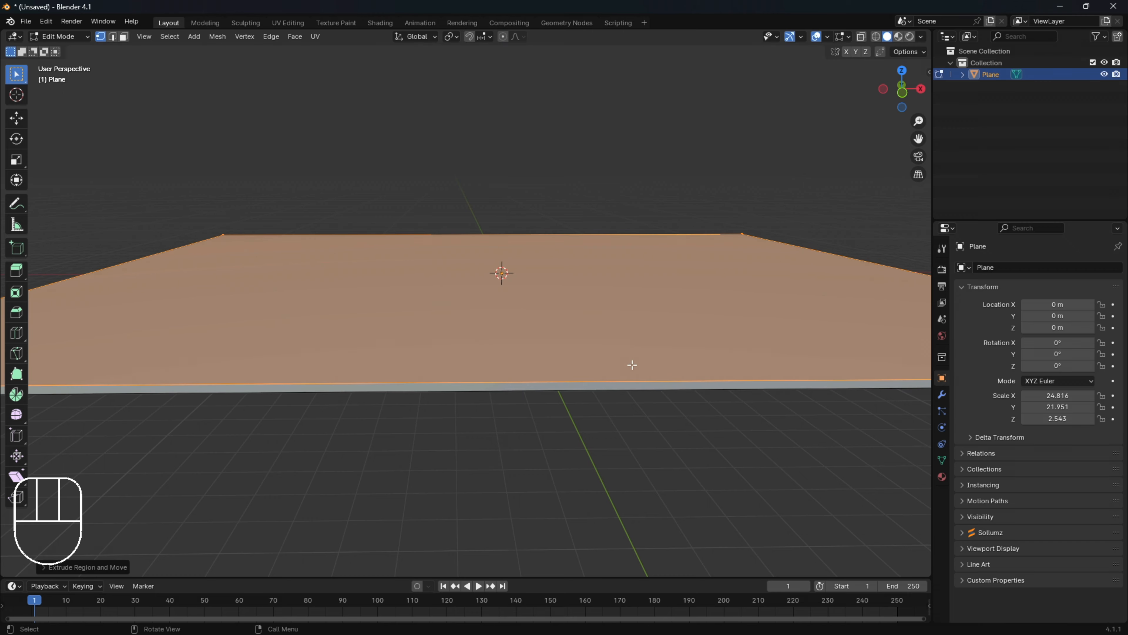
pyautogui.press('Tab')
pyautogui.moveTo(609, 368); pyautogui.dragTo(626, 288, button='middle')
pyautogui.scroll(4, 564, 347)
pyautogui.moveTo(633, 278); pyautogui.dragTo(578, 317, button='middle')
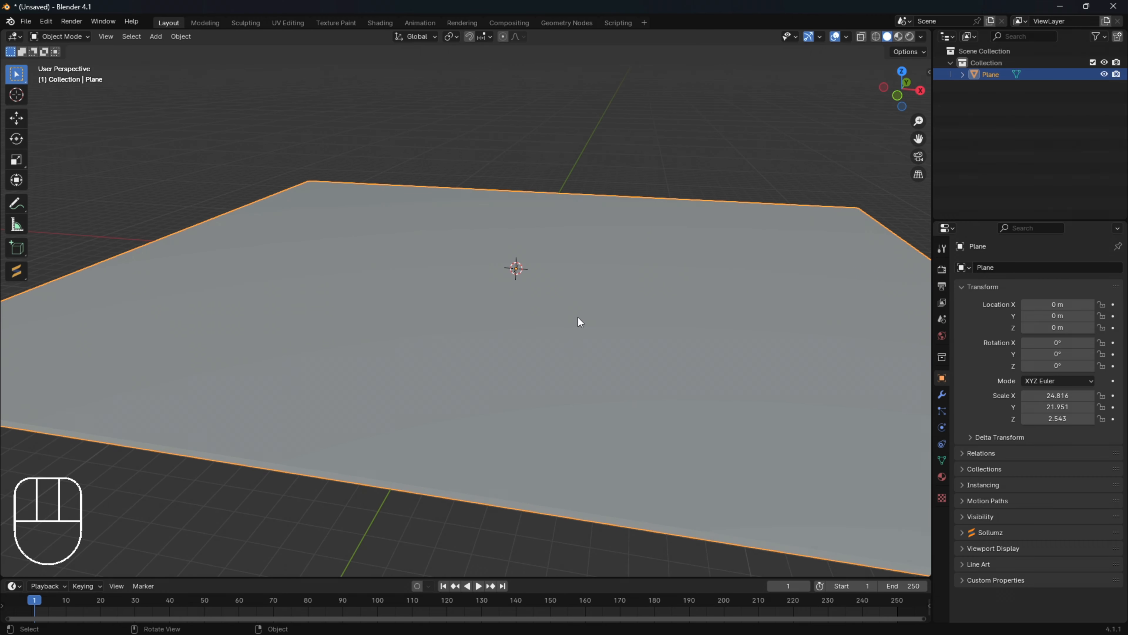
pyautogui.moveTo(510, 320); pyautogui.dragTo(544, 298, button='middle')
pyautogui.scroll(2, 560, 301)
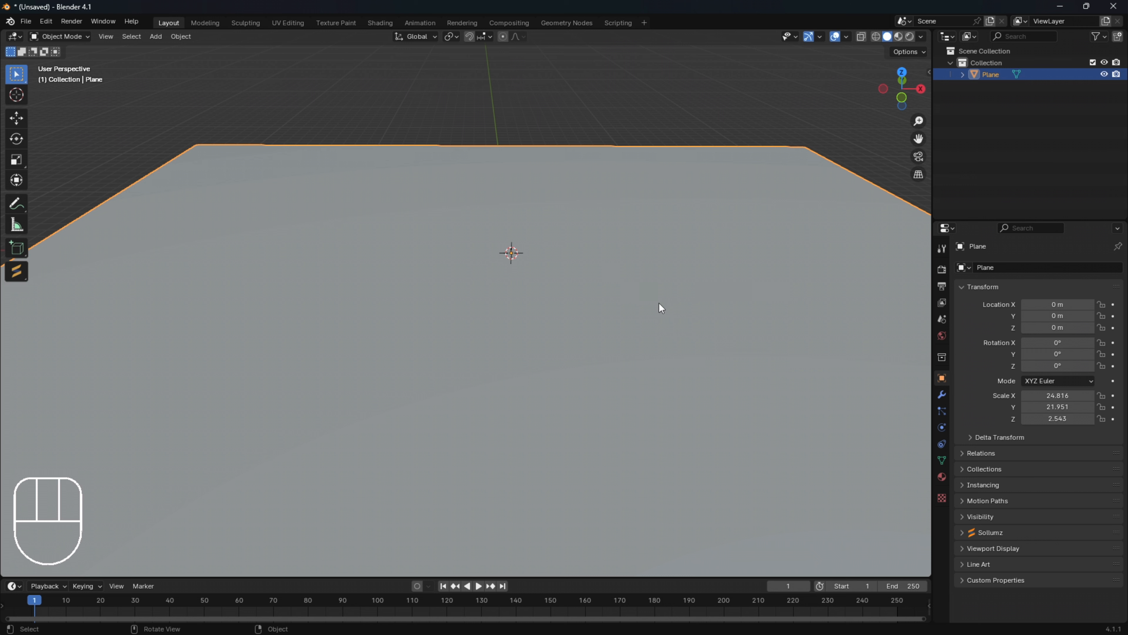
# Step: Try adding a cube inside the slab's mesh in Edit Mode, undo it and return to Object Mode
pyautogui.scroll(-2, 657, 305)
pyautogui.moveTo(650, 299); pyautogui.dragTo(436, 263, button='middle')
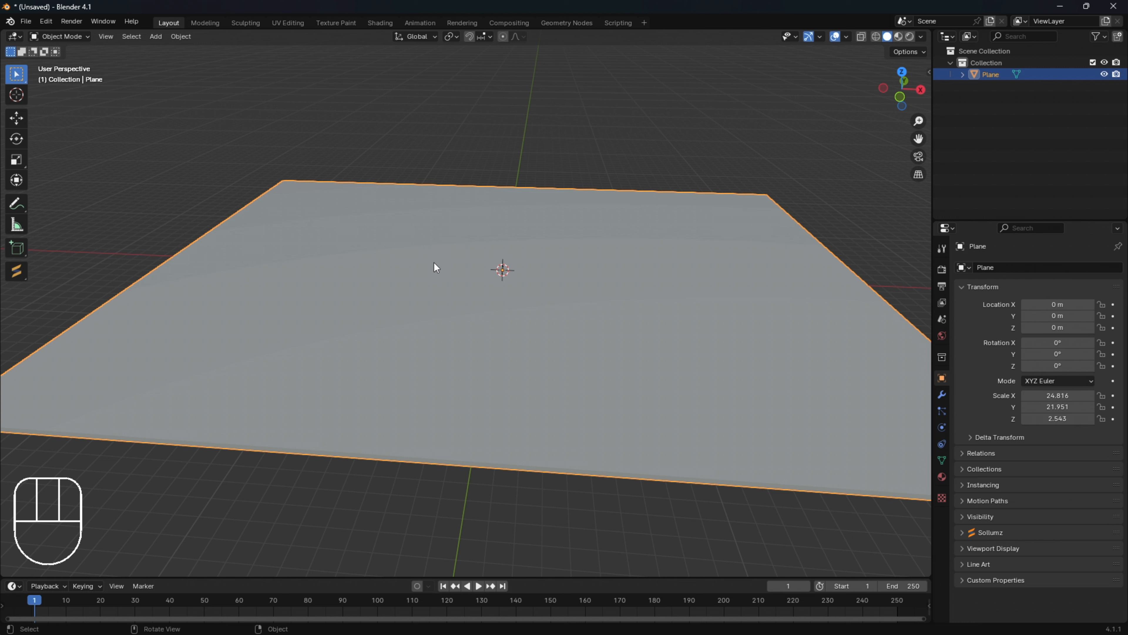
pyautogui.press('shift')
pyautogui.press('Tab')
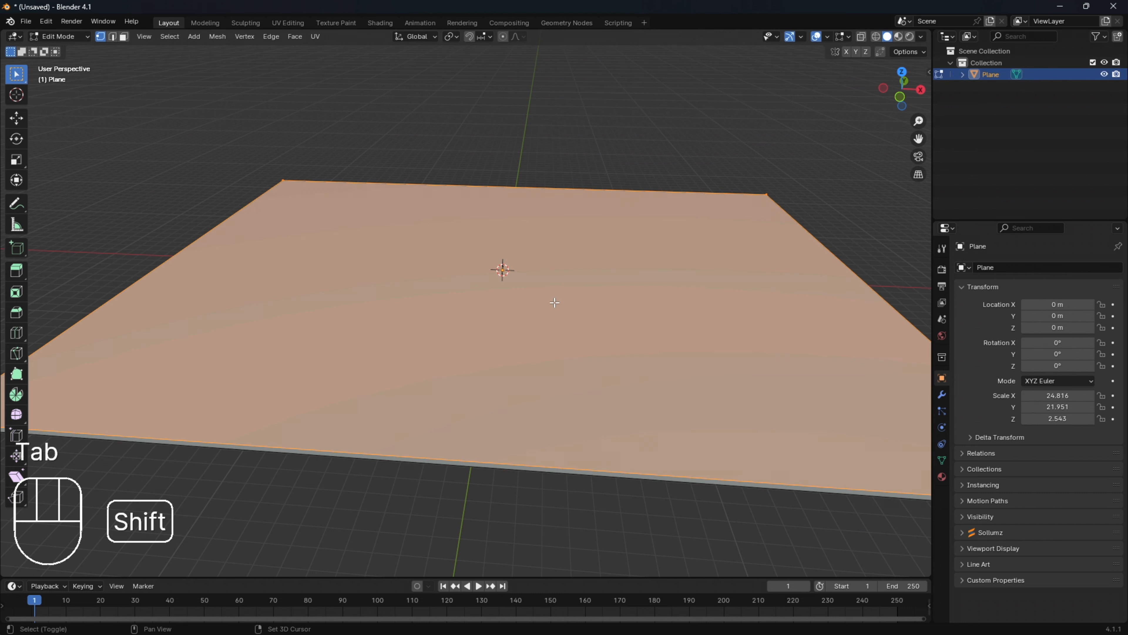
pyautogui.hotkey('shift', 'a')
pyautogui.click(548, 314)
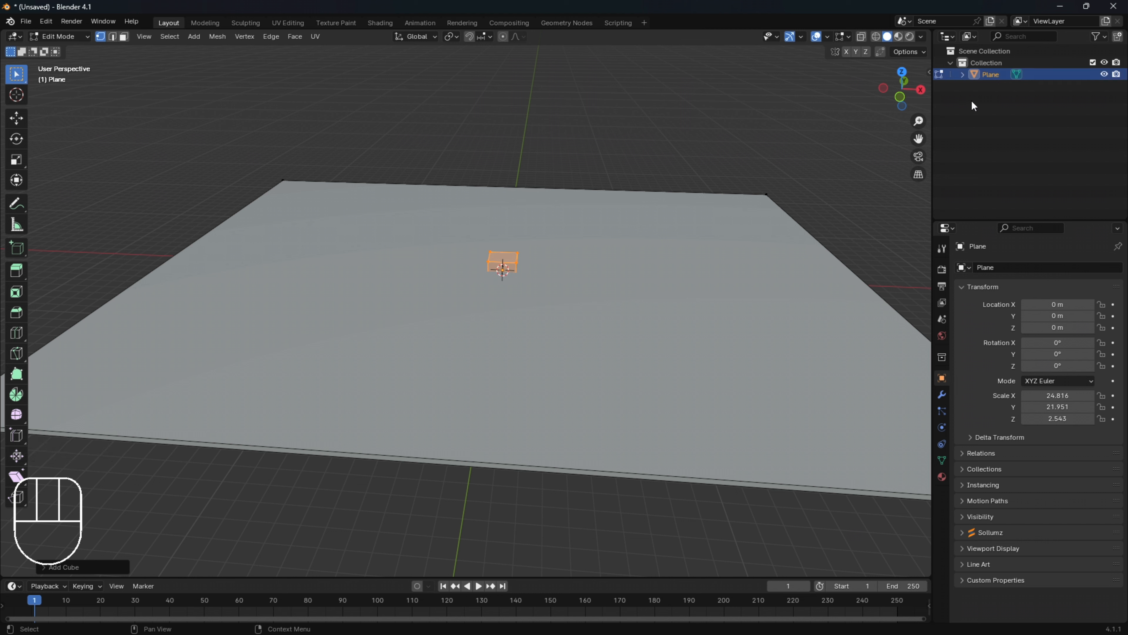
pyautogui.hotkey('ctrl', 'z')
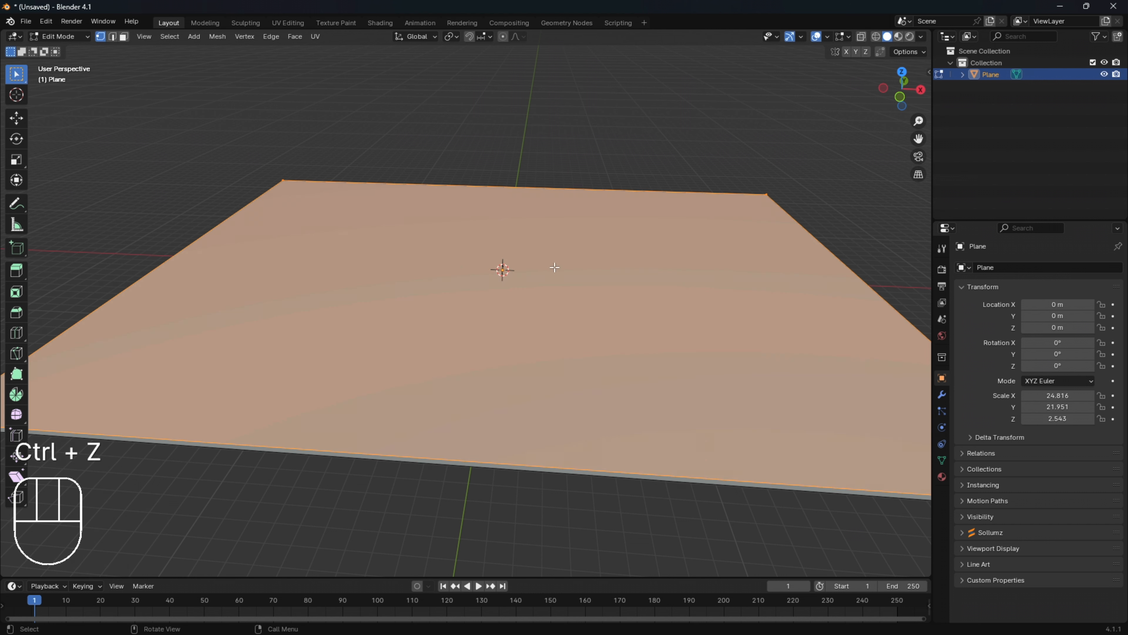
pyautogui.press('Tab')
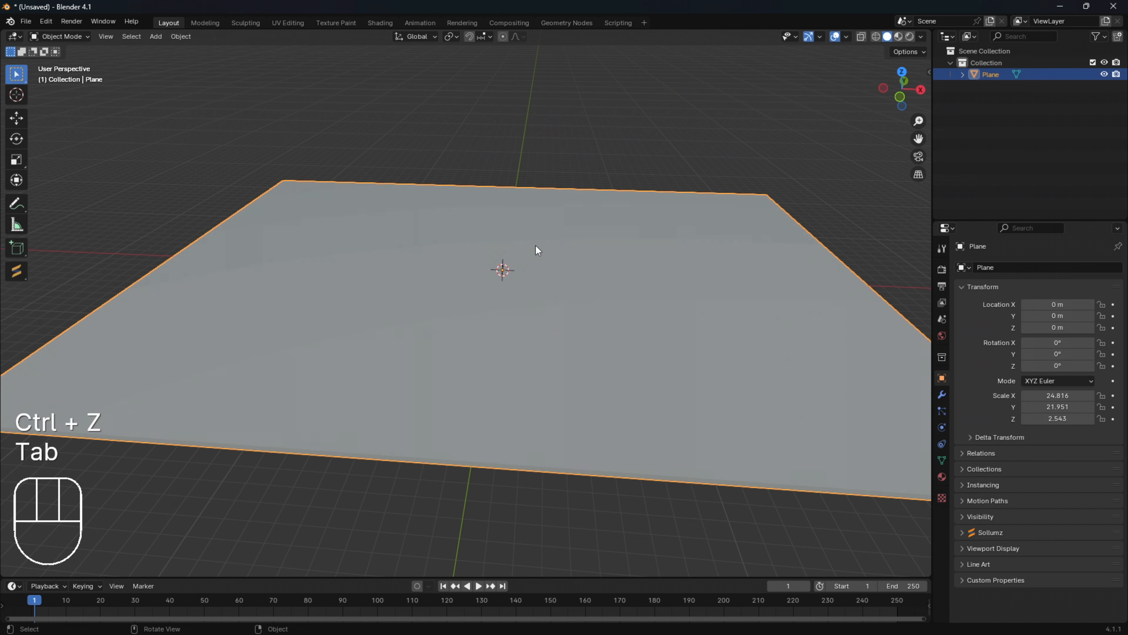
# Step: Try adding a cube as a separate object in Object Mode and undo the addition
pyautogui.hotkey('shift', 'a')
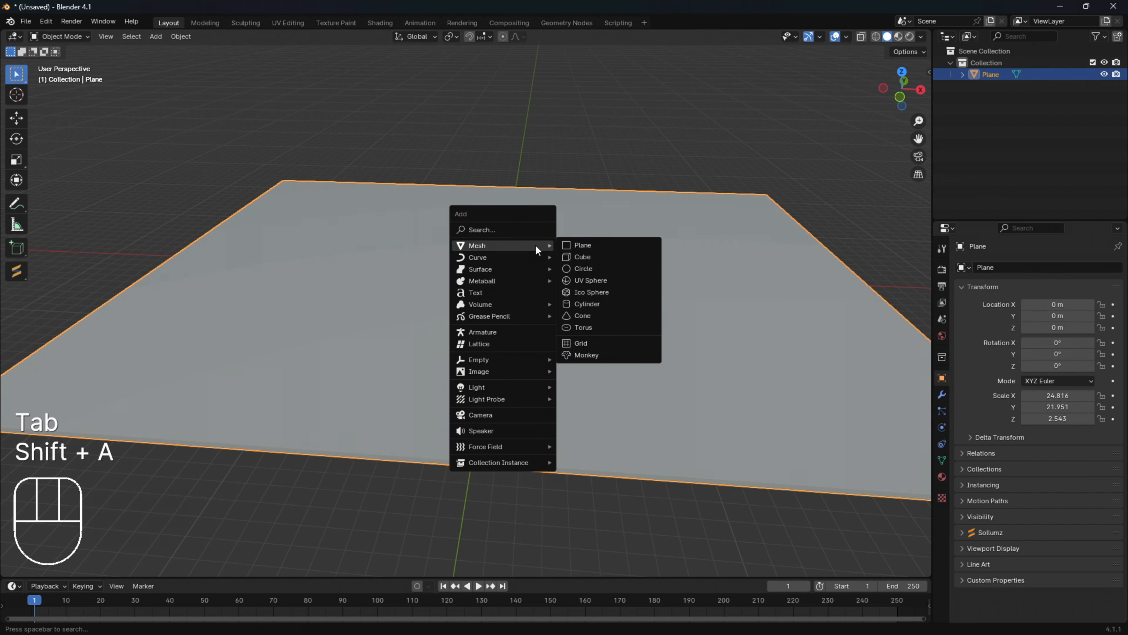
pyautogui.click(582, 257)
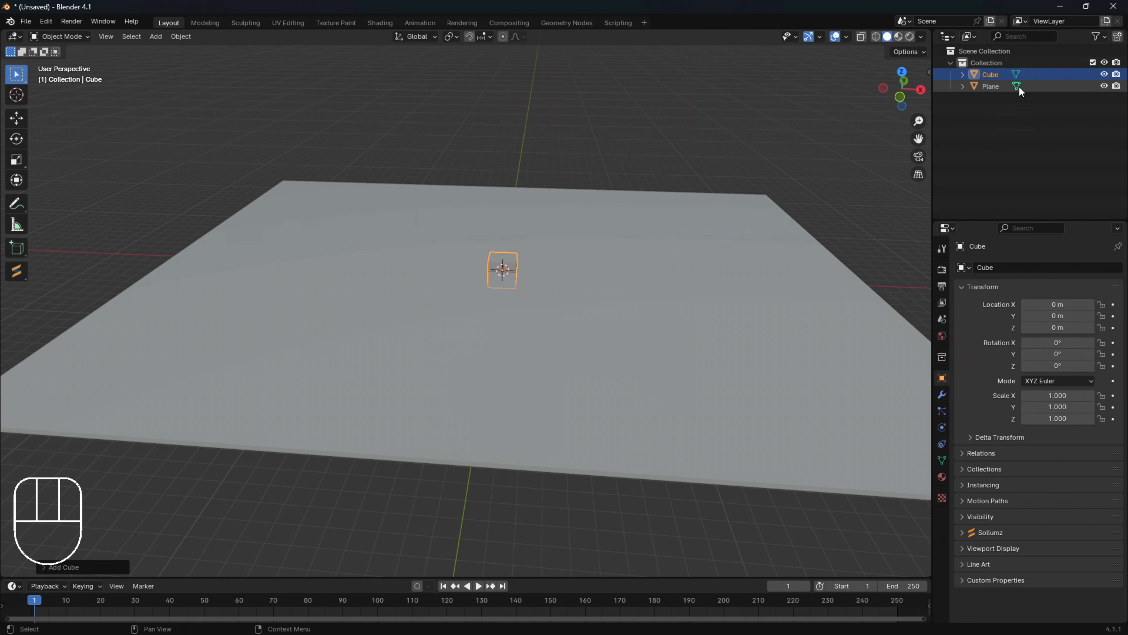
pyautogui.moveTo(590, 365); pyautogui.dragTo(569, 347, button='middle')
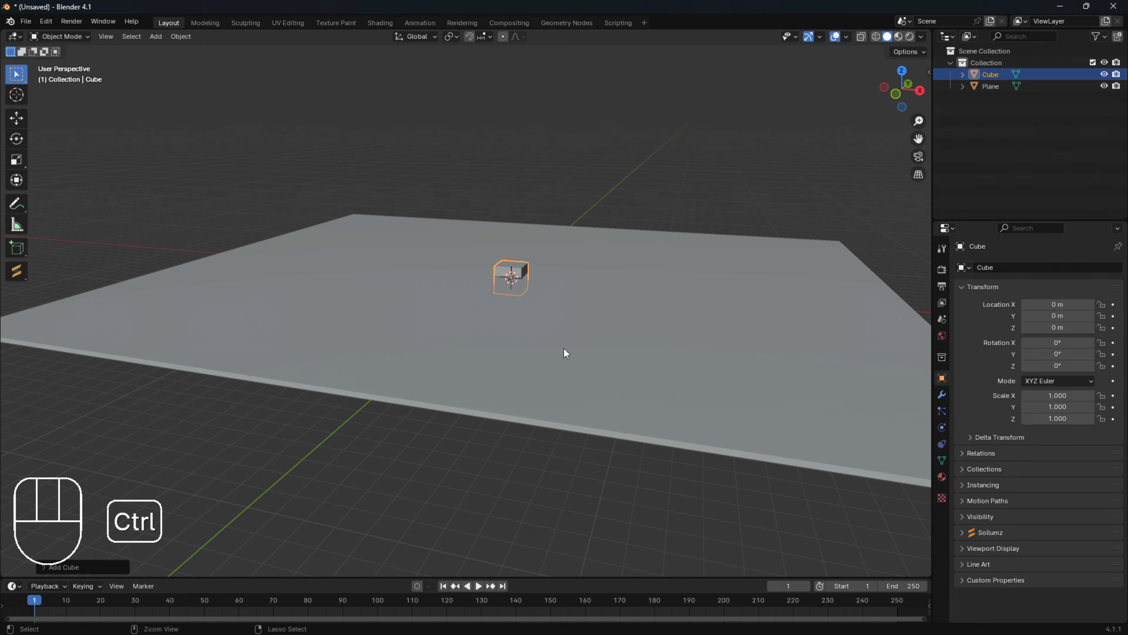
pyautogui.hotkey('ctrl', 'z')
# Step: In Edit Mode, switch to face selection, clear the selection and add a cube to the slab's mesh
pyautogui.press('Tab')
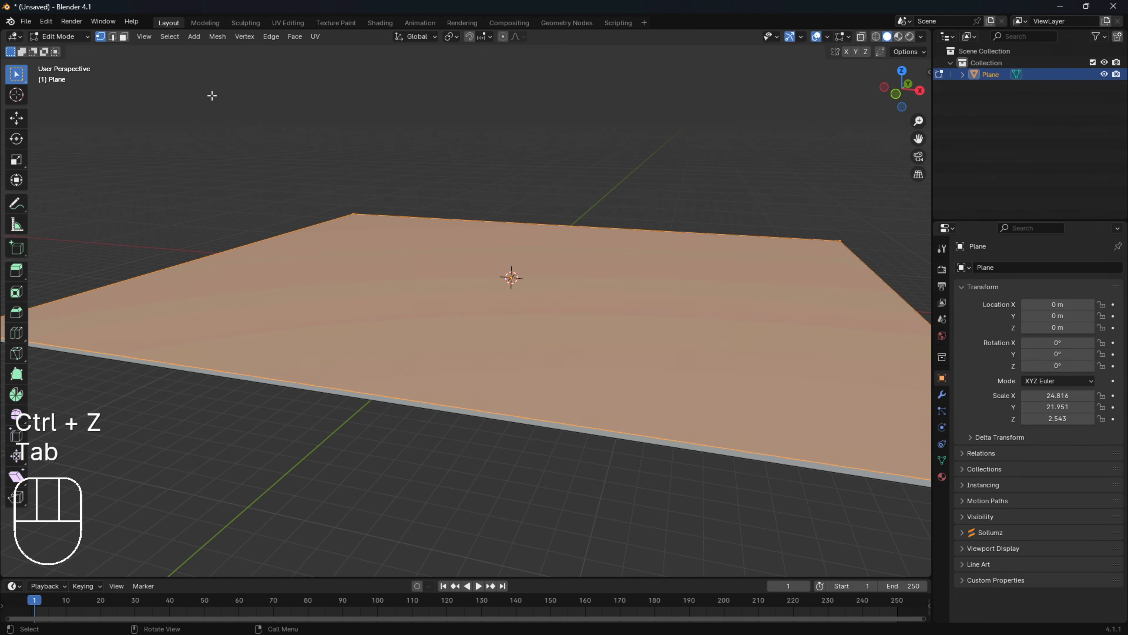
pyautogui.moveTo(542, 287); pyautogui.dragTo(580, 296, button='middle')
pyautogui.click(525, 396)
pyautogui.hotkey('shift', 'a')
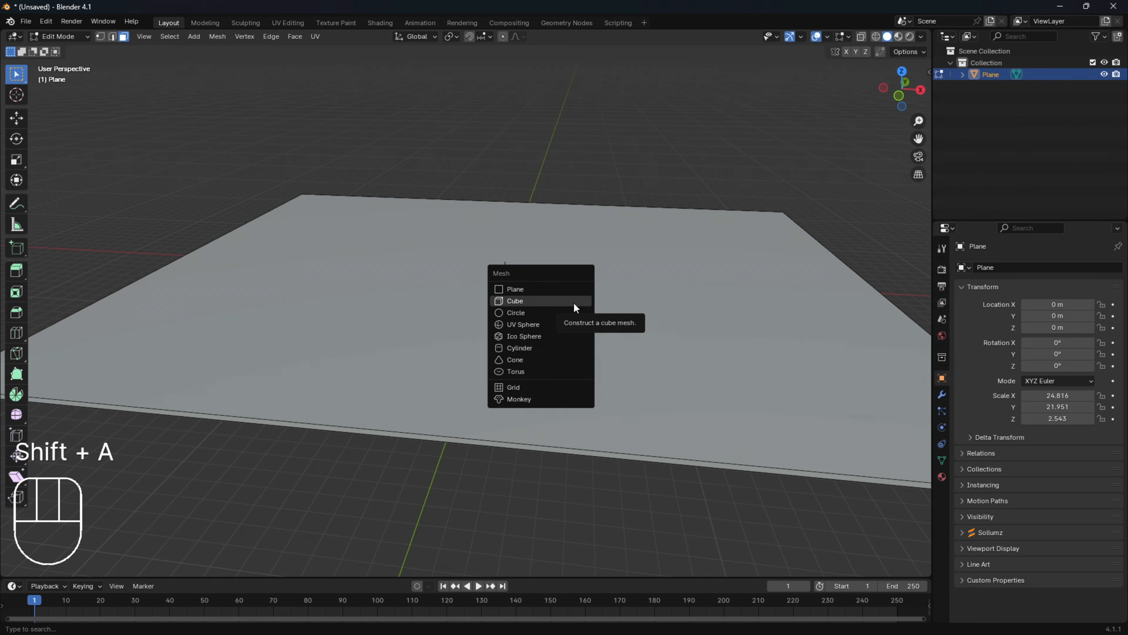
pyautogui.click(573, 303)
pyautogui.moveTo(593, 275); pyautogui.dragTo(561, 247, button='middle')
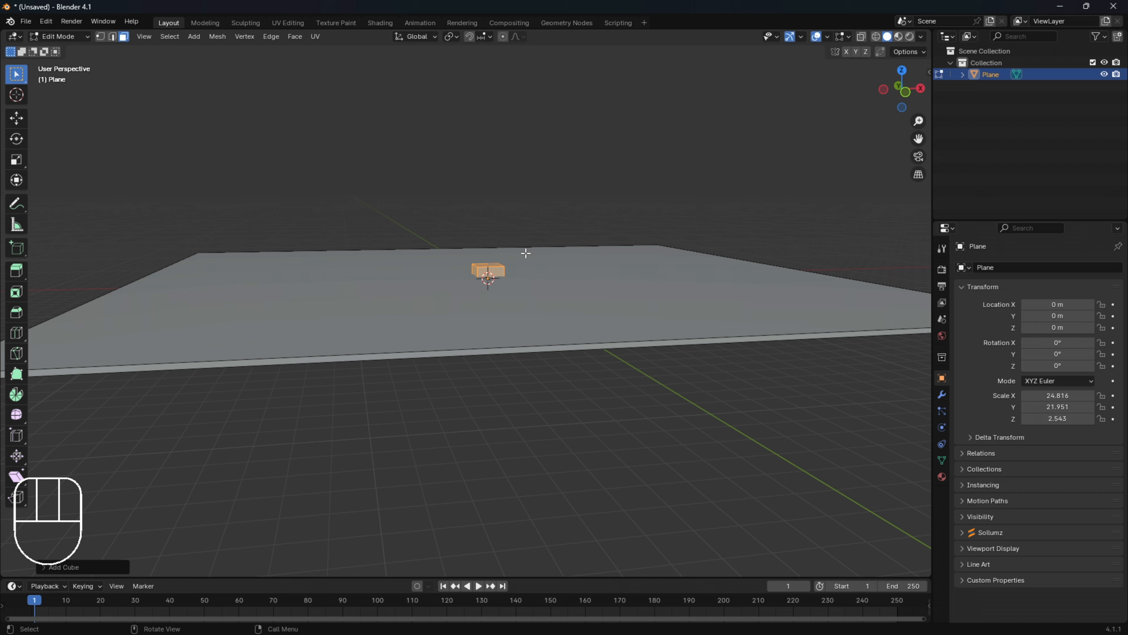
# Step: Move the new cube straight up along Z until it sits clear above the slab
pyautogui.press('g')
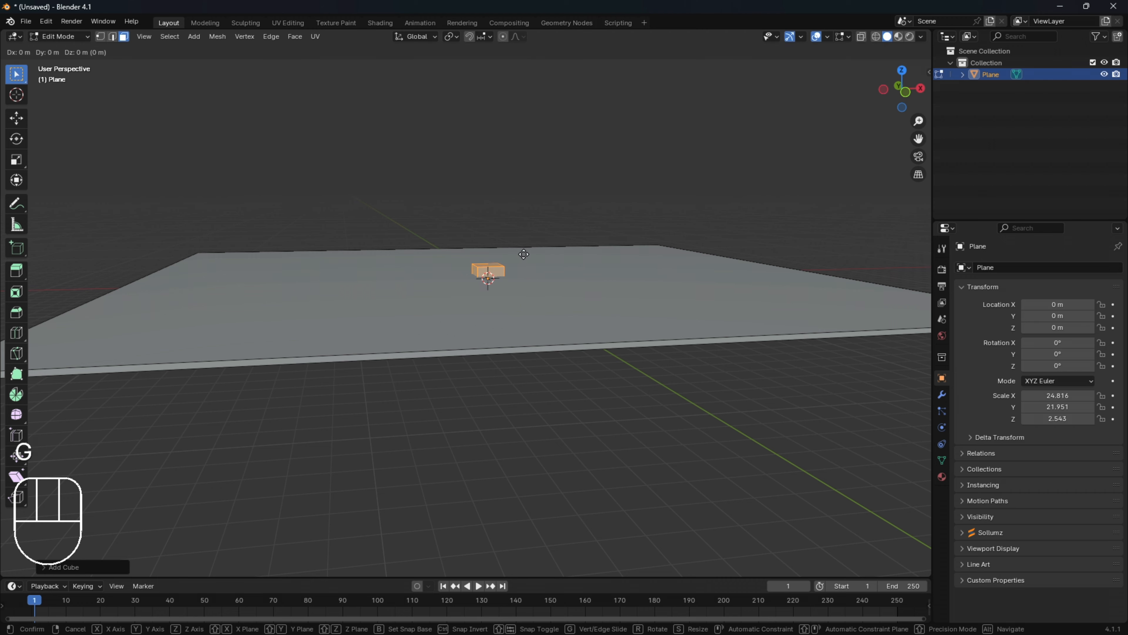
pyautogui.press('z')
pyautogui.click(515, 224)
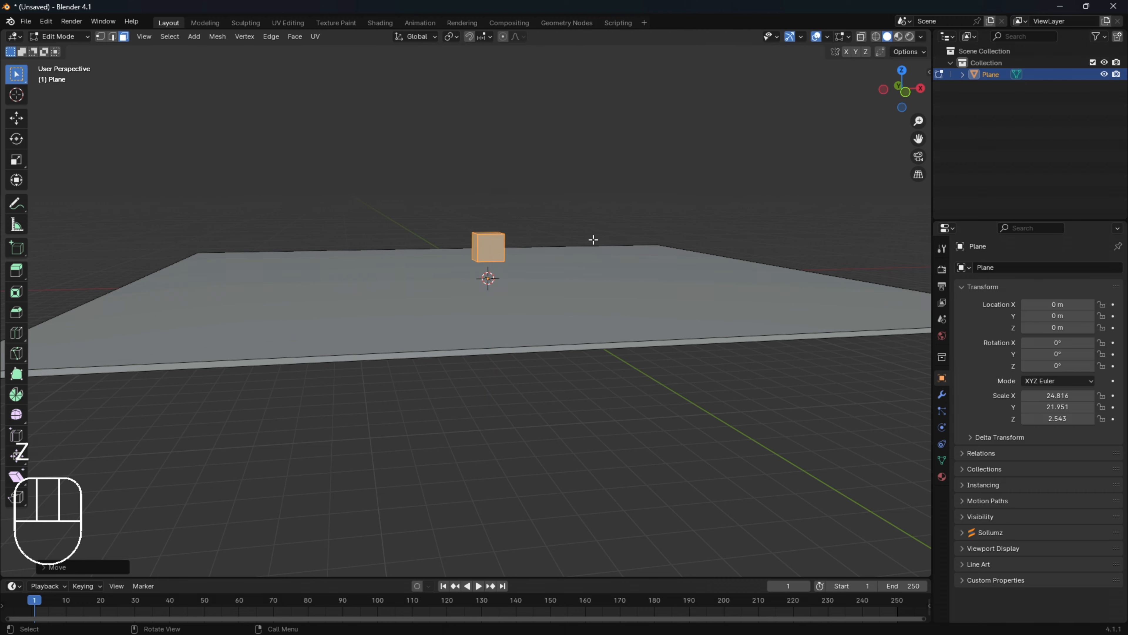
# Step: Clear the selection, select single faces of the cube in turn, and extend the selection to the whole cube with Select Linked
pyautogui.moveTo(594, 240); pyautogui.dragTo(550, 270, button='middle')
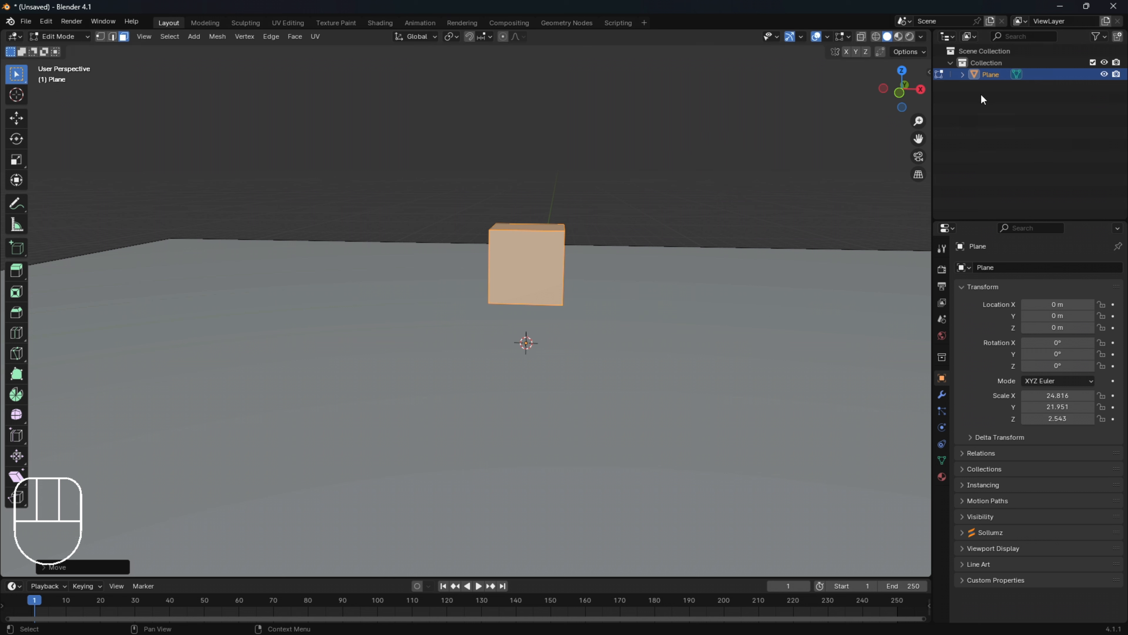
pyautogui.moveTo(690, 302); pyautogui.dragTo(627, 292, button='middle')
pyautogui.moveTo(710, 311); pyautogui.dragTo(726, 244, button='middle')
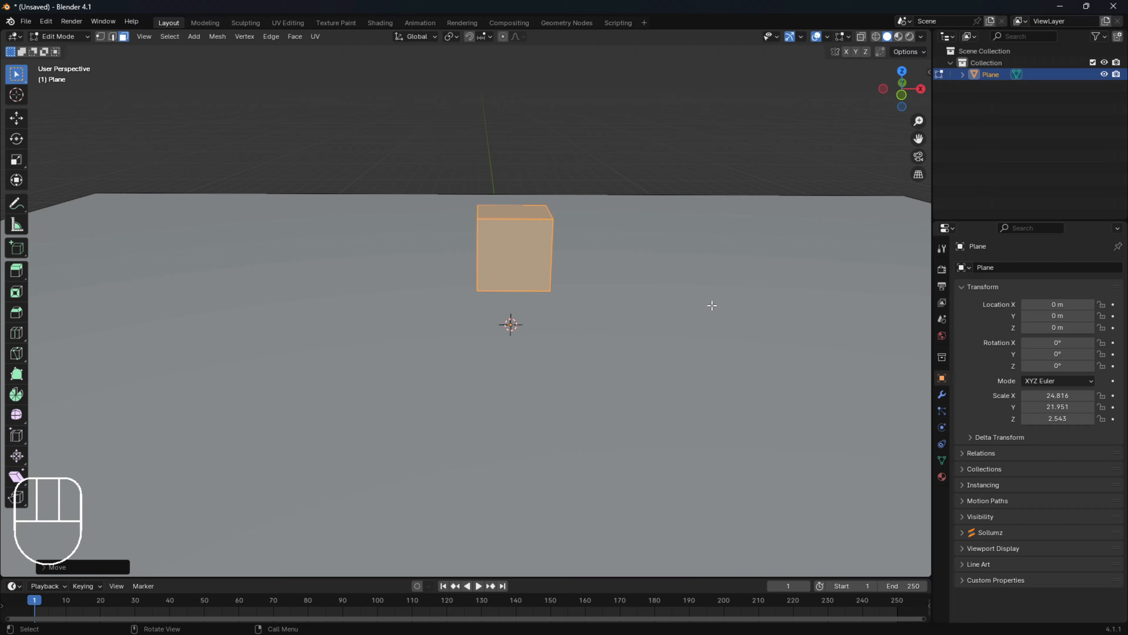
pyautogui.moveTo(712, 305); pyautogui.dragTo(645, 291, button='middle')
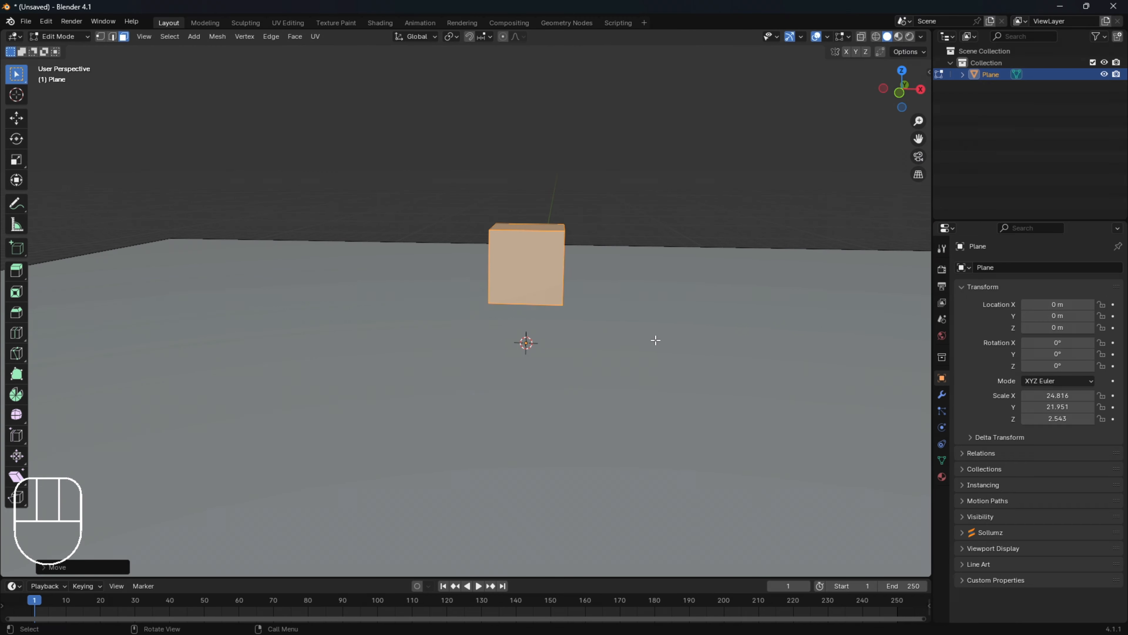
pyautogui.hotkey('alt', 'a')
pyautogui.click(539, 274)
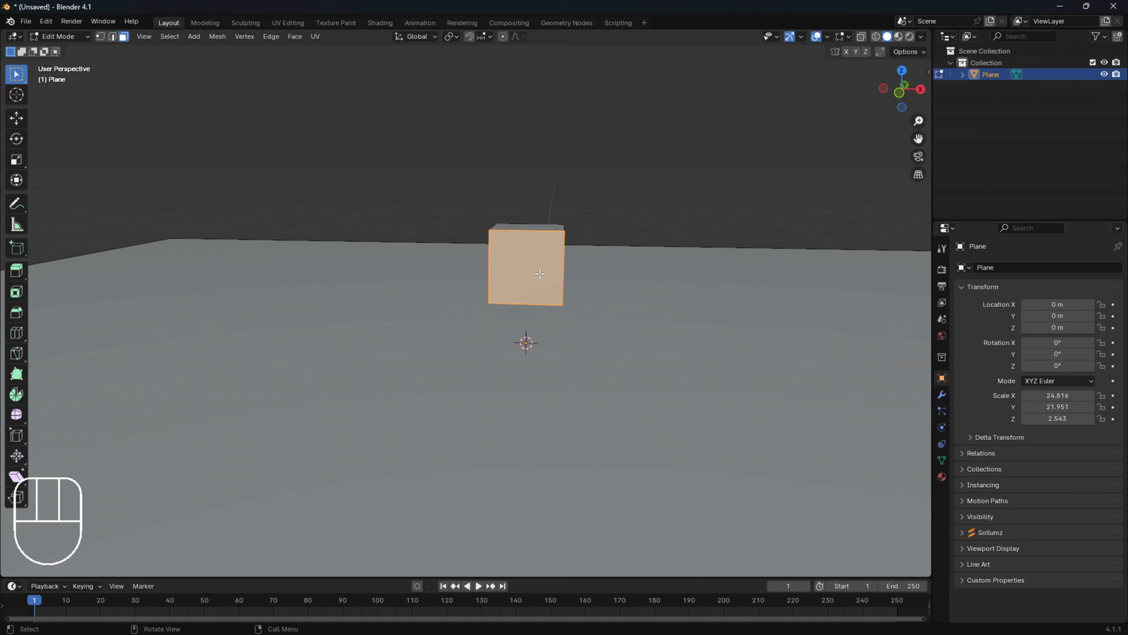
pyautogui.moveTo(596, 245); pyautogui.dragTo(542, 265, button='middle')
pyautogui.click(631, 259)
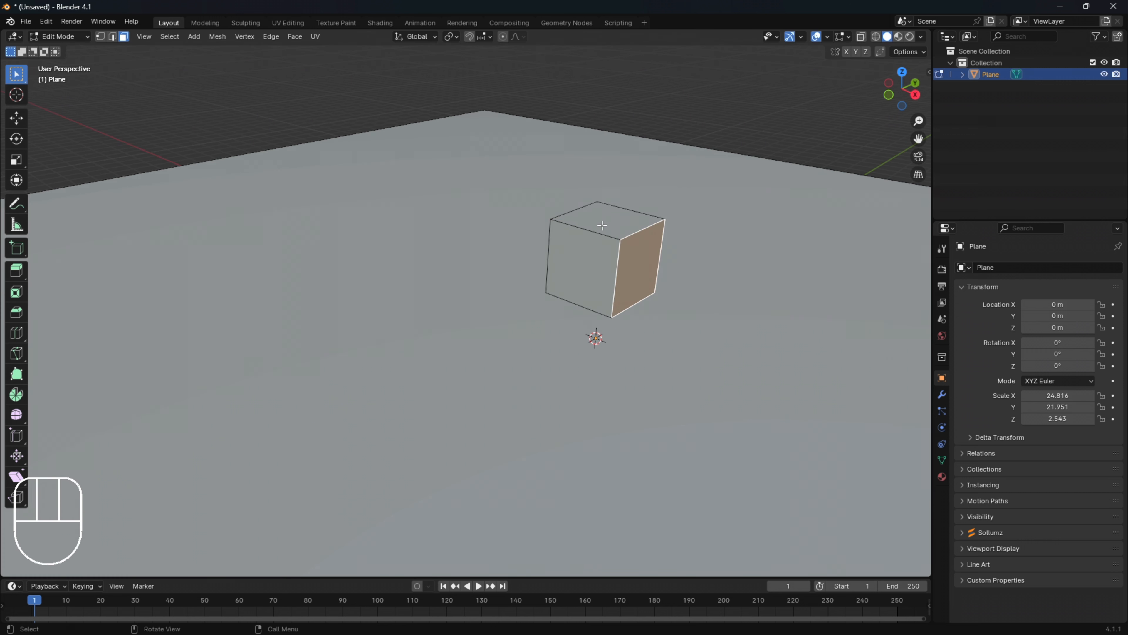
pyautogui.click(602, 226)
pyautogui.click(608, 269)
pyautogui.click(631, 264)
pyautogui.press('l')
pyautogui.moveTo(582, 242)
pyautogui.mouseDown(button='middle')
pyautogui.moveTo(662, 215)
pyautogui.moveTo(662, 199)
pyautogui.moveTo(460, 214)
pyautogui.moveTo(650, 245)
pyautogui.moveTo(657, 224)
pyautogui.moveTo(597, 240)
pyautogui.mouseUp(button='middle')
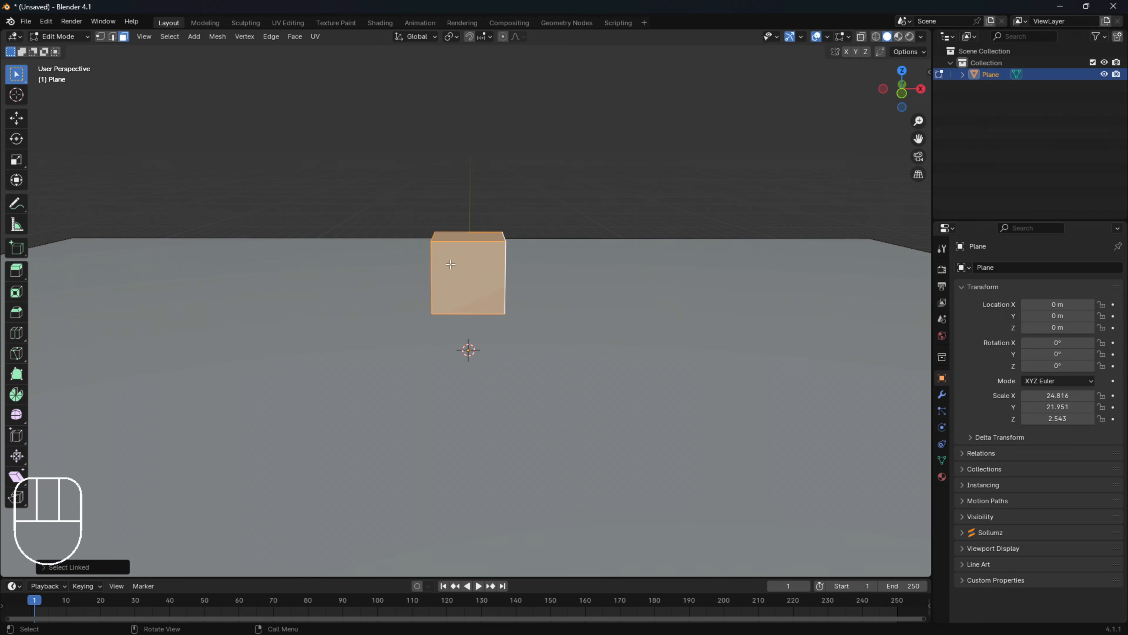
# Step: Try selecting the cube face by face from several sides, and clear the selection
pyautogui.click(450, 264)
pyautogui.click(506, 263)
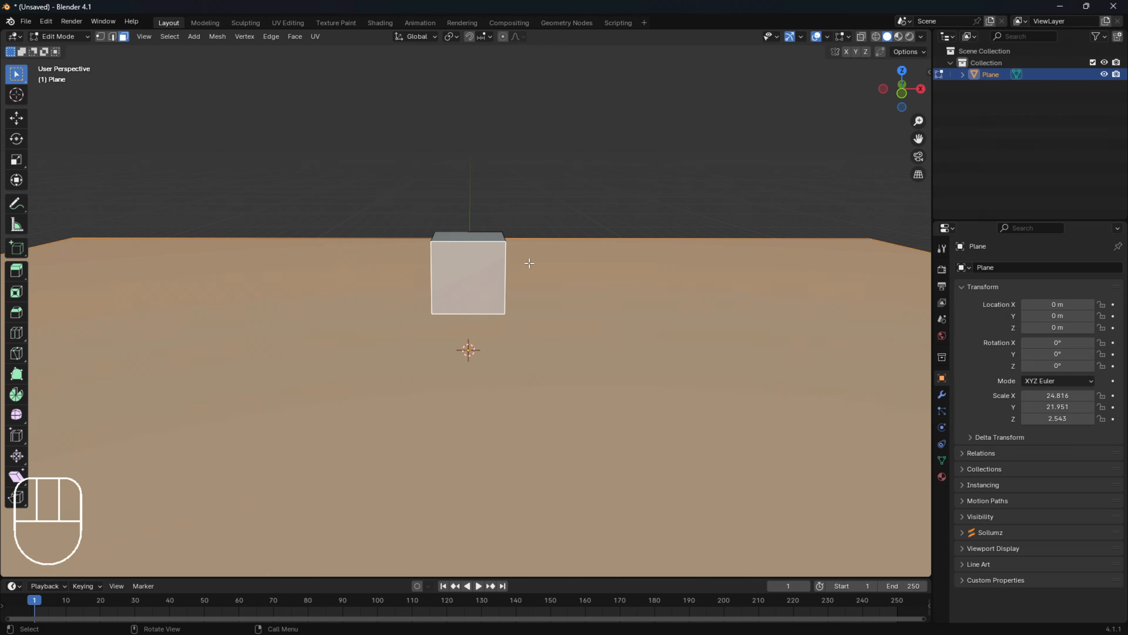
pyautogui.click(549, 224)
pyautogui.moveTo(549, 224); pyautogui.dragTo(416, 283, button='middle')
pyautogui.click(369, 292)
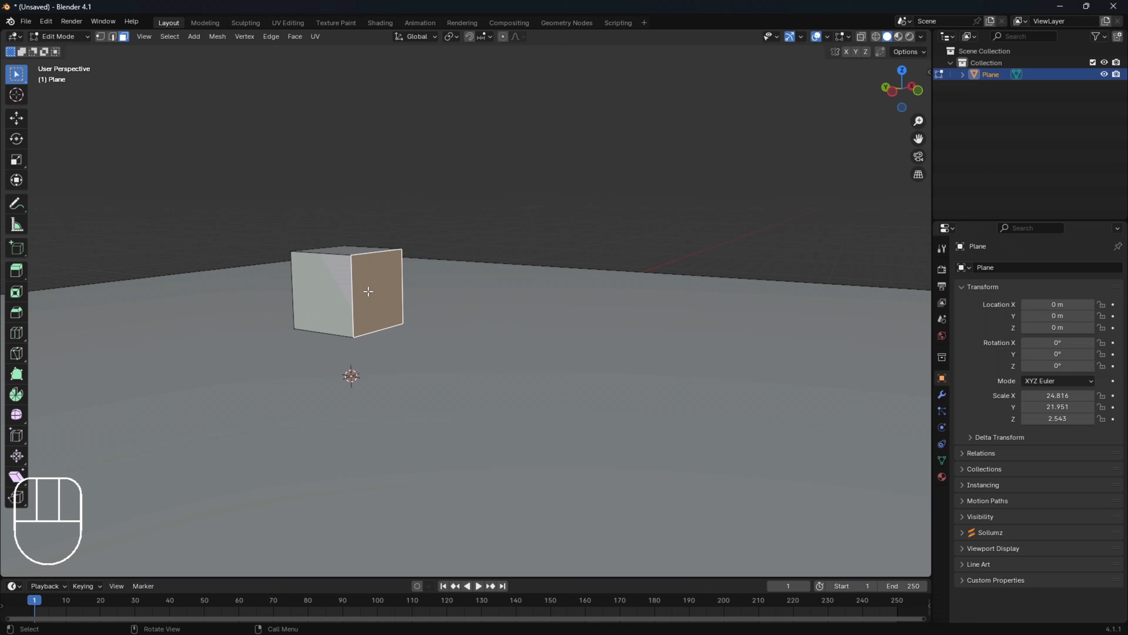
pyautogui.keyDown('shift'); pyautogui.click(343, 295); pyautogui.keyUp('shift')
pyautogui.moveTo(343, 295); pyautogui.dragTo(463, 281, button='middle')
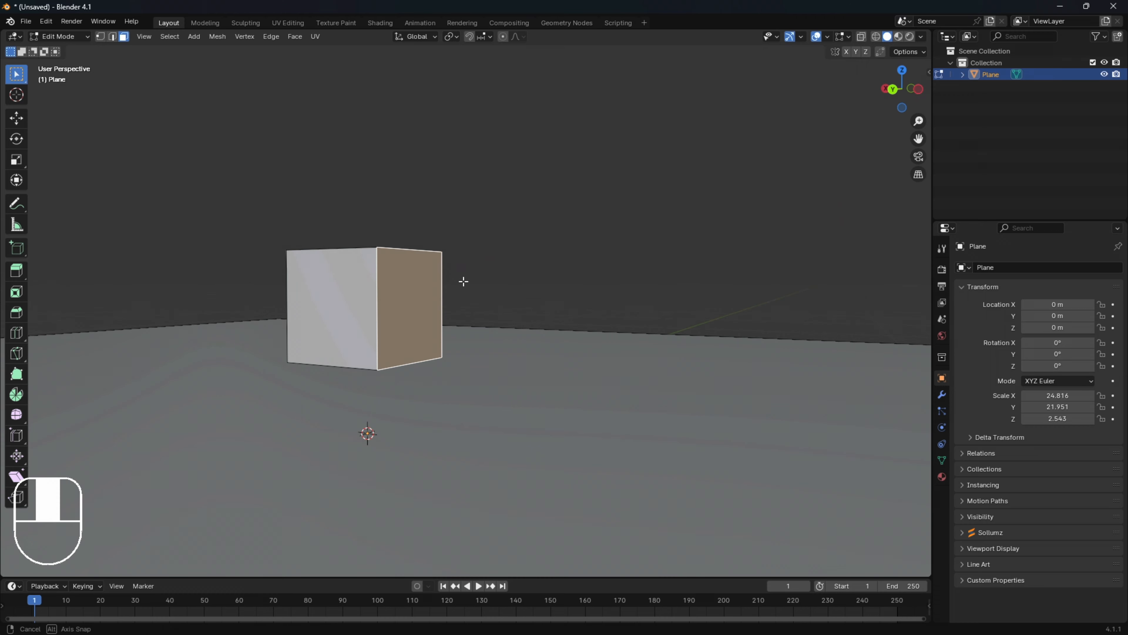
pyautogui.keyDown('shift'); pyautogui.click(365, 299); pyautogui.keyUp('shift')
pyautogui.moveTo(365, 299); pyautogui.dragTo(762, 307, button='middle')
pyautogui.keyDown('shift'); pyautogui.click(376, 339); pyautogui.keyUp('shift')
pyautogui.keyDown('shift'); pyautogui.click(631, 337); pyautogui.keyUp('shift')
pyautogui.click(705, 222)
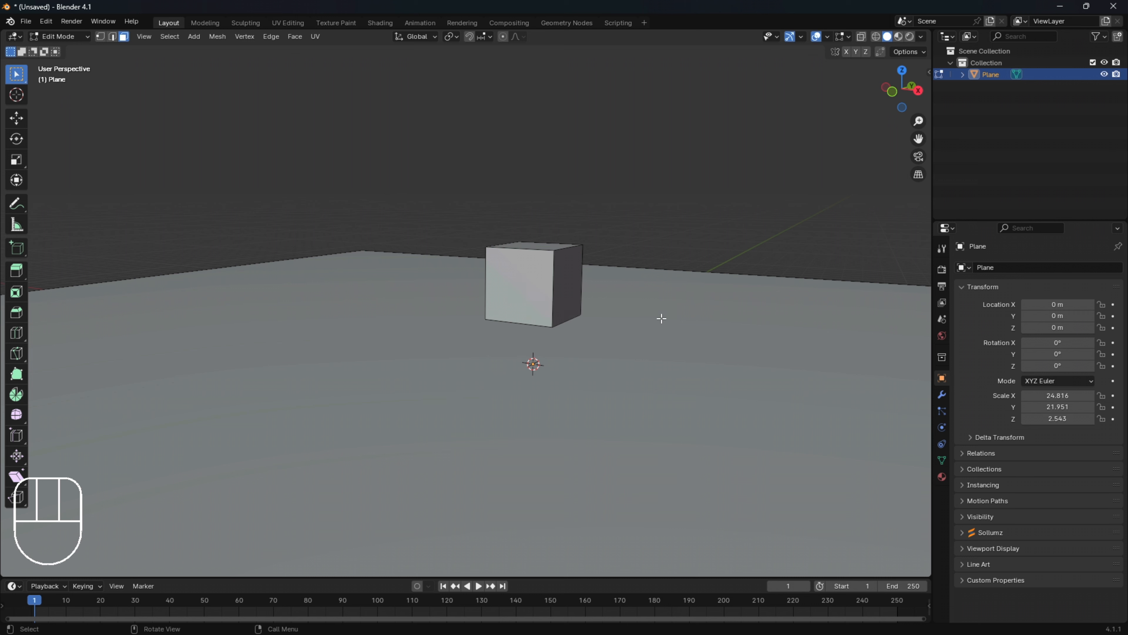
# Step: Select the whole cube through its linked geometry and examine it on the slab from several angles and distances
pyautogui.press('l')
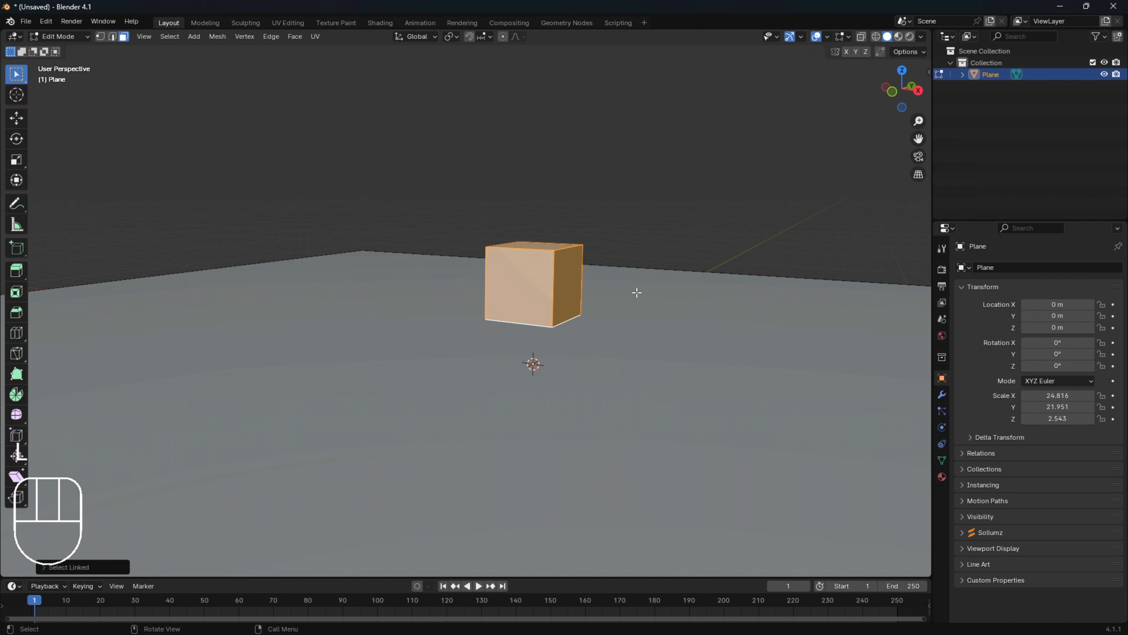
pyautogui.moveTo(635, 292); pyautogui.dragTo(572, 309, button='middle')
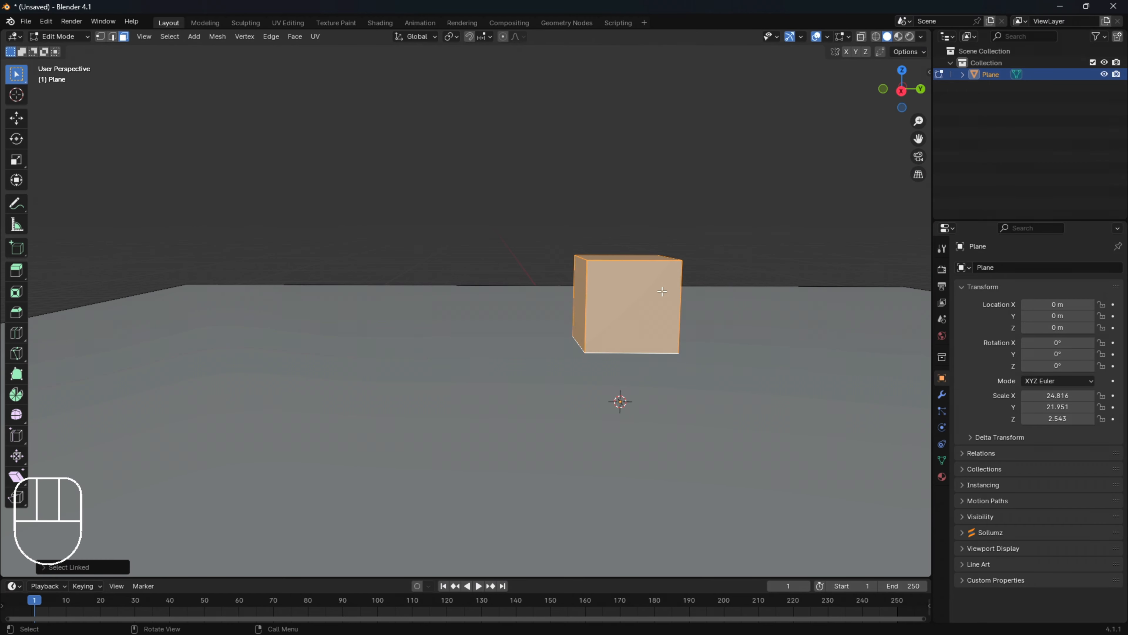
pyautogui.moveTo(662, 291)
pyautogui.mouseDown(button='middle')
pyautogui.moveTo(655, 309)
pyautogui.moveTo(657, 280)
pyautogui.mouseUp(button='middle')
pyautogui.keyDown('shift'); pyautogui.moveTo(768, 292); pyautogui.dragTo(625, 275, button='middle'); pyautogui.keyUp('shift')
pyautogui.keyDown('shift'); pyautogui.moveTo(615, 230); pyautogui.dragTo(641, 303, button='middle'); pyautogui.keyUp('shift')
pyautogui.scroll(-3, 585, 339)
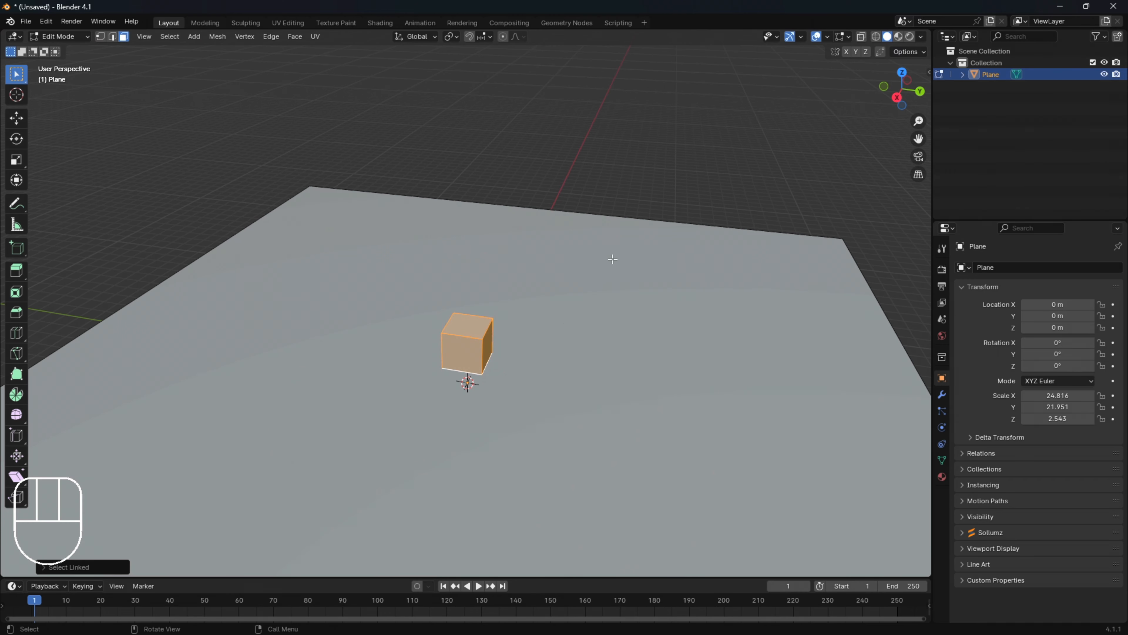
pyautogui.scroll(-5, 640, 288)
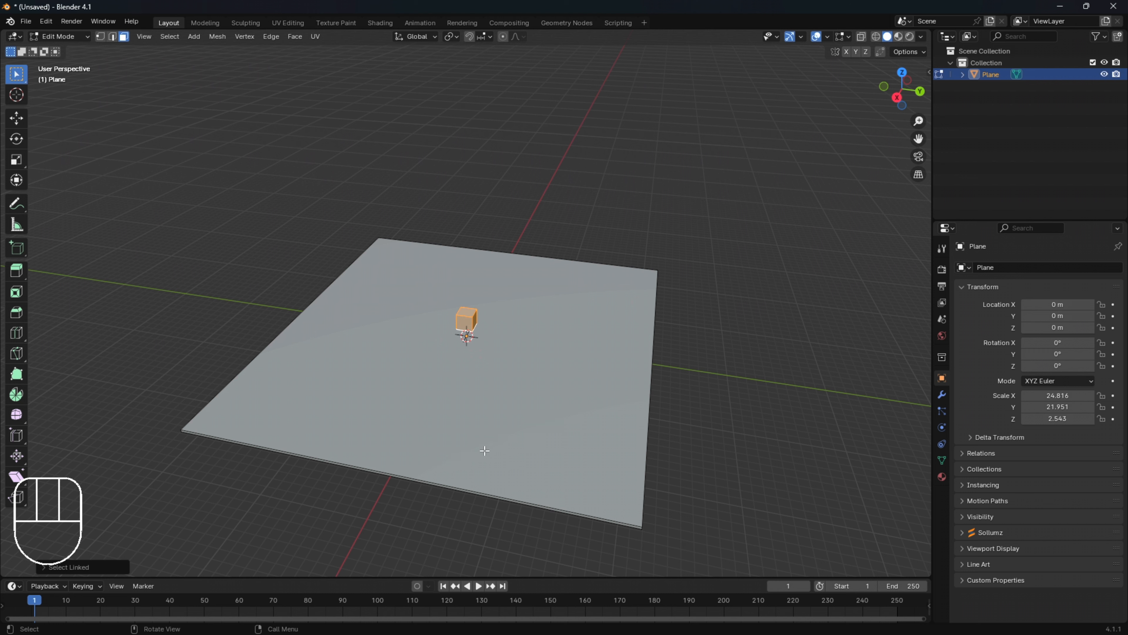
pyautogui.scroll(4, 486, 396)
pyautogui.scroll(6, 486, 396)
pyautogui.moveTo(486, 397); pyautogui.dragTo(489, 395, button='middle')
# Step: Reselect all of the cube's linked geometry and separate the selection into its own object
pyautogui.click(561, 254)
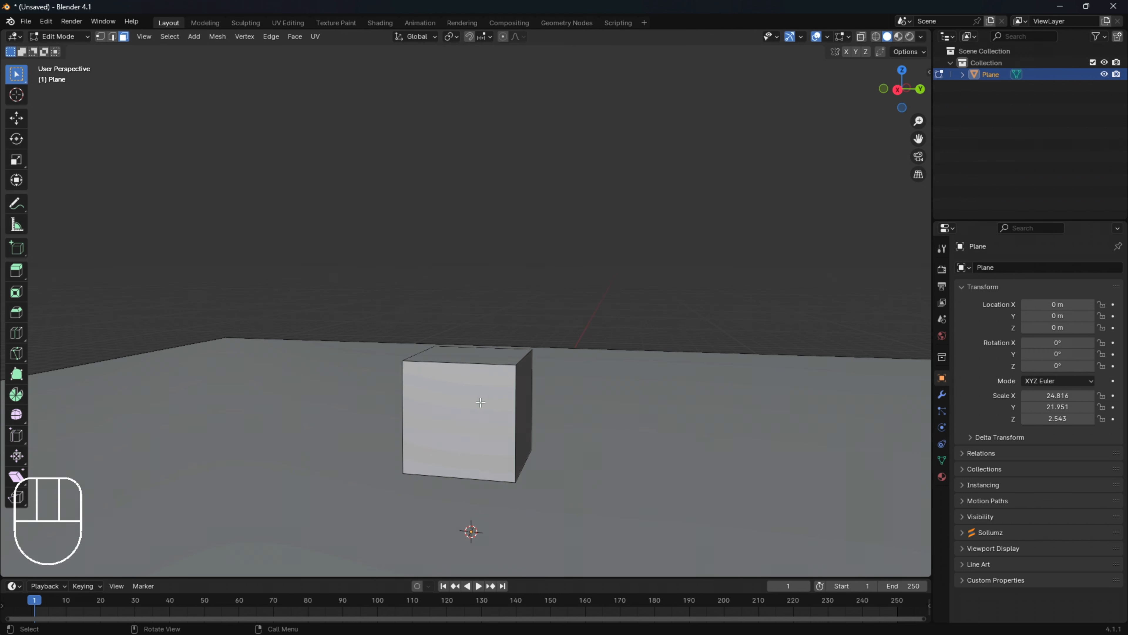
pyautogui.press('l')
pyautogui.moveTo(483, 388)
pyautogui.mouseDown(button='middle')
pyautogui.moveTo(615, 363)
pyautogui.moveTo(462, 406)
pyautogui.moveTo(511, 371)
pyautogui.moveTo(503, 381)
pyautogui.mouseUp(button='middle')
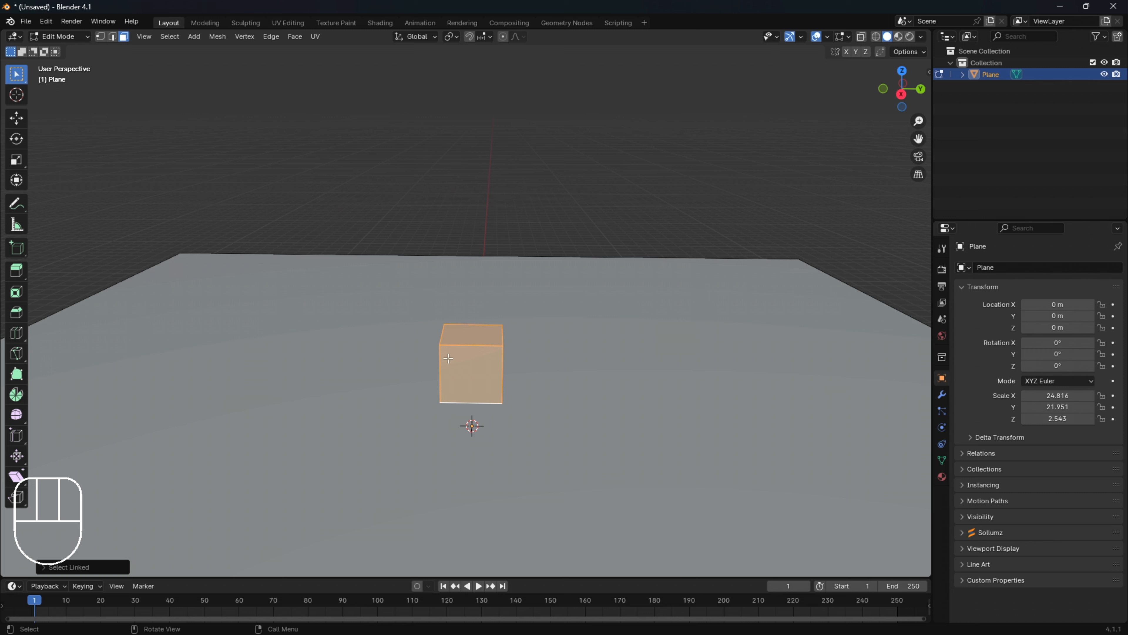
pyautogui.scroll(3, 460, 369)
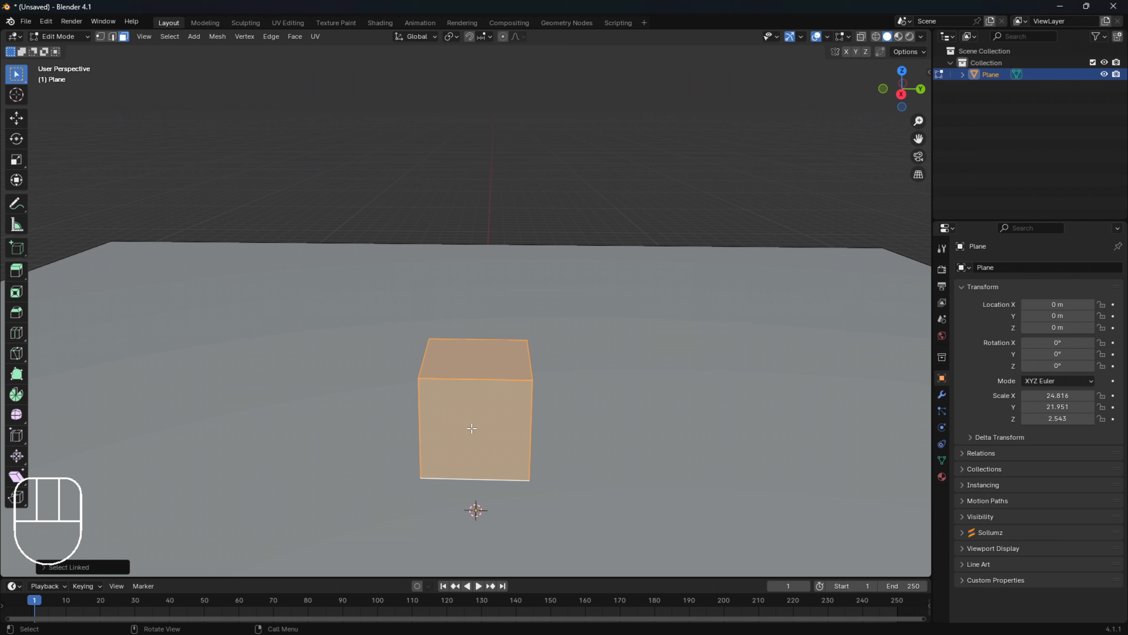
pyautogui.press('p')
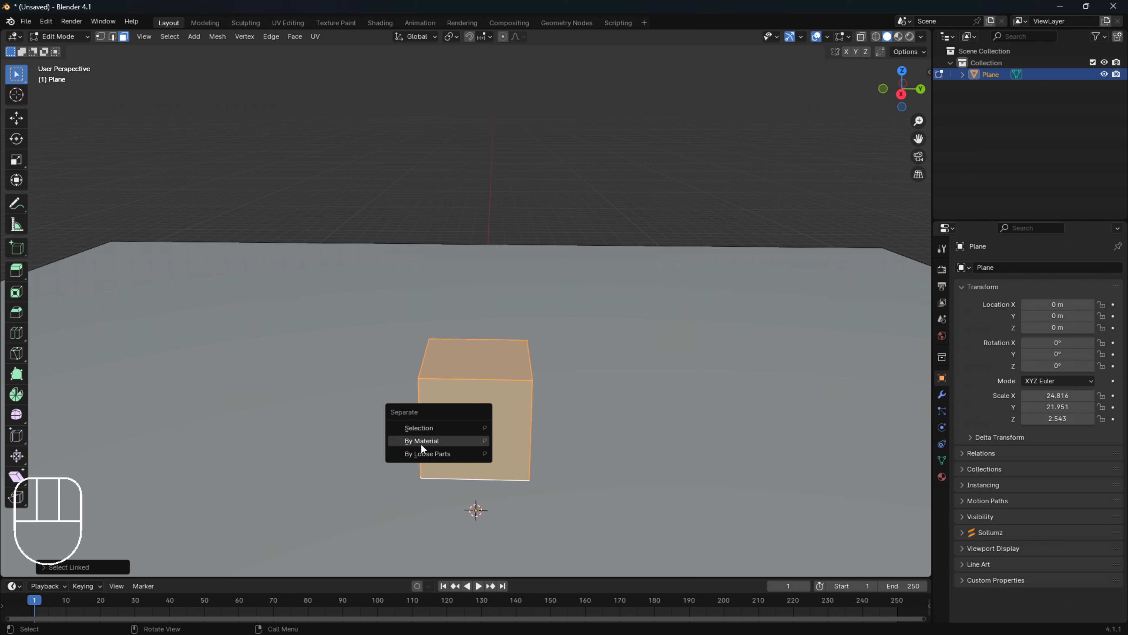
pyautogui.click(439, 428)
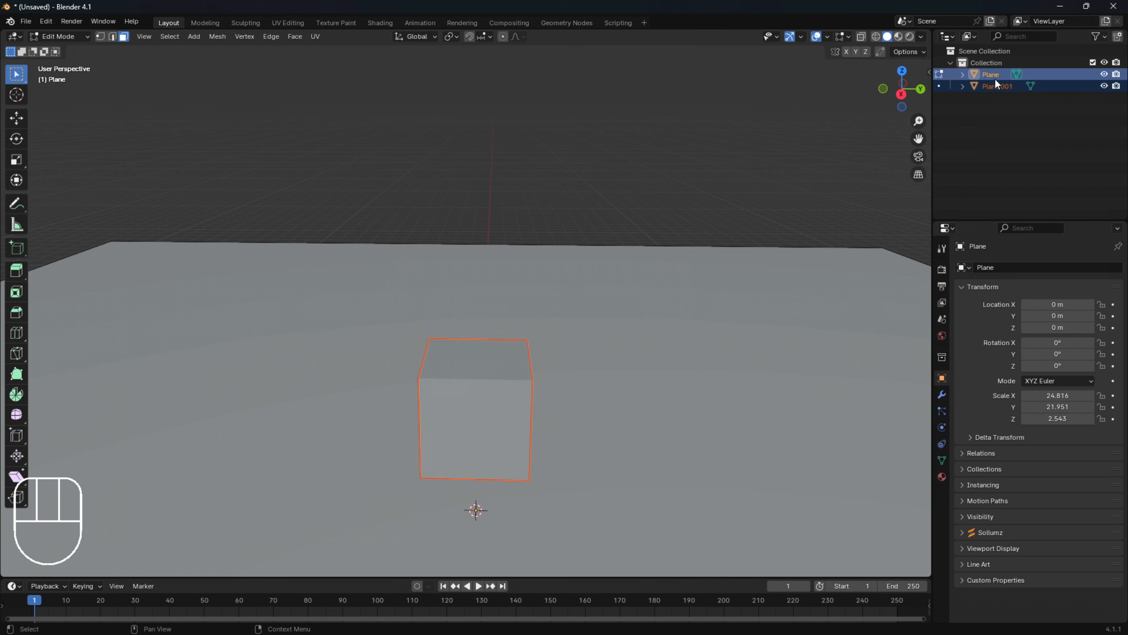
# Step: Return to Object Mode and select only the separated cube
pyautogui.scroll(-4, 592, 421)
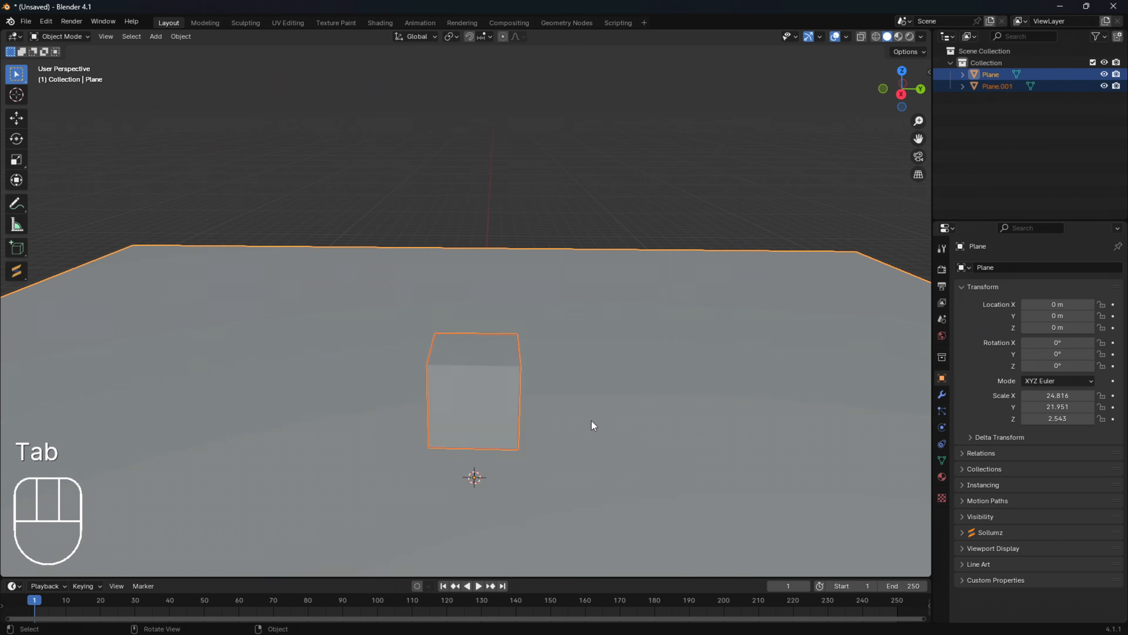
pyautogui.keyDown('ctrl'); pyautogui.click(465, 358); pyautogui.keyUp('ctrl')
pyautogui.click(454, 350)
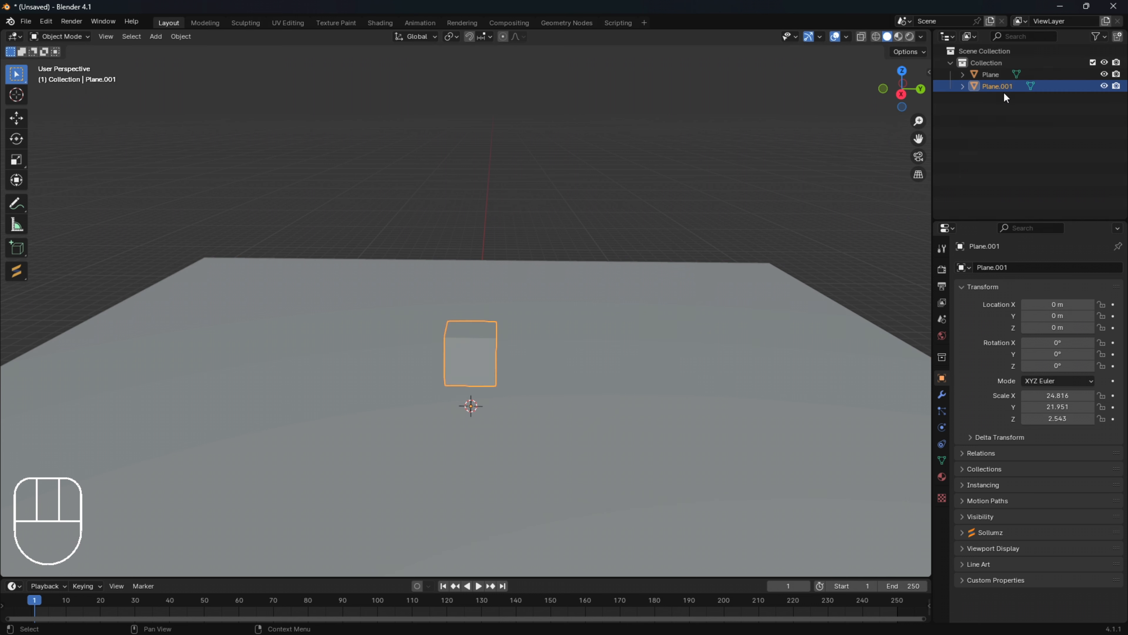
pyautogui.moveTo(912, 276); pyautogui.dragTo(700, 333, button='middle')
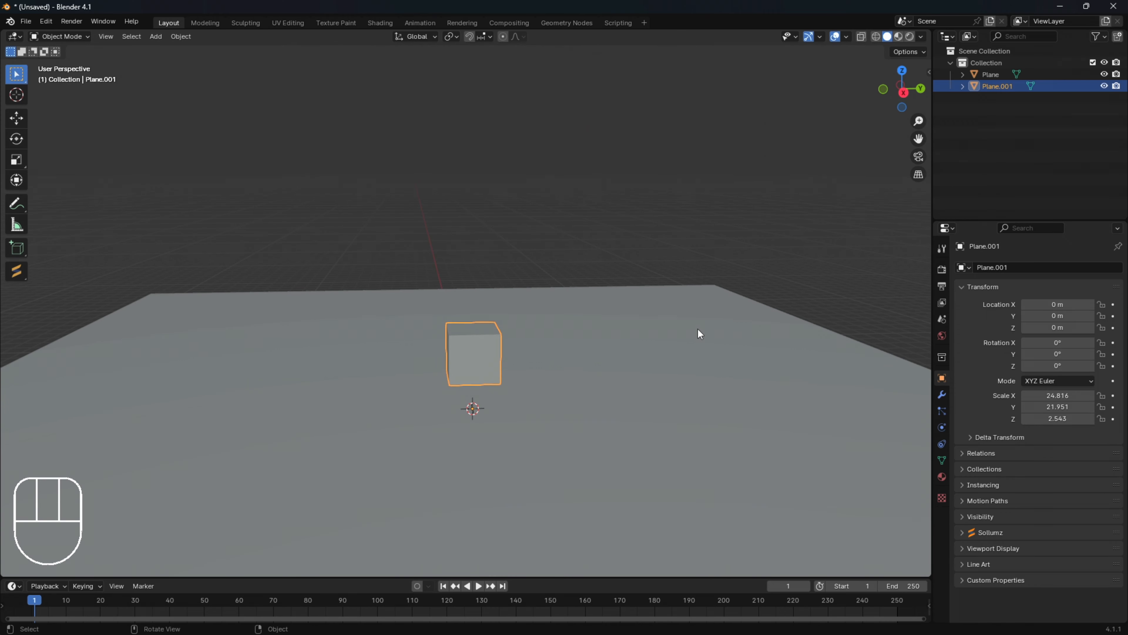
# Step: Undo the cube's separation and the recent selection changes, returning to Edit Mode with cube and slab in one mesh
pyautogui.hotkey('ctrl', 'z')
pyautogui.hotkey('ctrl', 'z')
pyautogui.hotkey('ctrl', 'z')
pyautogui.hotkey('ctrl', 'z')
pyautogui.hotkey('ctrl', 'z')
pyautogui.hotkey('ctrl', 'z')
pyautogui.hotkey('ctrl', 'z')
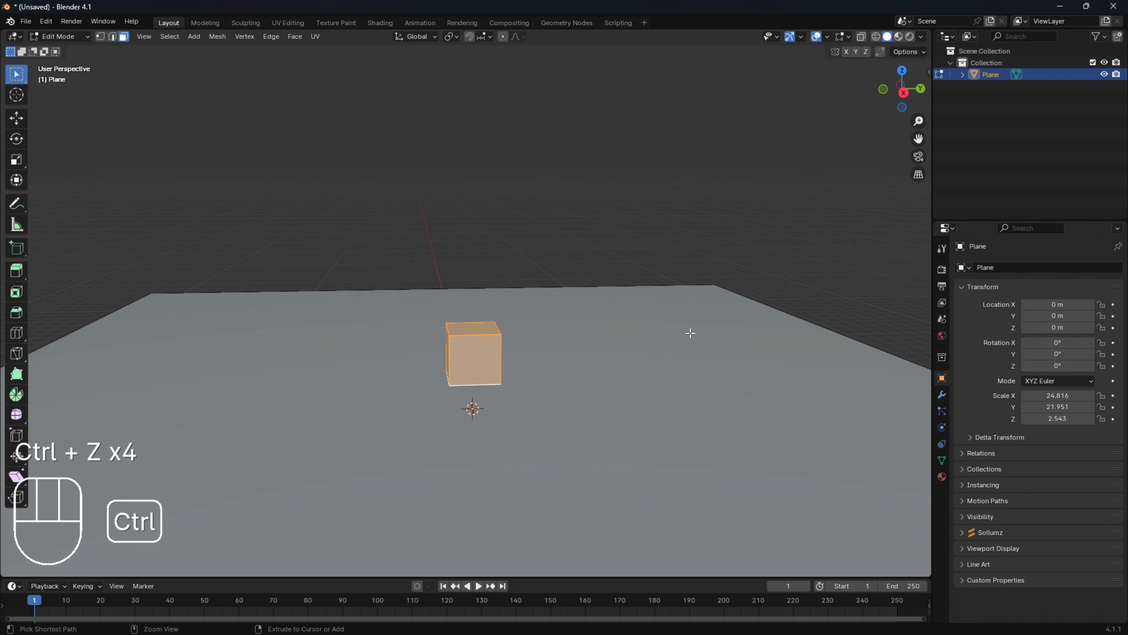
pyautogui.hotkey('ctrl', 'z')
pyautogui.hotkey('ctrl', 'z')
pyautogui.hotkey('ctrl', 'z')
pyautogui.hotkey('ctrl', 'z')
pyautogui.hotkey('ctrl', 'z')
pyautogui.hotkey('ctrl', 'z')
pyautogui.hotkey('ctrl', 'z')
pyautogui.hotkey('ctrl', 'z')
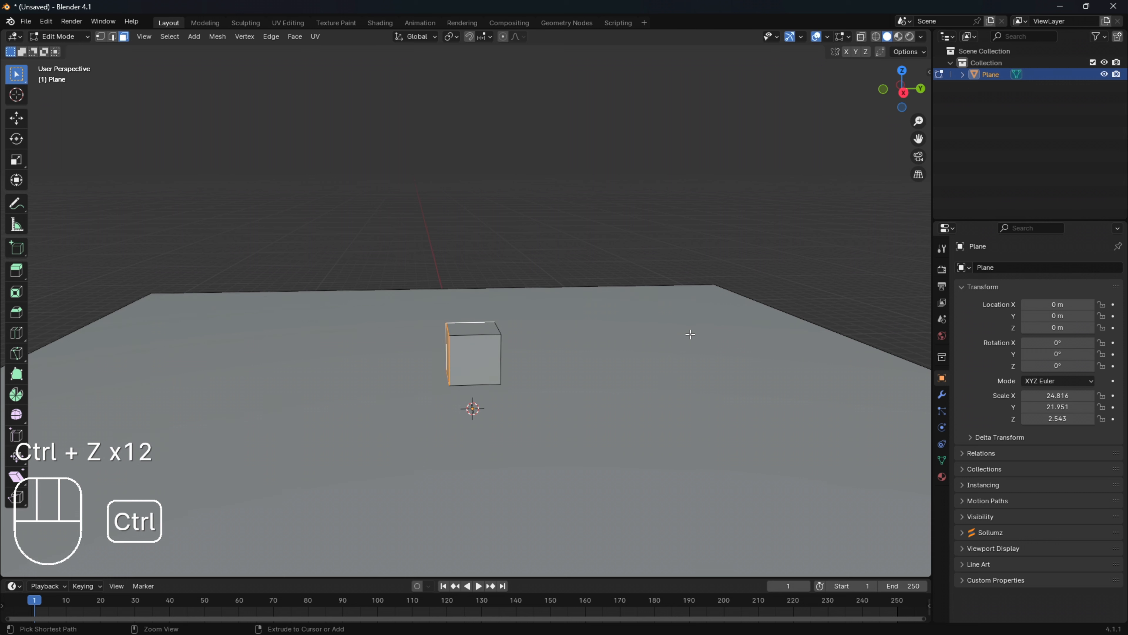
pyautogui.hotkey('ctrl', 'z')
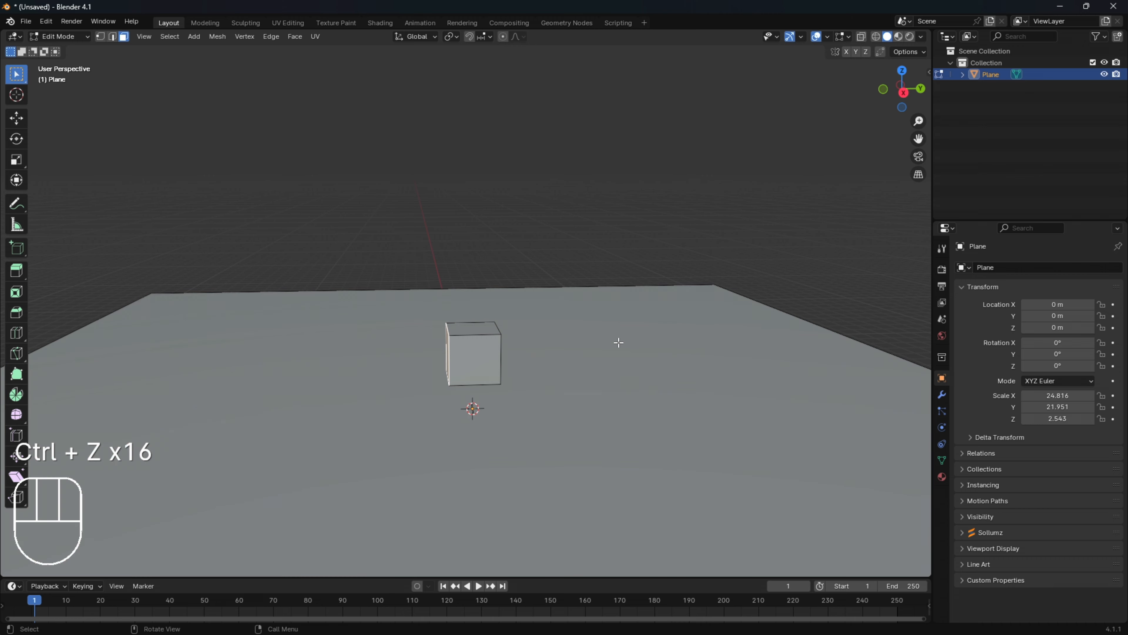
pyautogui.press('l')
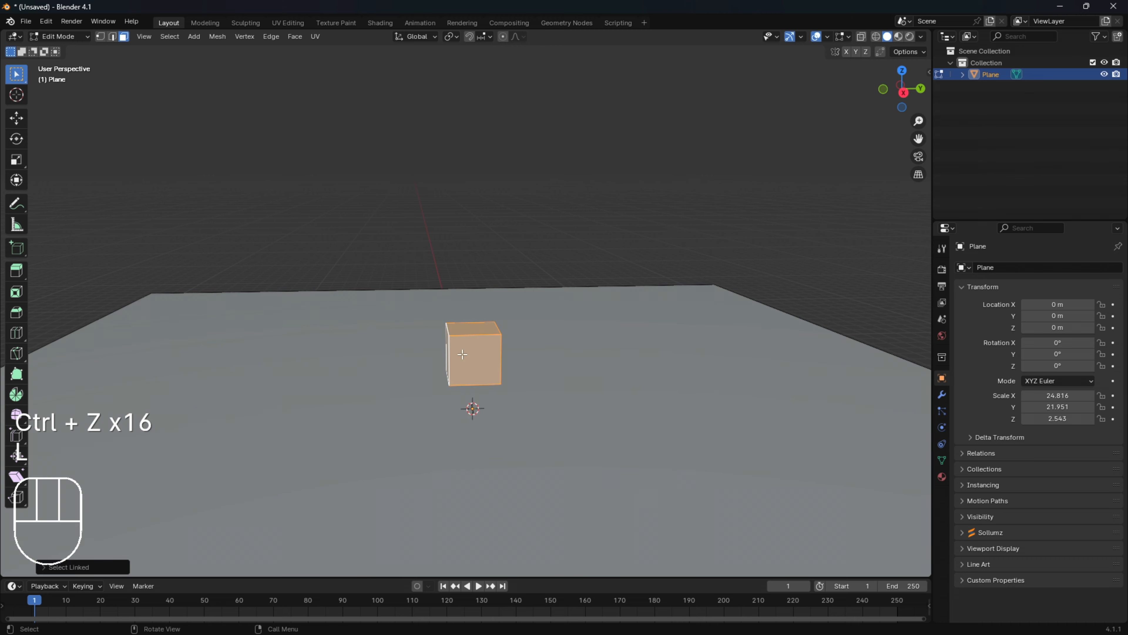
pyautogui.moveTo(668, 320); pyautogui.dragTo(622, 323, button='middle')
pyautogui.press('x')
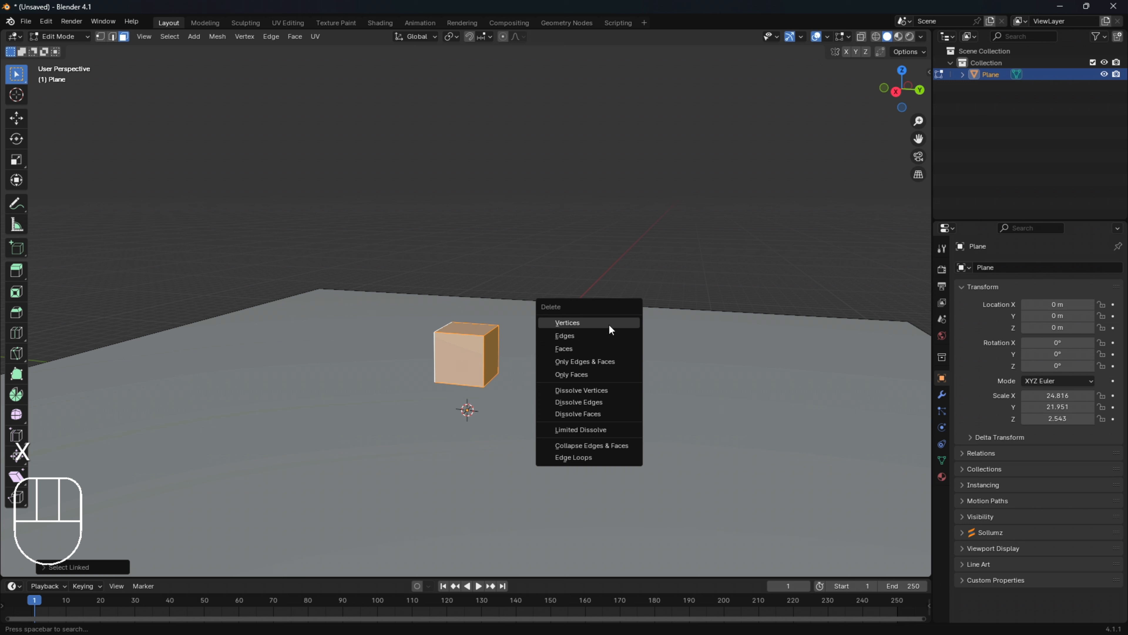
pyautogui.click(657, 258)
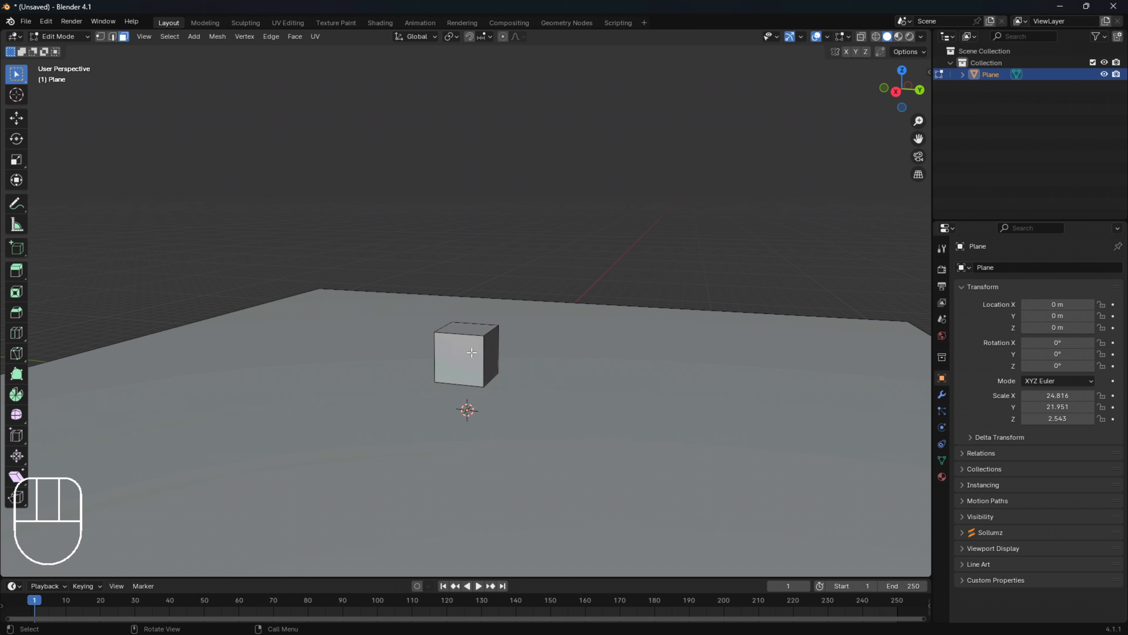
# Step: Select all of the cube's linked geometry and delete its faces from the slab's mesh
pyautogui.press('l')
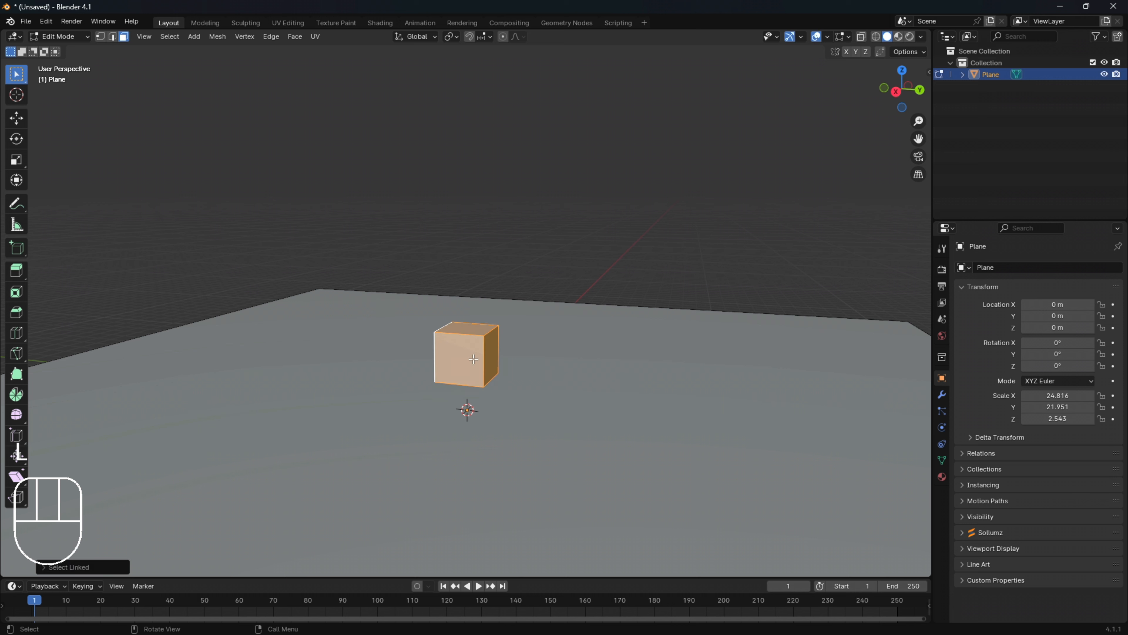
pyautogui.press('x')
pyautogui.press('Escape')
pyautogui.press('Tab')
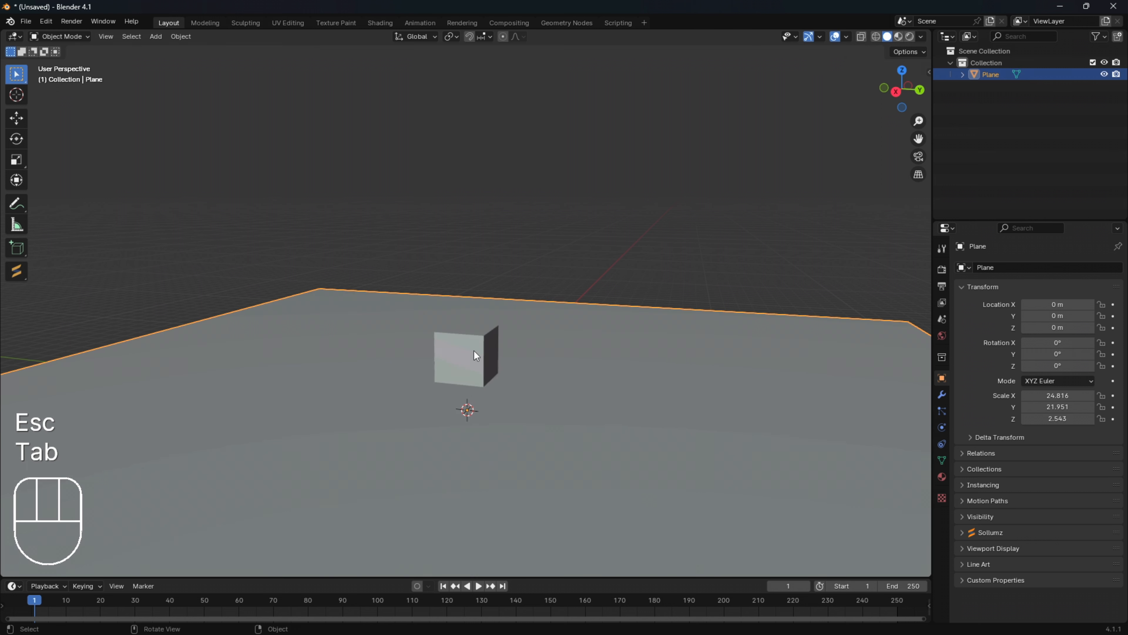
pyautogui.press('x')
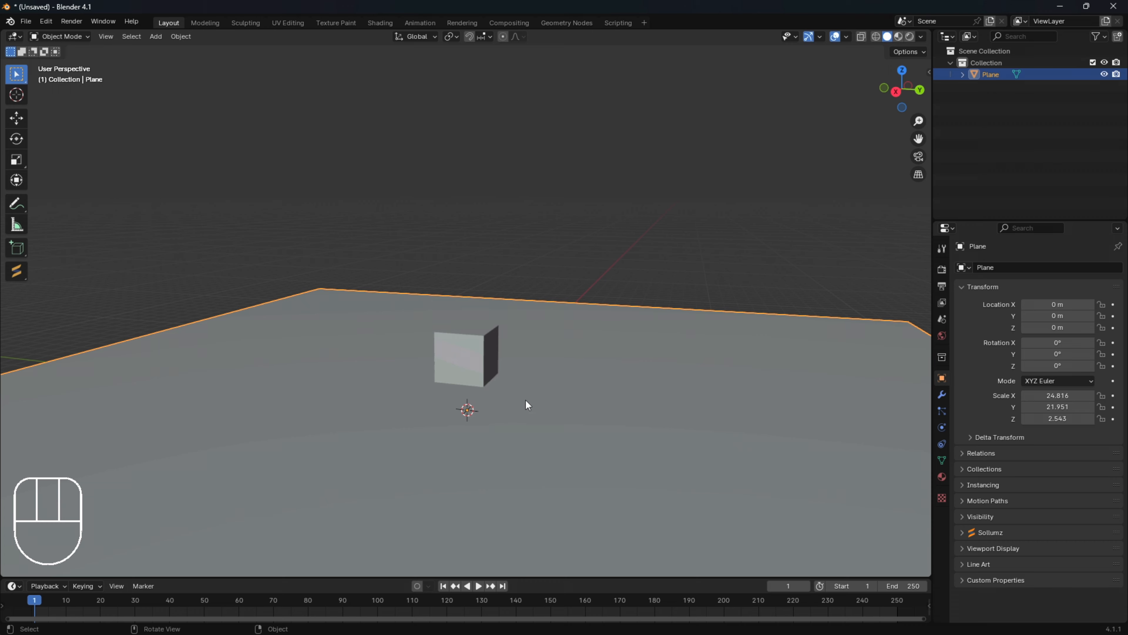
pyautogui.press('Tab')
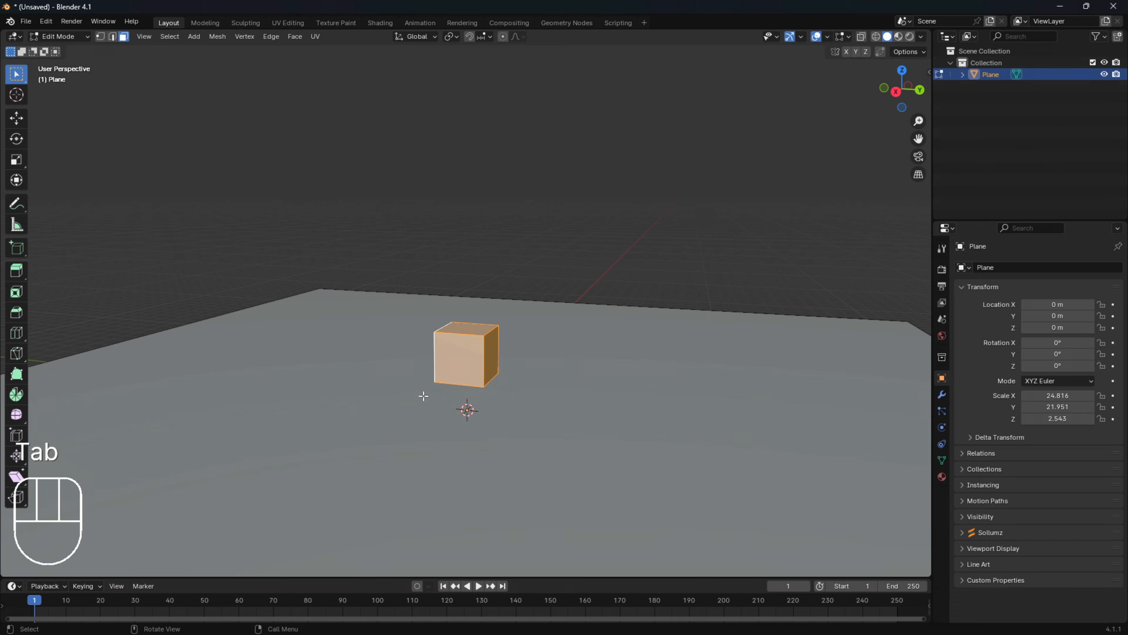
pyautogui.moveTo(478, 365); pyautogui.dragTo(509, 373, button='middle')
pyautogui.press('x')
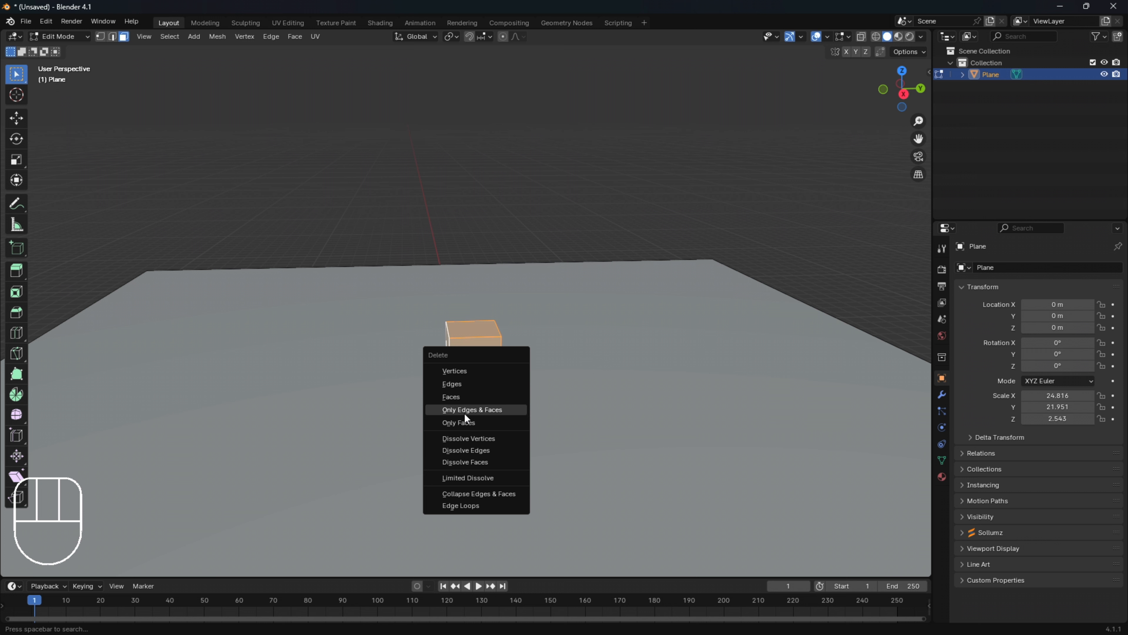
pyautogui.click(464, 397)
# Step: Switch to Object Mode and add a cube mesh as a separate object
pyautogui.moveTo(573, 363); pyautogui.dragTo(547, 370, button='middle')
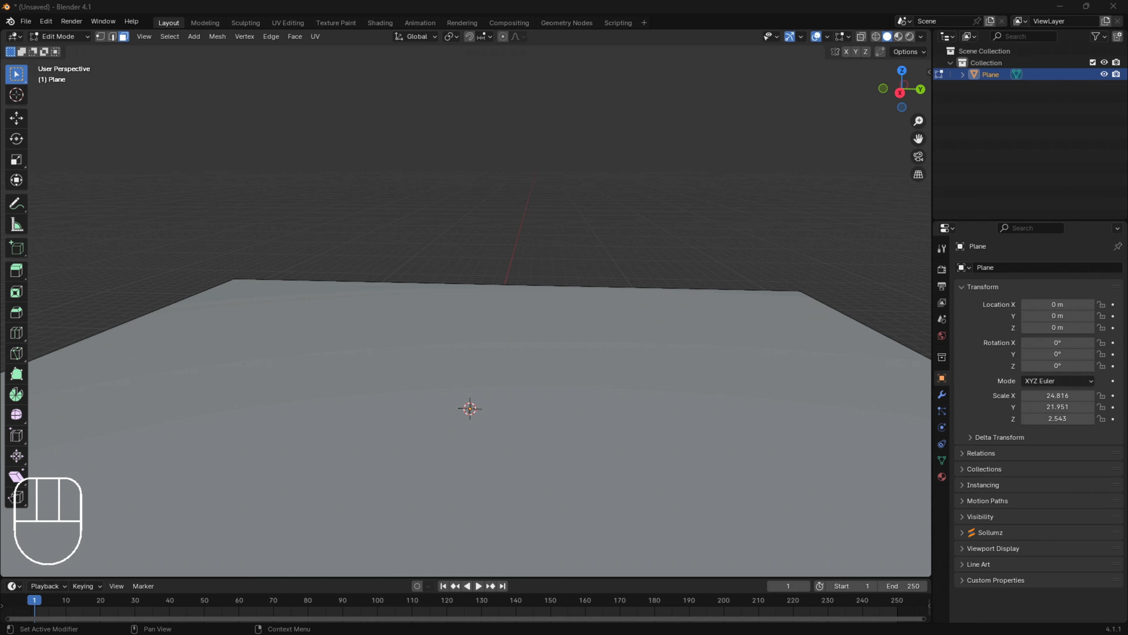
pyautogui.moveTo(575, 388)
pyautogui.mouseDown(button='middle')
pyautogui.moveTo(594, 360)
pyautogui.moveTo(564, 376)
pyautogui.moveTo(579, 374)
pyautogui.mouseUp(button='middle')
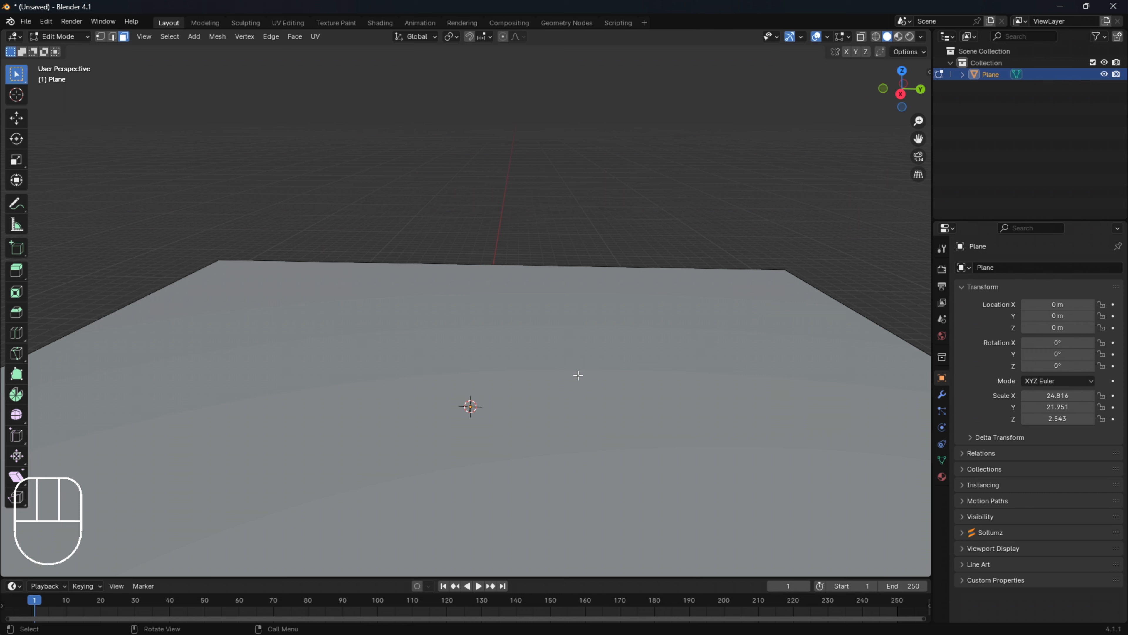
pyautogui.hotkey('shift', 'a')
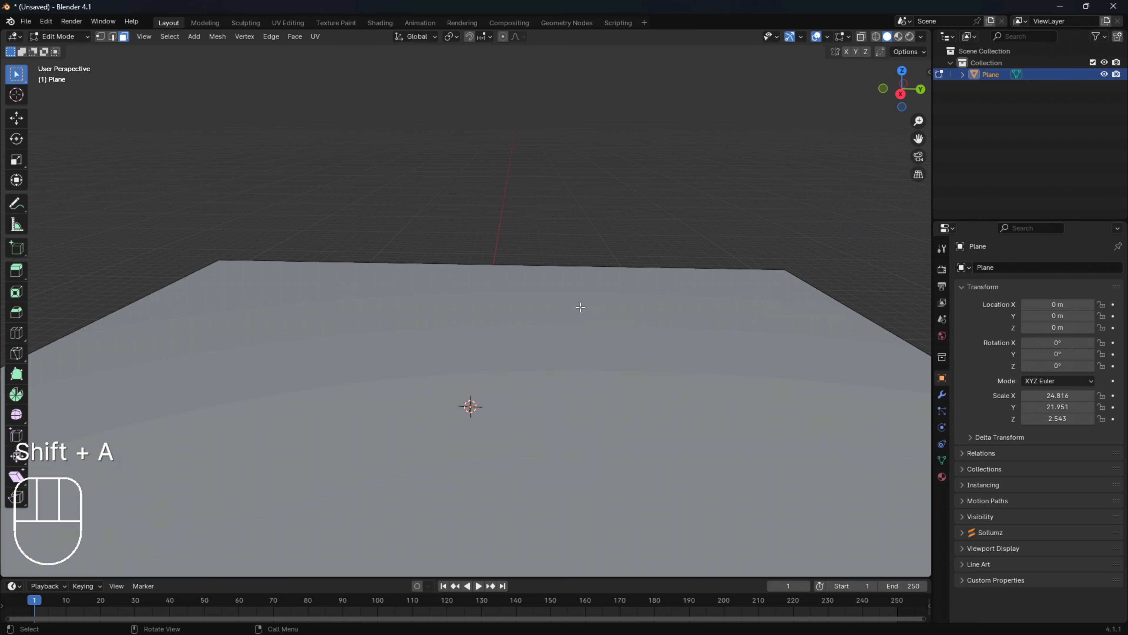
pyautogui.press('Tab')
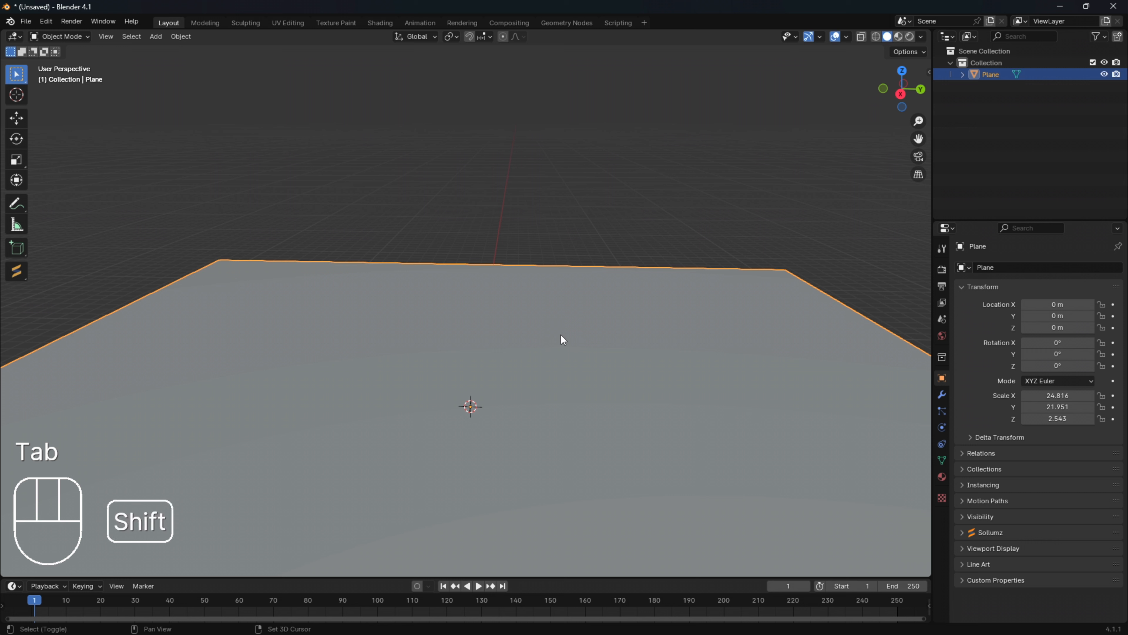
pyautogui.hotkey('shift', 'a')
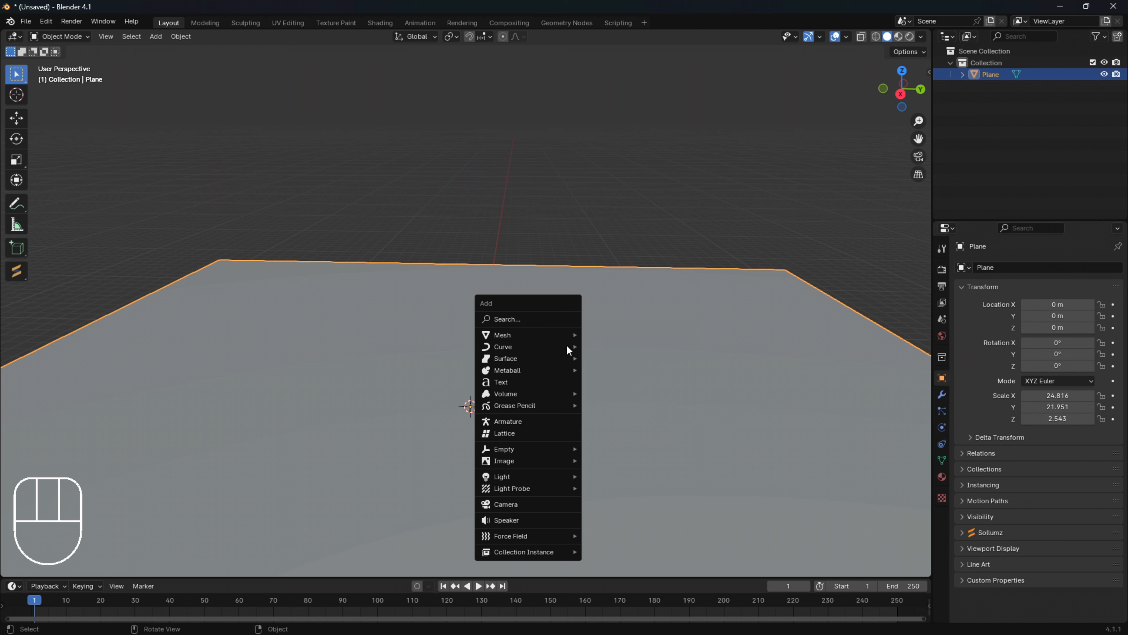
pyautogui.moveTo(537, 341)
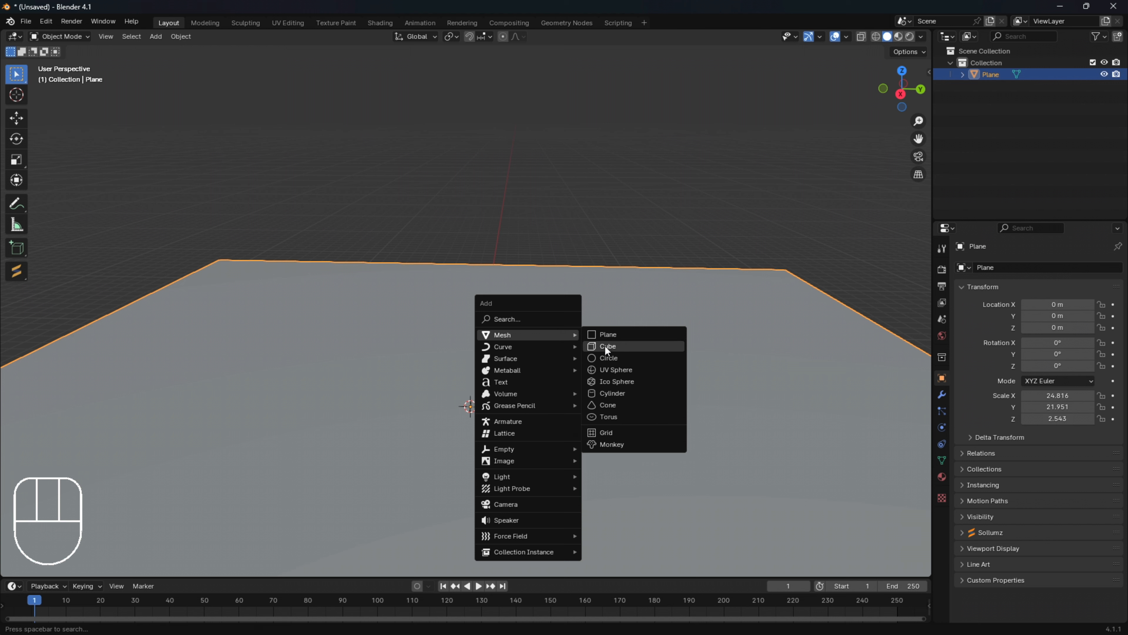
pyautogui.click(605, 345)
# Step: Raise the new cube along the Z axis to a height of about 2.24 m
pyautogui.press('g')
pyautogui.press('z')
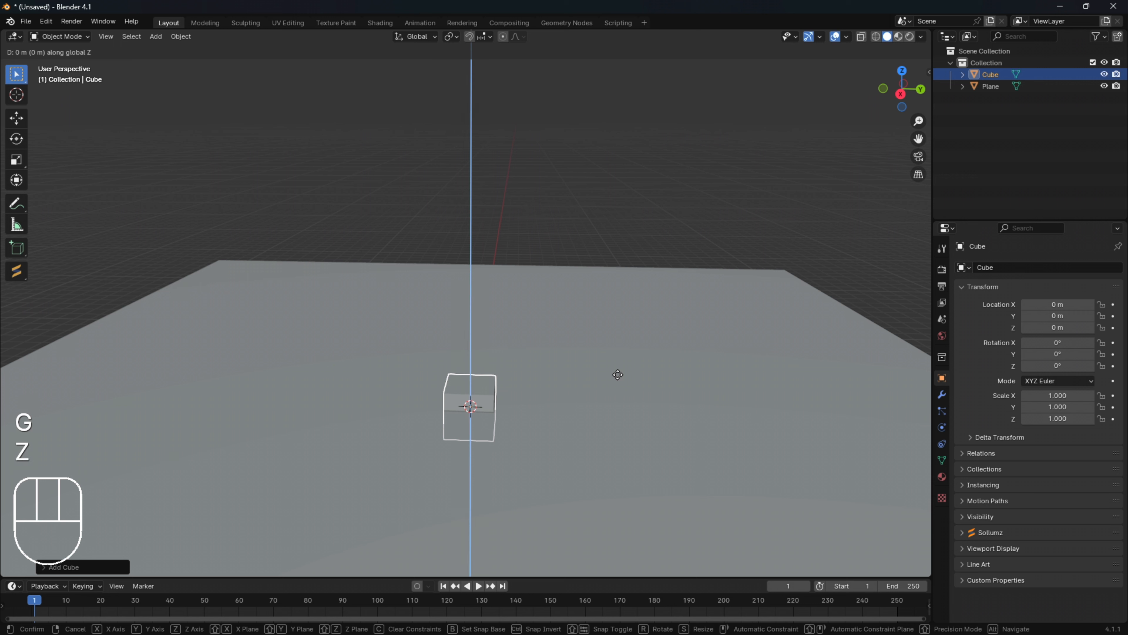
pyautogui.click(621, 323)
pyautogui.moveTo(621, 323); pyautogui.dragTo(507, 345, button='middle')
pyautogui.moveTo(621, 395); pyautogui.dragTo(647, 367, button='middle')
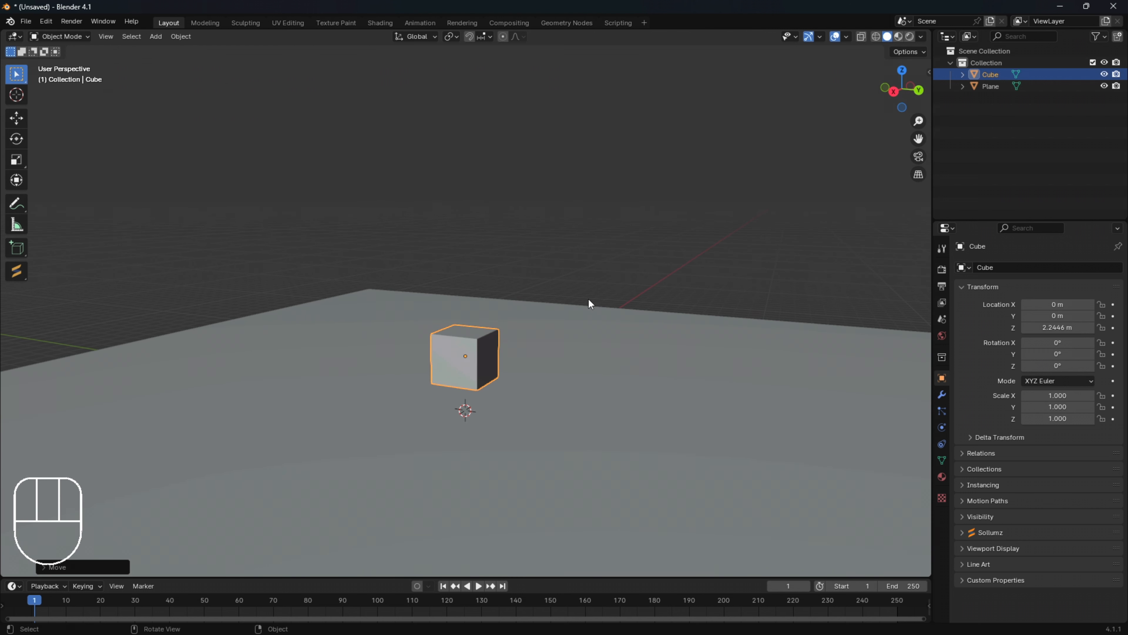
# Step: Enable snapping and set the snap target to Face
pyautogui.click(470, 38)
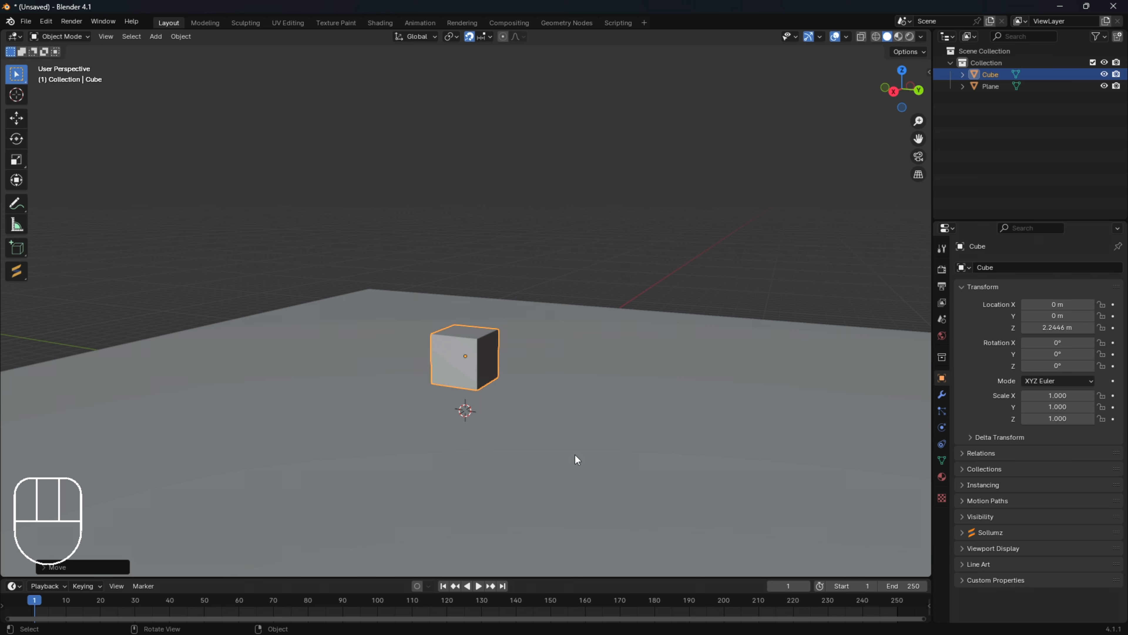
pyautogui.moveTo(512, 432)
pyautogui.mouseDown(button='middle')
pyautogui.moveTo(550, 451)
pyautogui.moveTo(509, 456)
pyautogui.moveTo(504, 442)
pyautogui.mouseUp(button='middle')
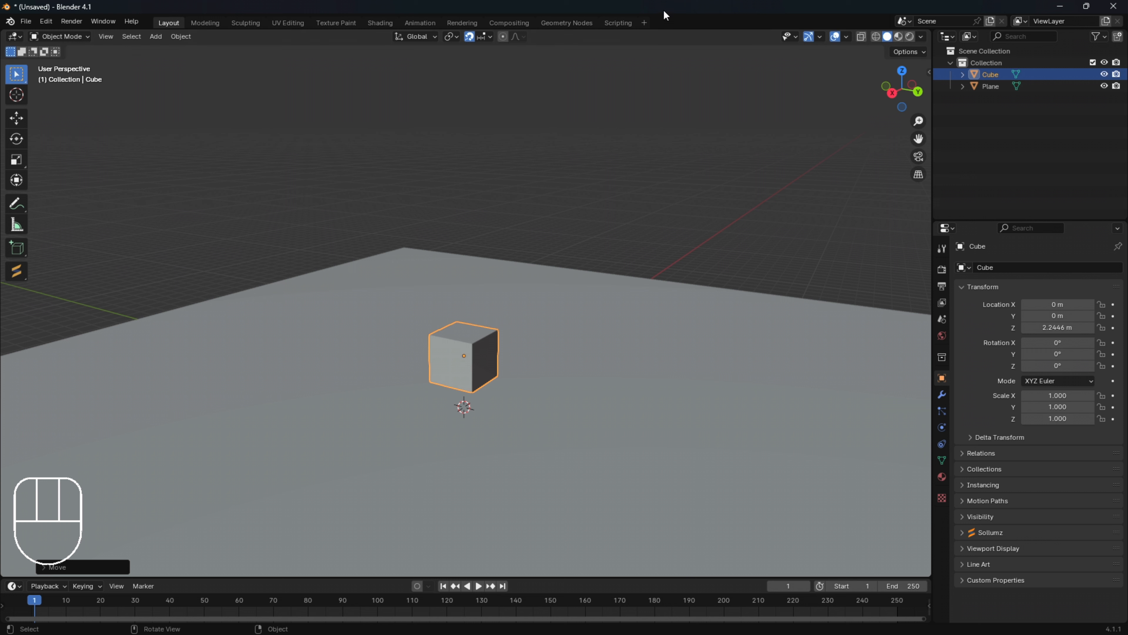
pyautogui.click(488, 37)
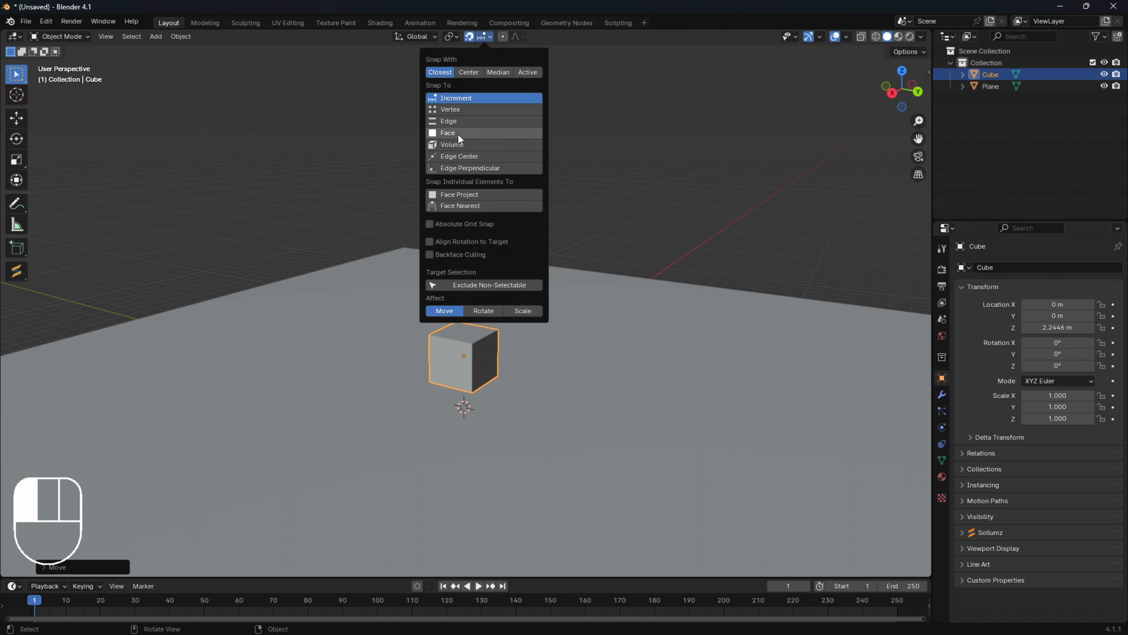
pyautogui.click(514, 36)
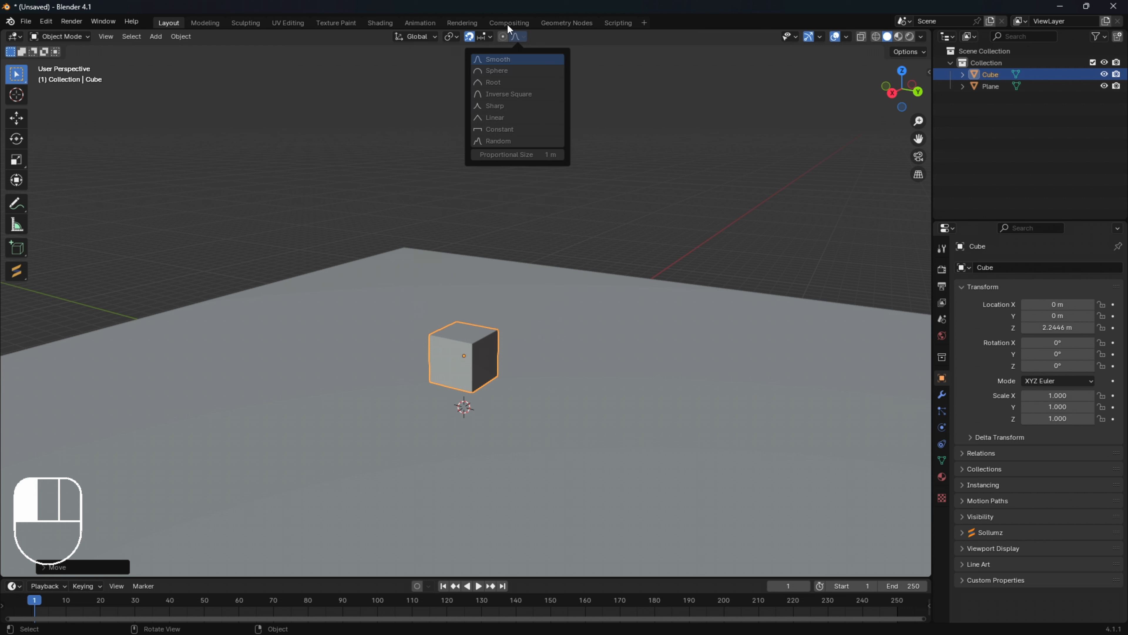
pyautogui.click(470, 37)
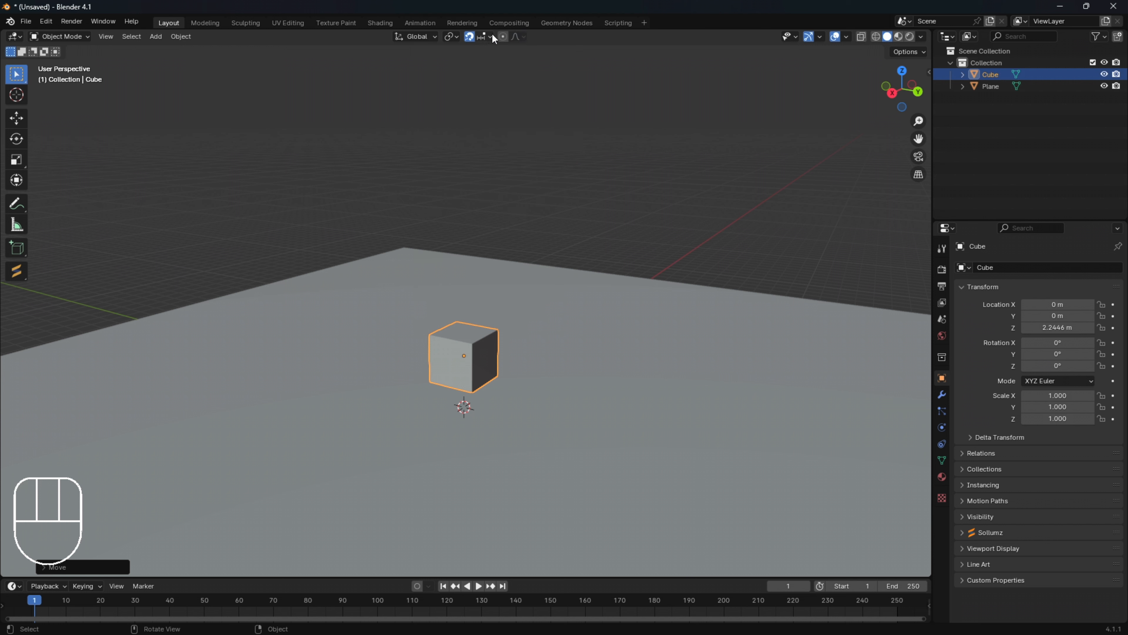
pyautogui.click(491, 37)
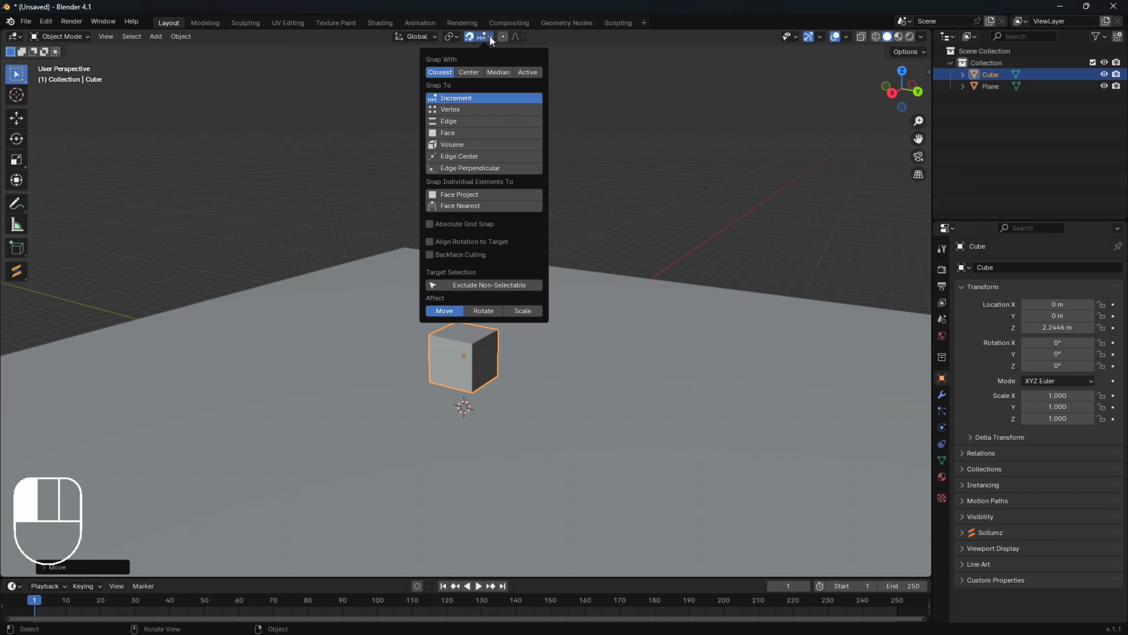
pyautogui.click(462, 133)
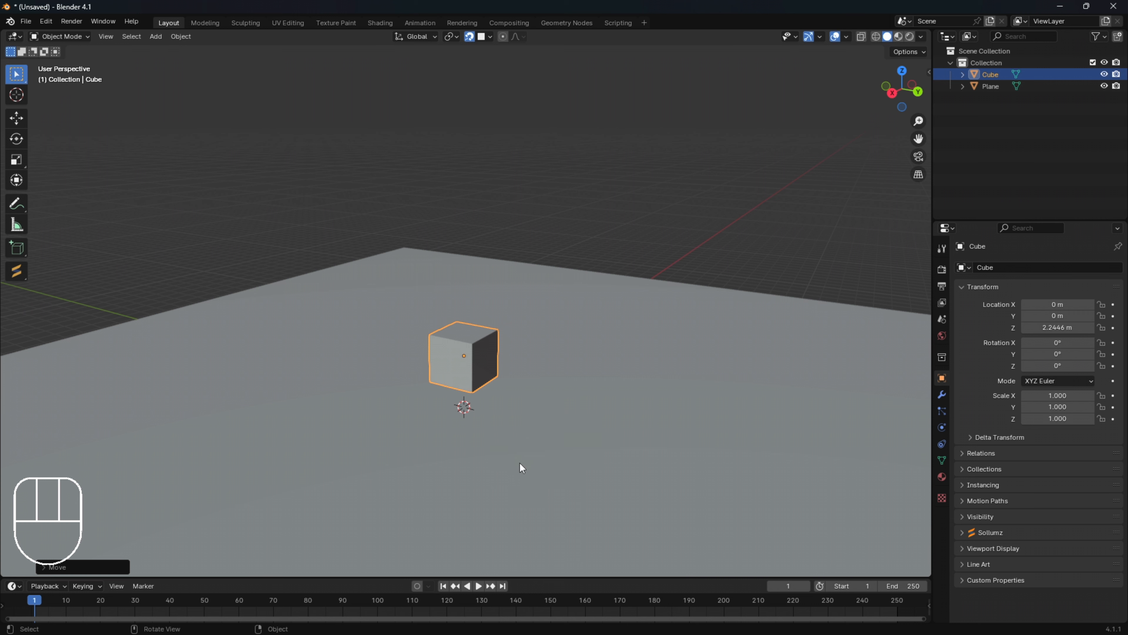
# Step: Move the cube onto the slab's top face with snapping, to about X 0.65 m, Y 3.30 m, Z 1.26 m, and check the contact
pyautogui.press('g')
pyautogui.click(542, 445)
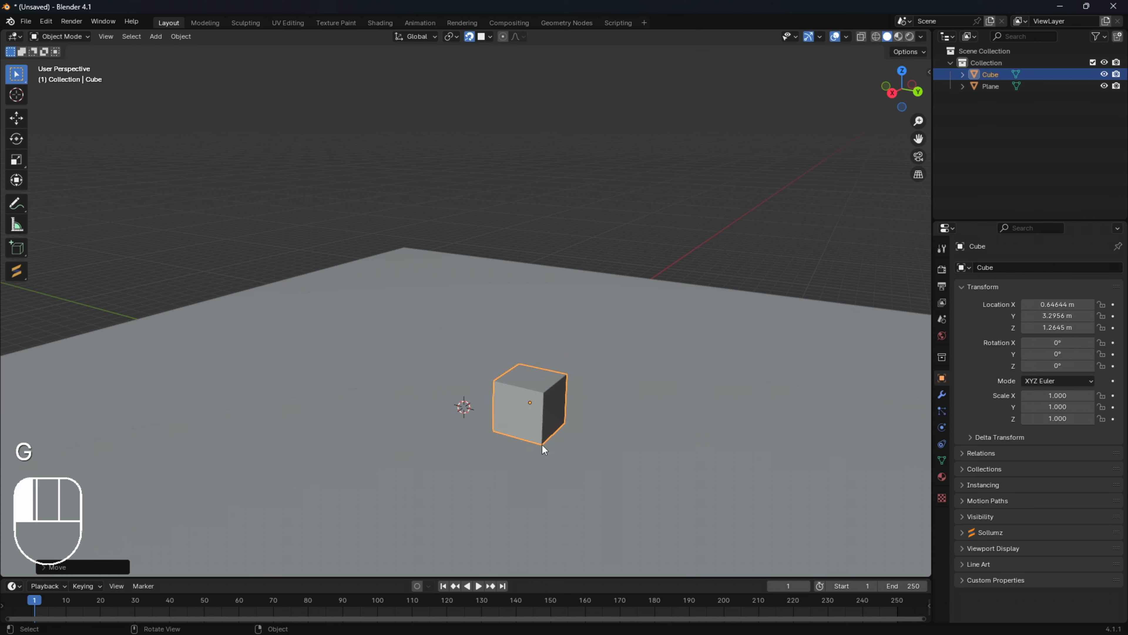
pyautogui.moveTo(560, 451); pyautogui.dragTo(711, 447, button='middle')
pyautogui.scroll(5, 636, 458)
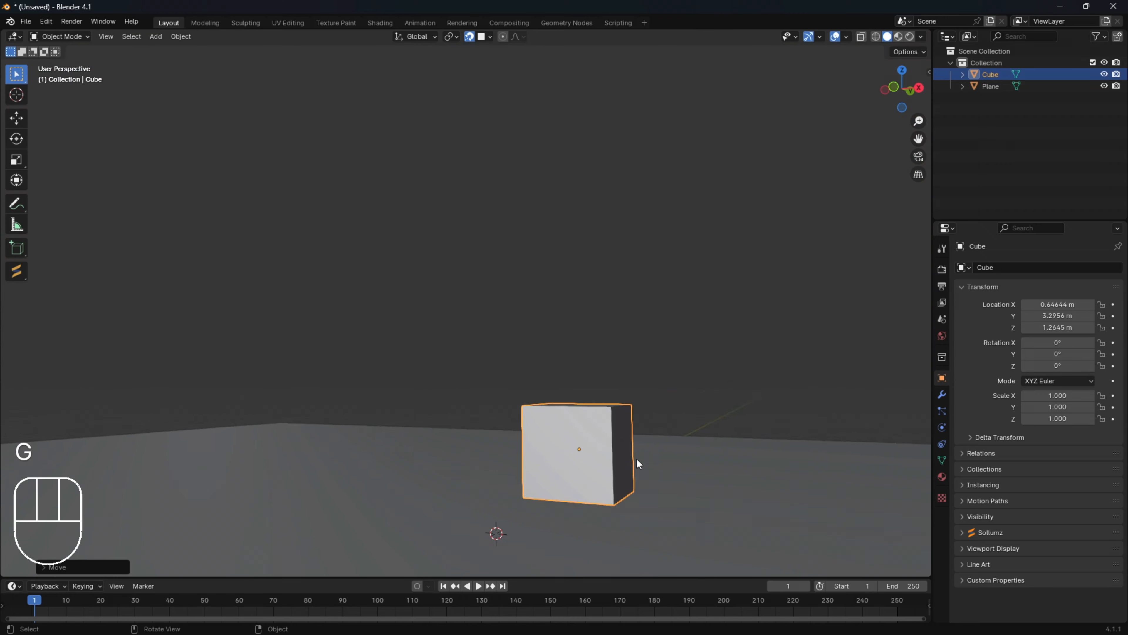
pyautogui.moveTo(655, 514)
pyautogui.keyDown('shift'); pyautogui.mouseDown(button='middle')
pyautogui.moveTo(606, 368)
pyautogui.moveTo(692, 399)
pyautogui.moveTo(742, 378)
pyautogui.moveTo(899, 395)
pyautogui.moveTo(885, 401)
pyautogui.mouseUp(button='middle'); pyautogui.keyUp('shift')
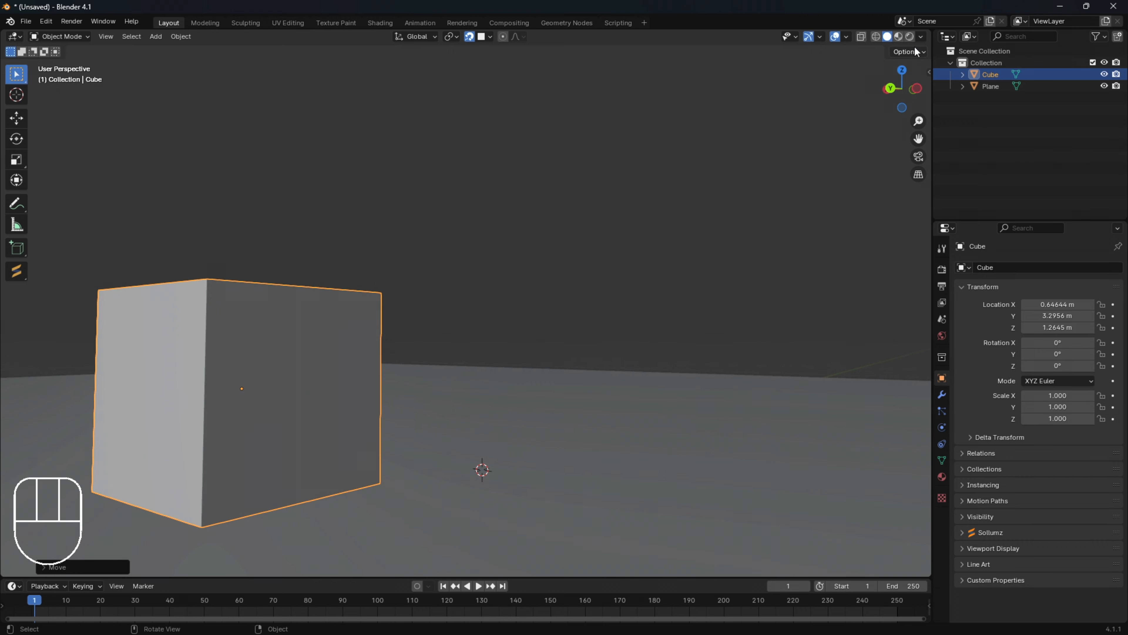
# Step: Compare the cube and slab in Material Preview and Solid shading from several angles, finishing in Material Preview
pyautogui.moveTo(806, 159); pyautogui.dragTo(568, 341, button='middle')
pyautogui.scroll(-8, 587, 356)
pyautogui.scroll(4, 578, 351)
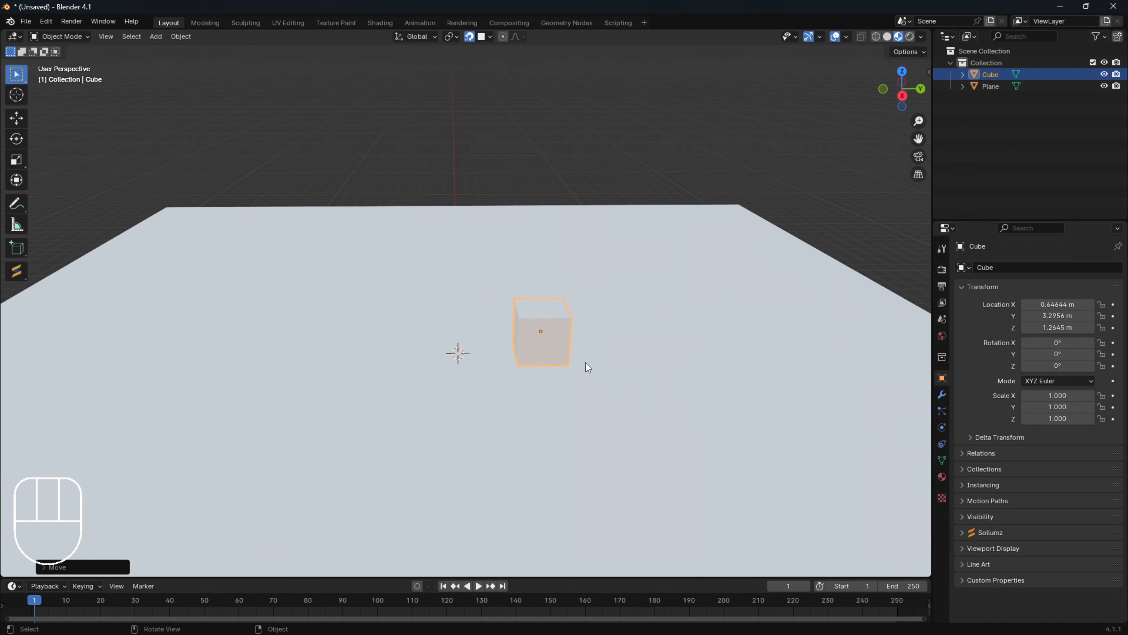
pyautogui.moveTo(588, 379); pyautogui.dragTo(590, 355, button='middle')
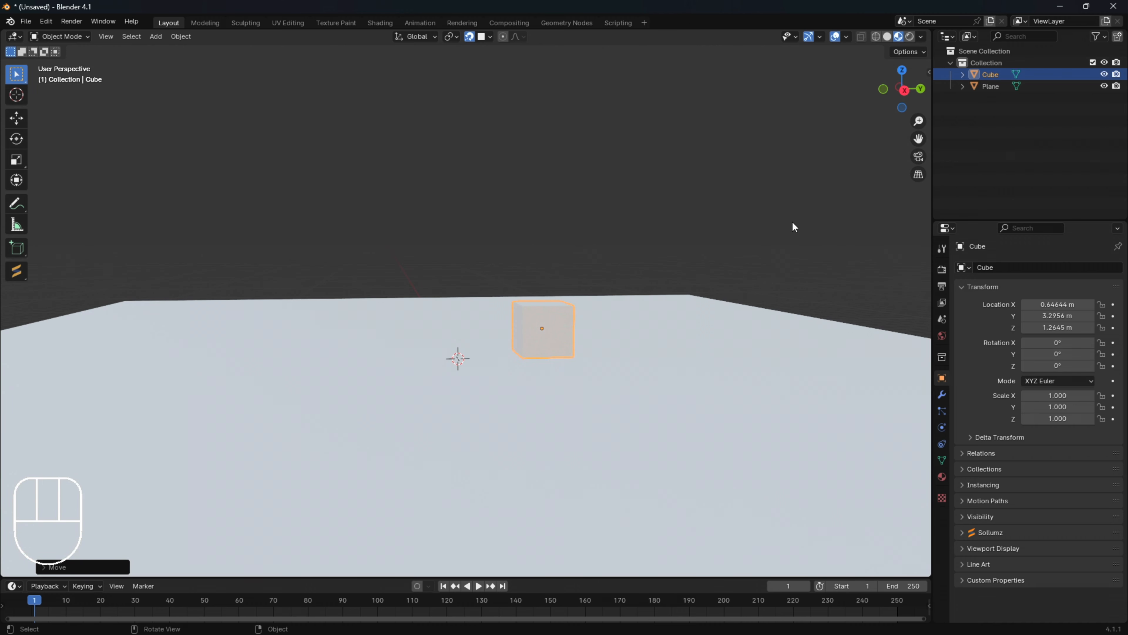
pyautogui.moveTo(715, 269); pyautogui.dragTo(693, 275, button='middle')
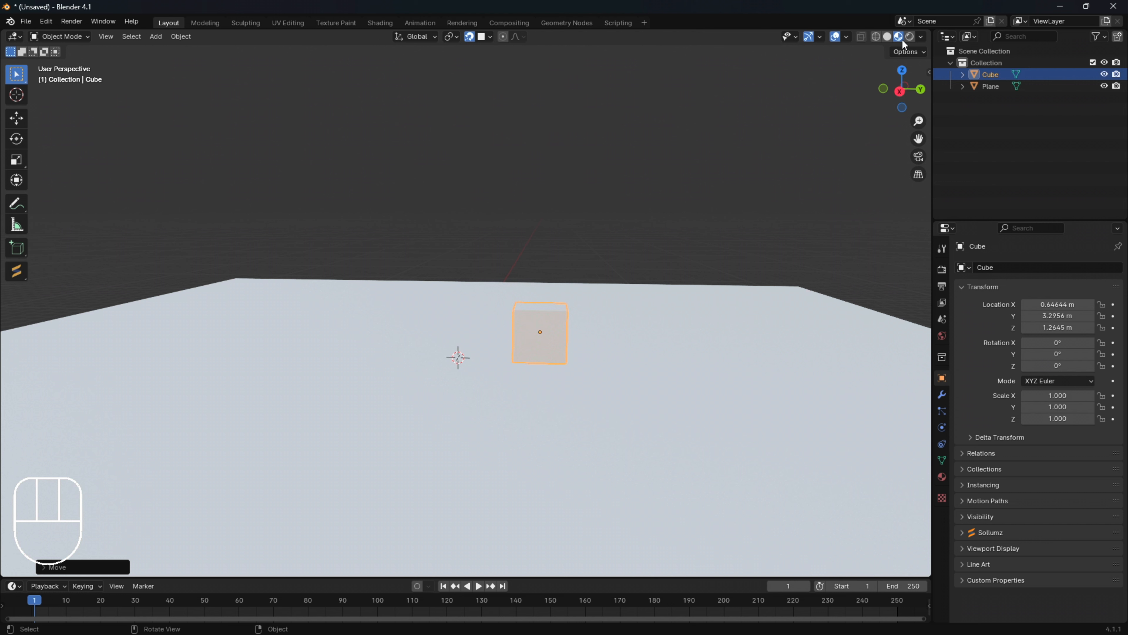
pyautogui.click(888, 37)
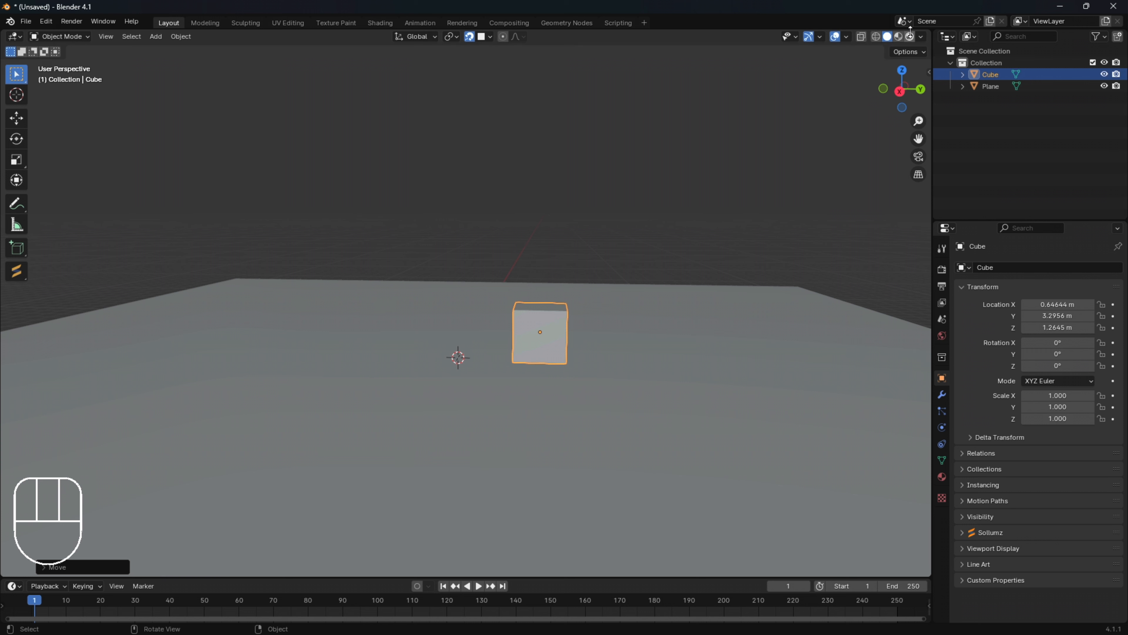
pyautogui.click(899, 38)
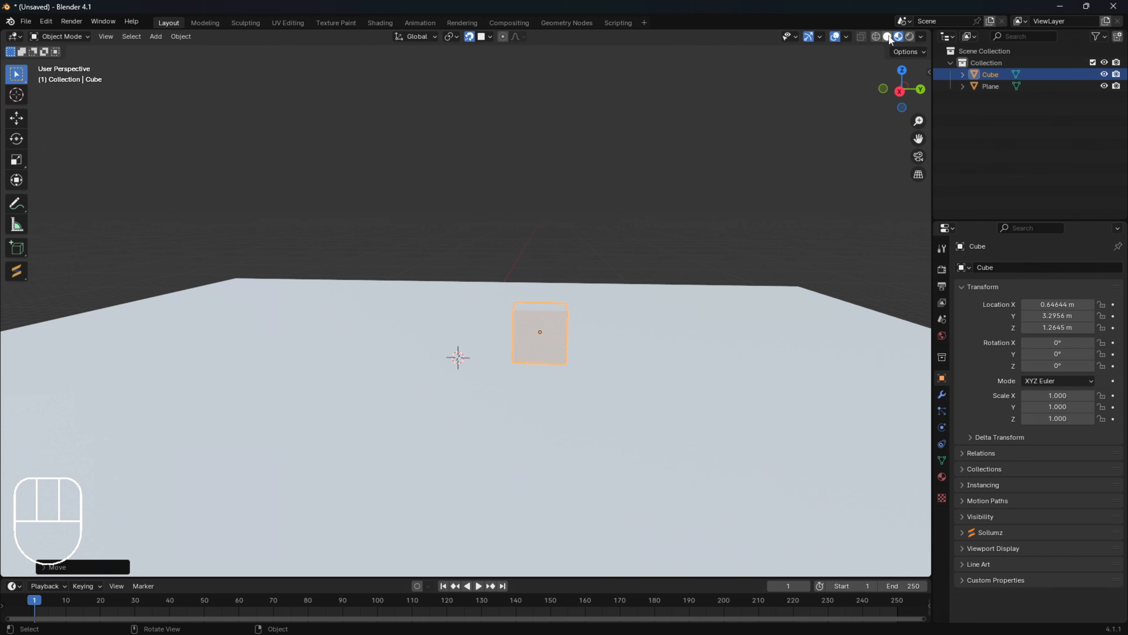
pyautogui.click(888, 35)
pyautogui.moveTo(659, 324)
pyautogui.mouseDown(button='middle')
pyautogui.moveTo(511, 369)
pyautogui.moveTo(302, 354)
pyautogui.moveTo(546, 320)
pyautogui.moveTo(726, 320)
pyautogui.moveTo(877, 344)
pyautogui.moveTo(582, 366)
pyautogui.moveTo(858, 350)
pyautogui.moveTo(659, 351)
pyautogui.moveTo(781, 353)
pyautogui.moveTo(603, 367)
pyautogui.moveTo(651, 328)
pyautogui.mouseUp(button='middle')
pyautogui.moveTo(413, 332)
pyautogui.mouseDown(button='middle')
pyautogui.moveTo(260, 335)
pyautogui.moveTo(861, 104)
pyautogui.moveTo(576, 365)
pyautogui.moveTo(444, 368)
pyautogui.moveTo(586, 336)
pyautogui.moveTo(369, 305)
pyautogui.moveTo(649, 307)
pyautogui.moveTo(597, 318)
pyautogui.moveTo(679, 345)
pyautogui.moveTo(503, 390)
pyautogui.moveTo(315, 365)
pyautogui.moveTo(485, 318)
pyautogui.moveTo(345, 320)
pyautogui.moveTo(398, 292)
pyautogui.moveTo(670, 297)
pyautogui.moveTo(316, 353)
pyautogui.moveTo(420, 348)
pyautogui.moveTo(778, 246)
pyautogui.mouseUp(button='middle')
pyautogui.click(898, 38)
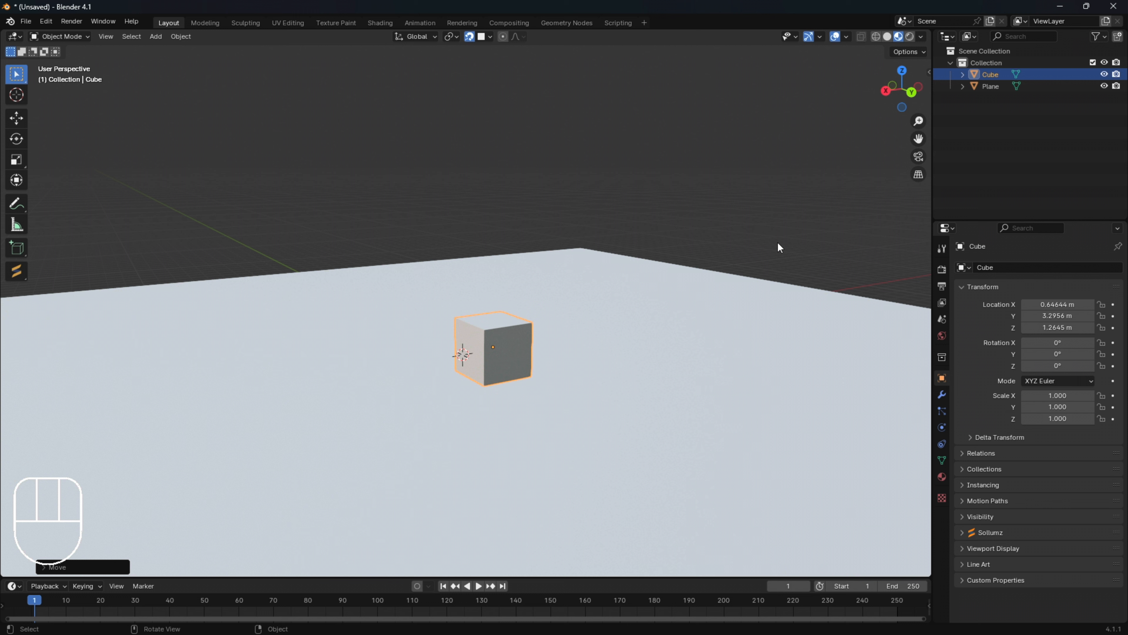
# Step: Compare the cube and slab in Solid, Material Preview, Rendered and Wireframe shading from several angles, finishing in Wireframe
pyautogui.click(887, 37)
pyautogui.click(899, 37)
pyautogui.click(910, 37)
pyautogui.moveTo(641, 339); pyautogui.dragTo(835, 347, button='middle')
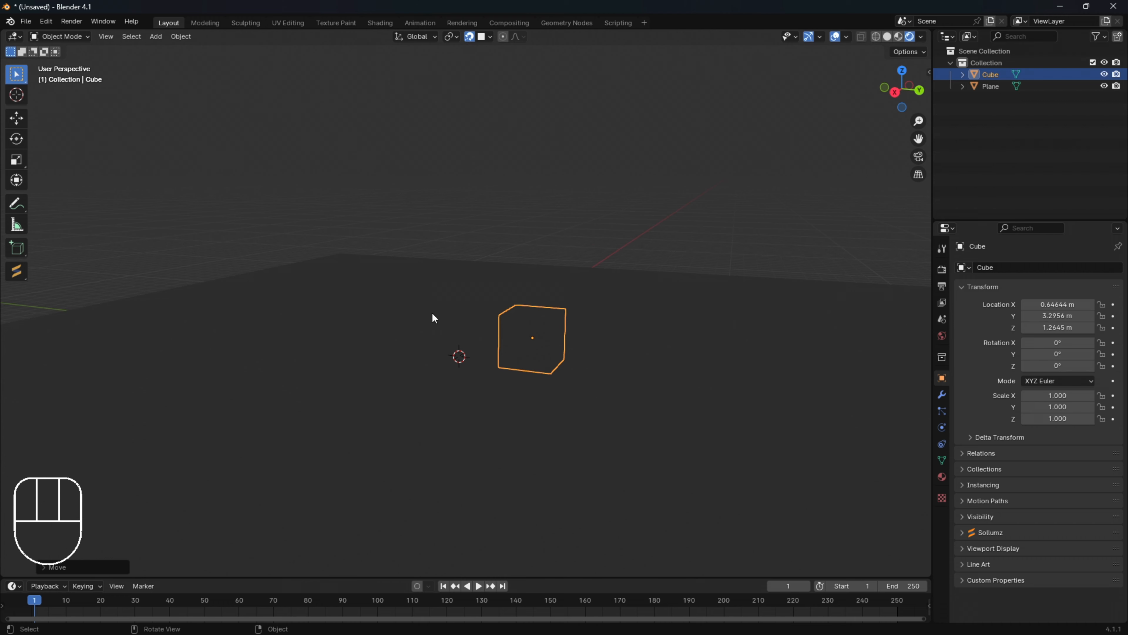
pyautogui.click(902, 36)
pyautogui.moveTo(596, 365); pyautogui.dragTo(751, 272, button='middle')
pyautogui.click(876, 37)
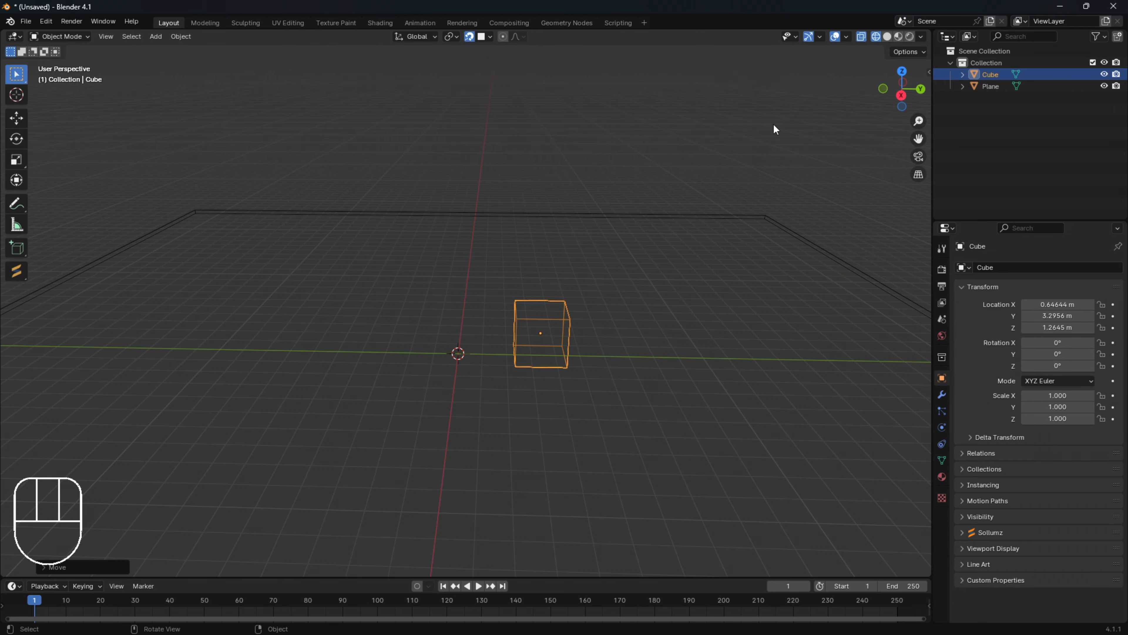
pyautogui.moveTo(773, 129)
pyautogui.mouseDown(button='middle')
pyautogui.moveTo(718, 365)
pyautogui.moveTo(894, 348)
pyautogui.moveTo(735, 320)
pyautogui.moveTo(584, 394)
pyautogui.moveTo(400, 410)
pyautogui.moveTo(264, 404)
pyautogui.moveTo(317, 385)
pyautogui.moveTo(667, 383)
pyautogui.moveTo(788, 367)
pyautogui.moveTo(642, 340)
pyautogui.moveTo(510, 374)
pyautogui.moveTo(412, 420)
pyautogui.moveTo(410, 391)
pyautogui.mouseUp(button='middle')
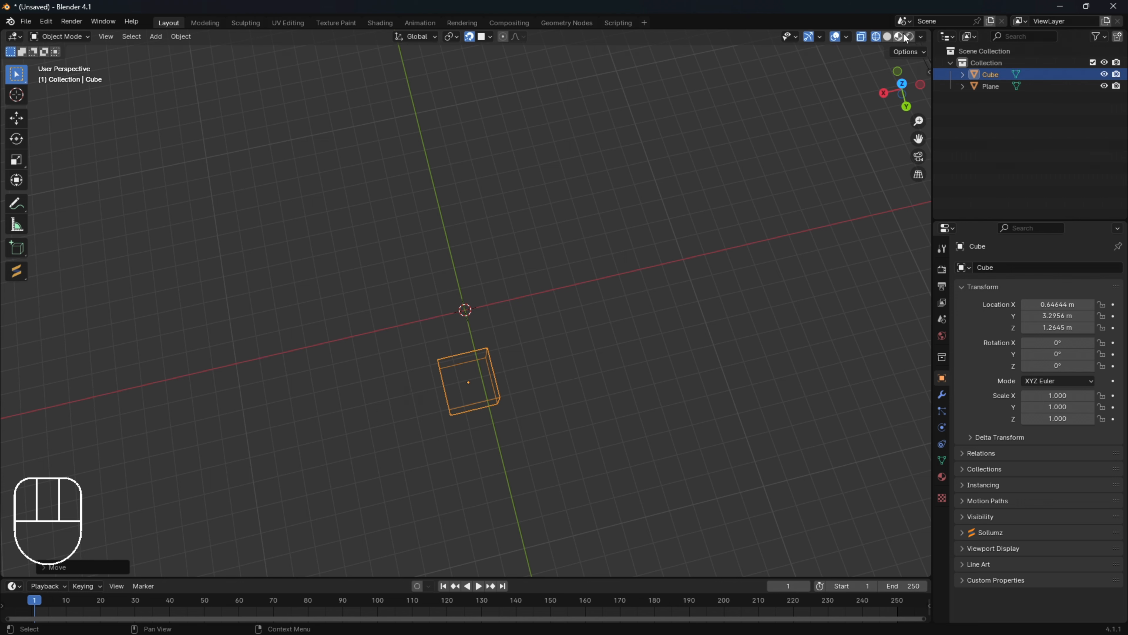
# Step: Check Solid and Material Preview shading from above, return to Wireframe, and reselect the cube with a selection box around it
pyautogui.click(887, 37)
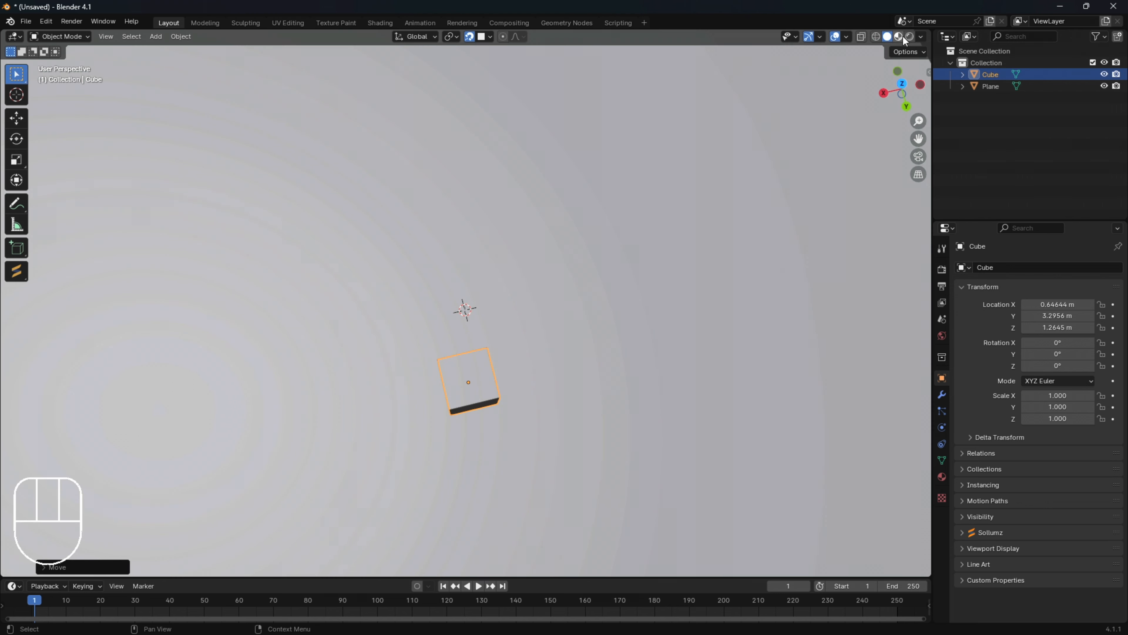
pyautogui.click(899, 37)
pyautogui.click(877, 37)
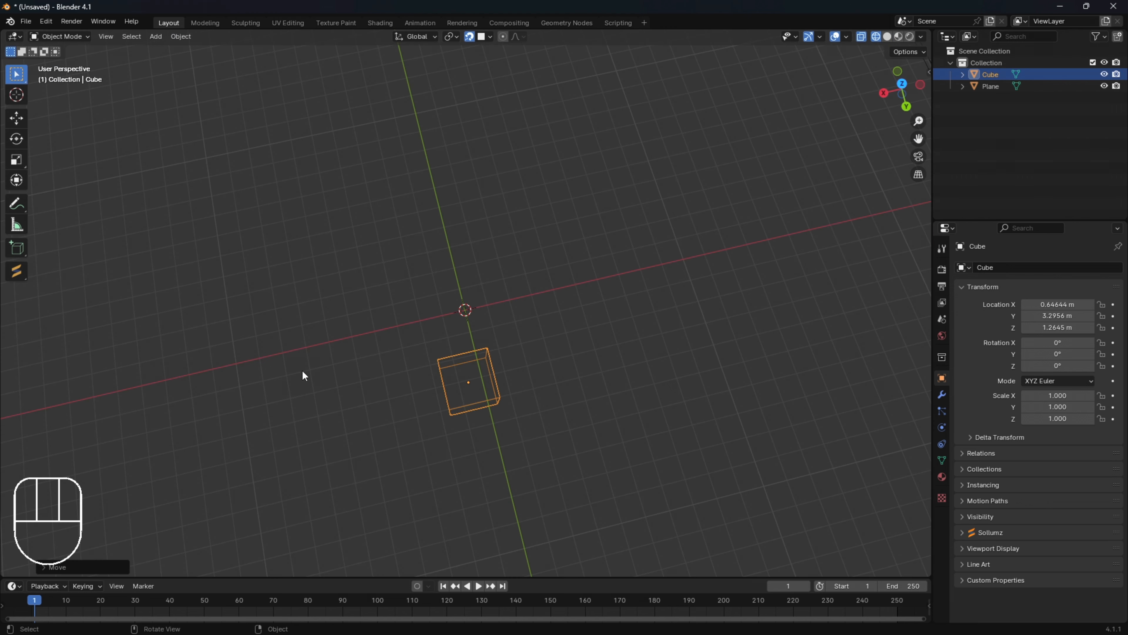
pyautogui.moveTo(411, 337); pyautogui.dragTo(535, 433)
pyautogui.click(576, 383)
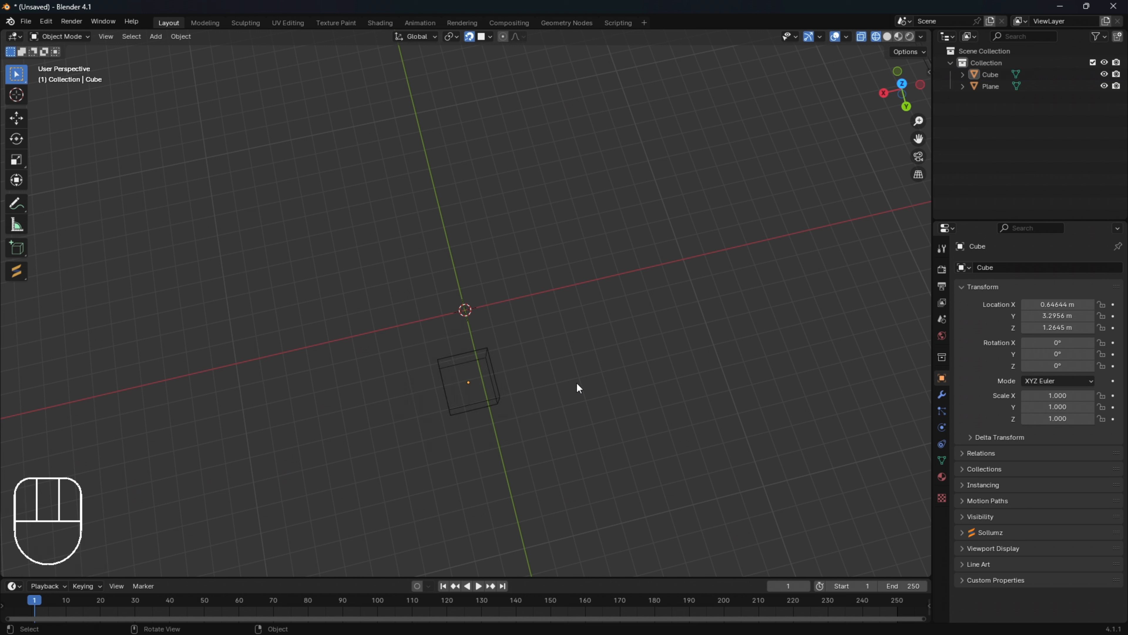
pyautogui.moveTo(372, 333); pyautogui.dragTo(597, 454)
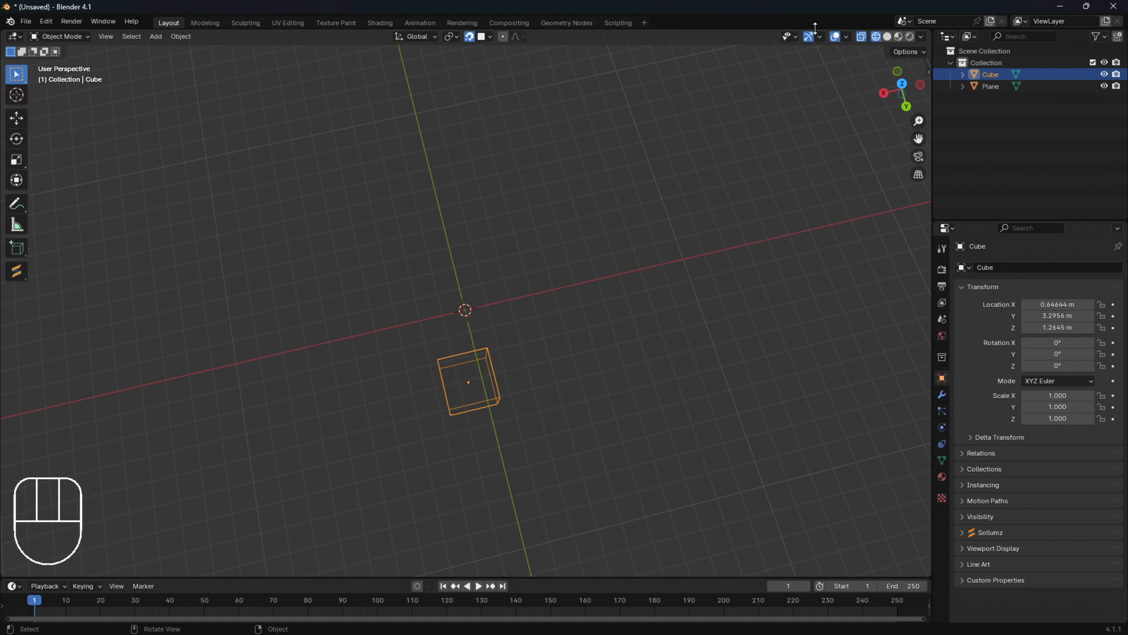
# Step: Switch the viewport through Solid to Material Preview shading, view the cube on the slab, and turn off snapping
pyautogui.click(887, 37)
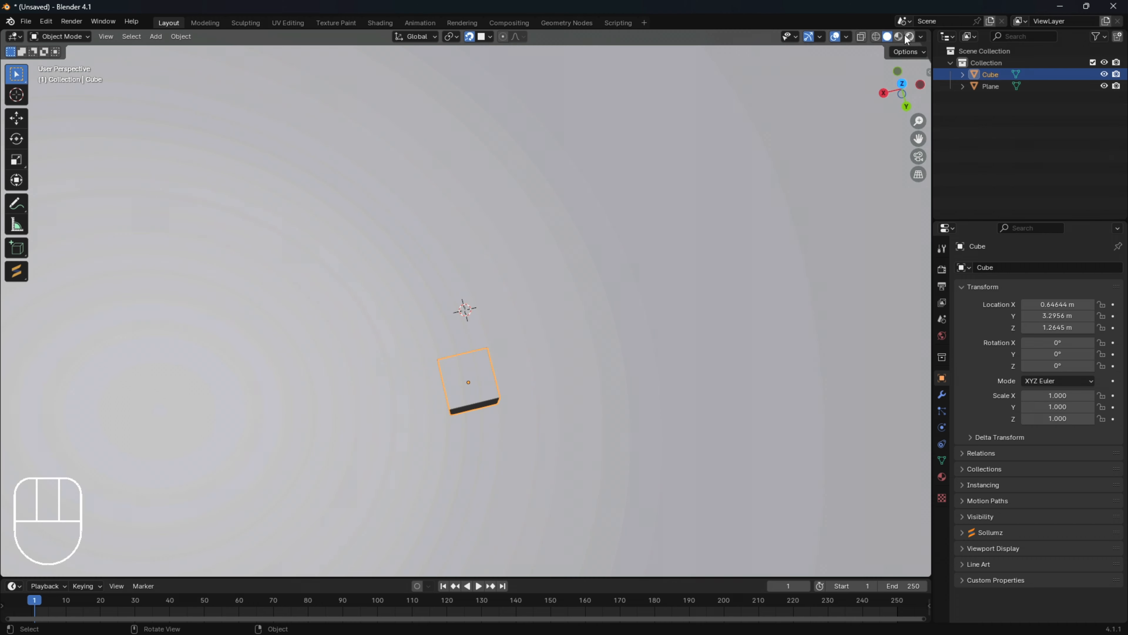
pyautogui.moveTo(680, 143); pyautogui.dragTo(775, 124, button='middle')
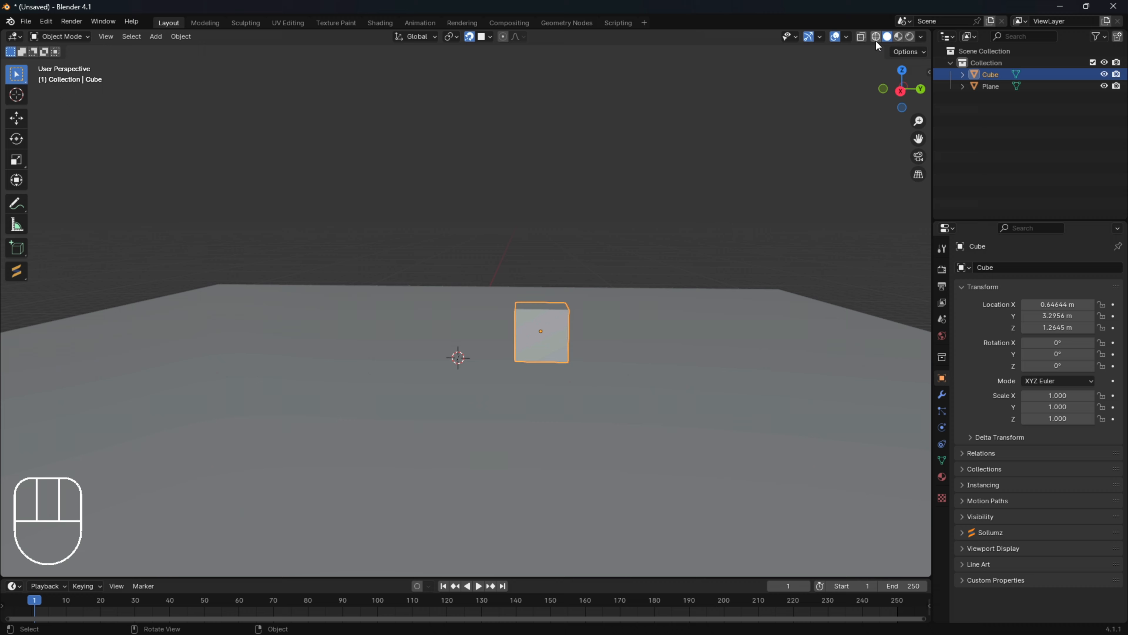
pyautogui.click(899, 37)
pyautogui.moveTo(663, 312)
pyautogui.keyDown('shift'); pyautogui.mouseDown(button='middle')
pyautogui.moveTo(505, 305)
pyautogui.moveTo(360, 359)
pyautogui.moveTo(252, 317)
pyautogui.moveTo(381, 360)
pyautogui.moveTo(665, 337)
pyautogui.moveTo(680, 325)
pyautogui.moveTo(635, 332)
pyautogui.moveTo(648, 307)
pyautogui.moveTo(620, 300)
pyautogui.mouseUp(button='middle'); pyautogui.keyUp('shift')
pyautogui.scroll(-3, 626, 295)
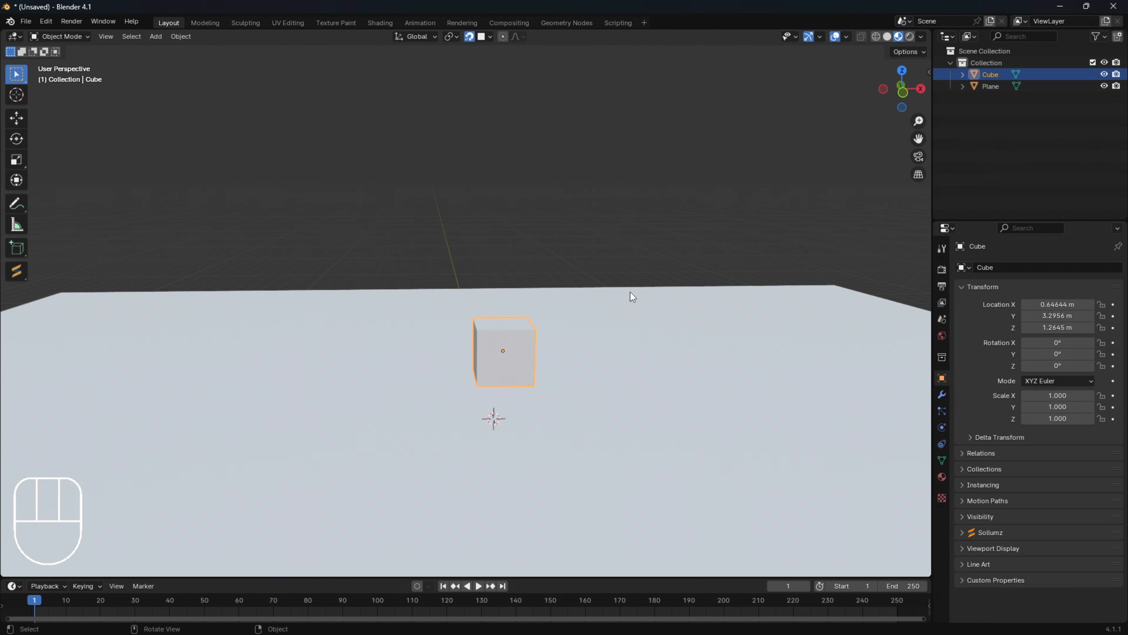
pyautogui.scroll(6, 603, 335)
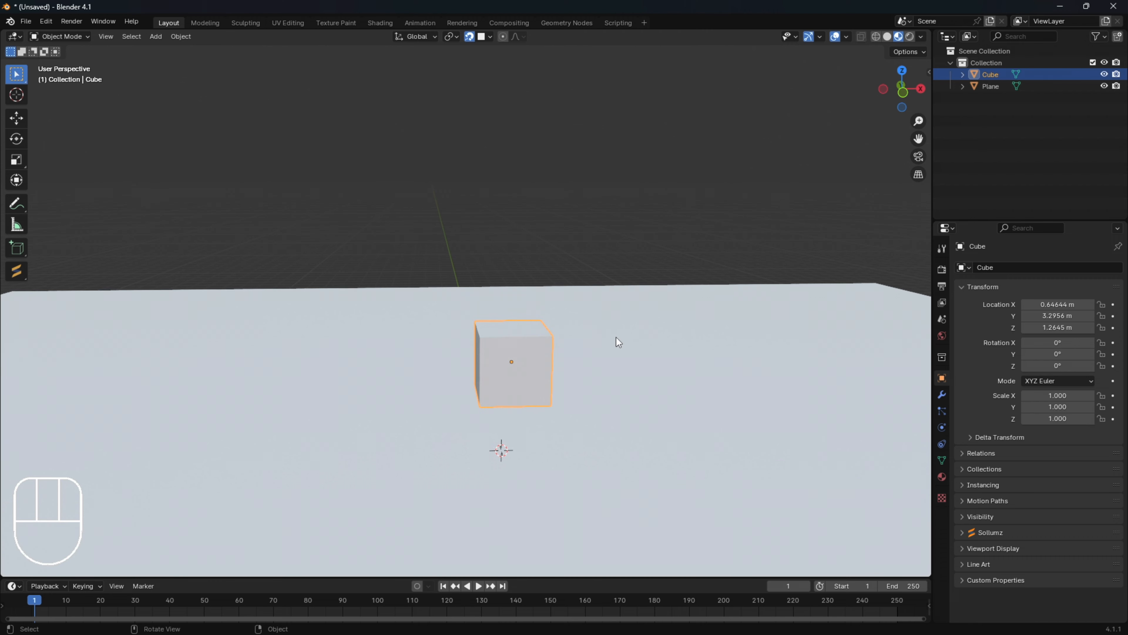
pyautogui.moveTo(625, 337); pyautogui.dragTo(533, 333, button='middle')
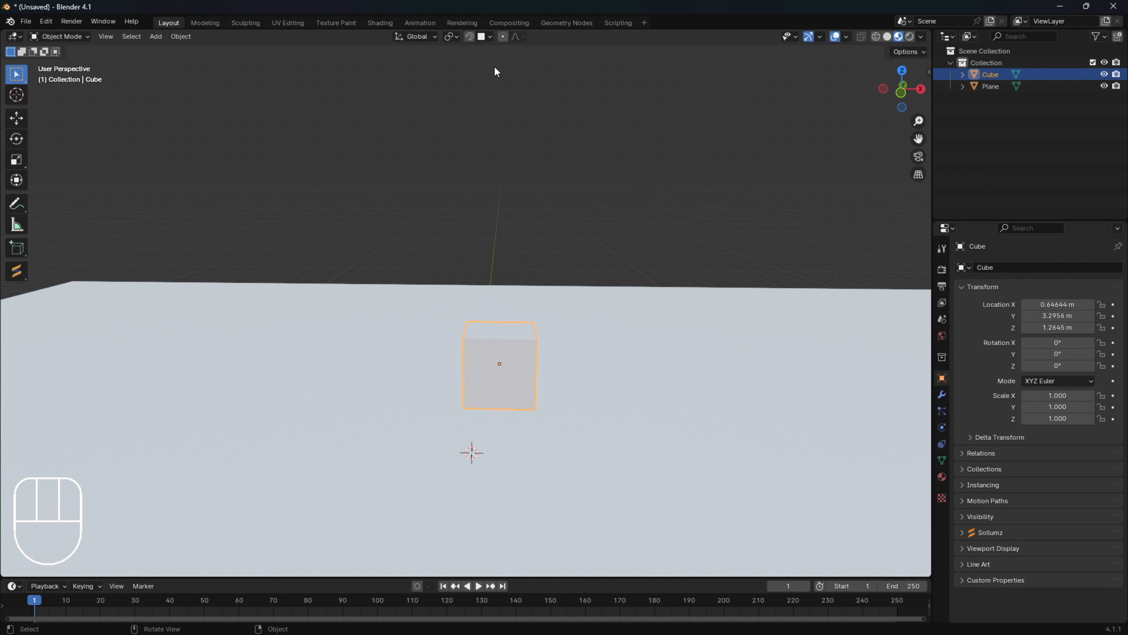
# Step: Enter Edit Mode on the cube and select its front face
pyautogui.press('Tab')
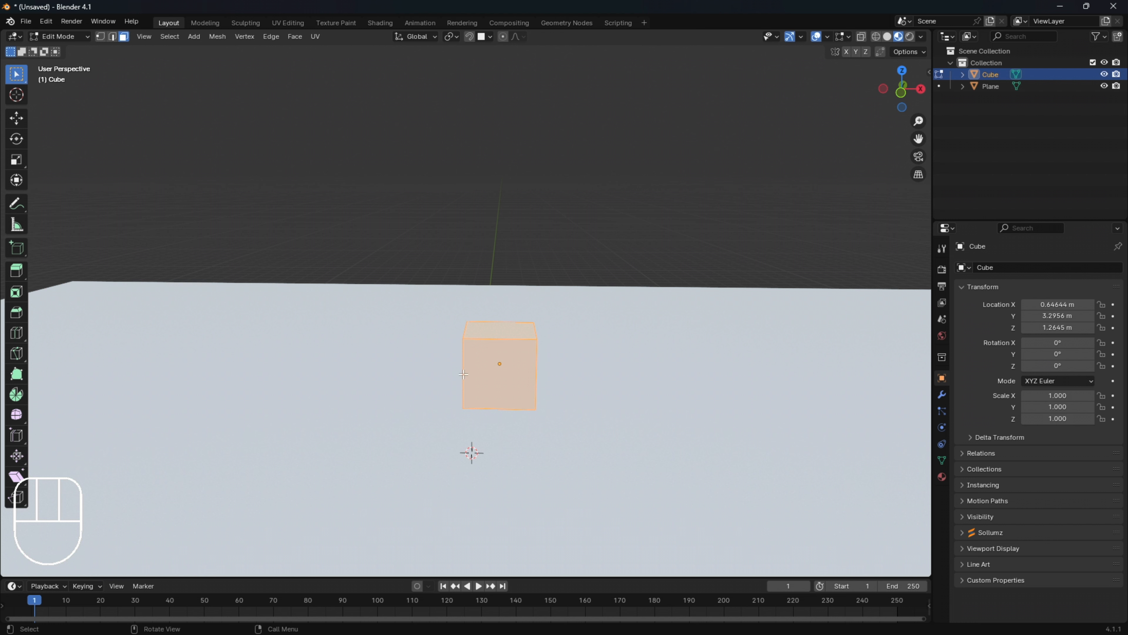
pyautogui.click(501, 348)
pyautogui.moveTo(501, 349); pyautogui.dragTo(502, 405, button='middle')
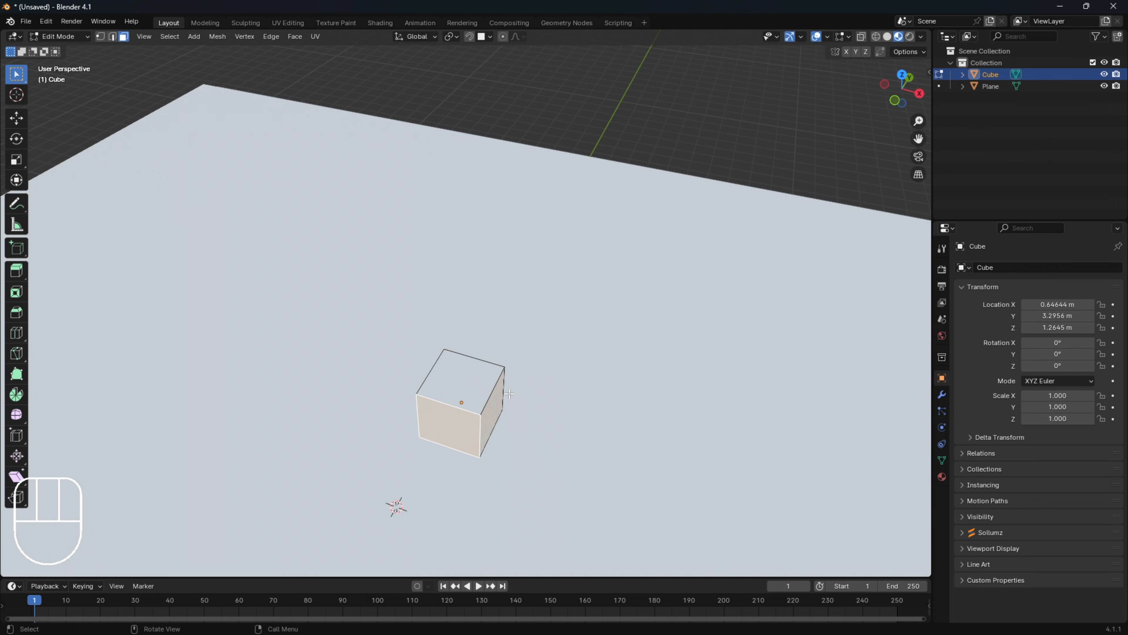
pyautogui.click(462, 429)
# Step: Switch to edge selection and select the cube's four top edges one after another
pyautogui.click(112, 36)
pyautogui.click(491, 395)
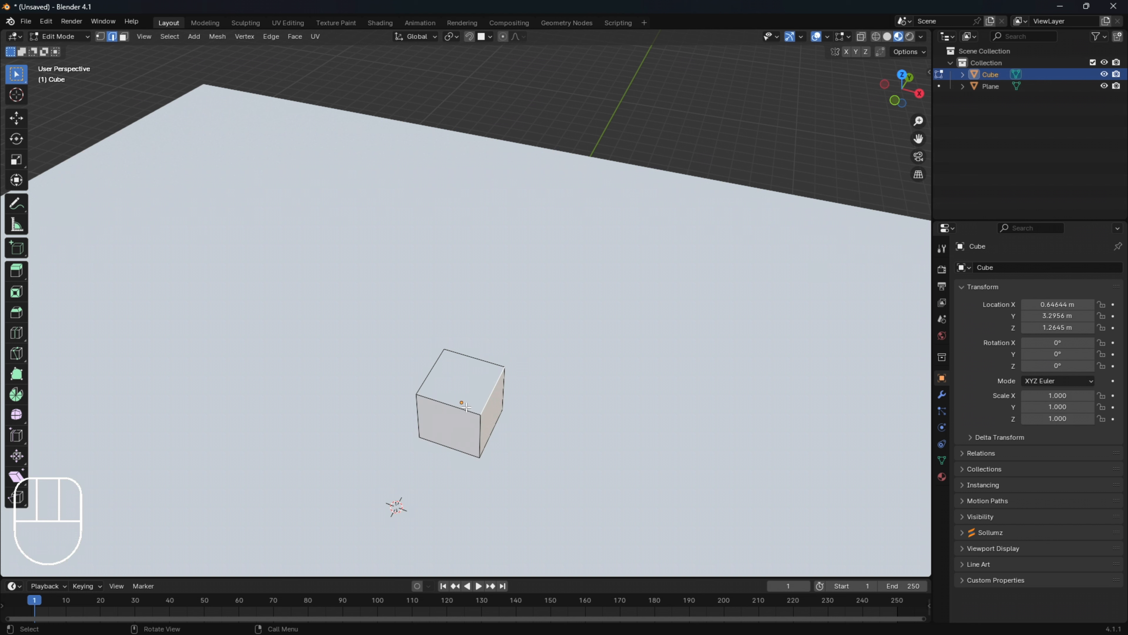
pyautogui.click(466, 409)
pyautogui.click(428, 374)
pyautogui.click(462, 354)
# Step: Switch to vertex selection and select the cube's four top corner vertices one after another
pyautogui.click(101, 37)
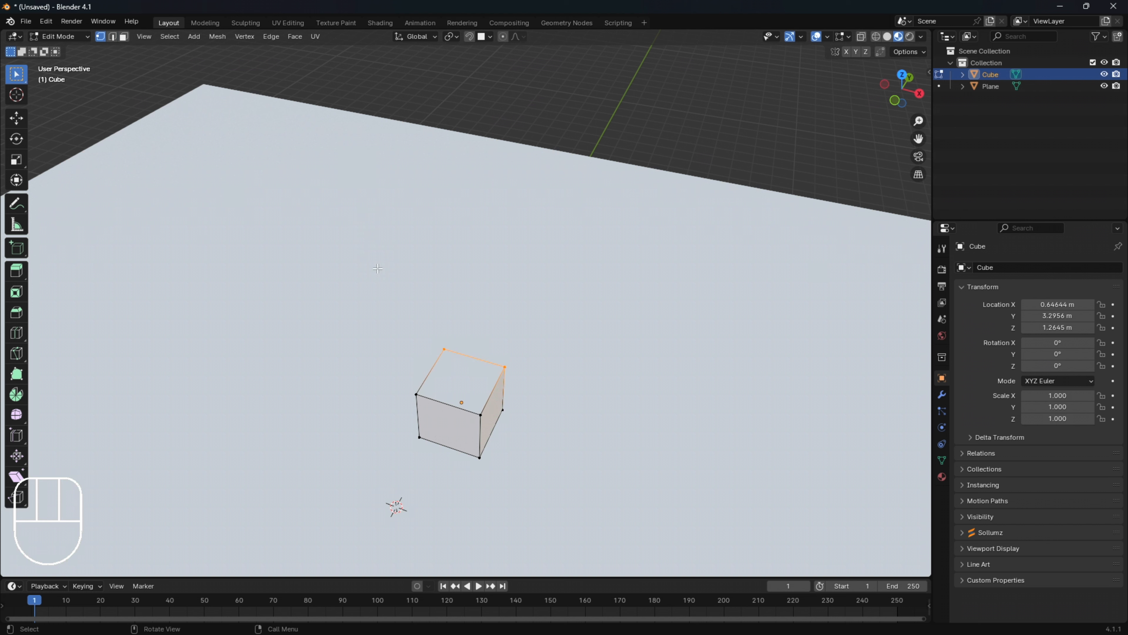
pyautogui.click(480, 415)
pyautogui.click(416, 394)
pyautogui.click(444, 350)
pyautogui.click(506, 368)
# Step: Return to face selection, select all linked faces of the cube, and move them about 10.75 m along the Y axis
pyautogui.click(125, 39)
pyautogui.moveTo(515, 365); pyautogui.dragTo(449, 346, button='middle')
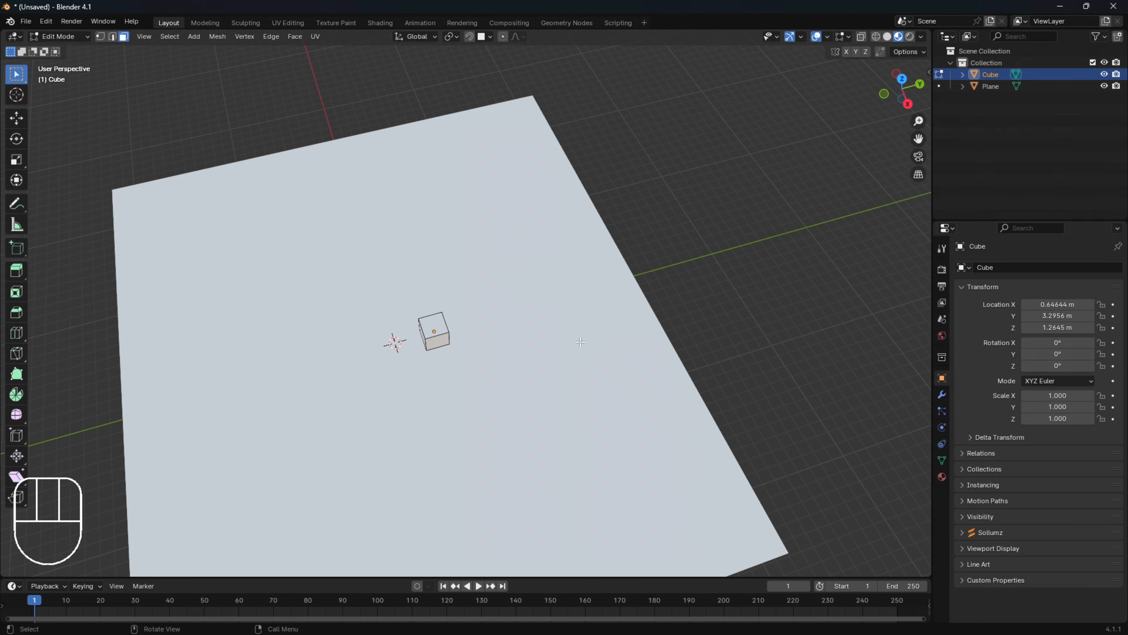
pyautogui.moveTo(580, 341); pyautogui.dragTo(660, 347, button='middle')
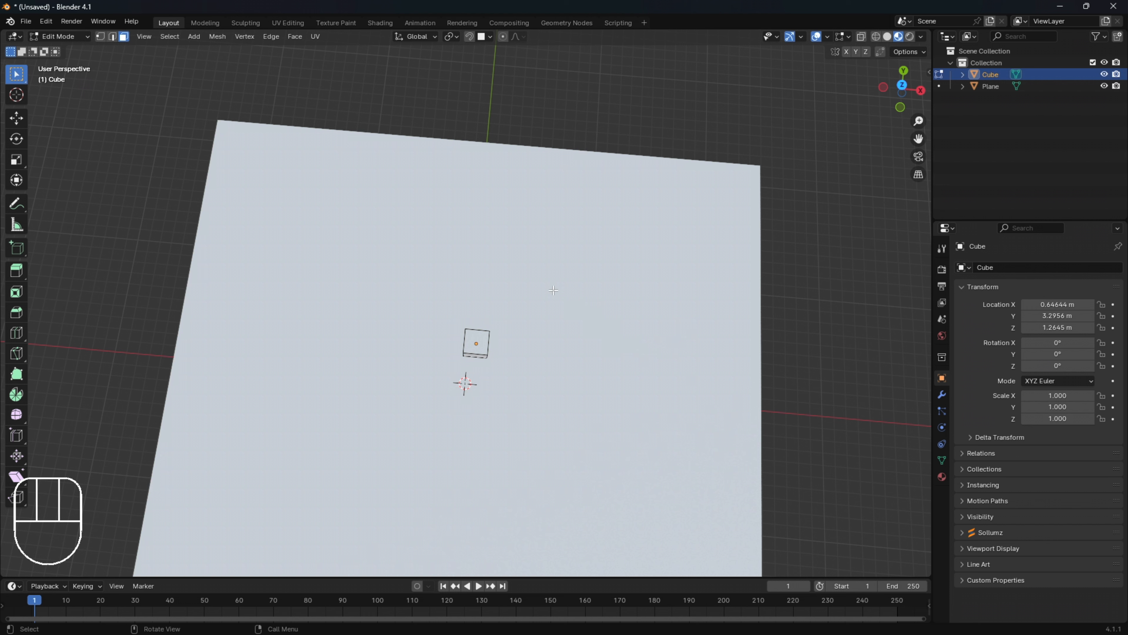
pyautogui.moveTo(553, 290); pyautogui.dragTo(573, 293, button='middle')
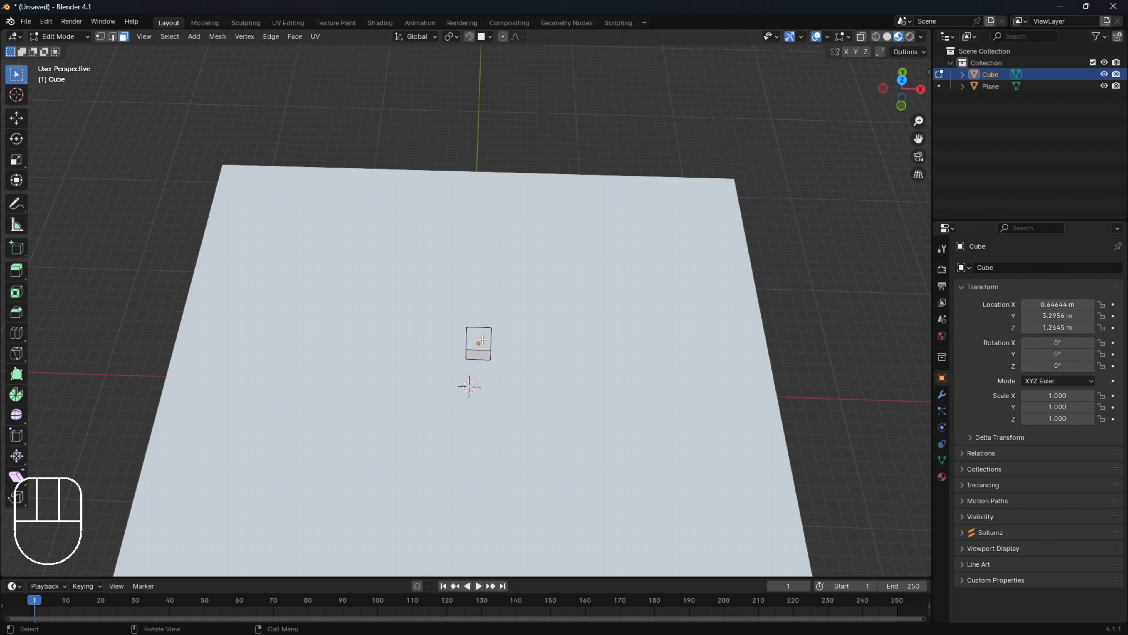
pyautogui.hotkey('ctrl', 'l')
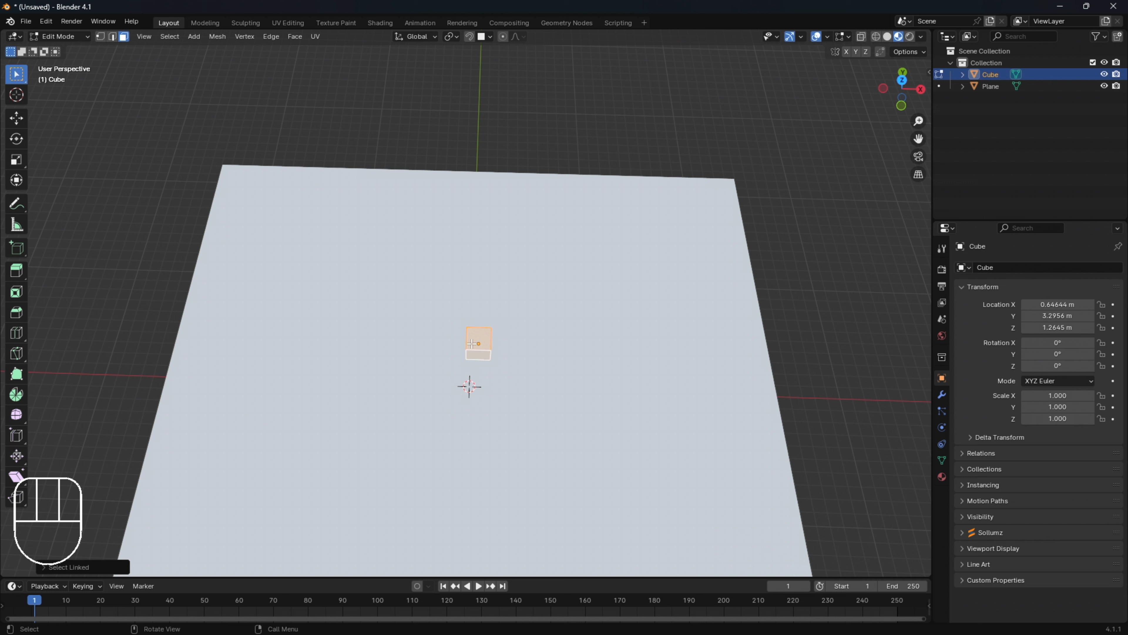
pyautogui.press('g')
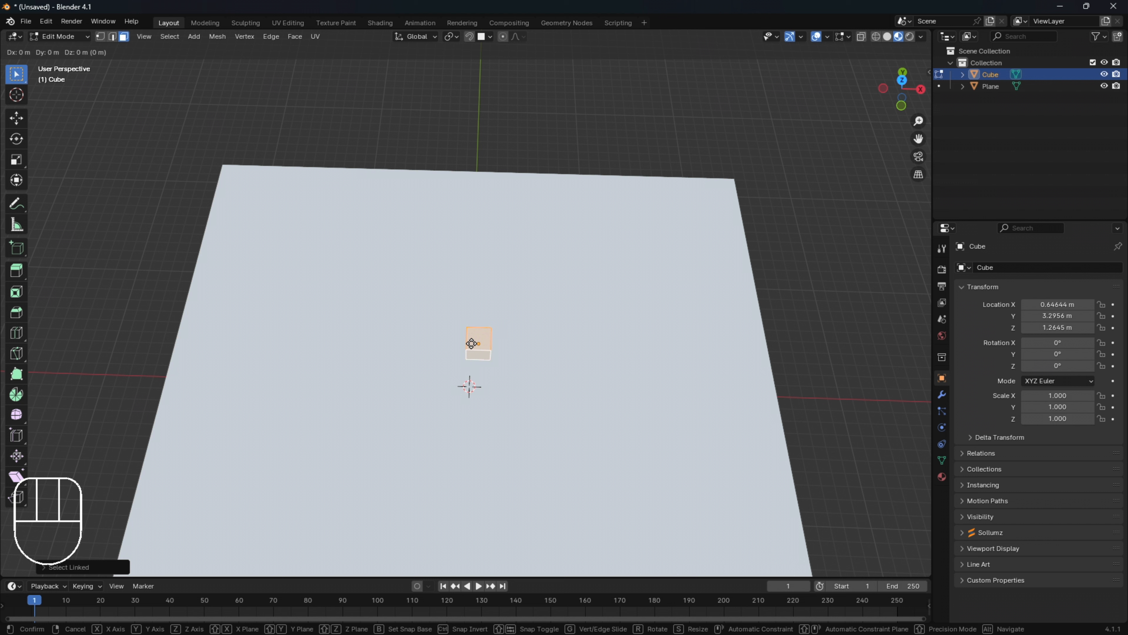
pyautogui.press('y')
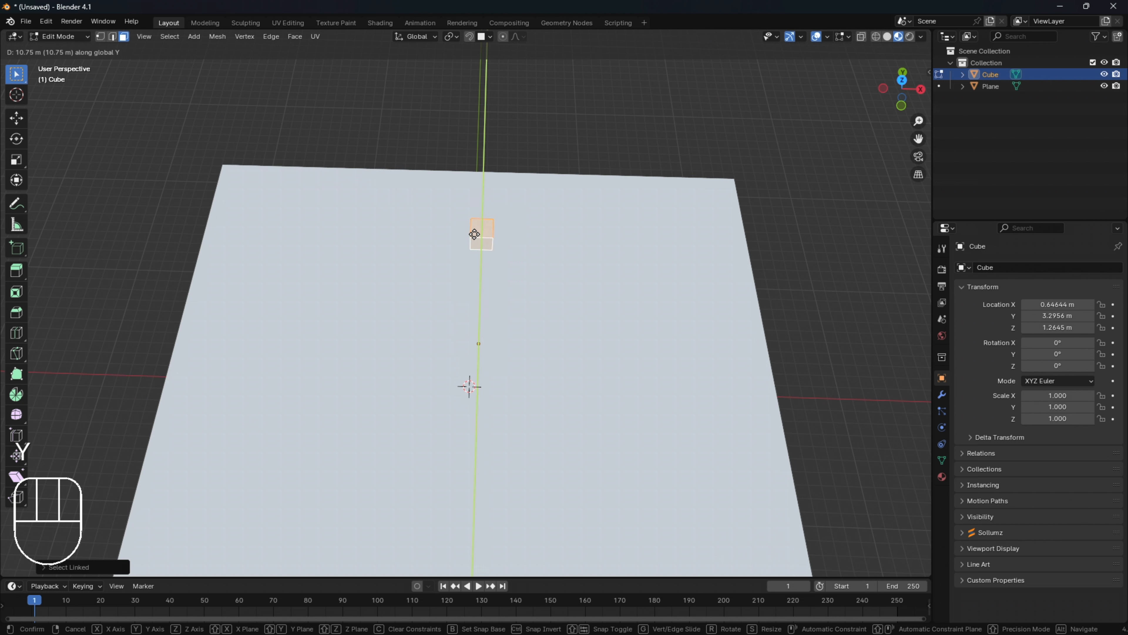
pyautogui.click(475, 234)
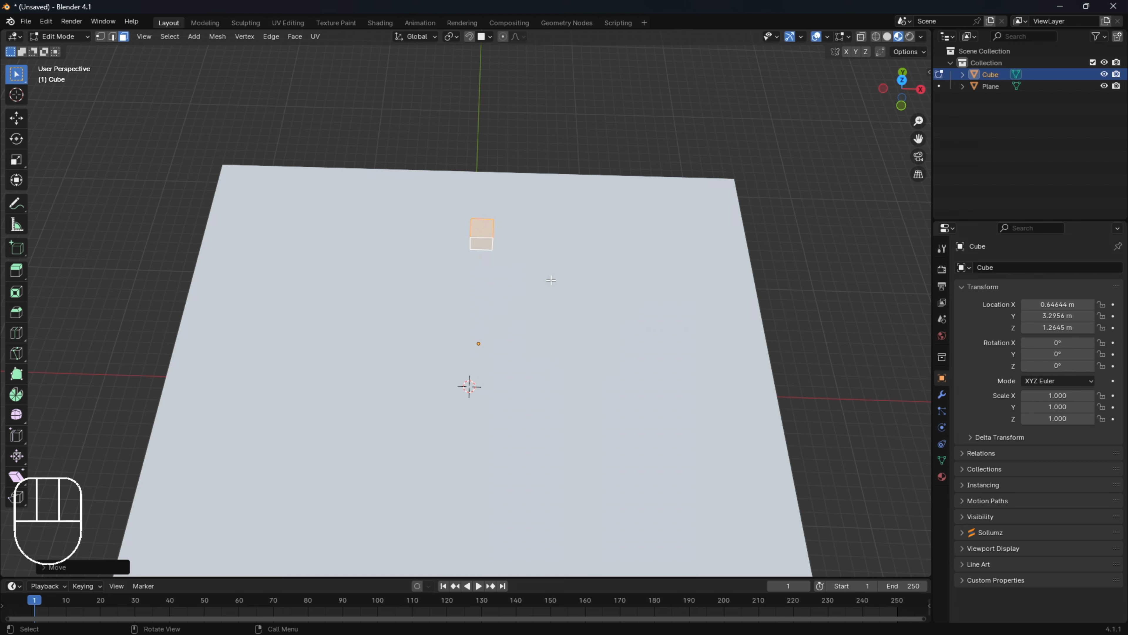
pyautogui.moveTo(536, 278); pyautogui.dragTo(496, 272, button='middle')
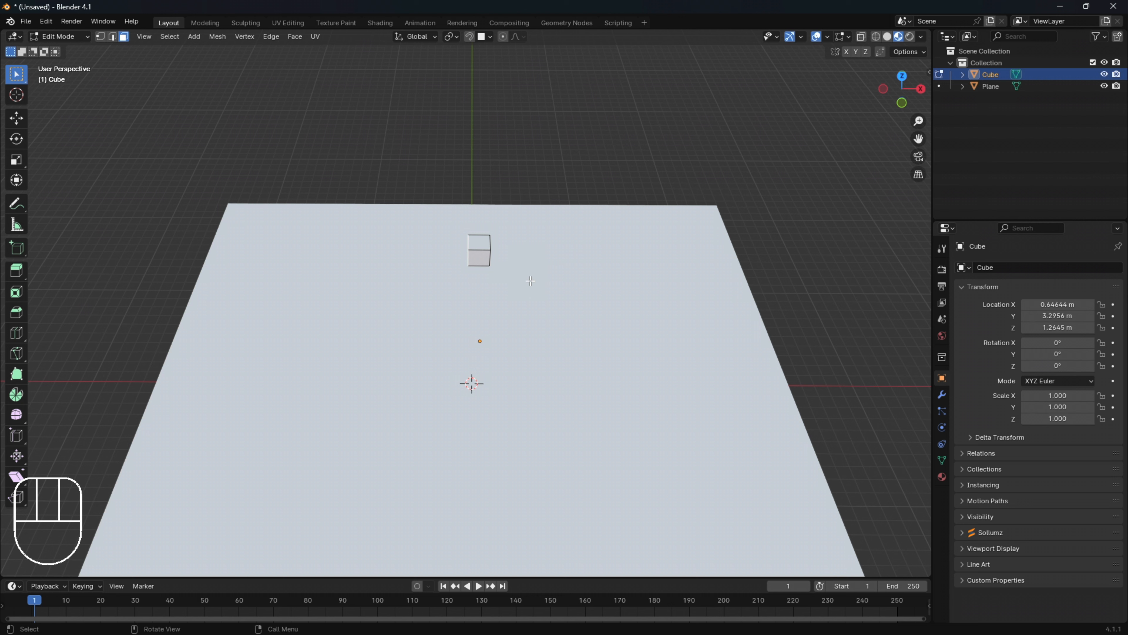
# Step: Select the cube's whole linked mesh and try rotating it in Edit Mode
pyautogui.hotkey('ctrl', 'z')
pyautogui.hotkey('ctrl', 'l')
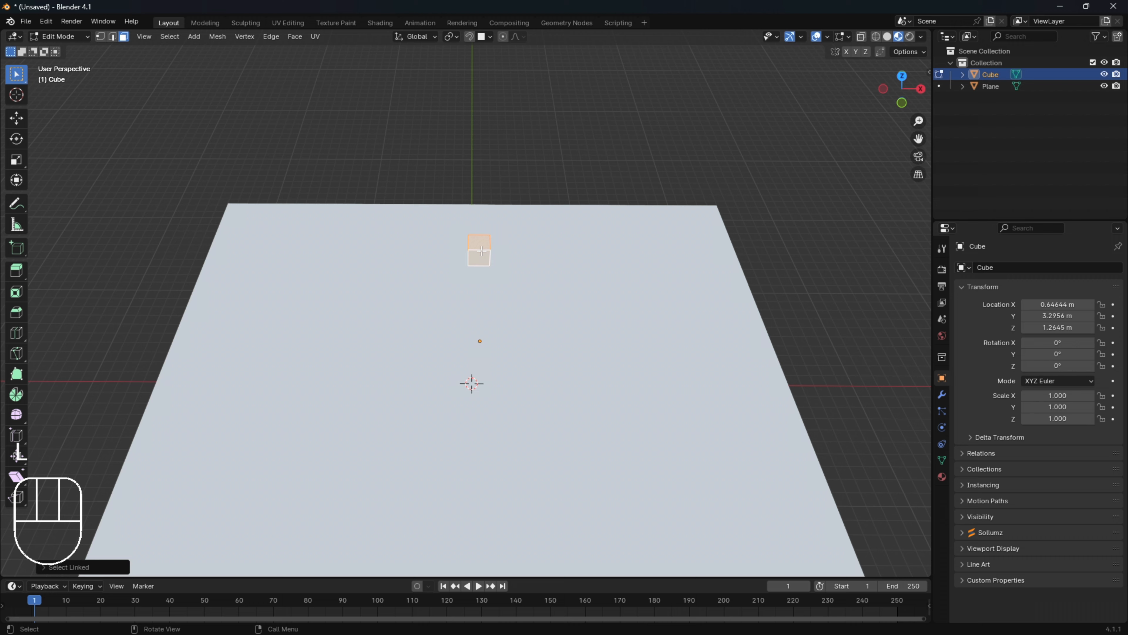
pyautogui.press('r')
pyautogui.rightClick(509, 244)
# Step: Return to Object Mode and try rotating the cube about its displaced origin
pyautogui.moveTo(553, 260); pyautogui.dragTo(534, 244, button='middle')
pyautogui.press('Tab')
pyautogui.press('r')
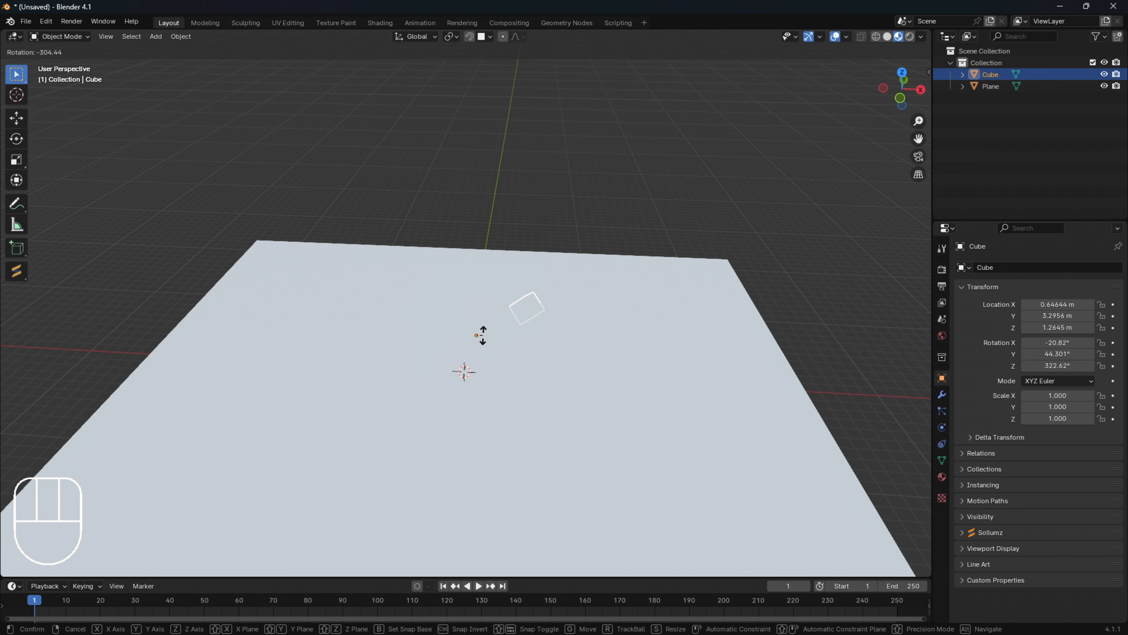
pyautogui.rightClick(535, 316)
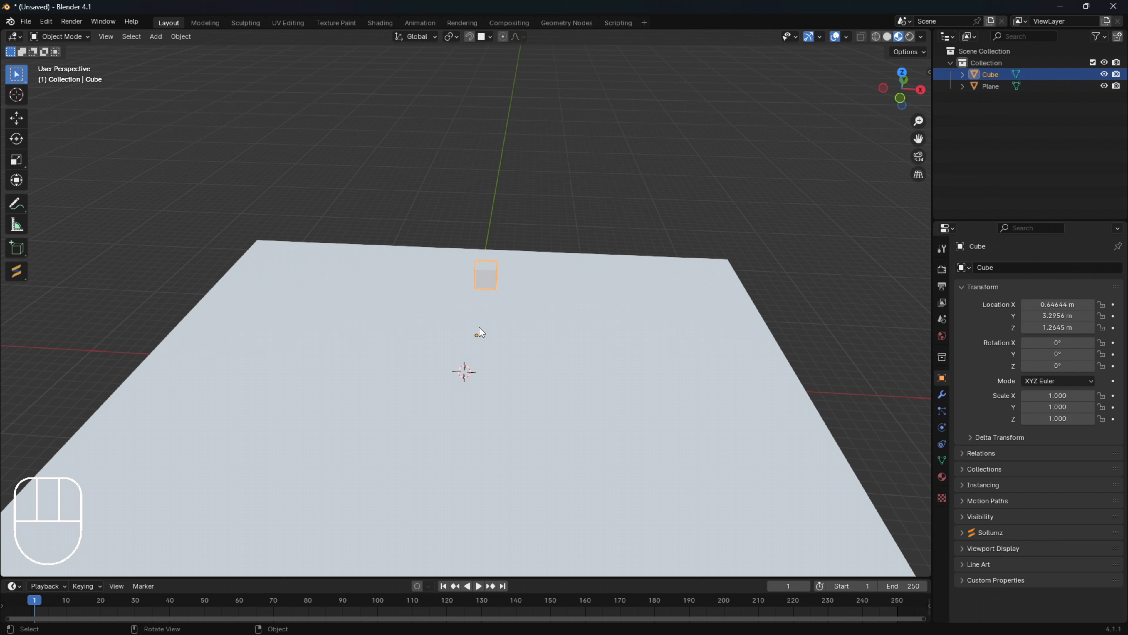
# Step: Set the cube's origin to its geometry and try a rotation about the new origin
pyautogui.rightClick(488, 266)
pyautogui.moveTo(469, 318)
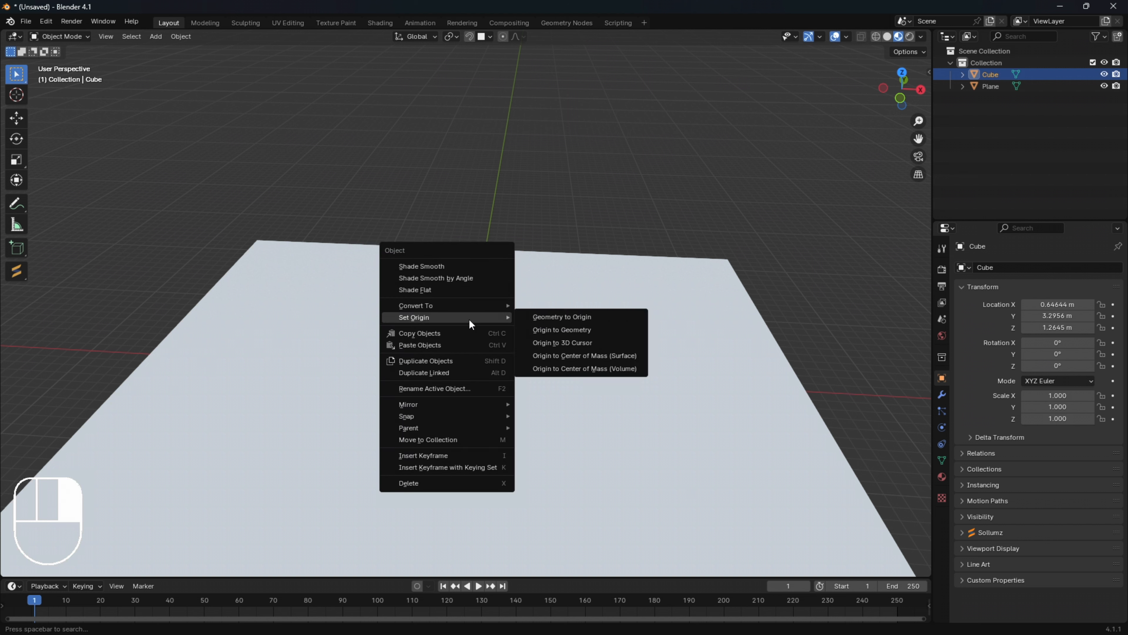
pyautogui.click(575, 329)
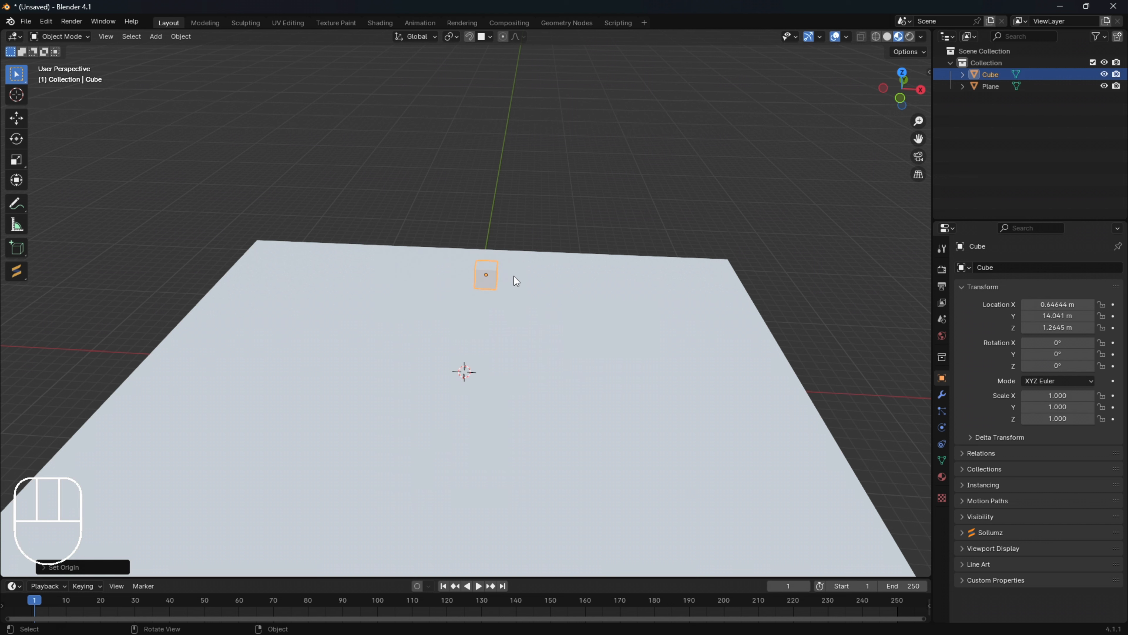
pyautogui.press('r')
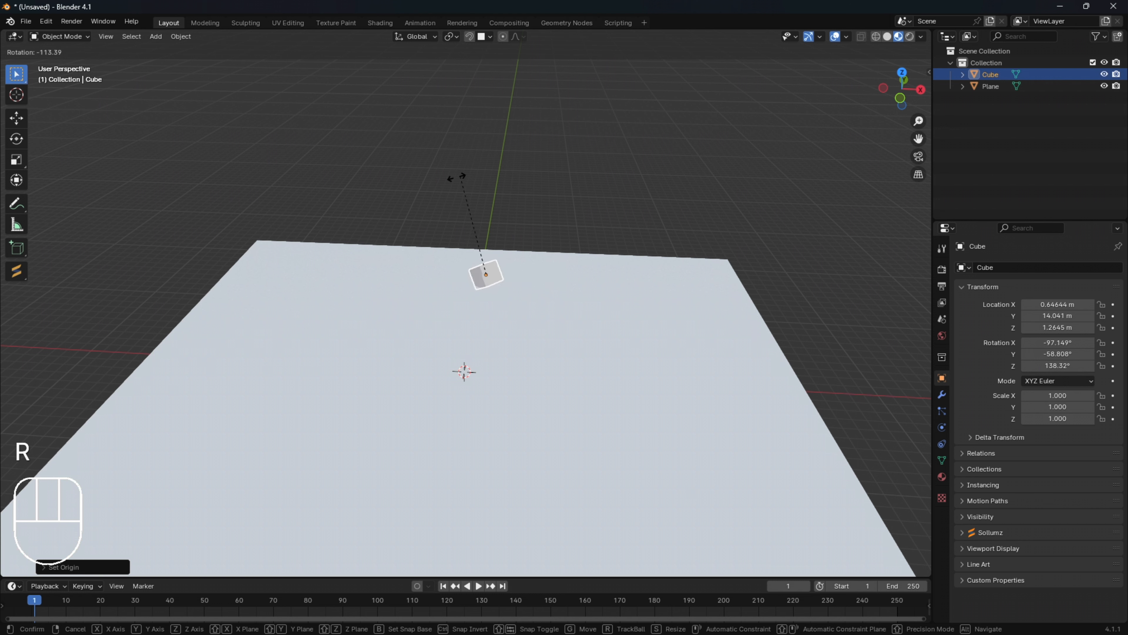
pyautogui.rightClick(552, 297)
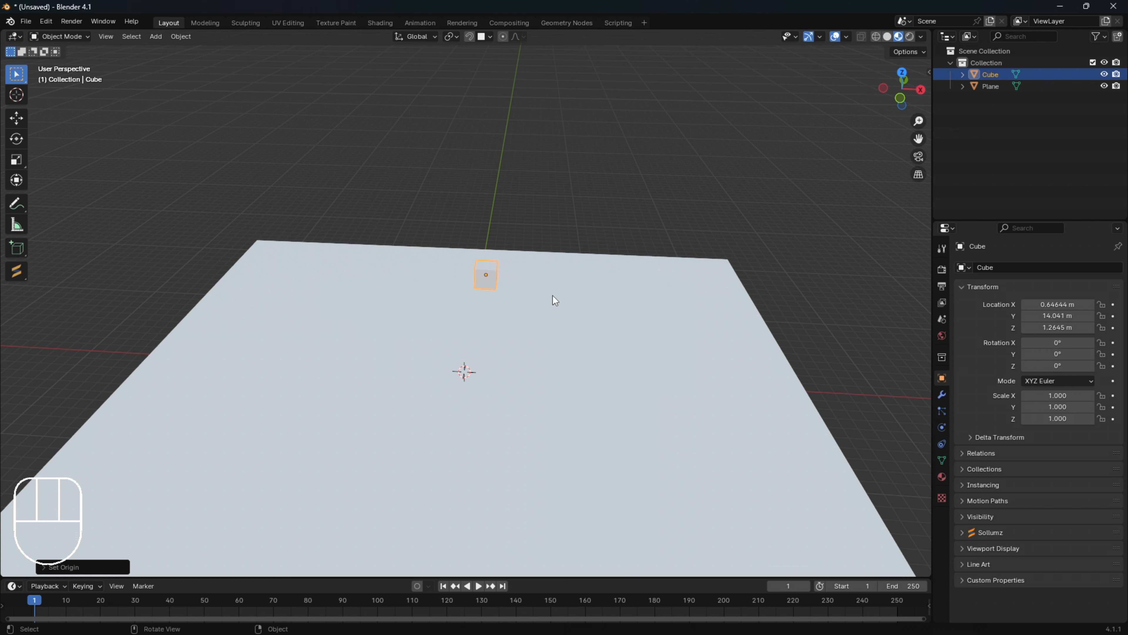
# Step: Enter Edit Mode on the cube again and select its side face facing negative X
pyautogui.press('Tab')
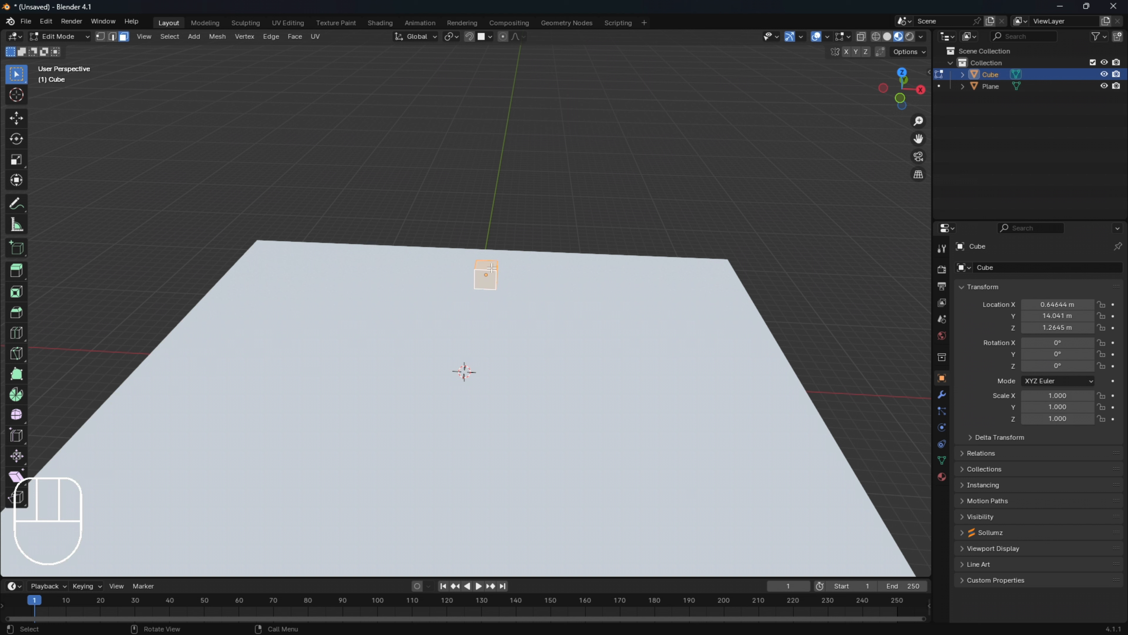
pyautogui.moveTo(505, 292); pyautogui.dragTo(529, 232, button='middle')
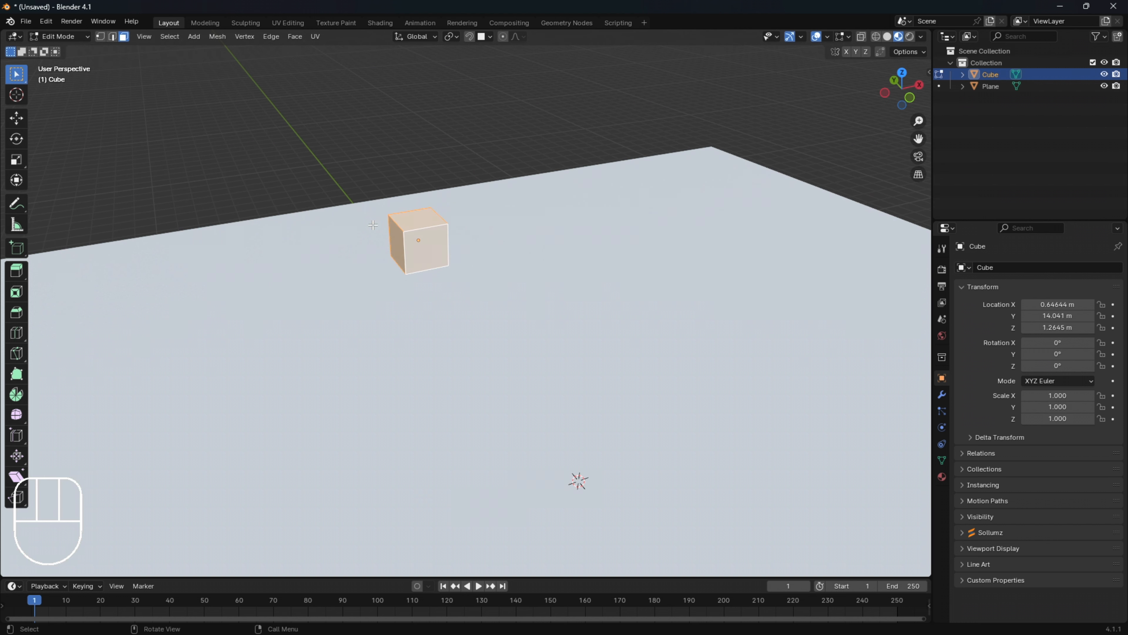
pyautogui.click(459, 237)
pyautogui.moveTo(460, 237)
pyautogui.mouseDown(button='middle')
pyautogui.moveTo(493, 235)
pyautogui.moveTo(474, 253)
pyautogui.moveTo(474, 242)
pyautogui.mouseUp(button='middle')
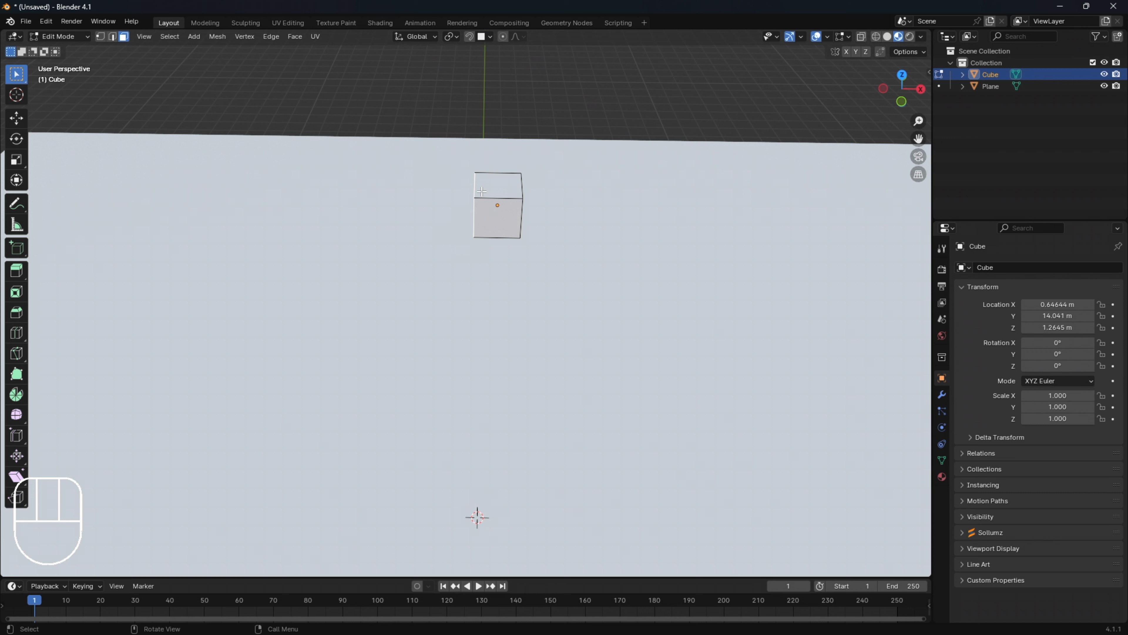
pyautogui.moveTo(485, 191); pyautogui.dragTo(402, 217, button='middle')
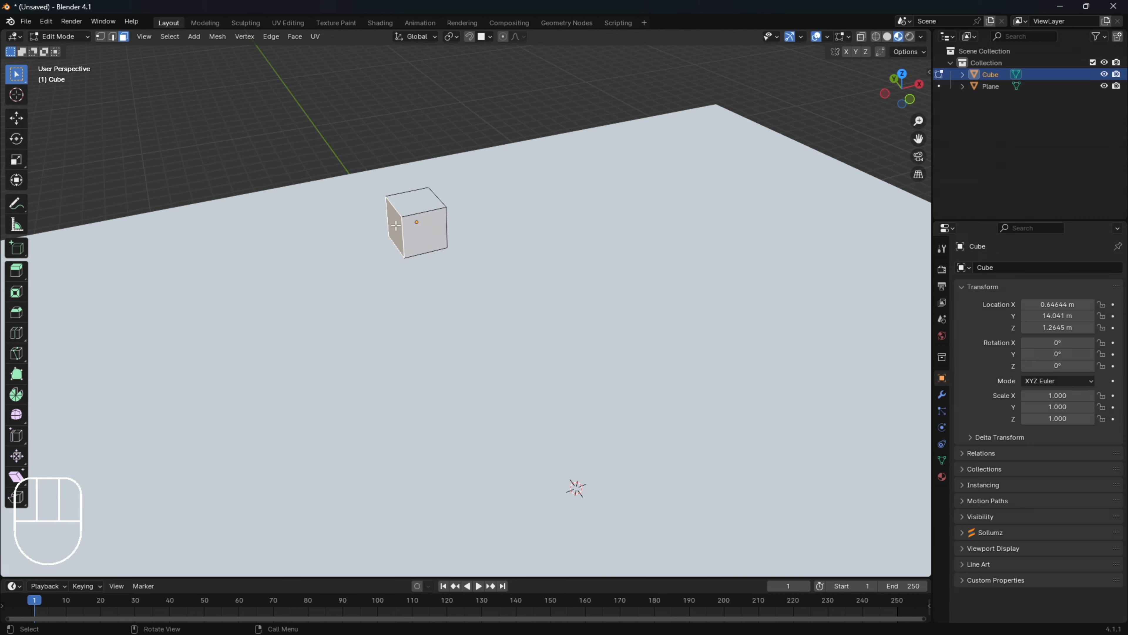
# Step: Stretch the cube into a long bar by moving its selected negative X face outward along the global X axis
pyautogui.moveTo(403, 222); pyautogui.dragTo(441, 205, button='middle')
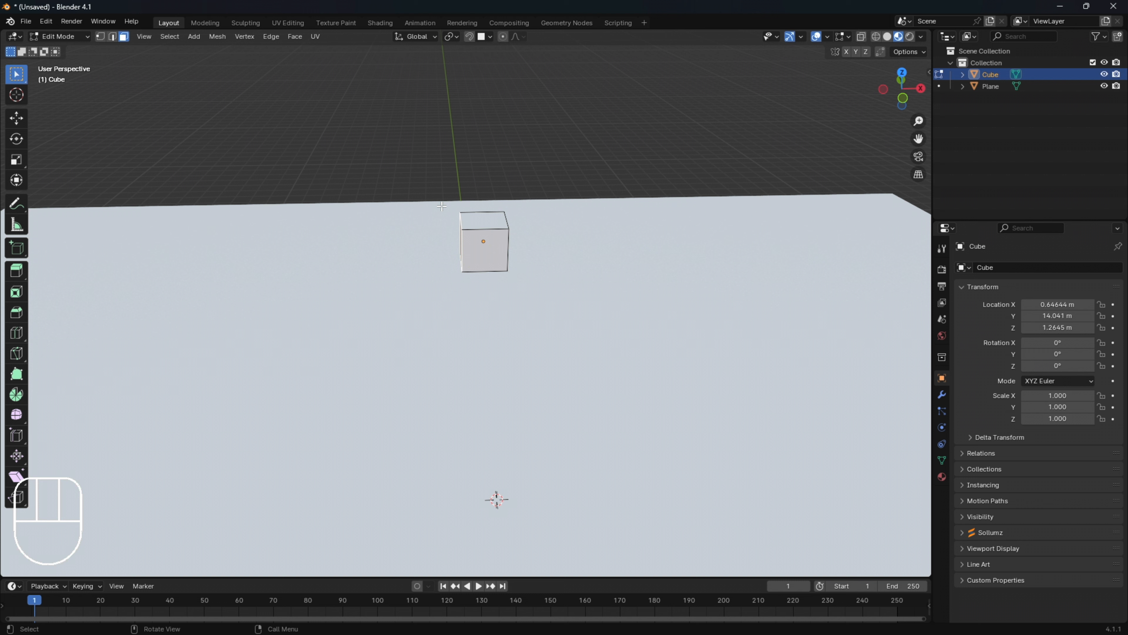
pyautogui.press('g')
pyautogui.press('x')
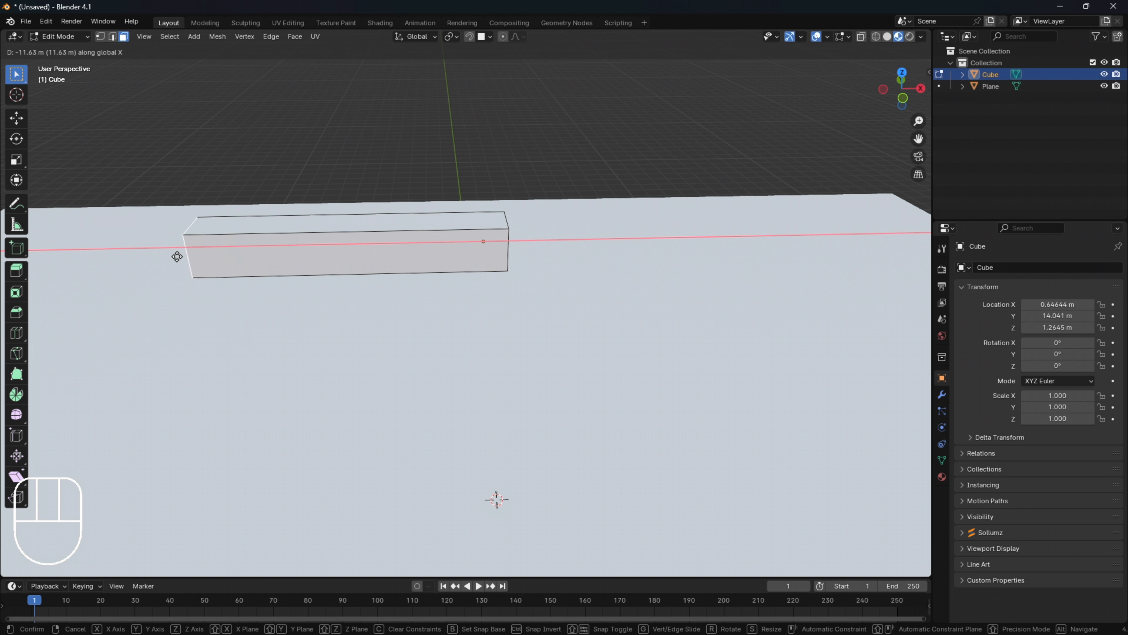
pyautogui.click(98, 265)
pyautogui.scroll(-3, 256, 276)
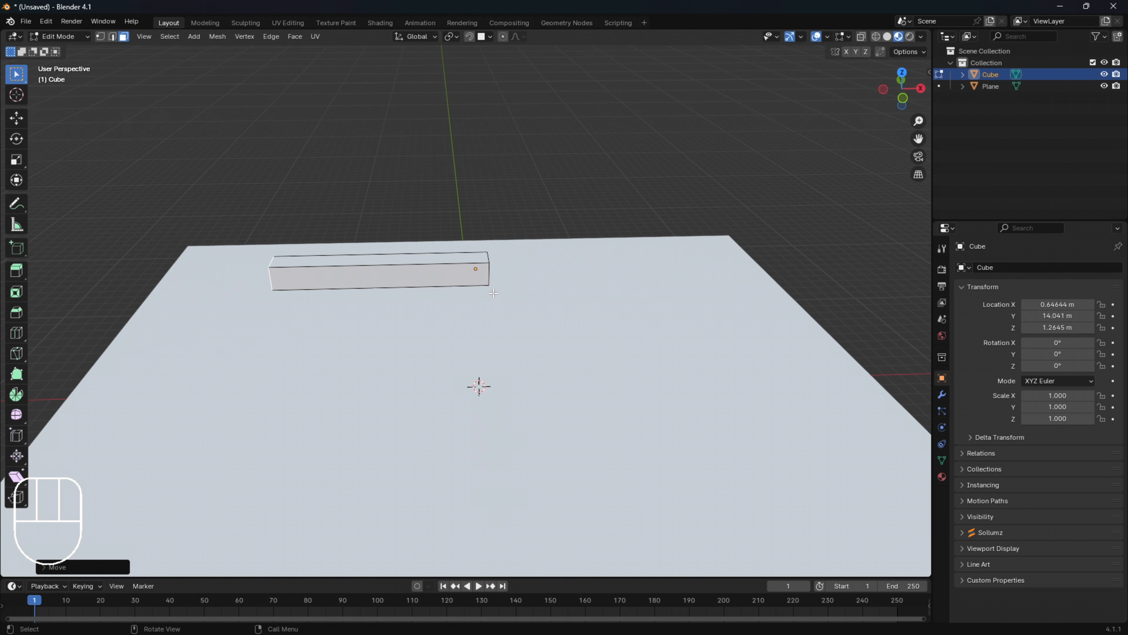
pyautogui.scroll(3, 489, 310)
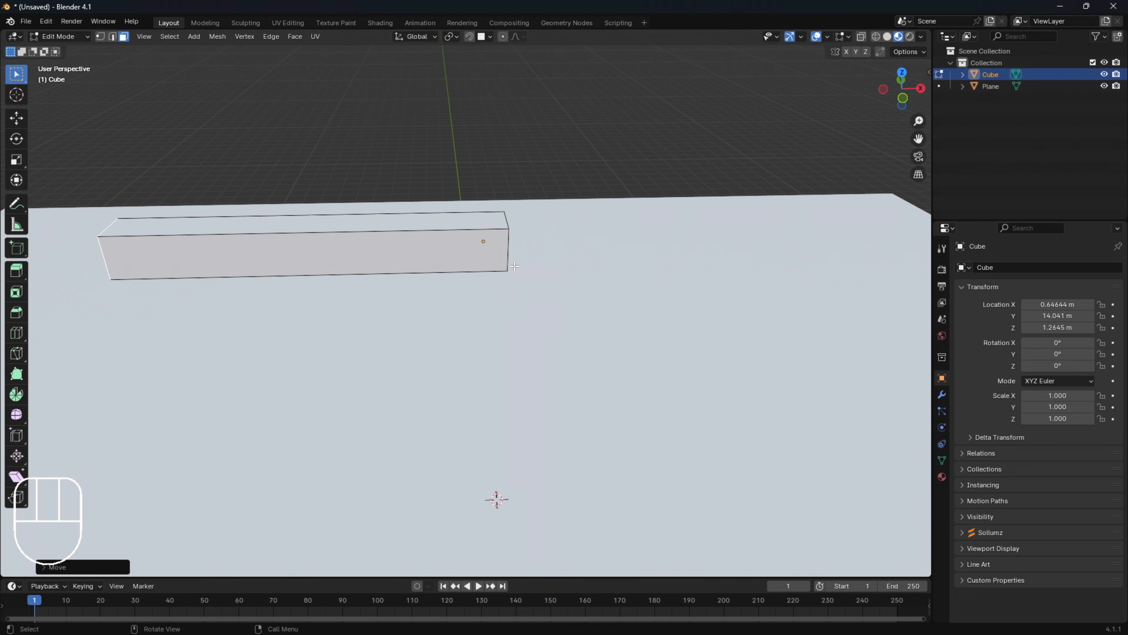
# Step: Select the bar's positive X end face and move it outward along global X to lengthen the bar the other way
pyautogui.moveTo(593, 224); pyautogui.dragTo(621, 258, button='middle')
pyautogui.click(584, 243)
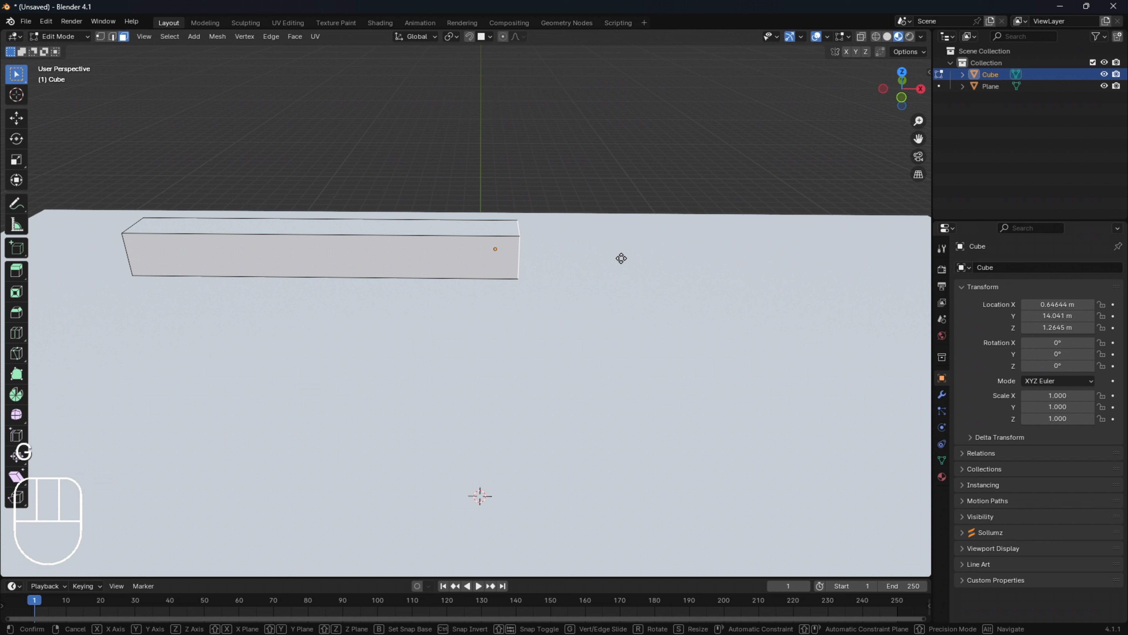
pyautogui.press('g')
pyautogui.press('x')
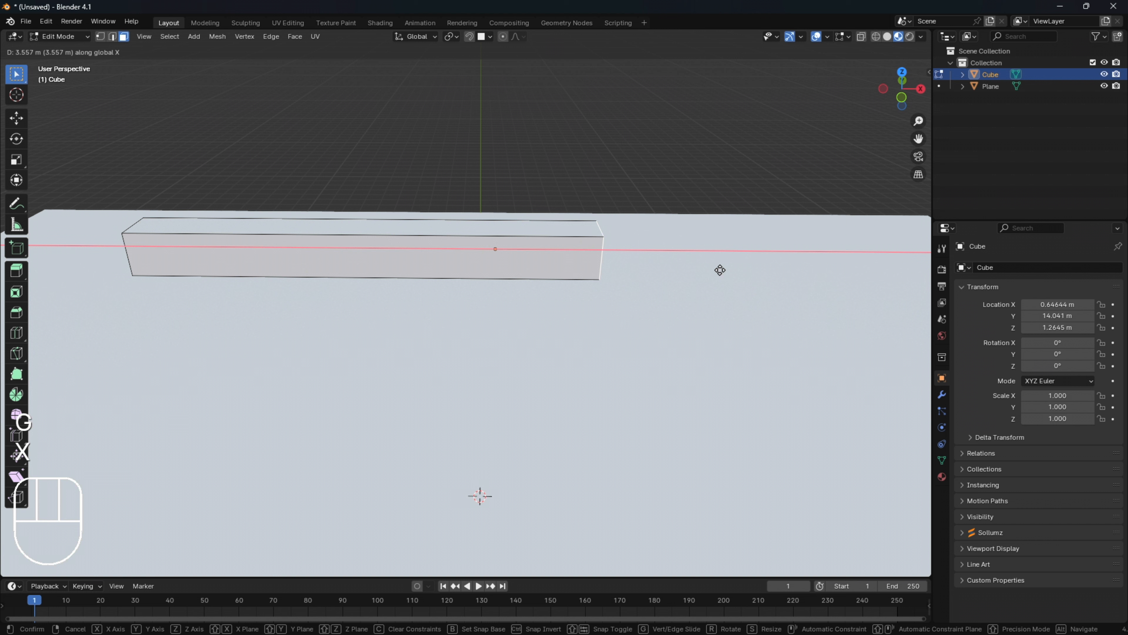
pyautogui.click(912, 266)
pyautogui.scroll(-4, 702, 276)
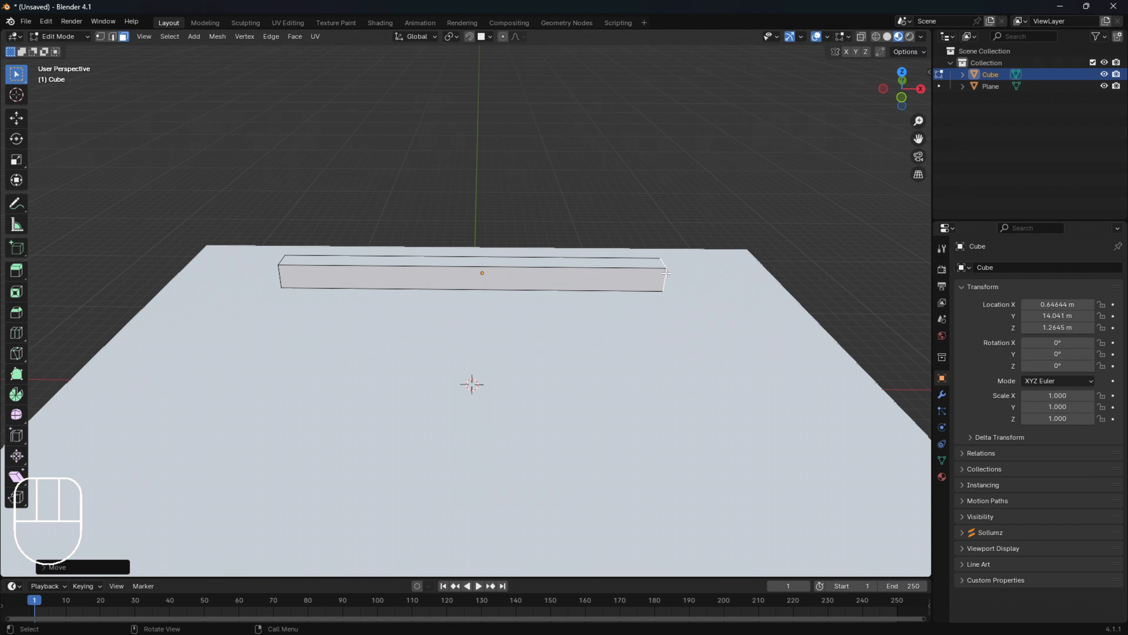
# Step: Select the bar's whole linked mesh and scale it along global Y to roughly five times its width
pyautogui.scroll(2, 481, 314)
pyautogui.moveTo(480, 314); pyautogui.dragTo(362, 283, button='middle')
pyautogui.scroll(-2, 363, 283)
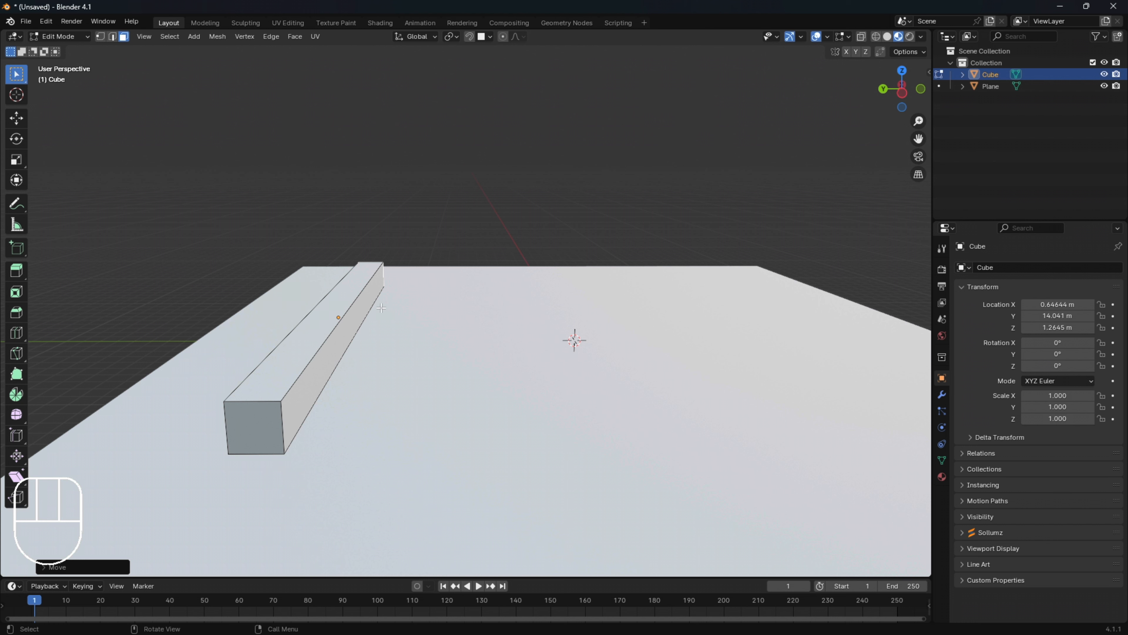
pyautogui.moveTo(382, 308)
pyautogui.mouseDown(button='middle')
pyautogui.moveTo(406, 301)
pyautogui.moveTo(354, 306)
pyautogui.moveTo(368, 309)
pyautogui.mouseUp(button='middle')
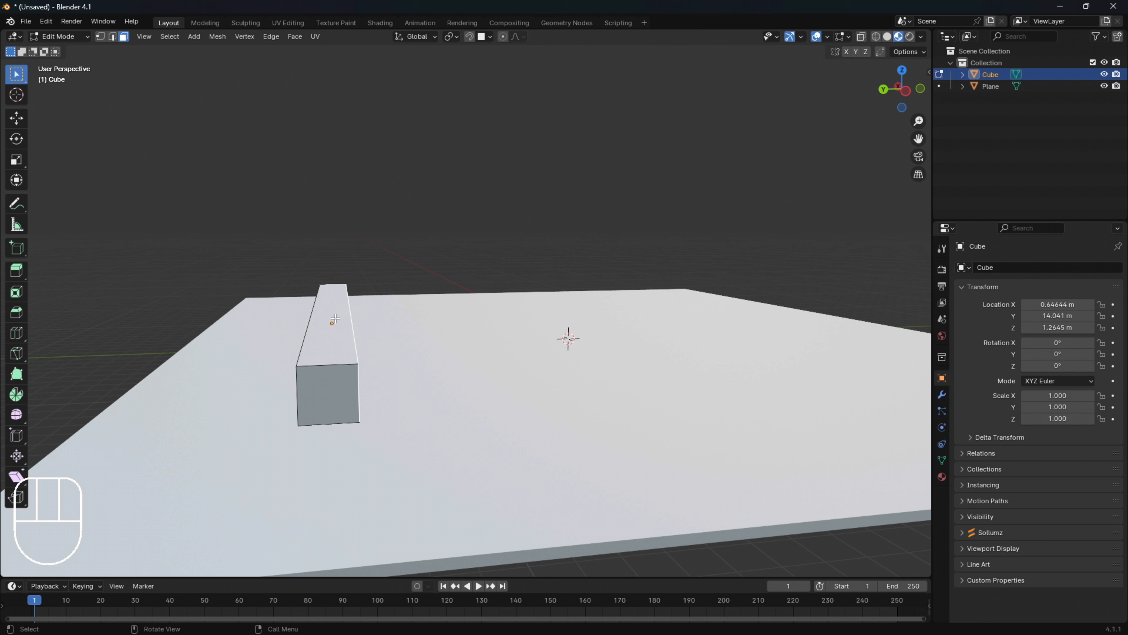
pyautogui.press('l')
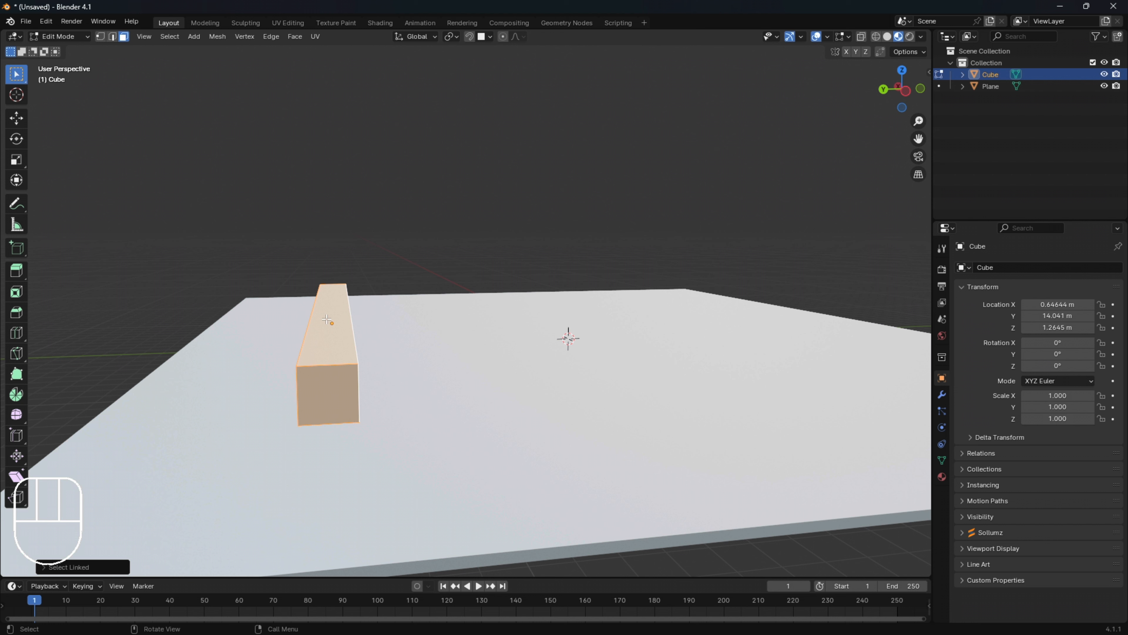
pyautogui.hotkey('ctrl', 'z')
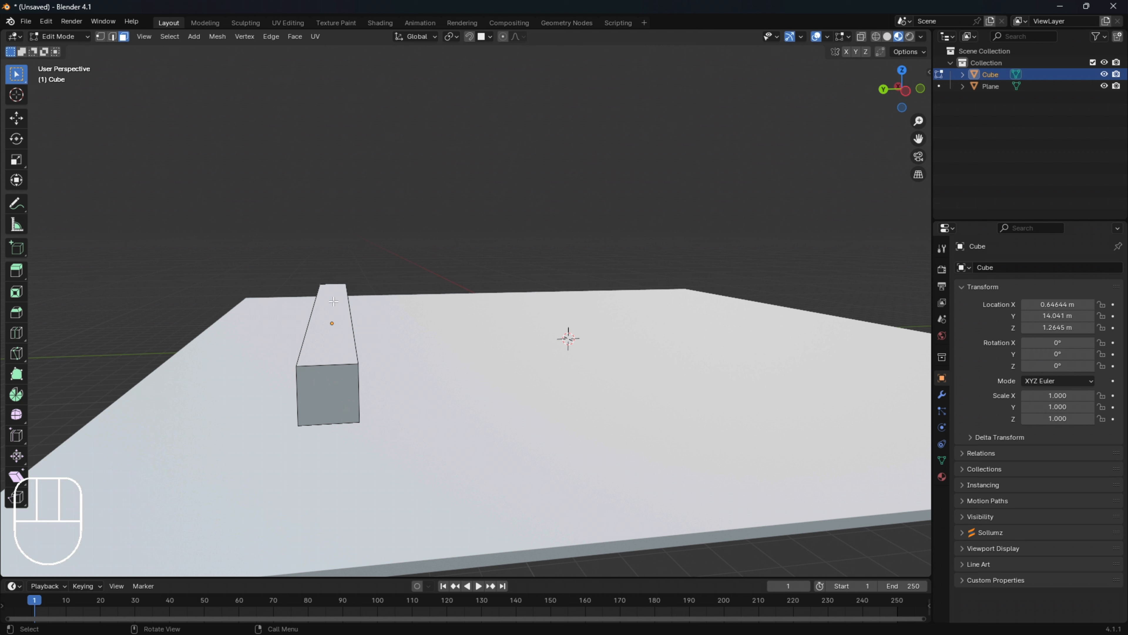
pyautogui.hotkey('ctrl', 'shift', 'z')
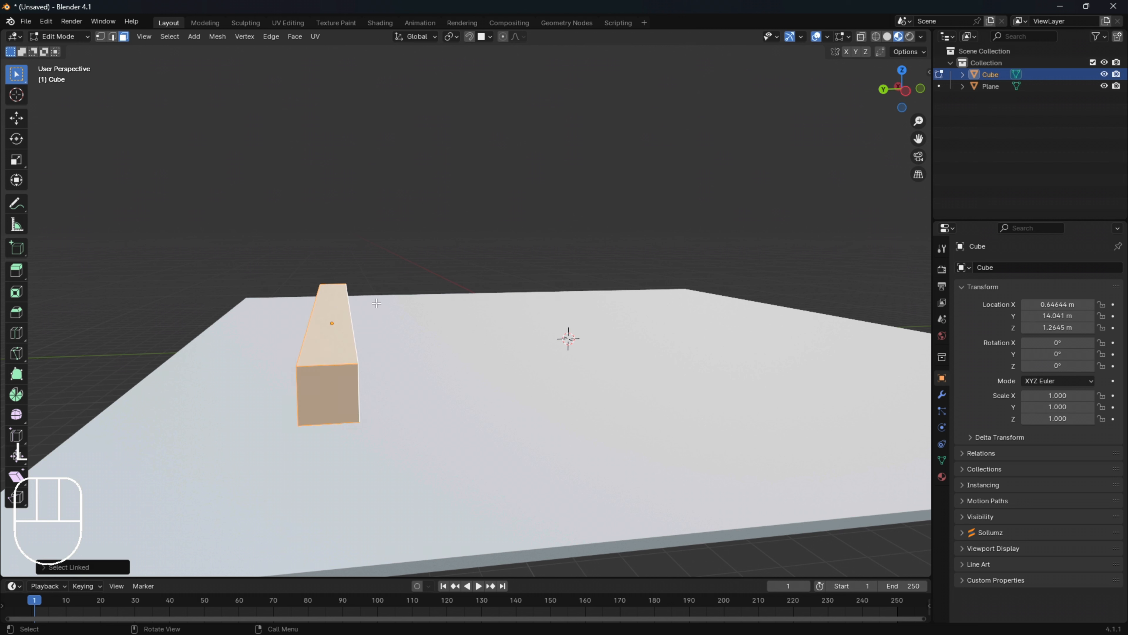
pyautogui.press('s')
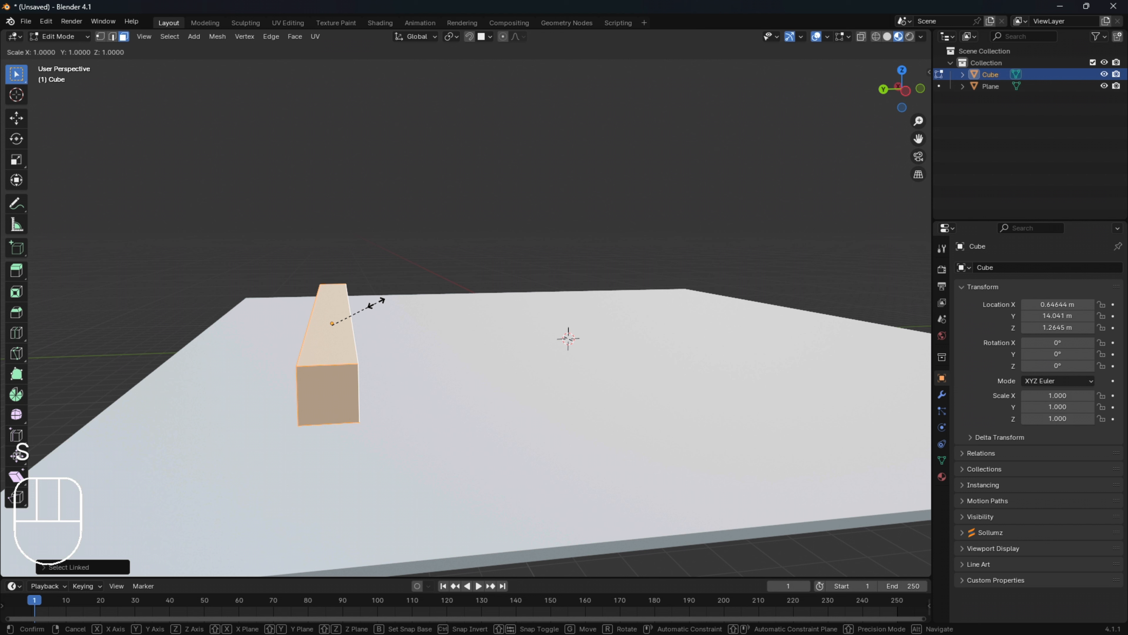
pyautogui.press('y')
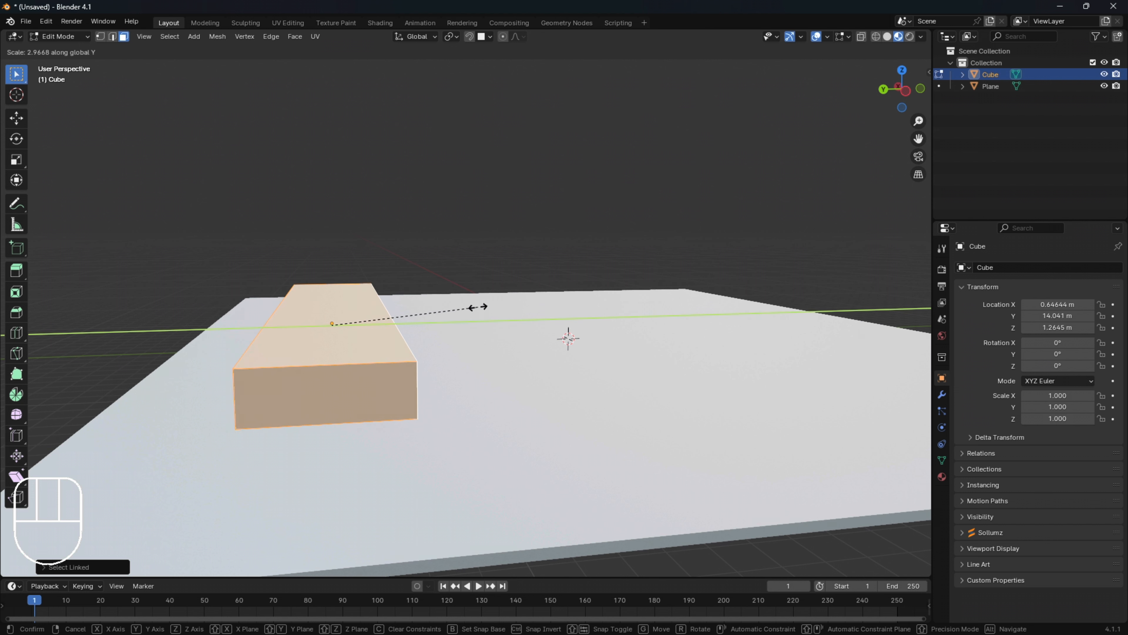
pyautogui.click(589, 305)
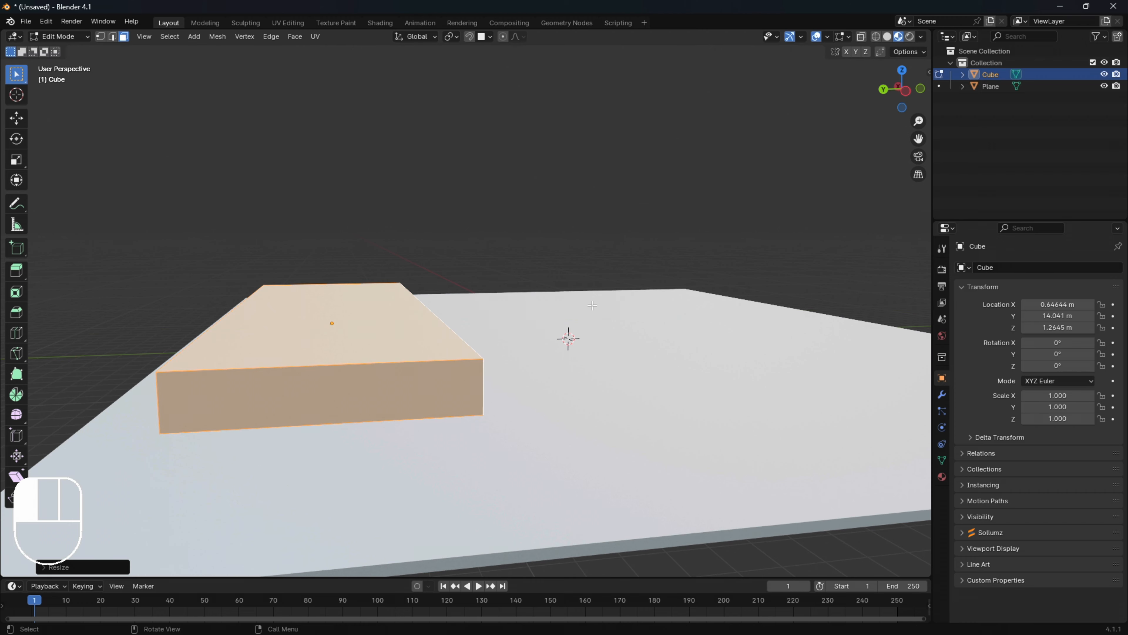
# Step: Select the widened block's upper face and raise it along global Z to form a tall block
pyautogui.moveTo(590, 305); pyautogui.dragTo(457, 347, button='middle')
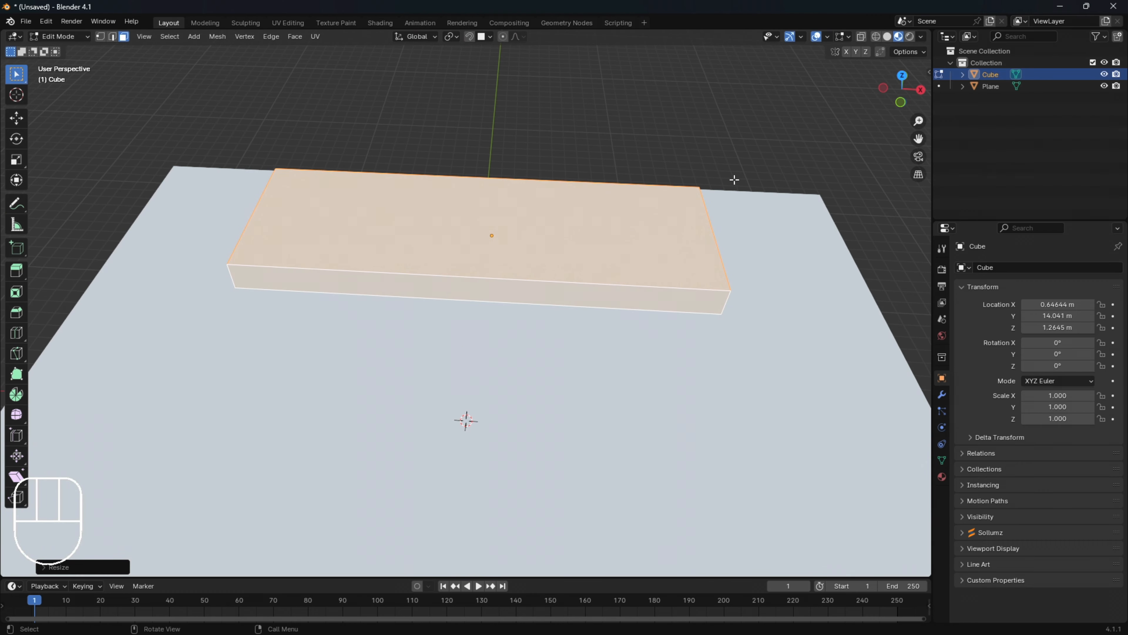
pyautogui.moveTo(595, 265); pyautogui.dragTo(552, 184, button='middle')
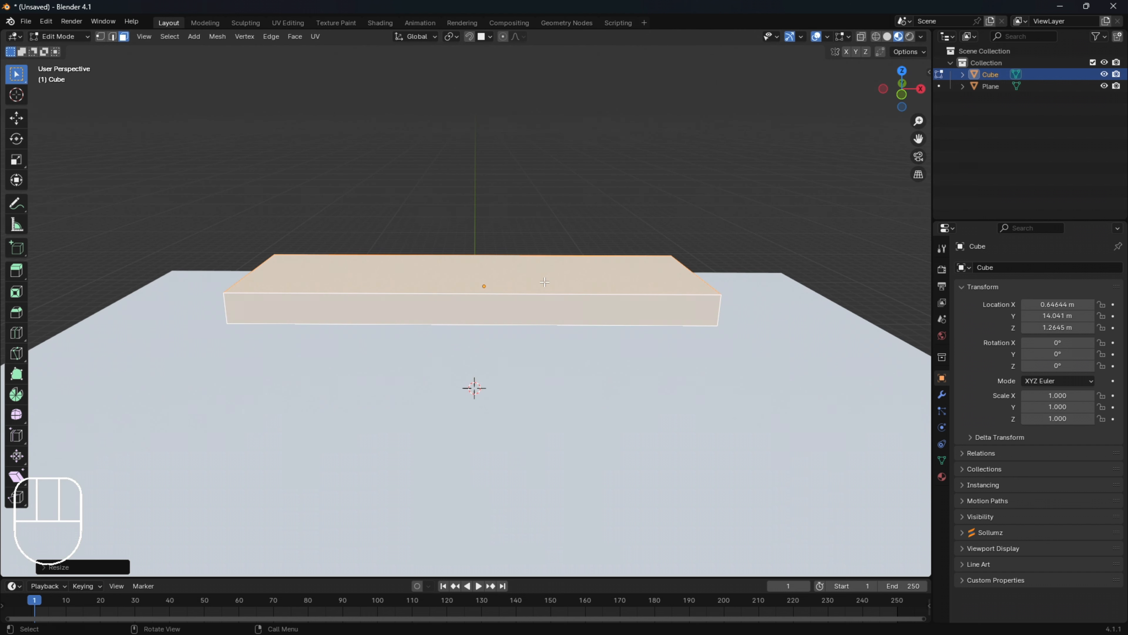
pyautogui.click(519, 275)
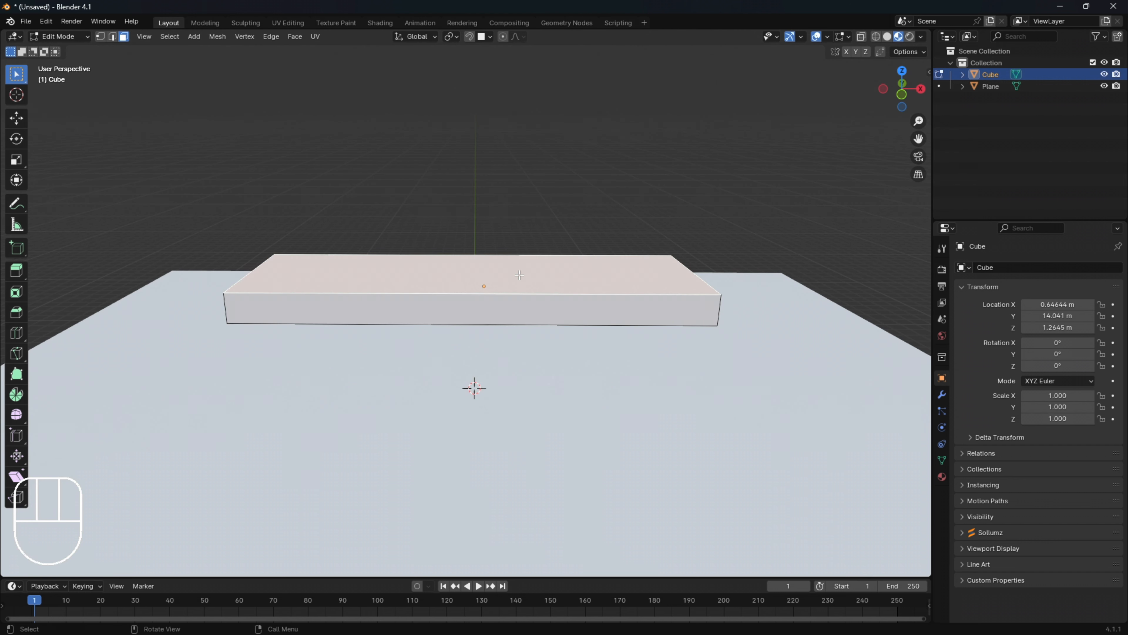
pyautogui.moveTo(569, 269)
pyautogui.mouseDown(button='middle')
pyautogui.moveTo(710, 249)
pyautogui.moveTo(541, 271)
pyautogui.moveTo(564, 245)
pyautogui.moveTo(576, 257)
pyautogui.mouseUp(button='middle')
pyautogui.press('g')
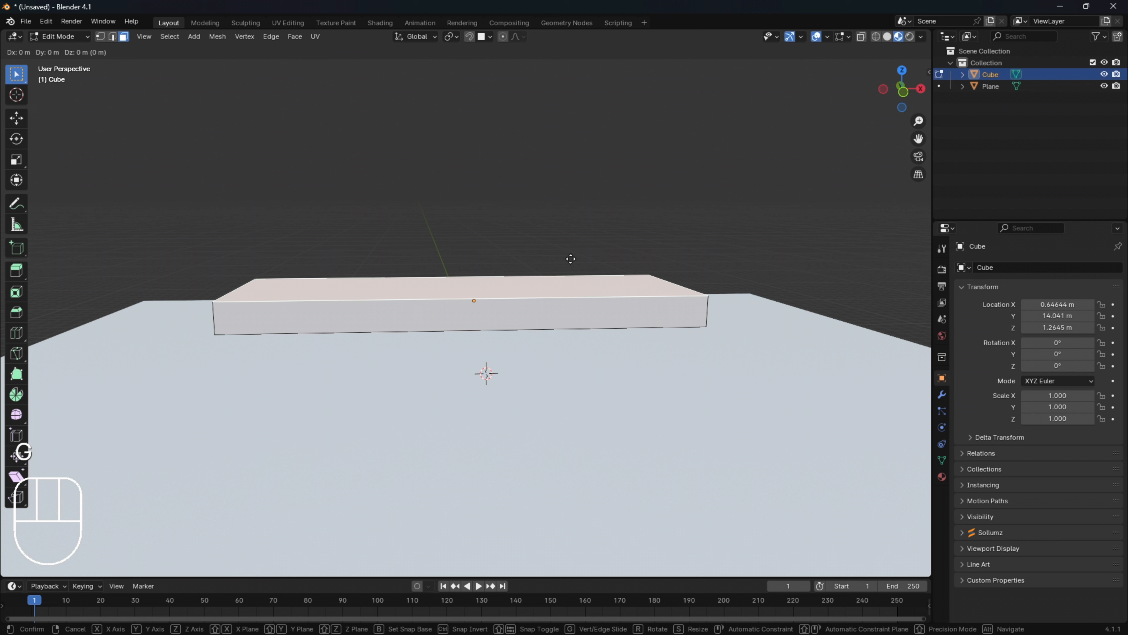
pyautogui.press('z')
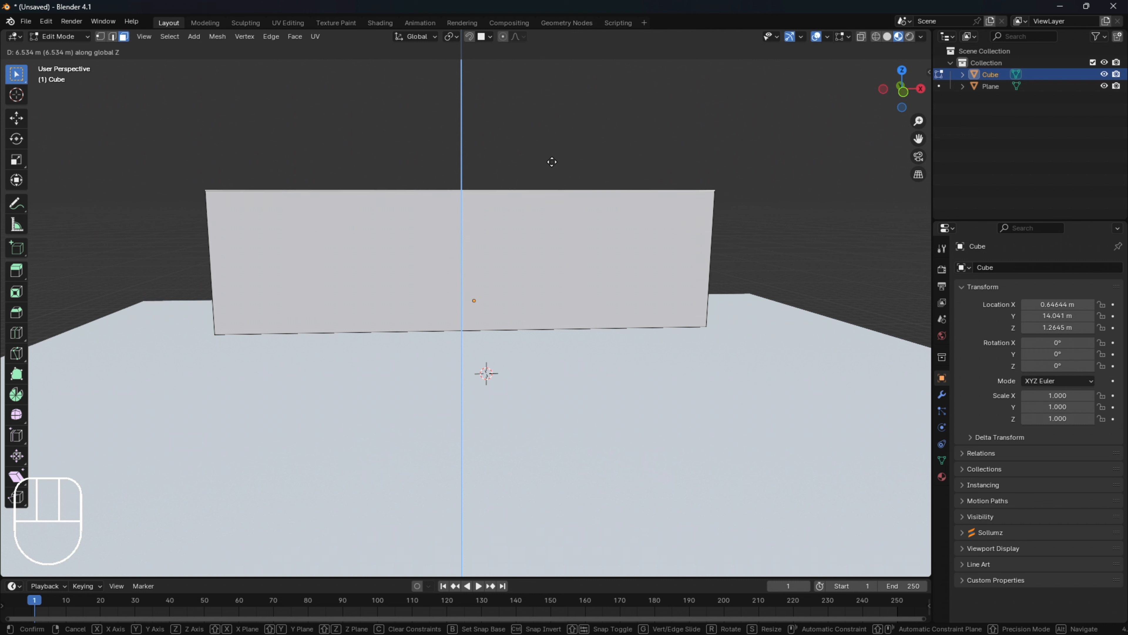
pyautogui.click(549, 137)
# Step: Select the whole linked block and place a duplicate in front of it along the global Y axis
pyautogui.moveTo(666, 239); pyautogui.dragTo(567, 224, button='middle')
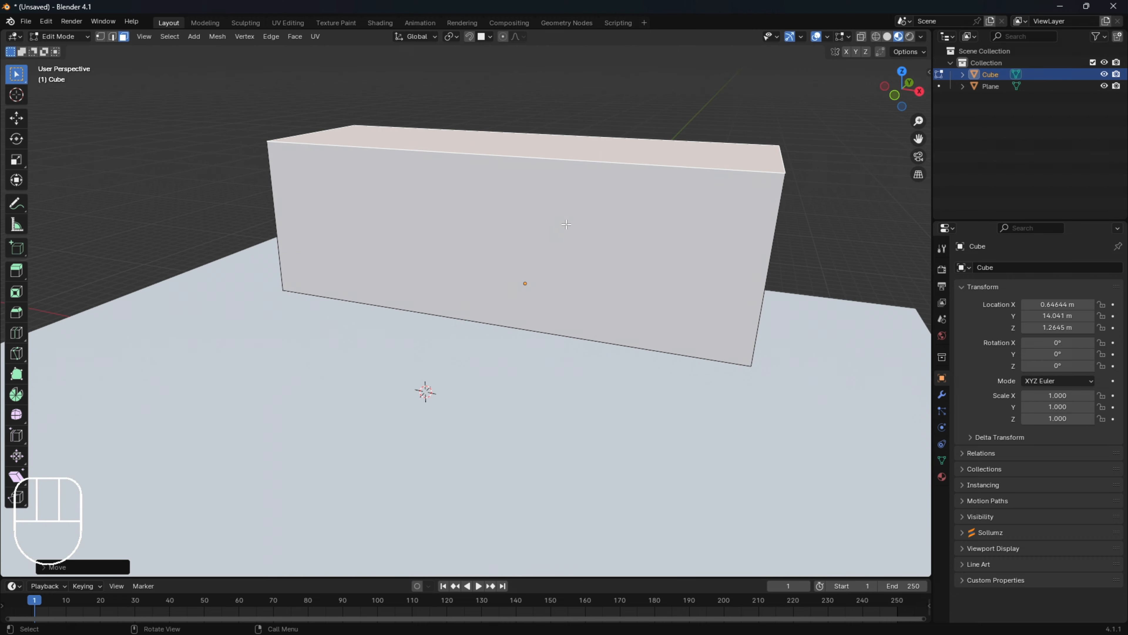
pyautogui.press('l')
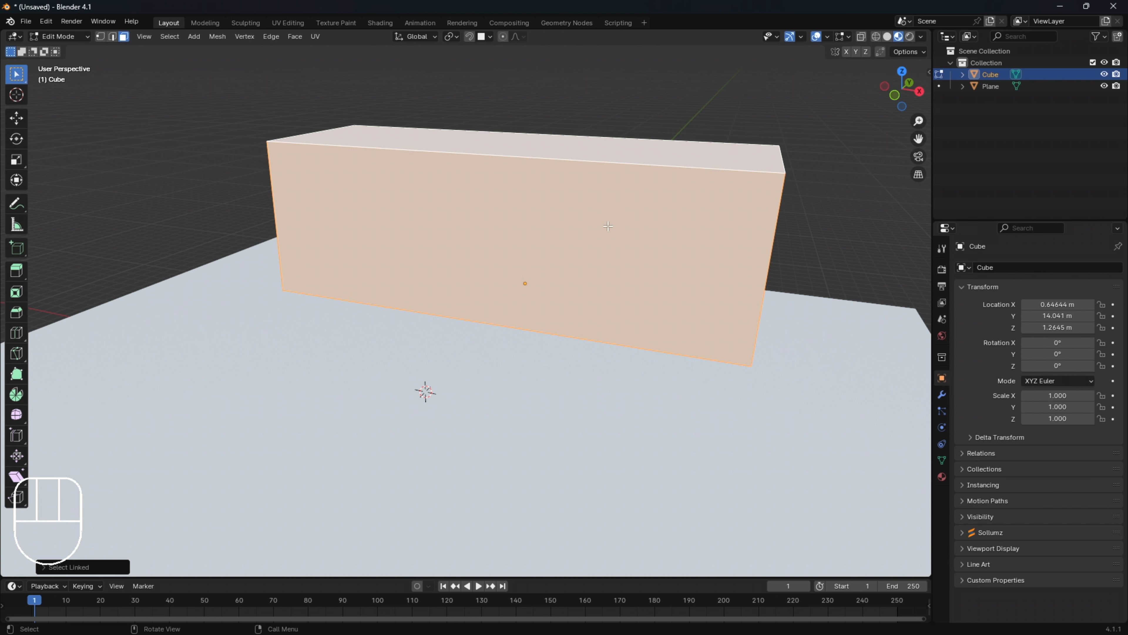
pyautogui.moveTo(625, 187); pyautogui.dragTo(569, 201, button='middle')
pyautogui.scroll(-2, 554, 182)
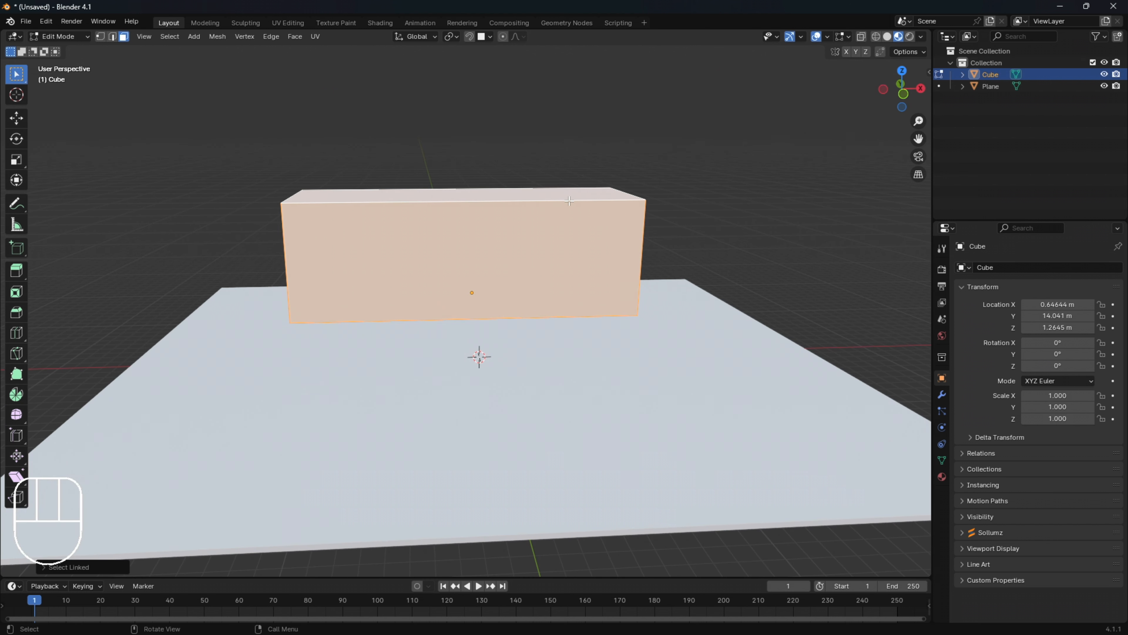
pyautogui.hotkey('shift', 'd')
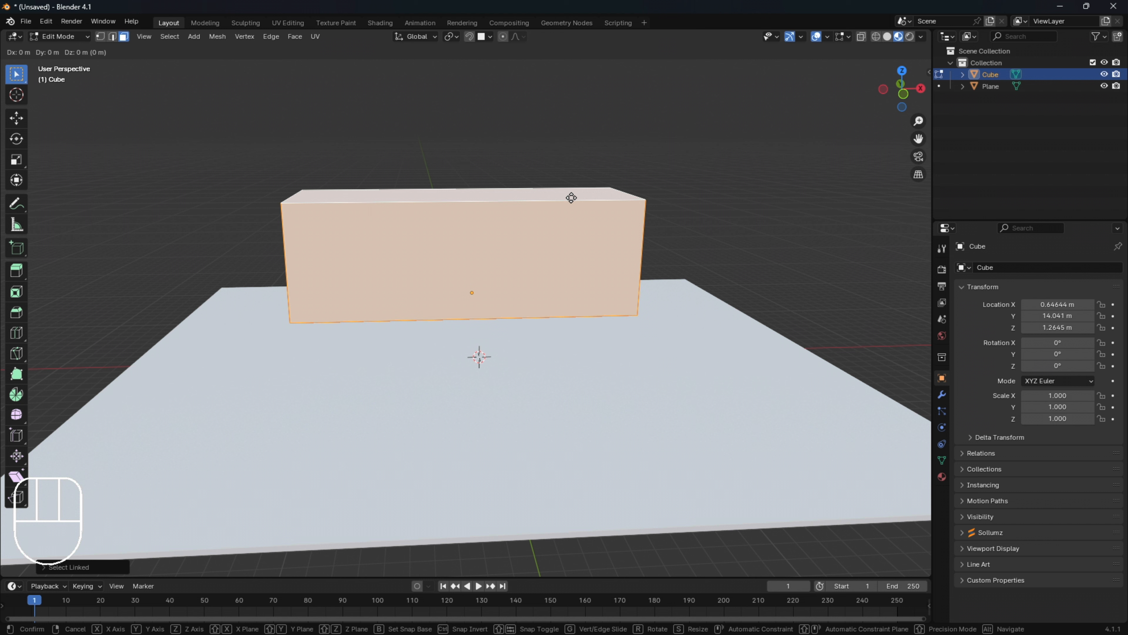
pyautogui.press('y')
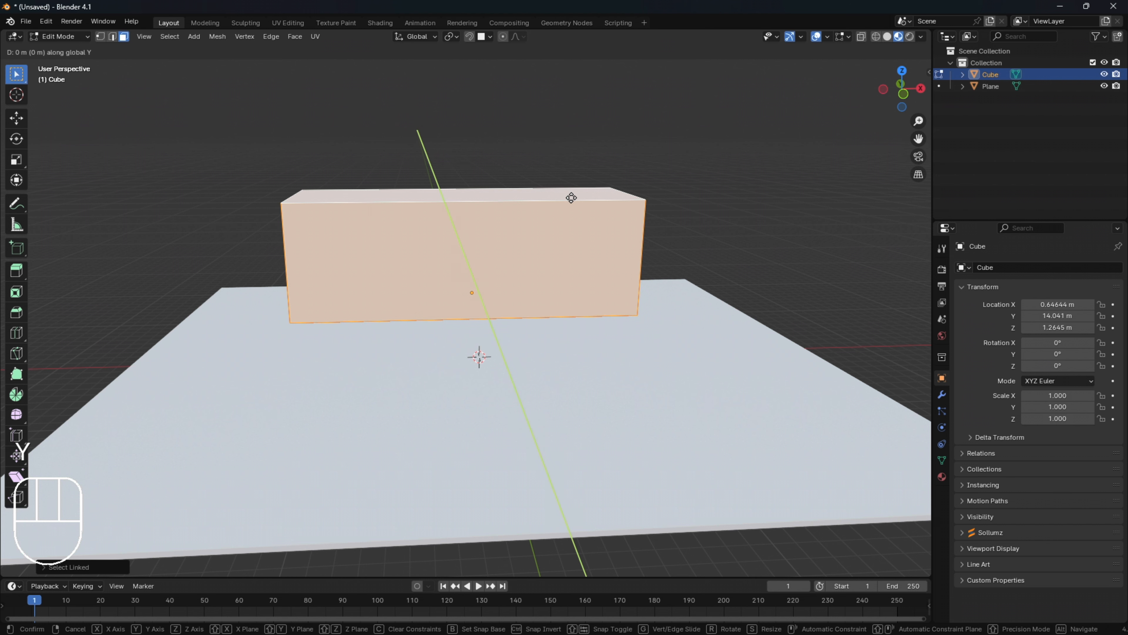
pyautogui.click(595, 263)
# Step: Rotate the duplicated block 90° about the global Z axis
pyautogui.moveTo(526, 320); pyautogui.dragTo(407, 257, button='middle')
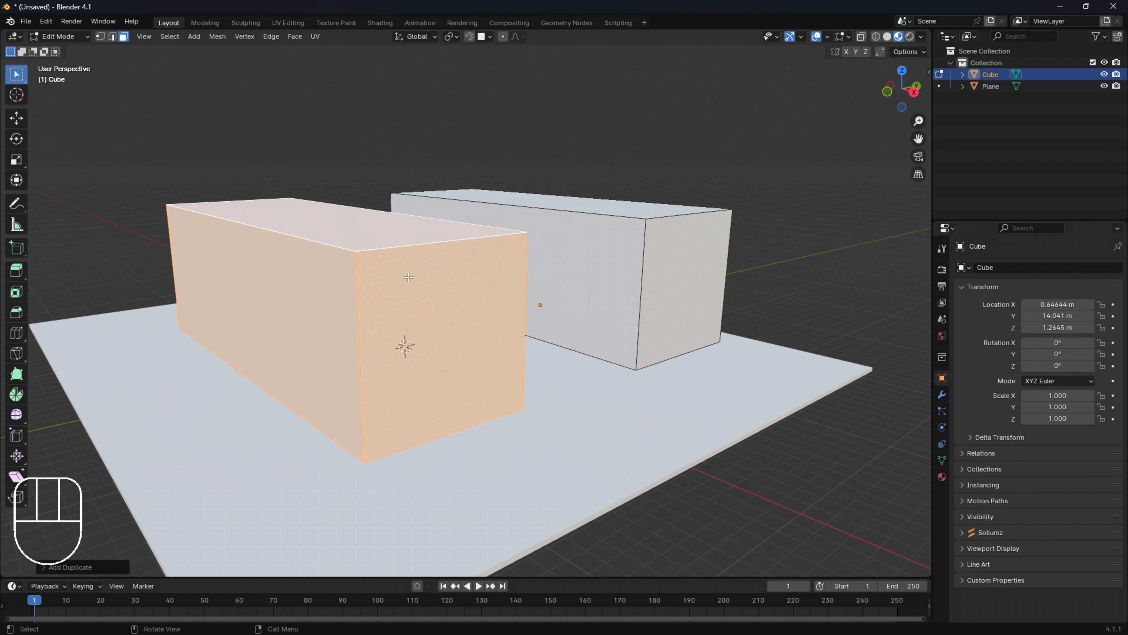
pyautogui.moveTo(351, 279); pyautogui.dragTo(430, 279, button='middle')
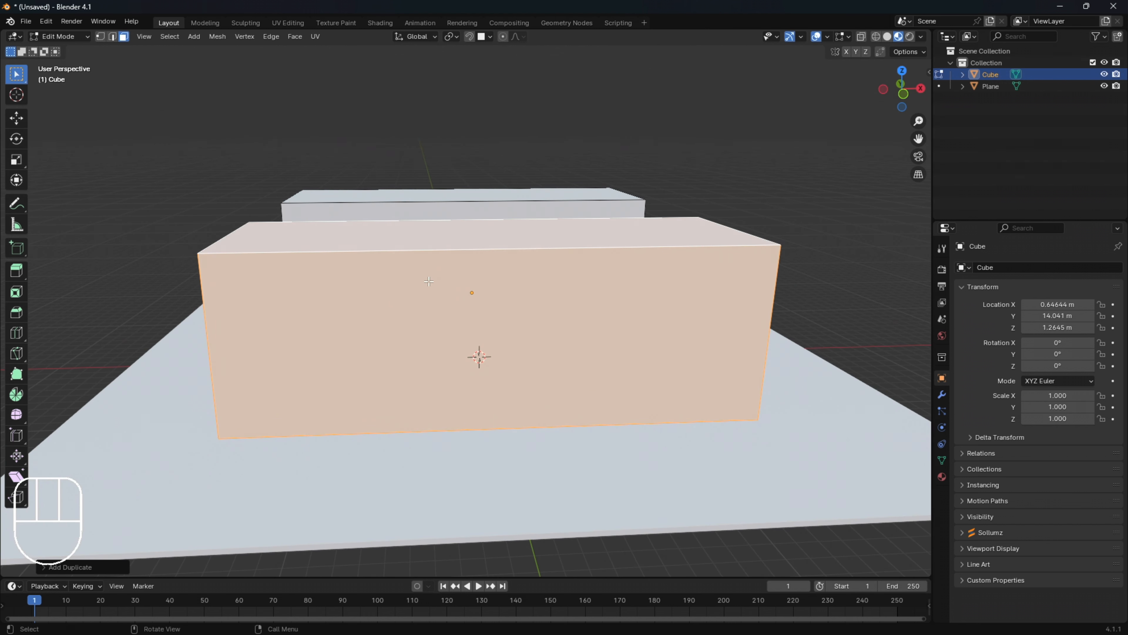
pyautogui.press('r')
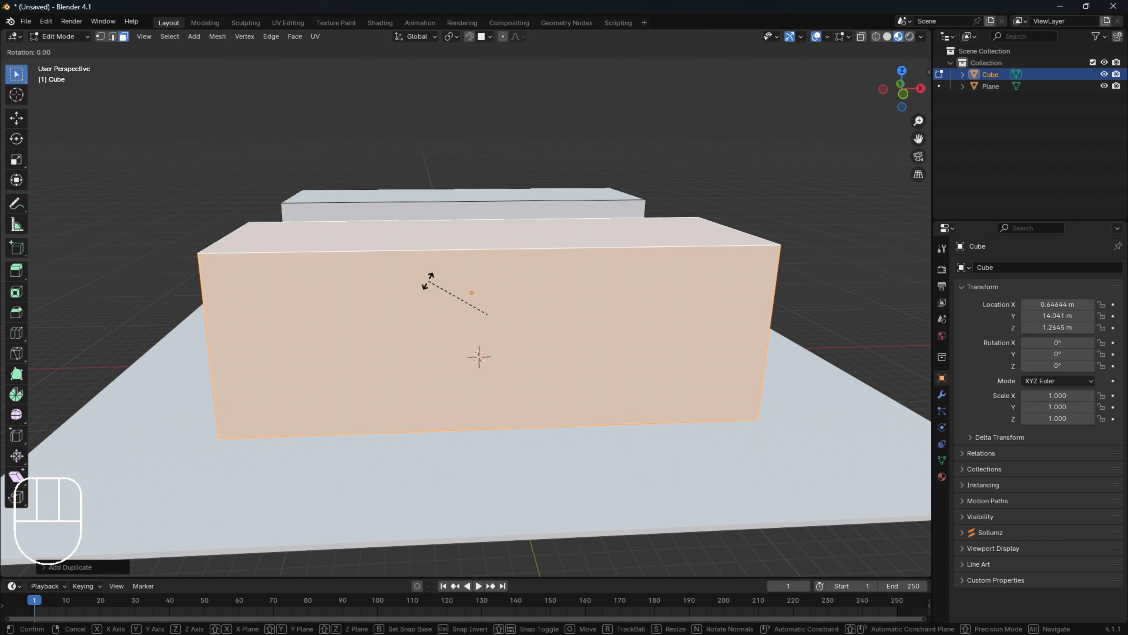
pyautogui.press('z')
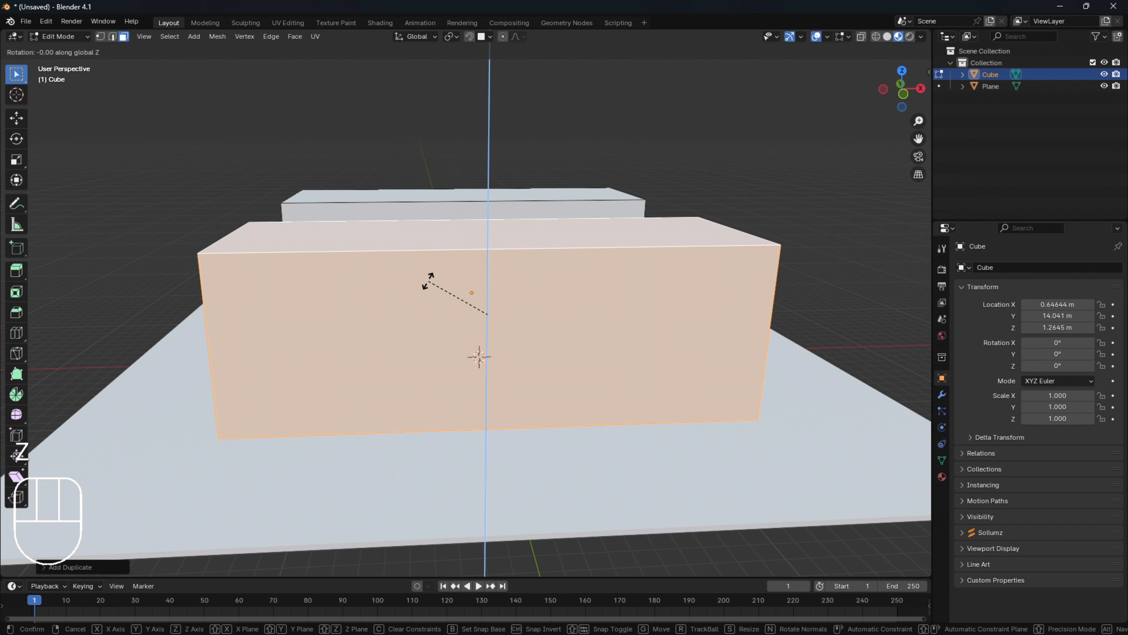
pyautogui.write('90')
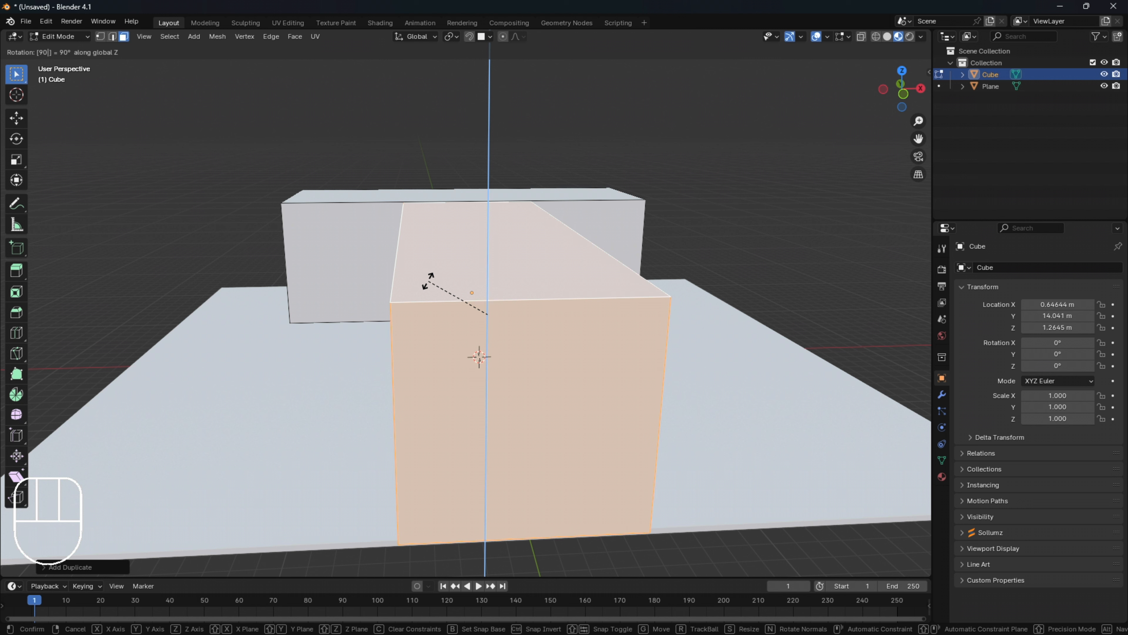
pyautogui.press('Return')
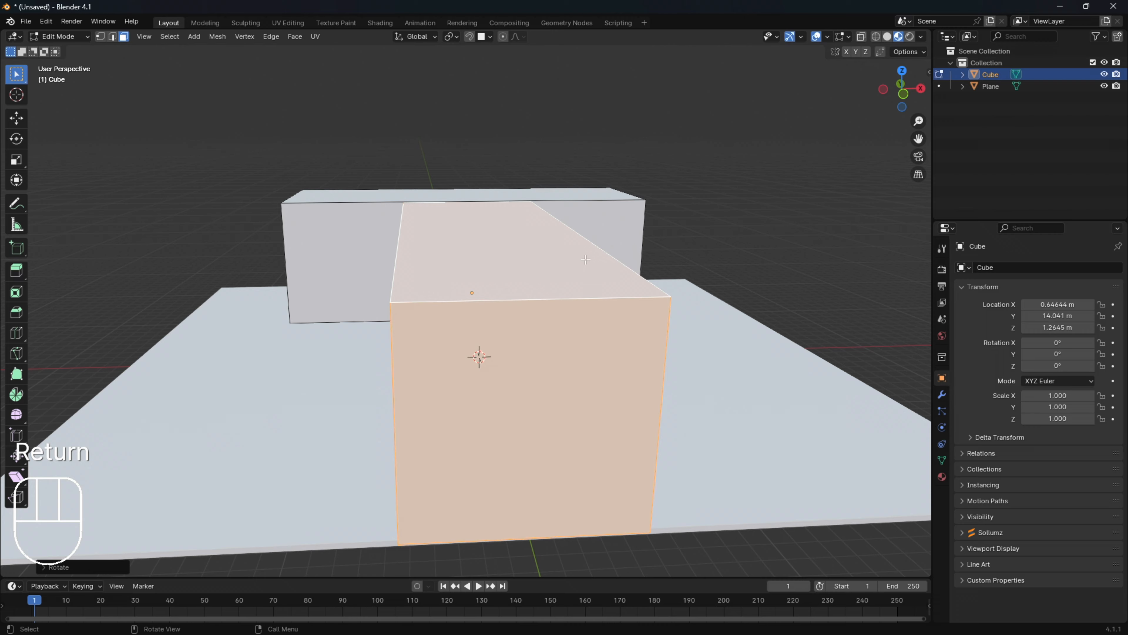
# Step: Shorten the rear block by moving its free end face inward along the global X axis
pyautogui.moveTo(606, 232); pyautogui.dragTo(685, 251, button='middle')
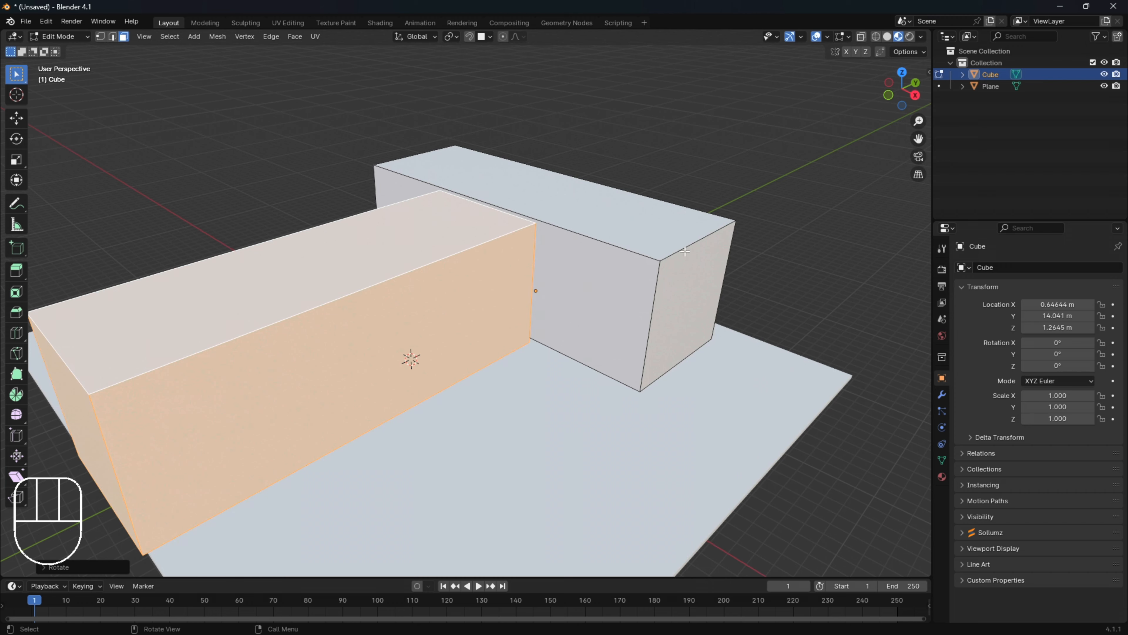
pyautogui.click(684, 287)
pyautogui.moveTo(709, 263); pyautogui.dragTo(779, 292, button='middle')
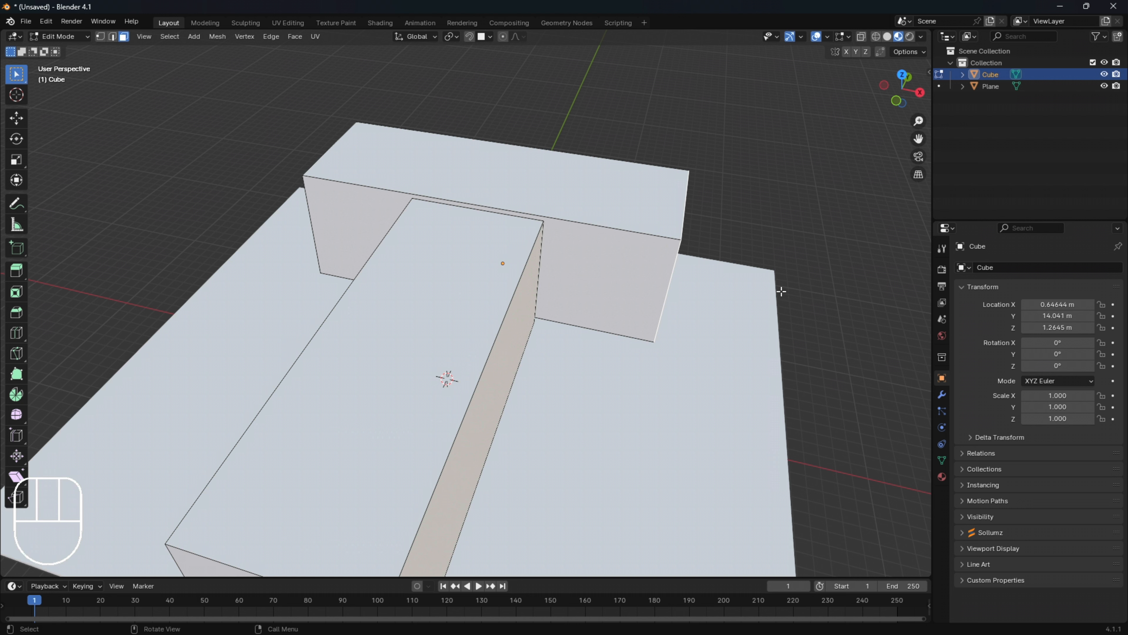
pyautogui.press('g')
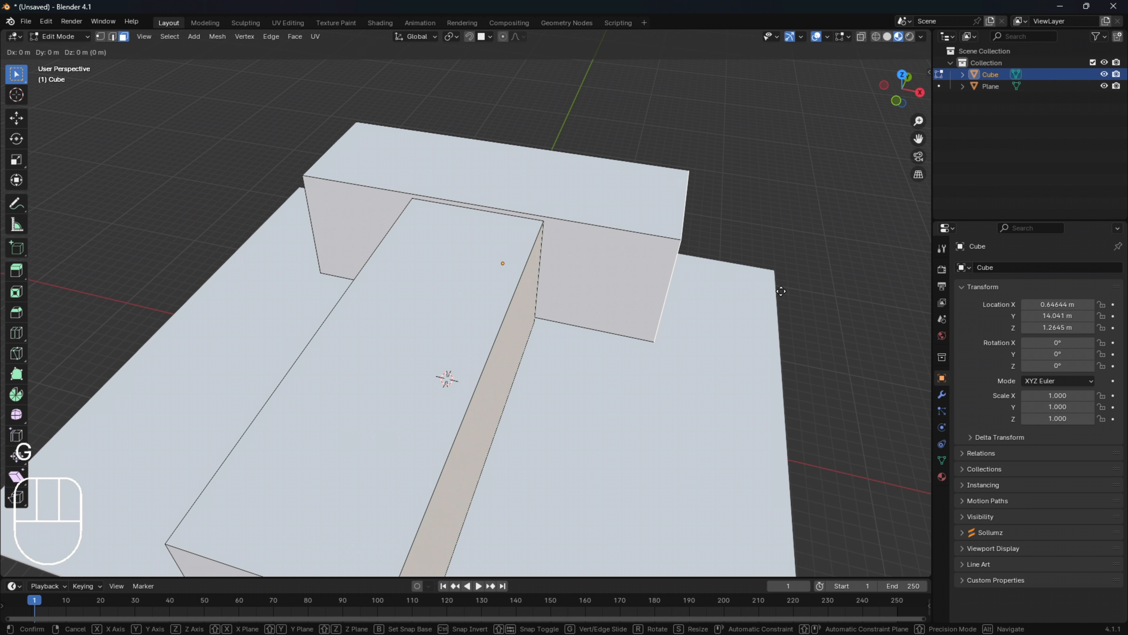
pyautogui.press('x')
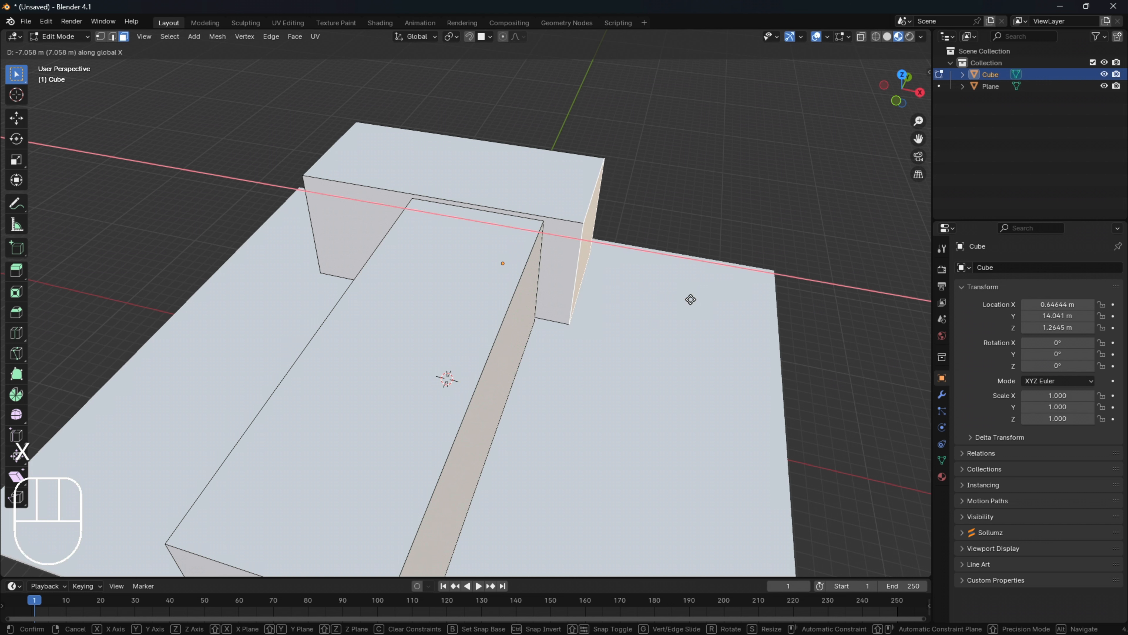
pyautogui.click(676, 303)
# Step: Select the whole linked front block and move it back along global Y until it overlaps the rear block
pyautogui.moveTo(676, 303); pyautogui.dragTo(700, 288, button='middle')
pyautogui.click(523, 297)
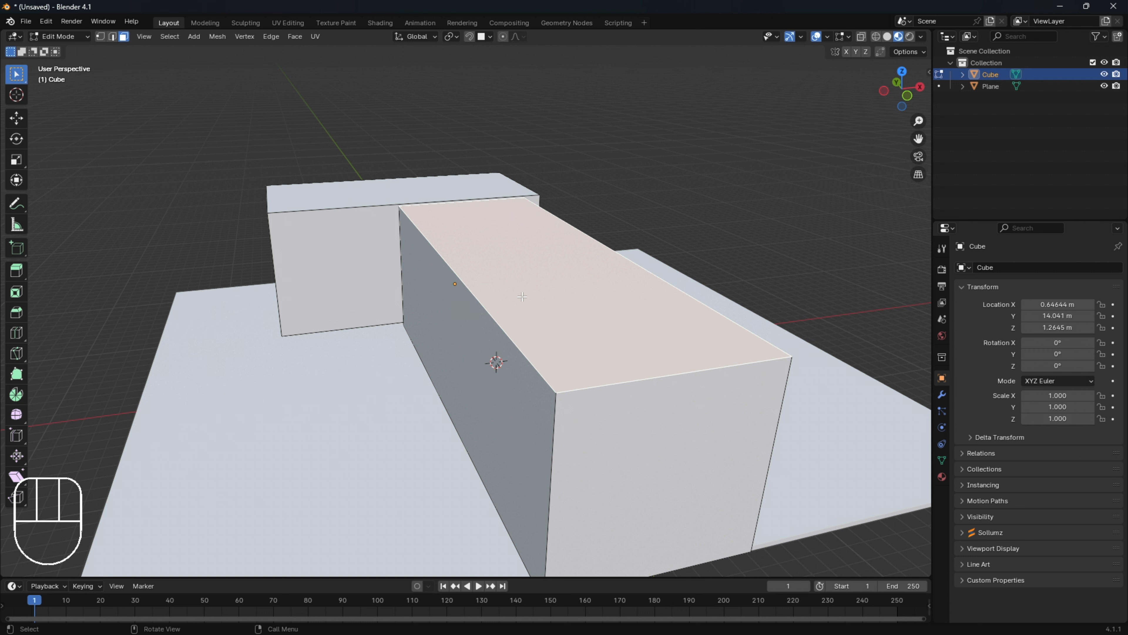
pyautogui.hotkey('ctrl', 'l')
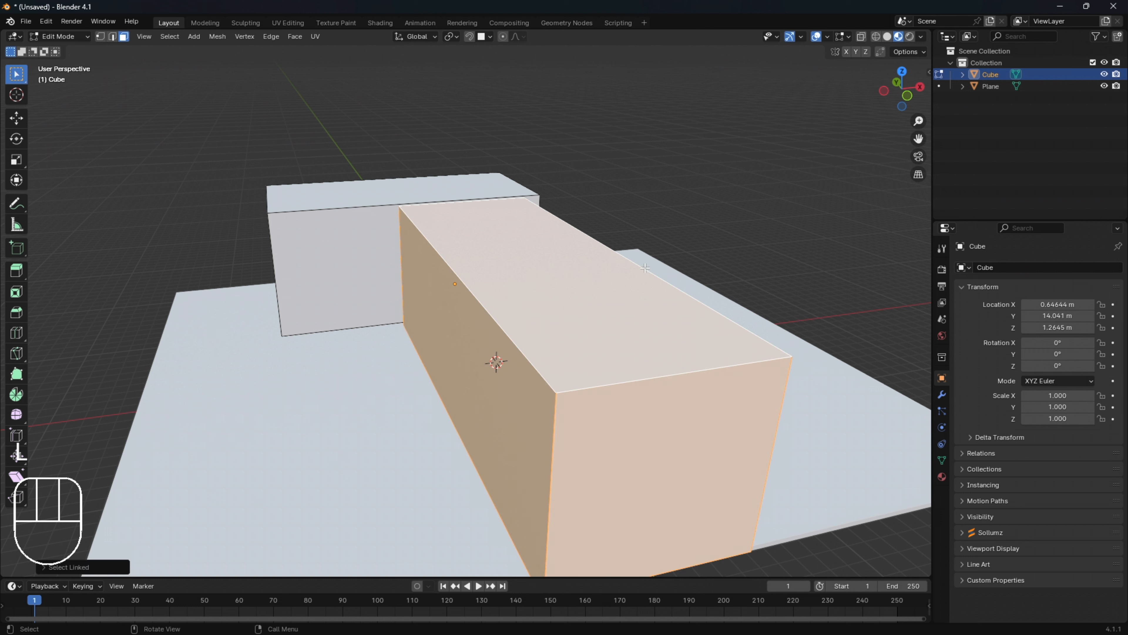
pyautogui.moveTo(537, 285); pyautogui.dragTo(615, 299, button='middle')
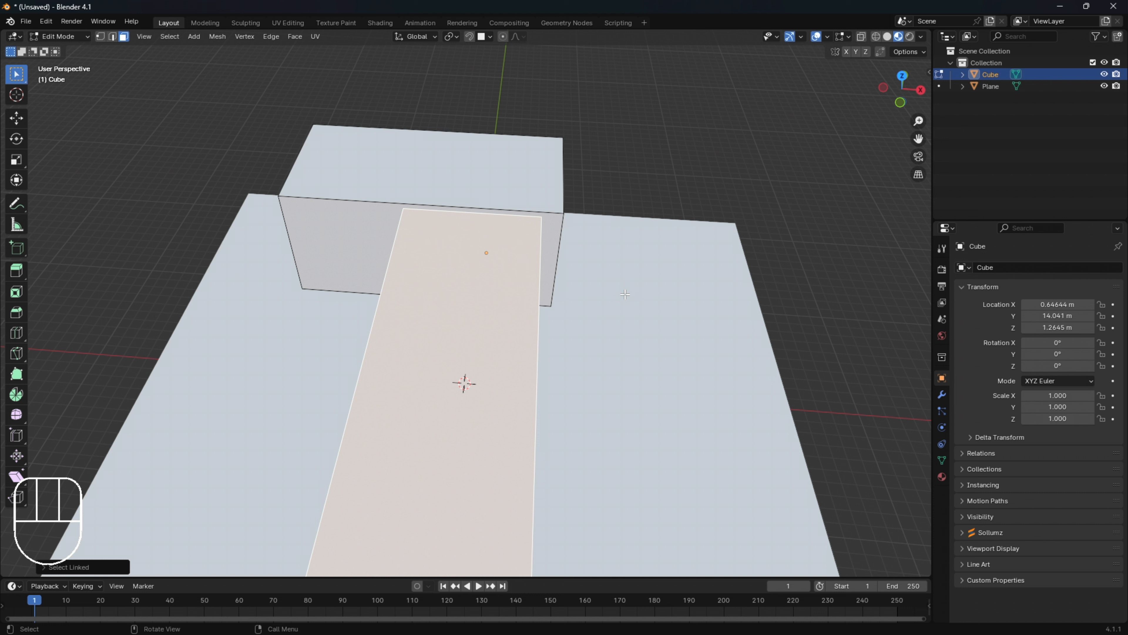
pyautogui.press('g')
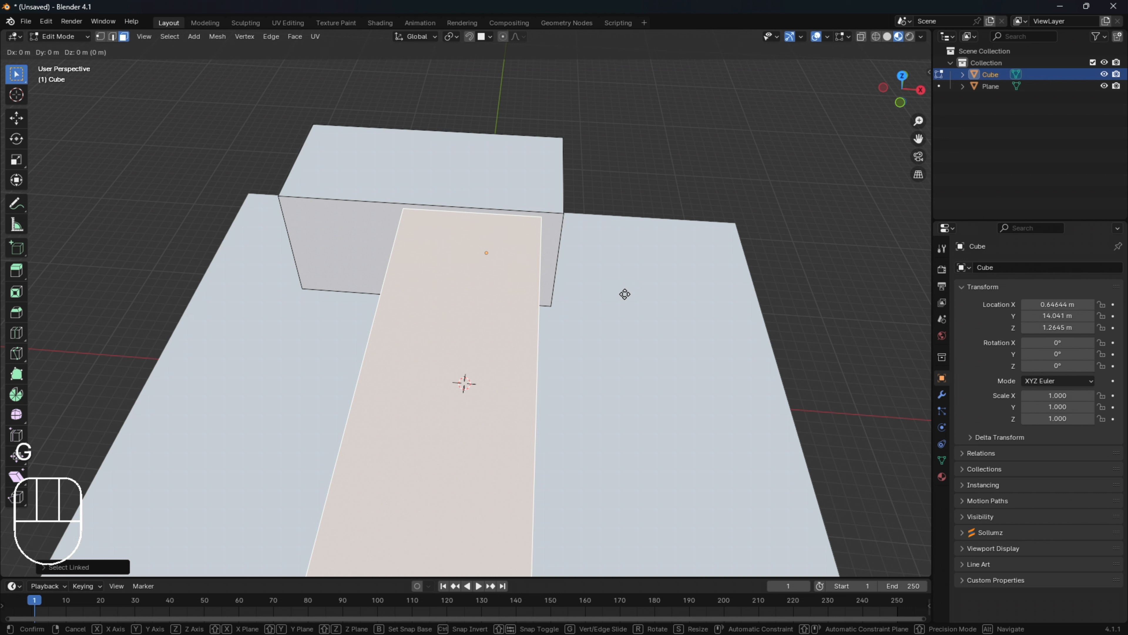
pyautogui.press('y')
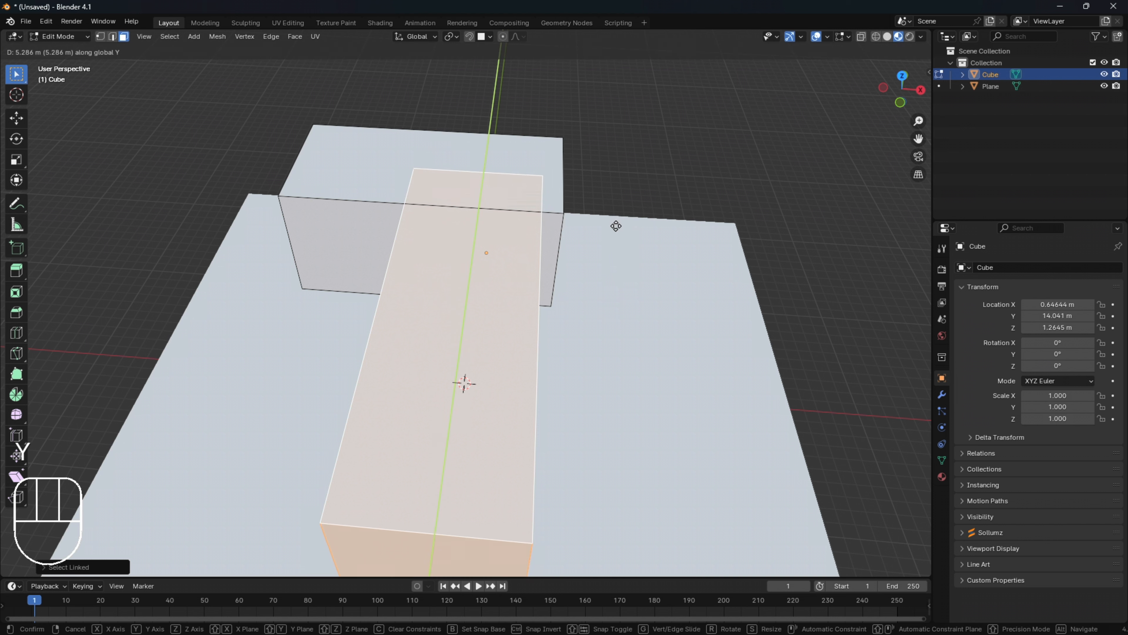
pyautogui.click(614, 171)
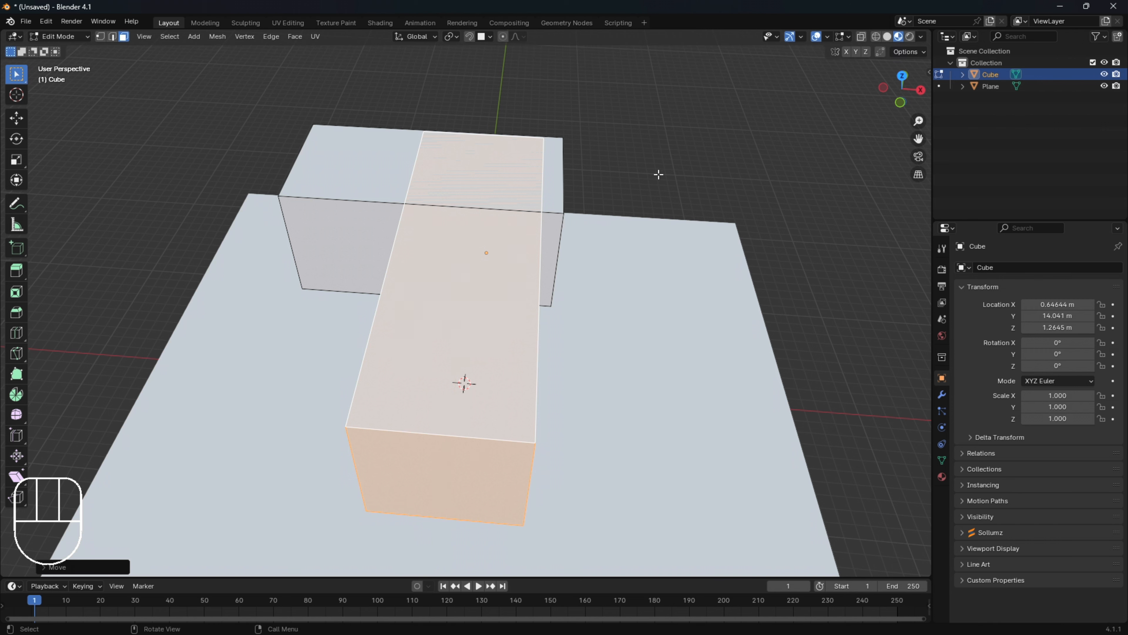
# Step: In top view, align the long block's back edge with the rear block's back edge by moving it along global Y
pyautogui.moveTo(660, 175); pyautogui.dragTo(674, 253, button='middle')
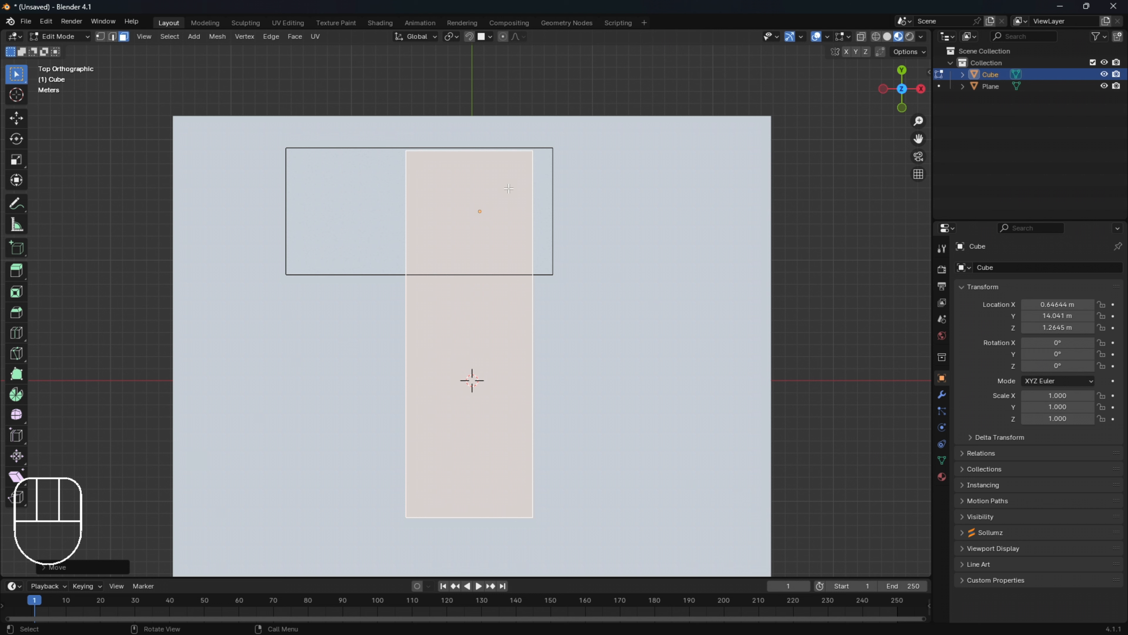
pyautogui.scroll(2, 511, 188)
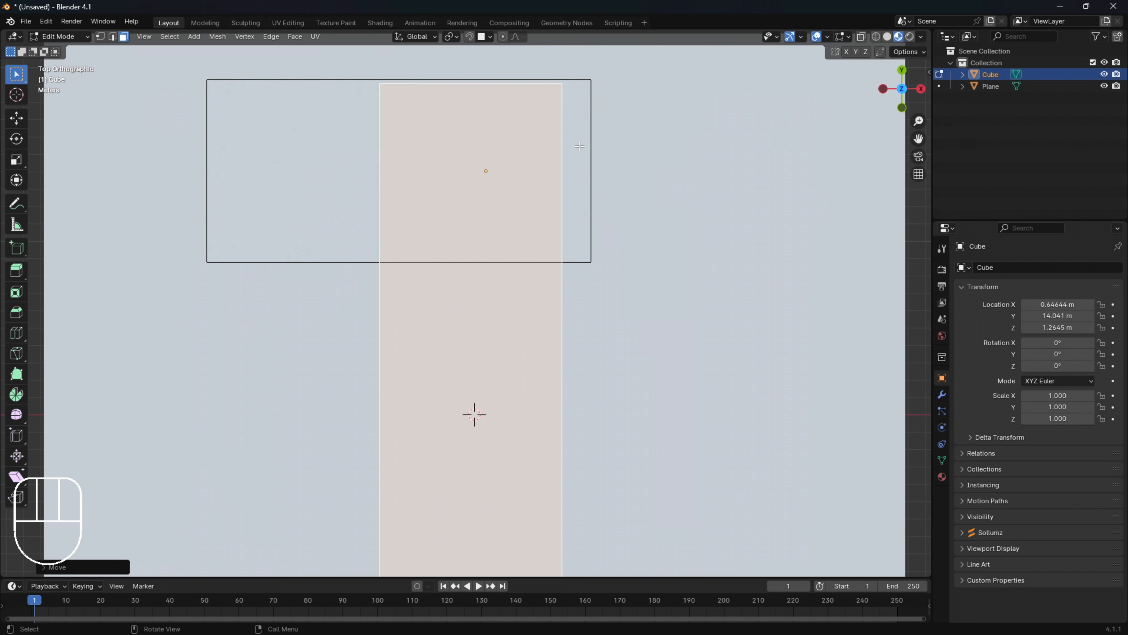
pyautogui.keyDown('shift'); pyautogui.moveTo(580, 146); pyautogui.dragTo(568, 249, button='middle'); pyautogui.keyUp('shift')
pyautogui.press('g')
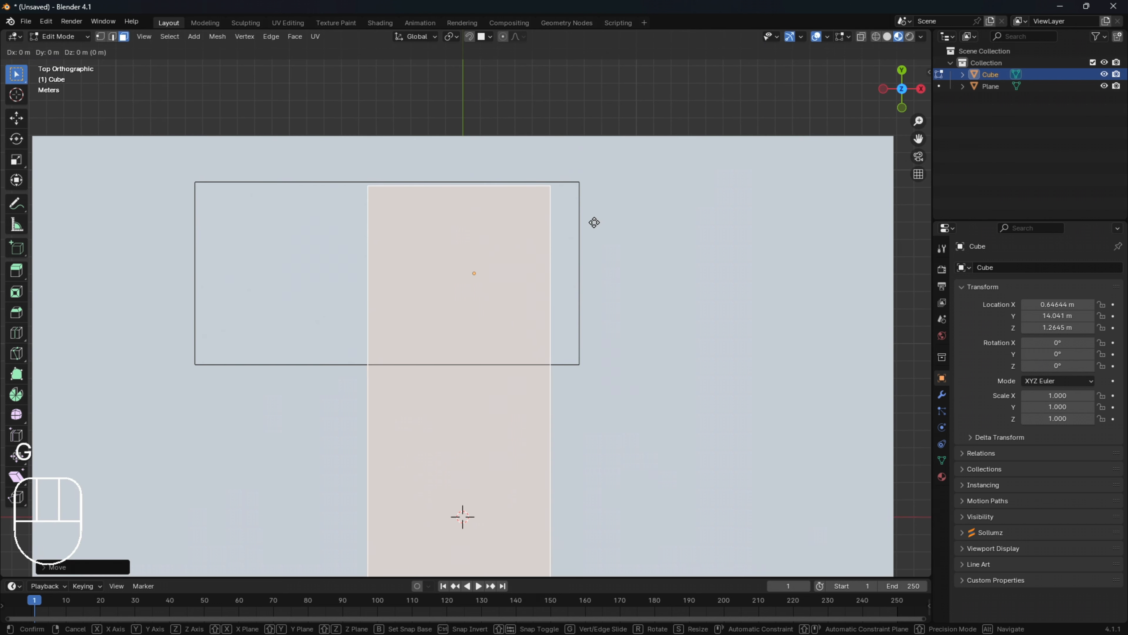
pyautogui.press('y')
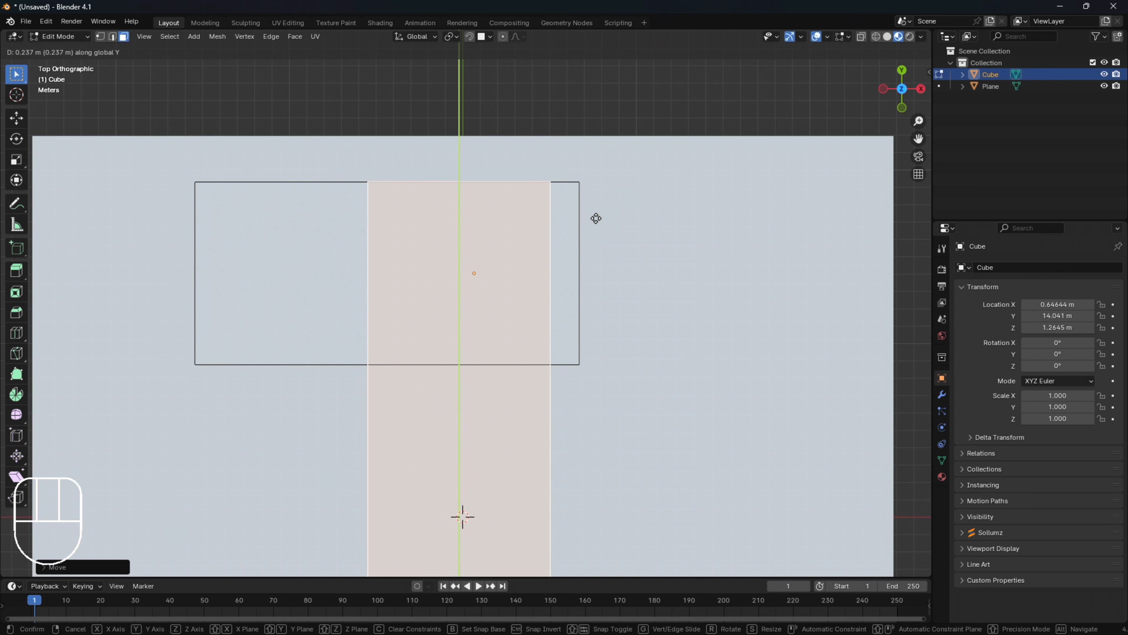
pyautogui.click(596, 218)
pyautogui.press('g')
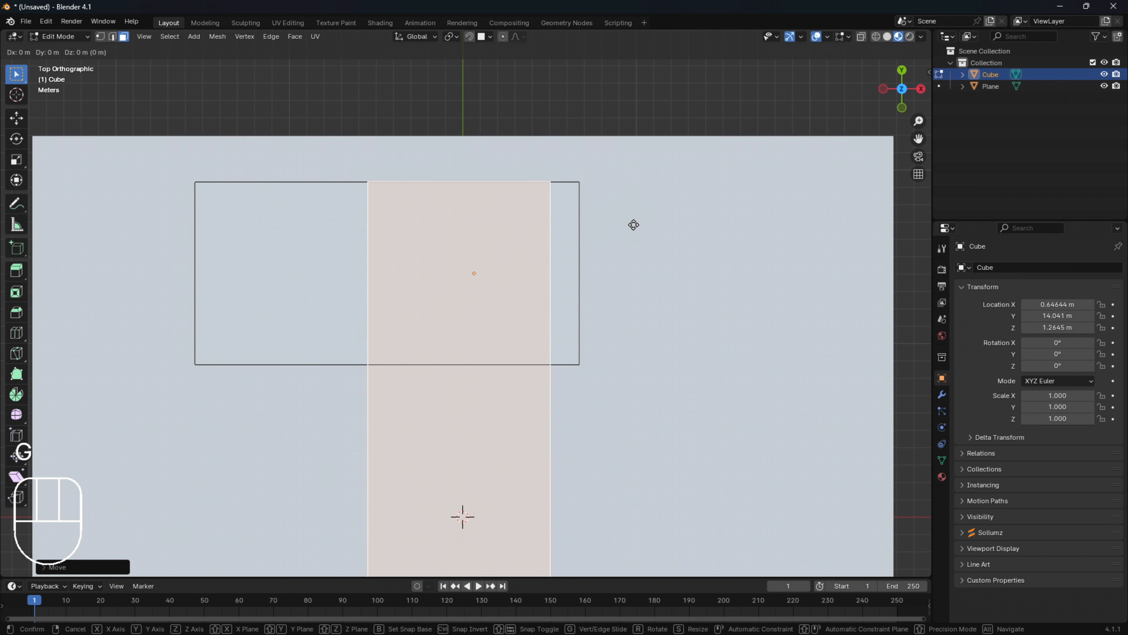
pyautogui.press('y')
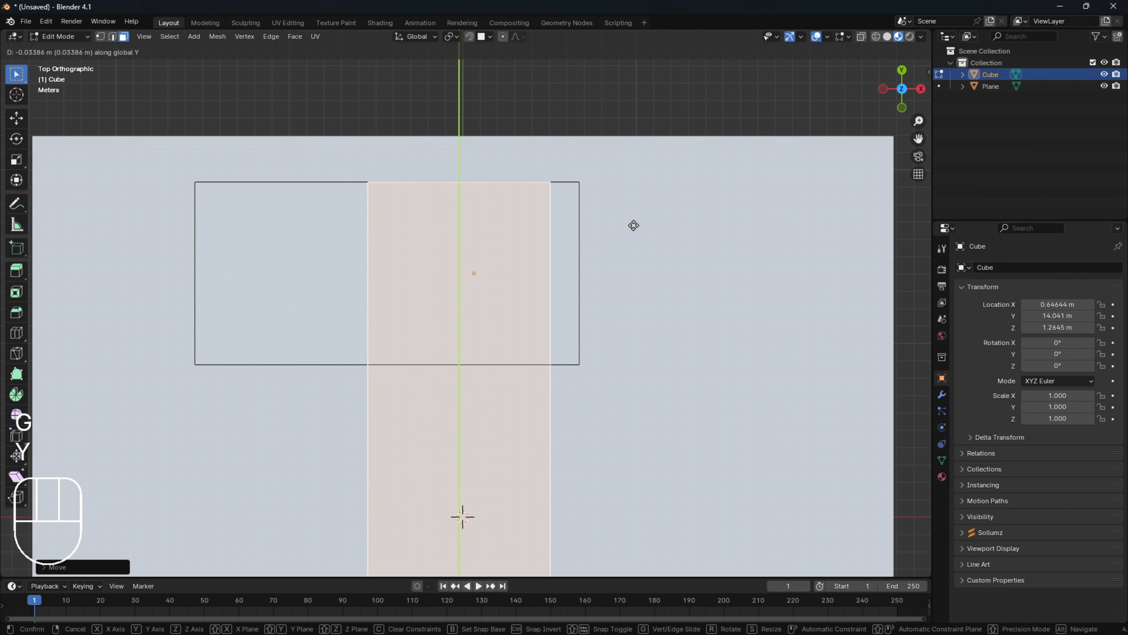
pyautogui.click(634, 225)
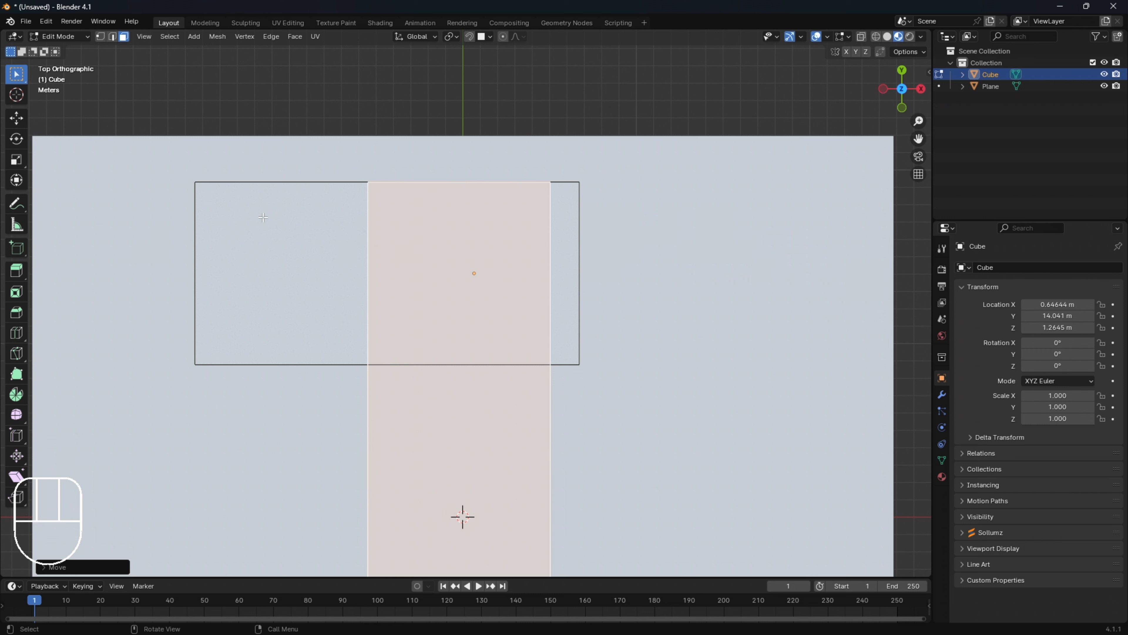
# Step: Move the long block along global X until it sits flush against the rear block's end, forming an L
pyautogui.press('g')
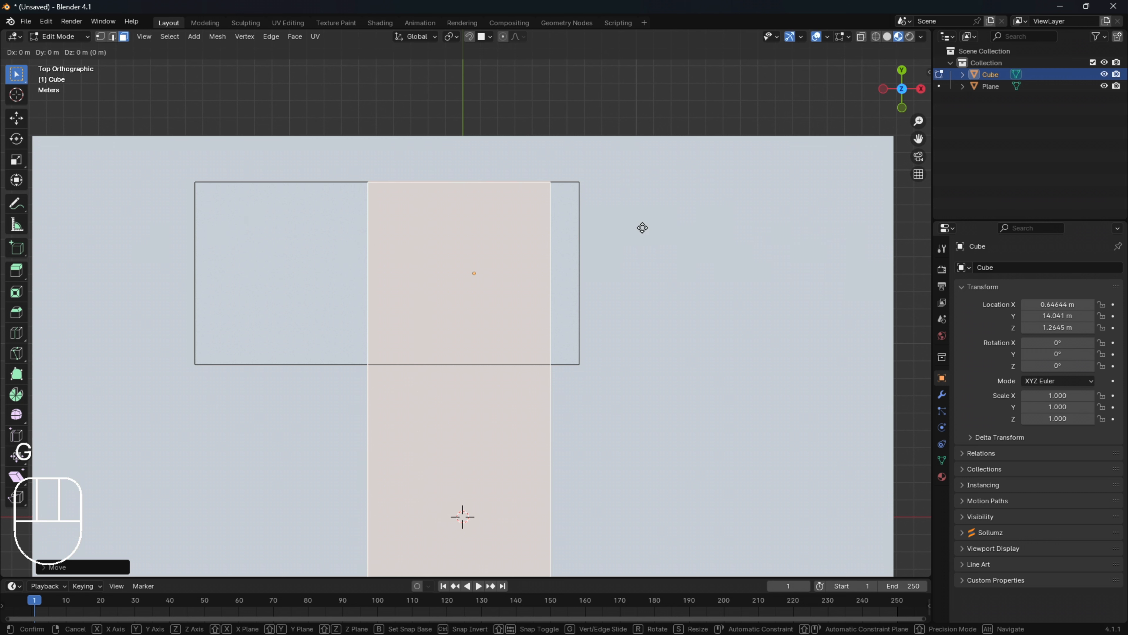
pyautogui.press('x')
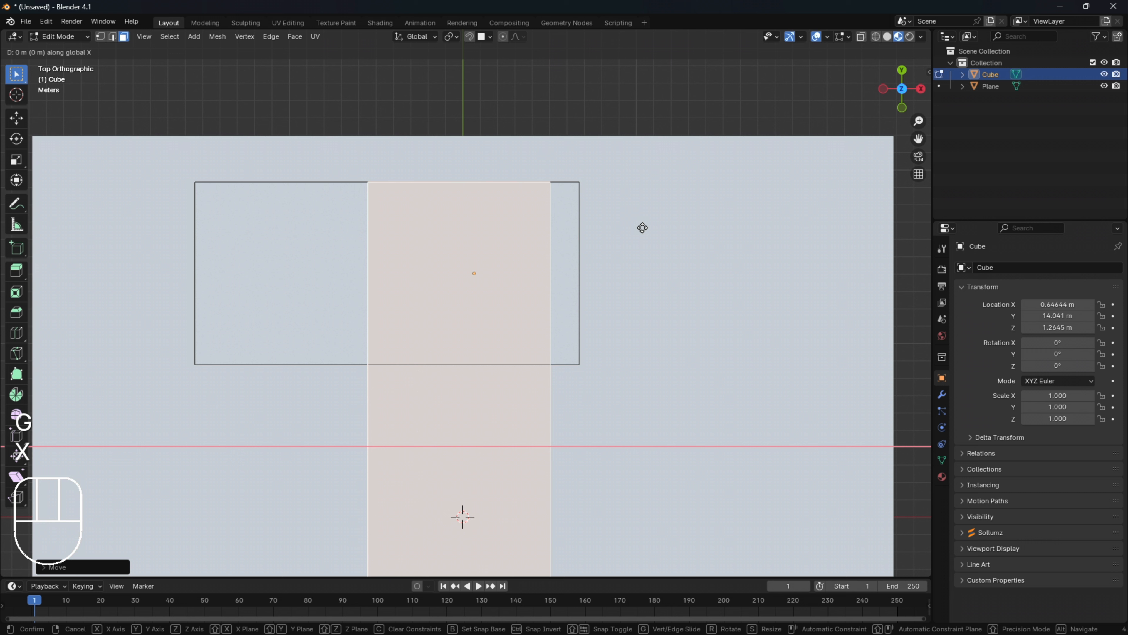
pyautogui.click(851, 262)
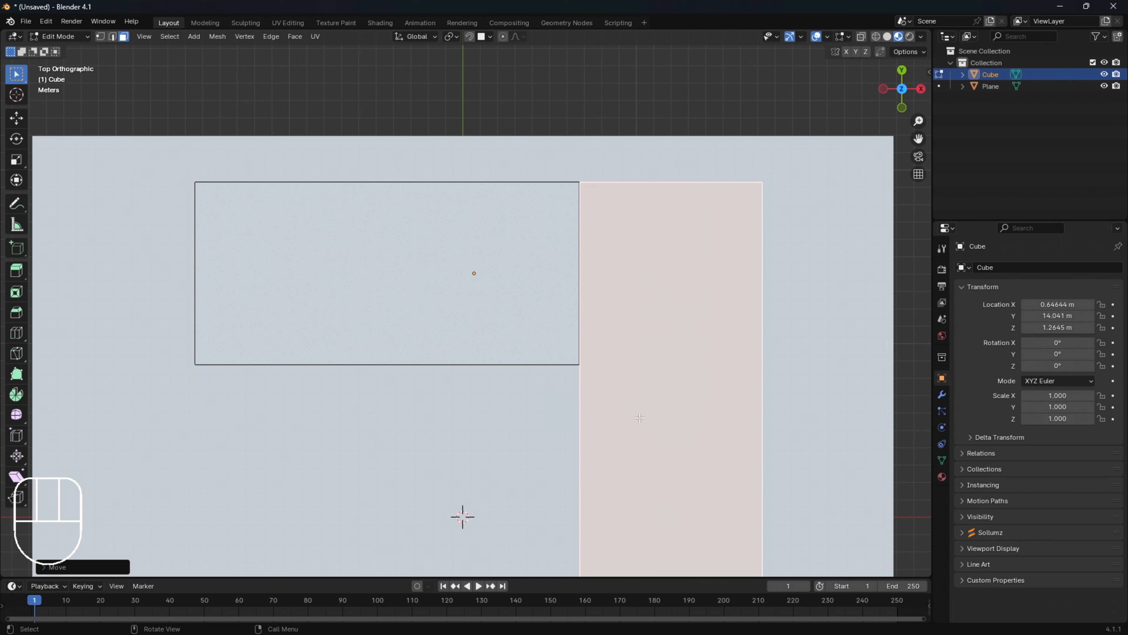
# Step: Examine the corner where the two blocks meet from several angles and distances
pyautogui.moveTo(639, 418); pyautogui.dragTo(665, 301, button='middle')
pyautogui.scroll(-5, 683, 307)
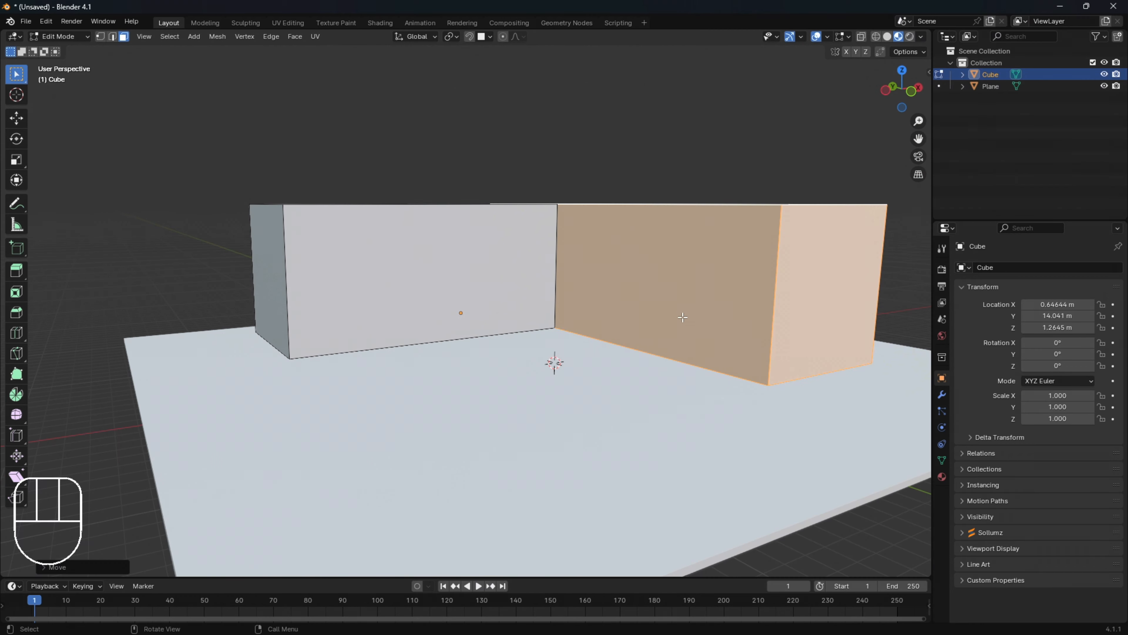
pyautogui.moveTo(682, 313); pyautogui.dragTo(667, 274, button='middle')
pyautogui.scroll(5, 682, 321)
pyautogui.scroll(6, 683, 321)
pyautogui.scroll(-2, 667, 274)
pyautogui.scroll(1, 663, 283)
pyautogui.scroll(1, 659, 298)
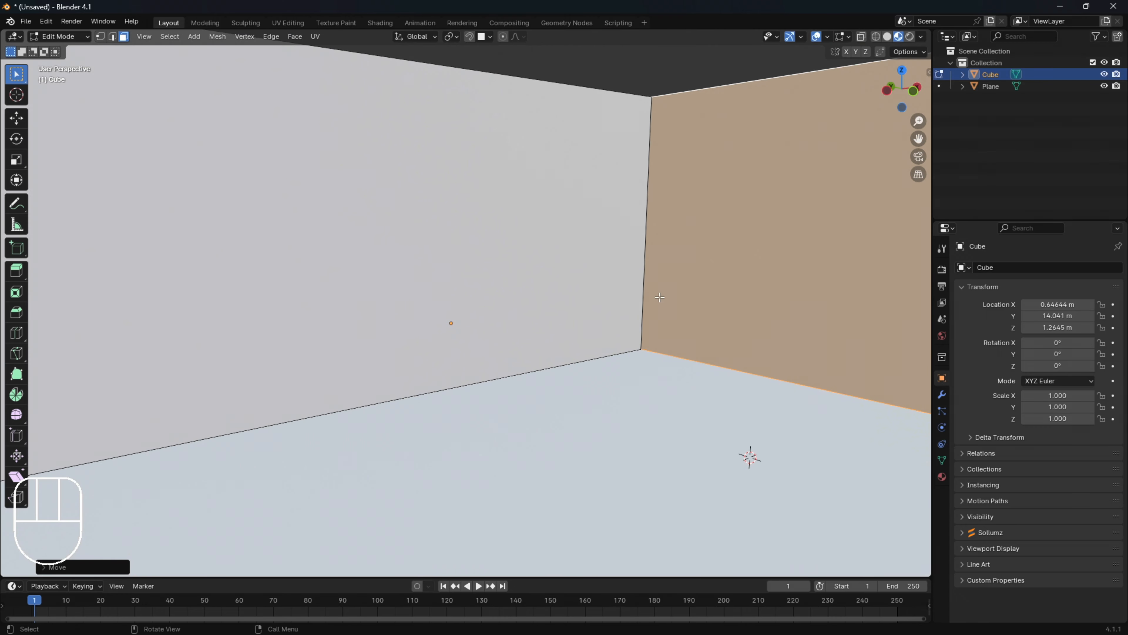
pyautogui.keyDown('shift'); pyautogui.moveTo(671, 228); pyautogui.dragTo(569, 382, button='middle'); pyautogui.keyUp('shift')
pyautogui.scroll(4, 578, 350)
pyautogui.moveTo(648, 306); pyautogui.dragTo(535, 357, button='middle')
pyautogui.scroll(-4, 536, 356)
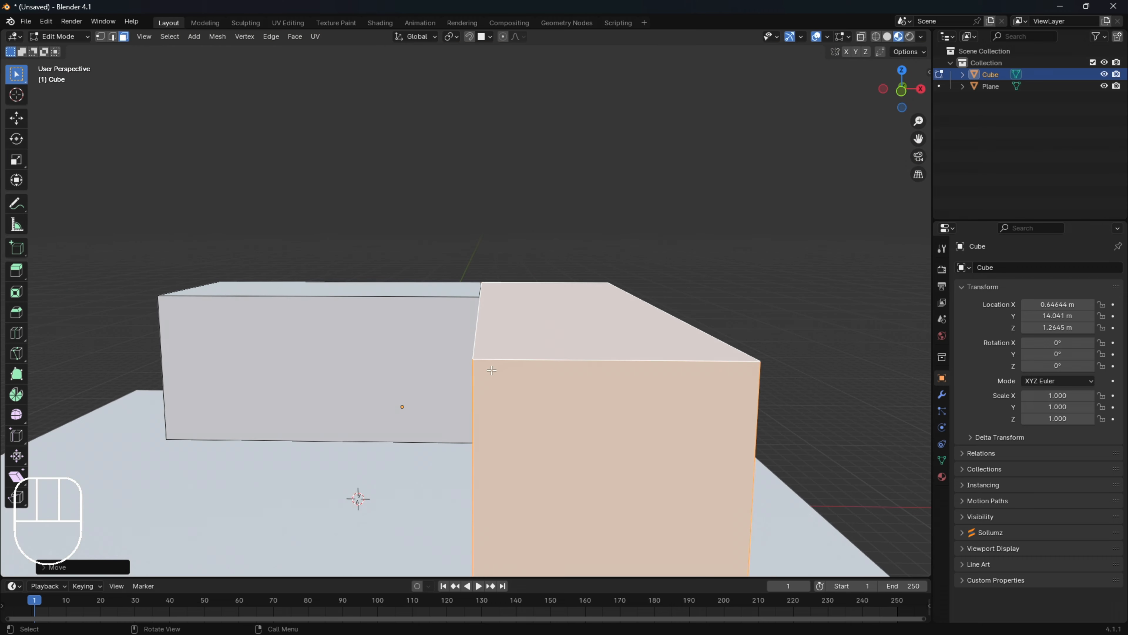
pyautogui.keyDown('shift'); pyautogui.moveTo(382, 368); pyautogui.dragTo(529, 346, button='middle'); pyautogui.keyUp('shift')
pyautogui.scroll(-3, 522, 282)
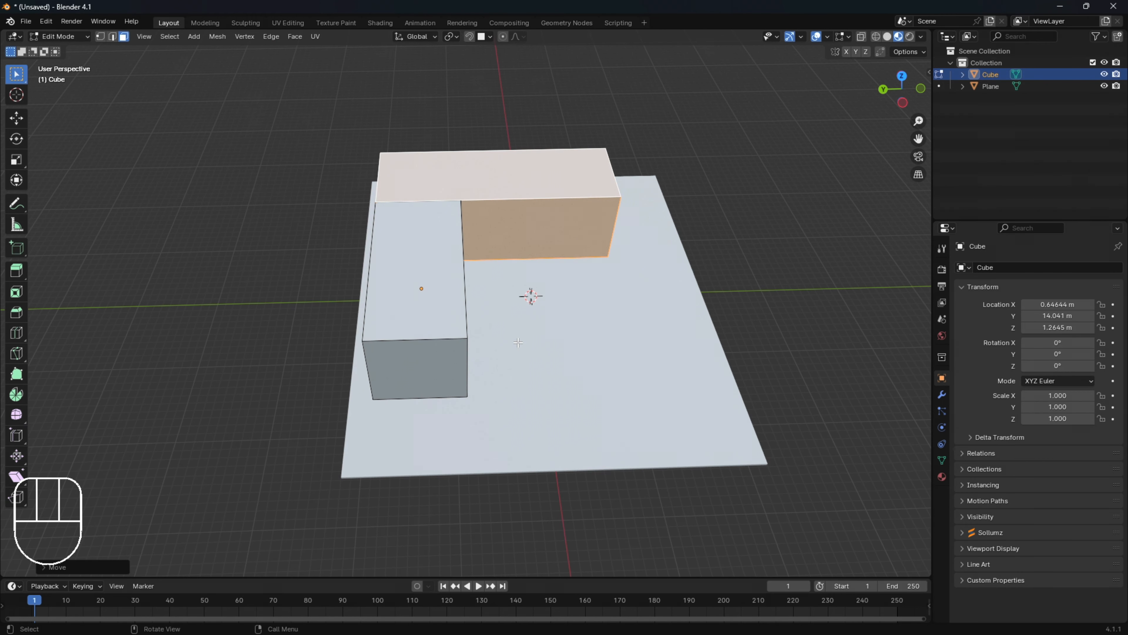
# Step: Return to Object Mode, select the ground plane and scale it up uniformly to about twice its size
pyautogui.click(529, 345)
pyautogui.click(528, 344)
pyautogui.press('Tab')
pyautogui.click(531, 348)
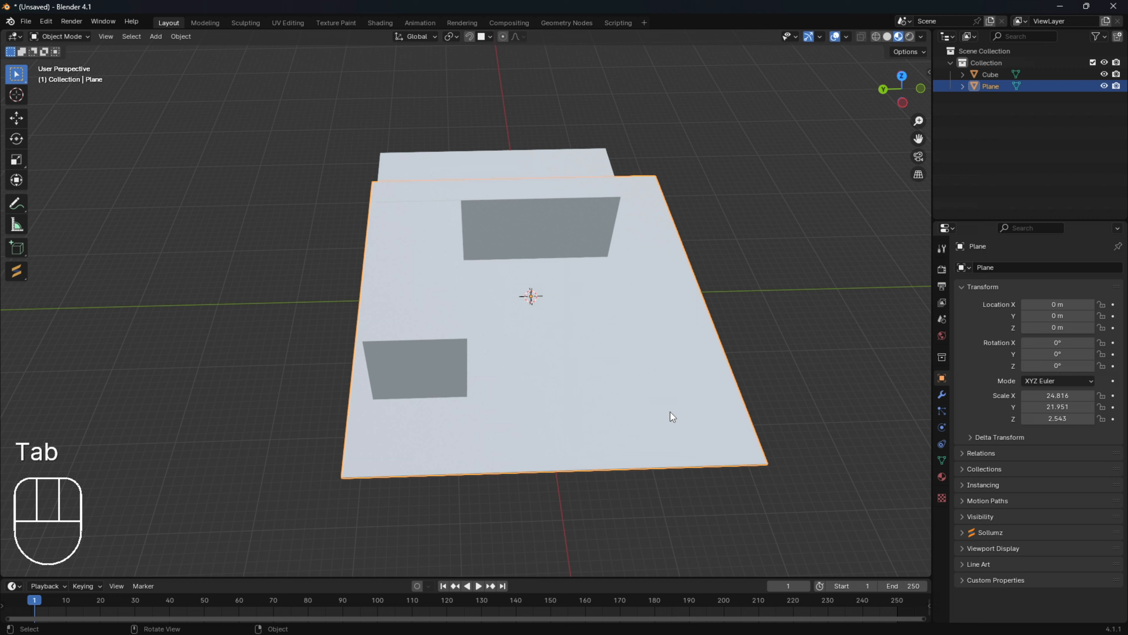
pyautogui.press('s')
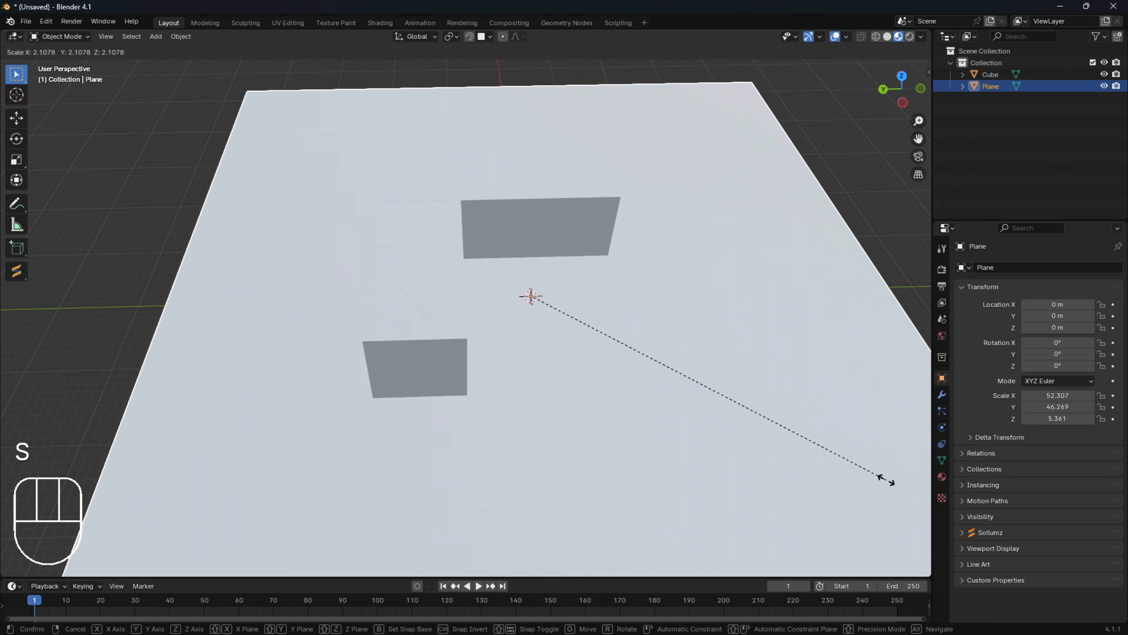
pyautogui.click(874, 474)
# Step: Enter Edit Mode on the ground plane and change the viewport shading to Solid
pyautogui.moveTo(763, 443); pyautogui.dragTo(575, 337, button='middle')
pyautogui.scroll(-4, 622, 395)
pyautogui.scroll(3, 516, 338)
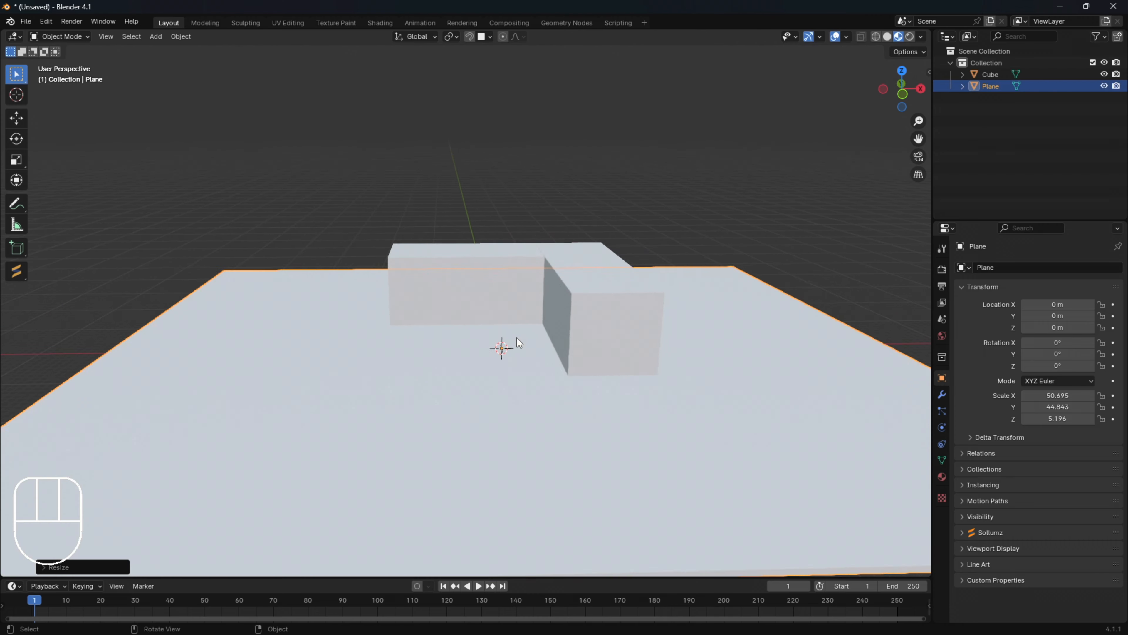
pyautogui.scroll(2, 517, 338)
pyautogui.press('Tab')
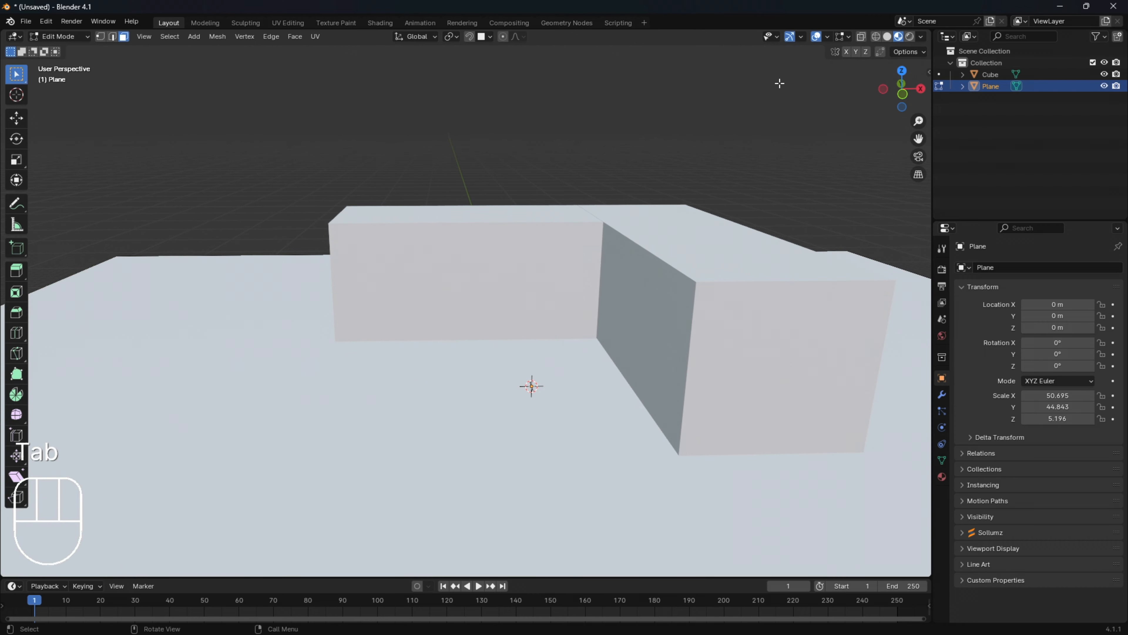
pyautogui.click(887, 37)
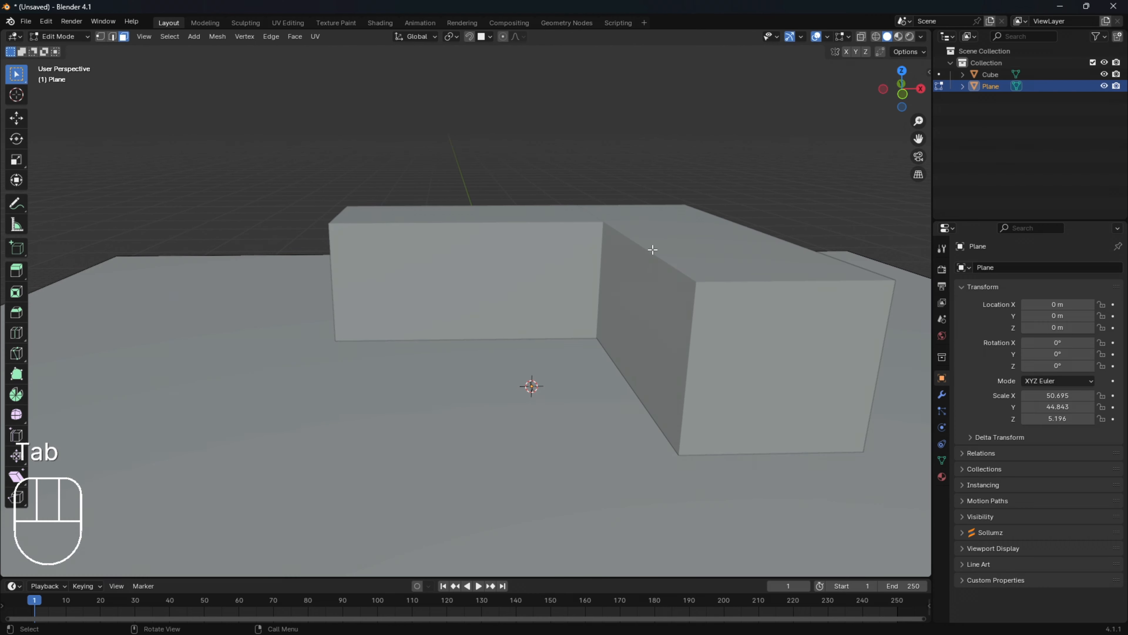
# Step: Switch Edit Mode from the plane to the Cube object and select both of its linked blocks
pyautogui.moveTo(653, 249); pyautogui.dragTo(649, 302, button='middle')
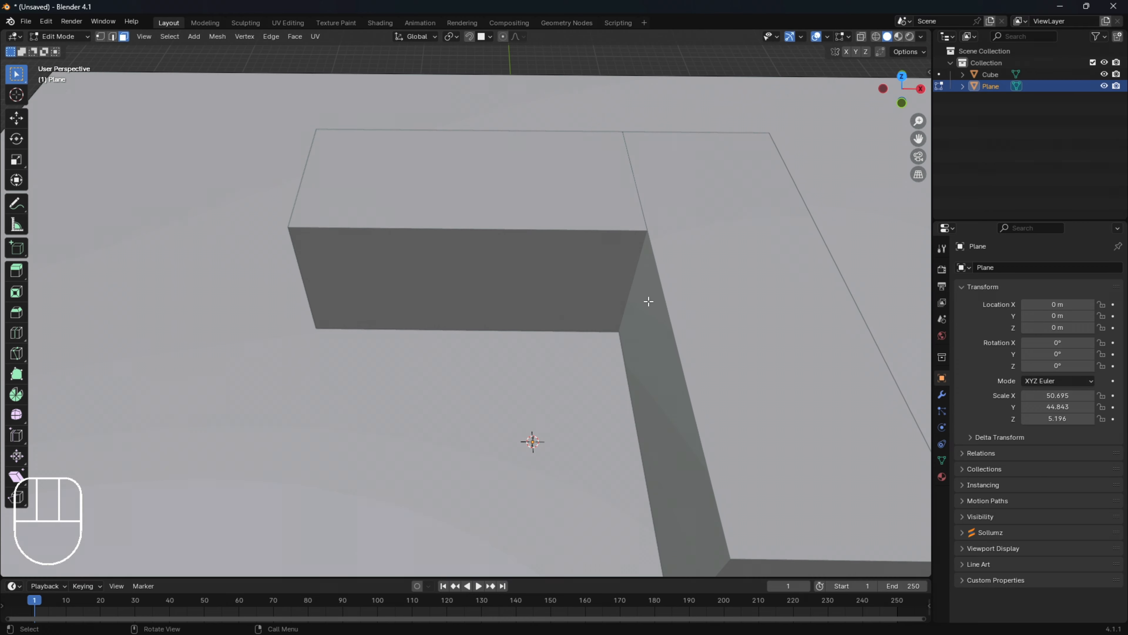
pyautogui.press('Tab')
pyautogui.click(698, 267)
pyautogui.press('Tab')
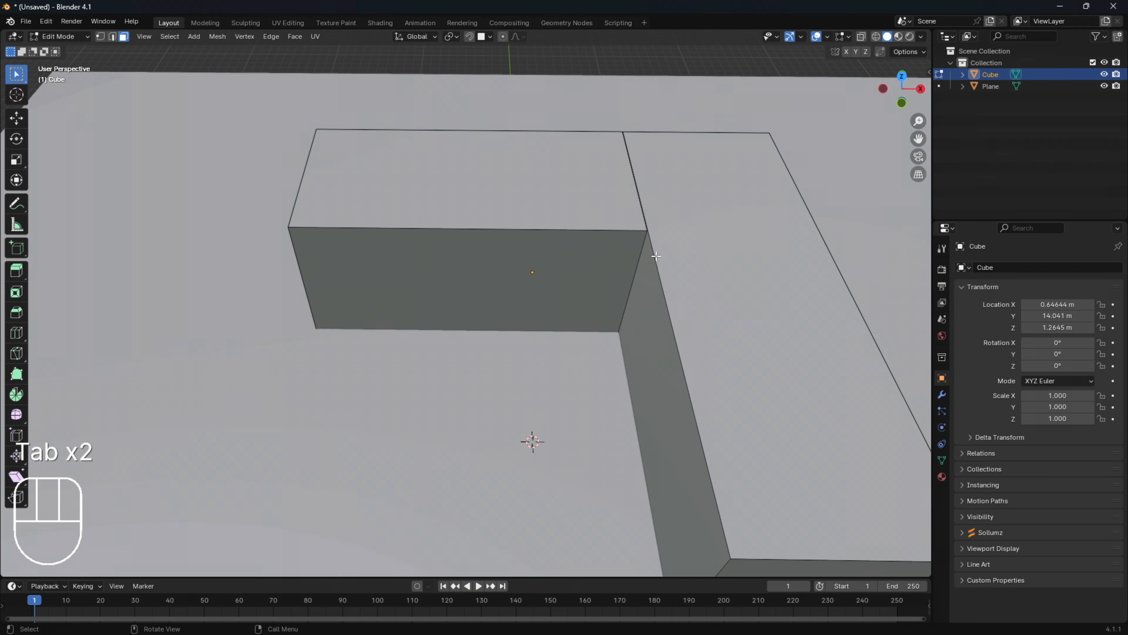
pyautogui.moveTo(651, 283); pyautogui.dragTo(612, 285, button='middle')
pyautogui.scroll(-4, 656, 264)
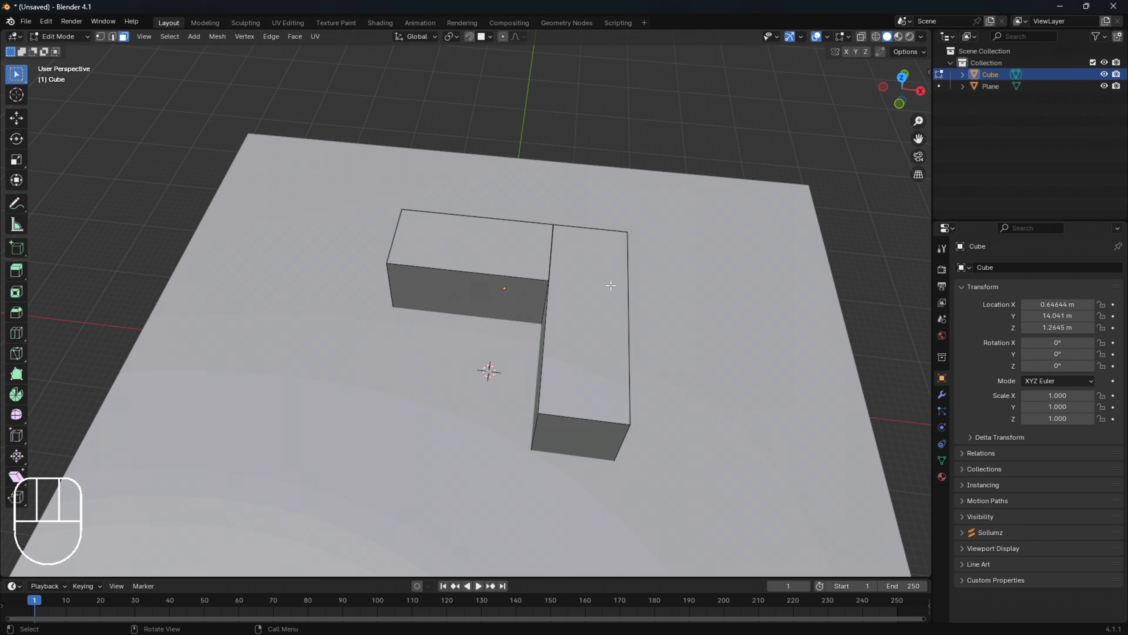
pyautogui.click(578, 295)
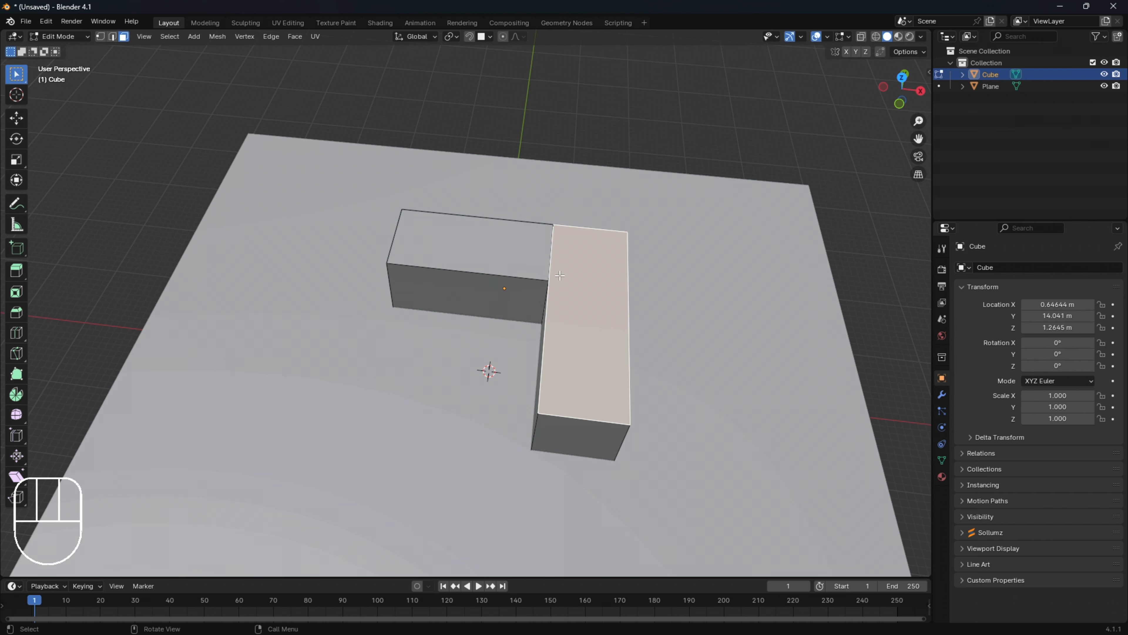
pyautogui.press('l')
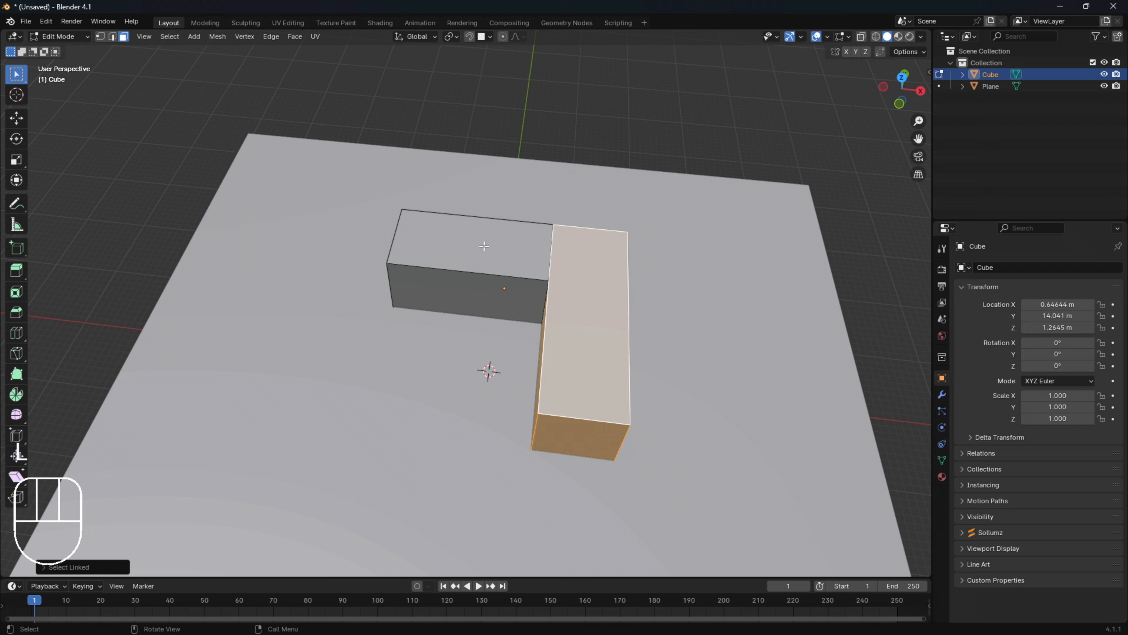
pyautogui.press('l')
pyautogui.moveTo(577, 257); pyautogui.dragTo(574, 284, button='middle')
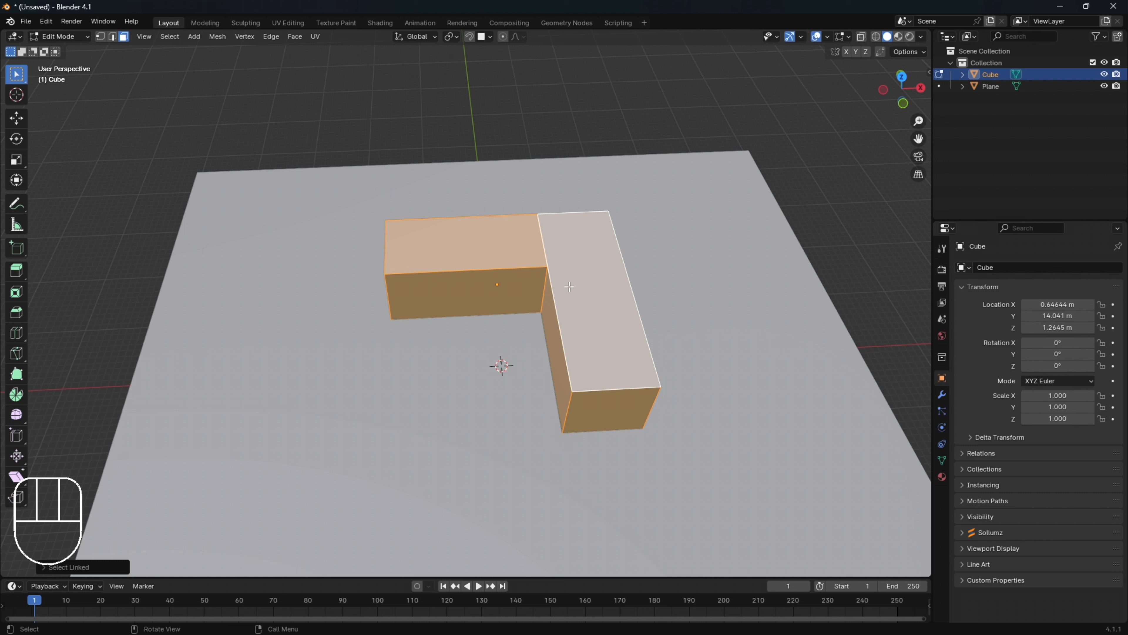
# Step: Move both selected blocks about 6 m along X and about 5 m along Y in Edit Mode
pyautogui.press('g')
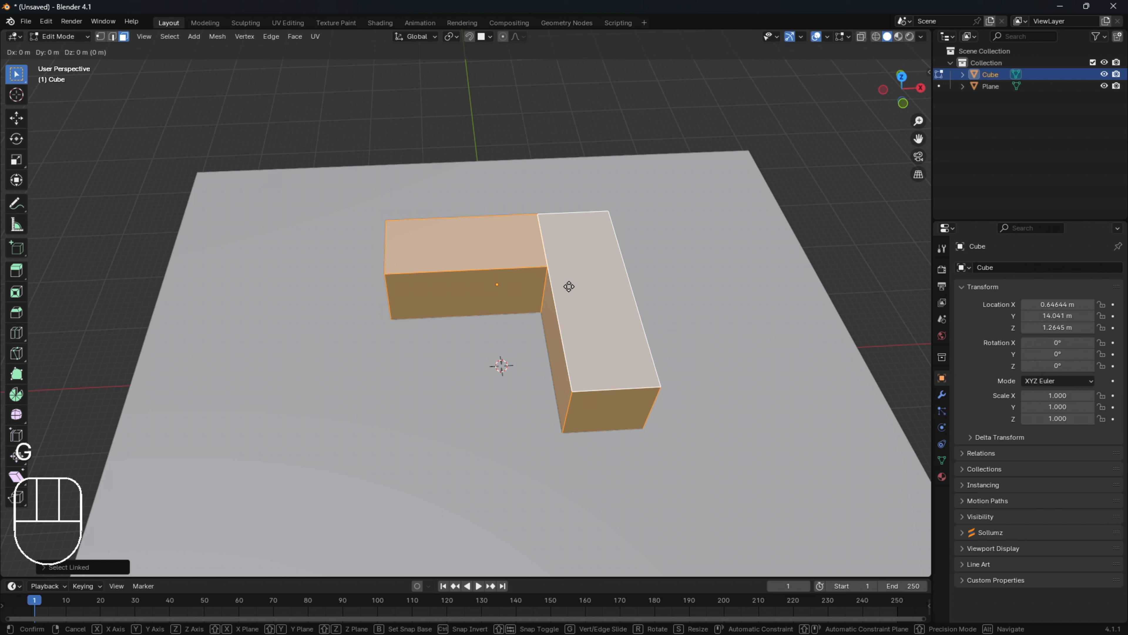
pyautogui.press('x')
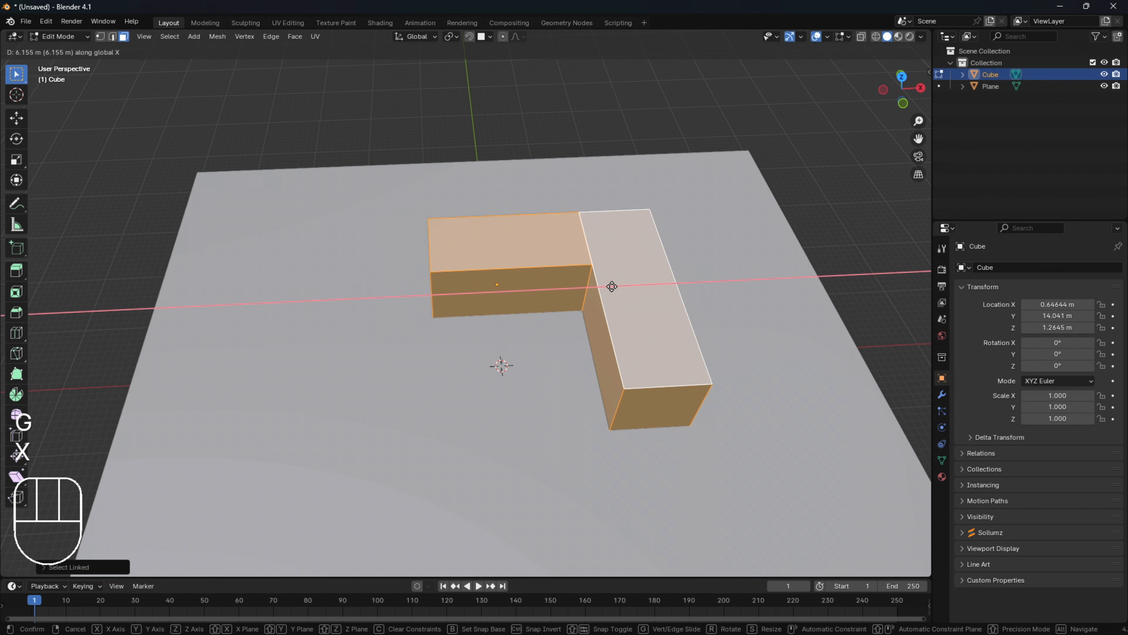
pyautogui.click(614, 286)
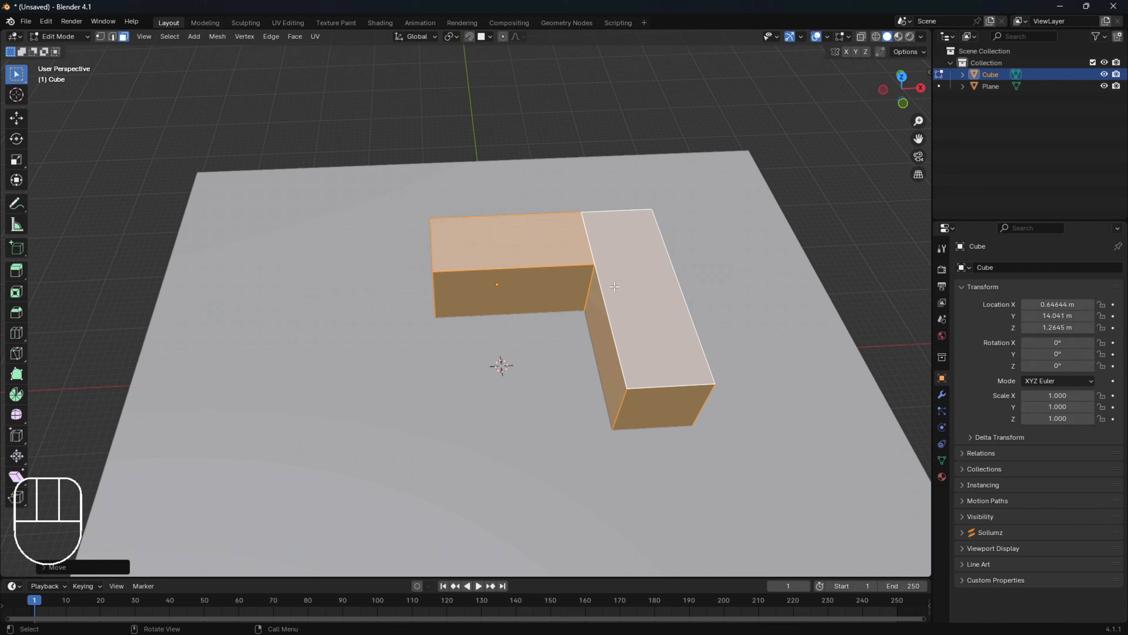
pyautogui.press('g')
pyautogui.press('y')
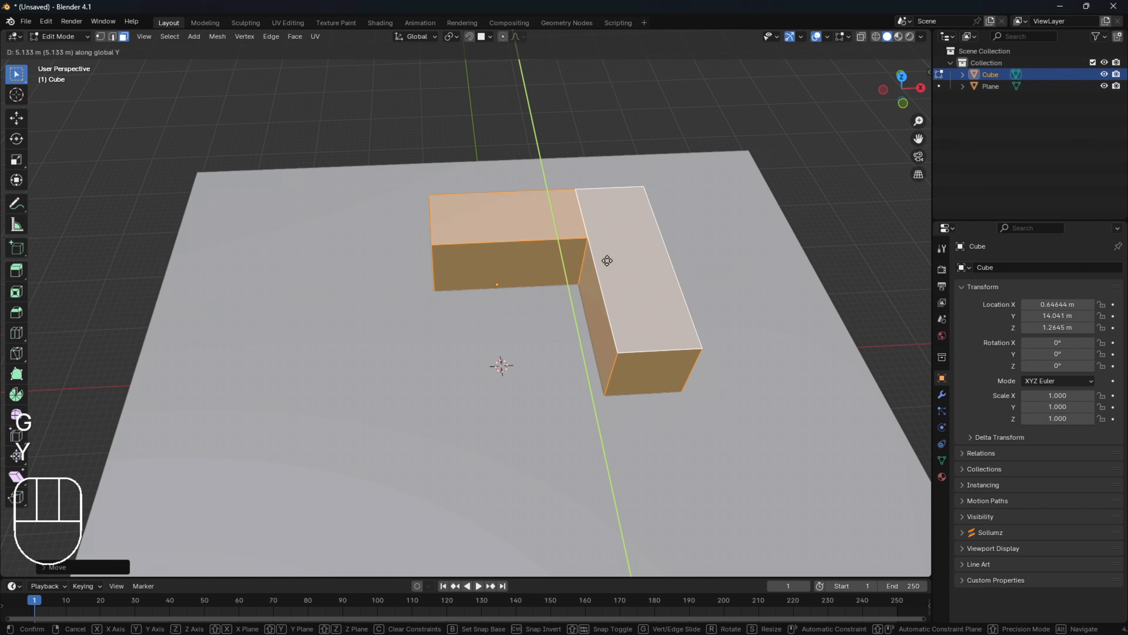
pyautogui.click(608, 261)
# Step: Leave Edit Mode to view the deselected blocks in Object Mode, and re-enter Edit Mode on the Cube object
pyautogui.moveTo(607, 260); pyautogui.dragTo(567, 261, button='middle')
pyautogui.scroll(6, 568, 267)
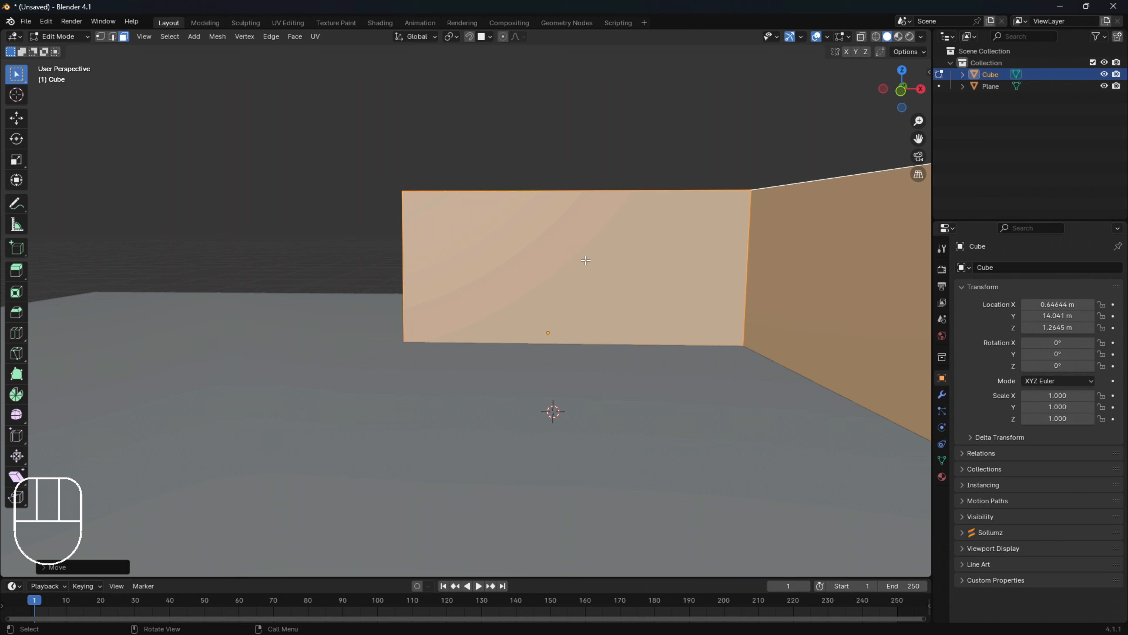
pyautogui.press('Tab')
pyautogui.moveTo(606, 290); pyautogui.dragTo(330, 193, button='middle')
pyautogui.click(330, 195)
pyautogui.moveTo(590, 240); pyautogui.dragTo(653, 266, button='middle')
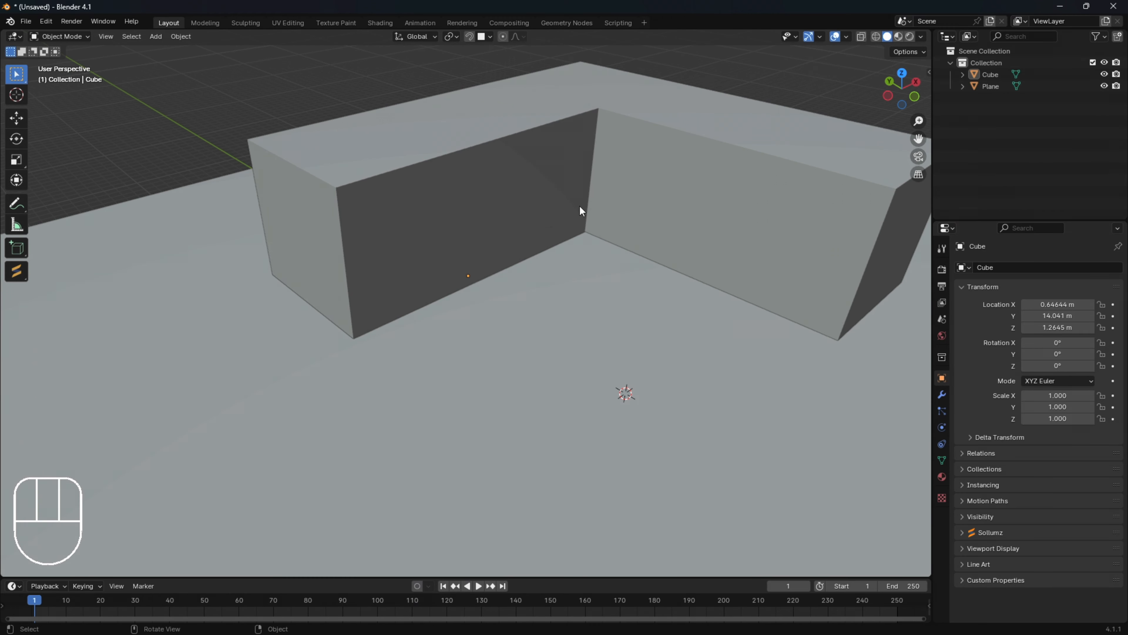
pyautogui.press('Tab')
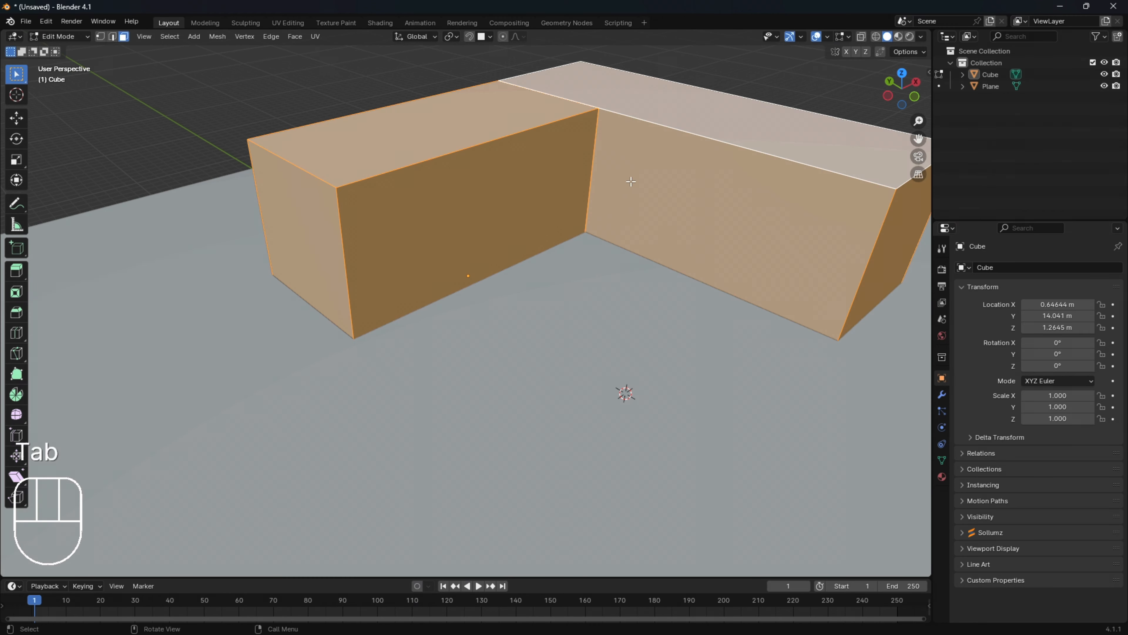
pyautogui.moveTo(630, 182); pyautogui.dragTo(554, 174, button='middle')
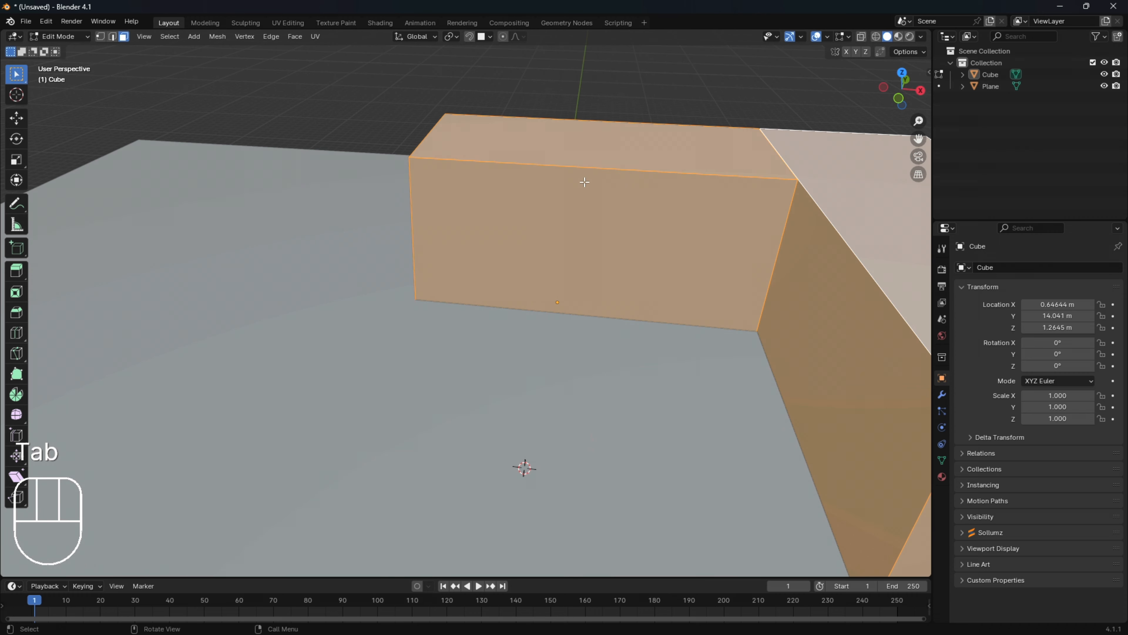
# Step: Select all linked faces of the rear block and look through its face operations, including the UV Unwrap Faces options
pyautogui.click(582, 184)
pyautogui.hotkey('ctrl', 'l')
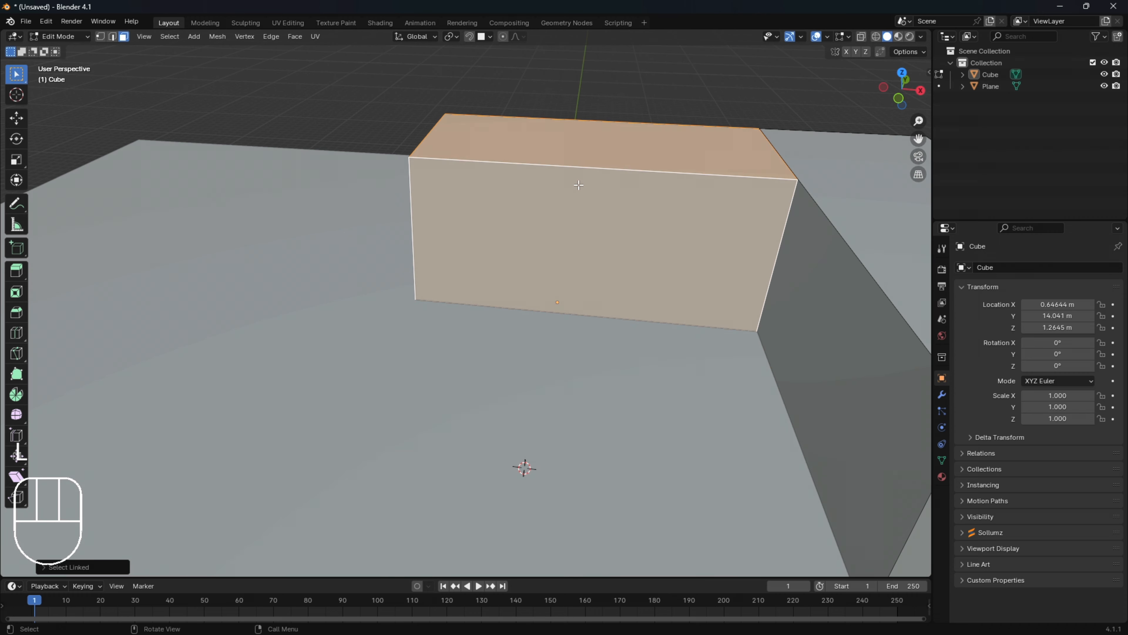
pyautogui.rightClick(579, 184)
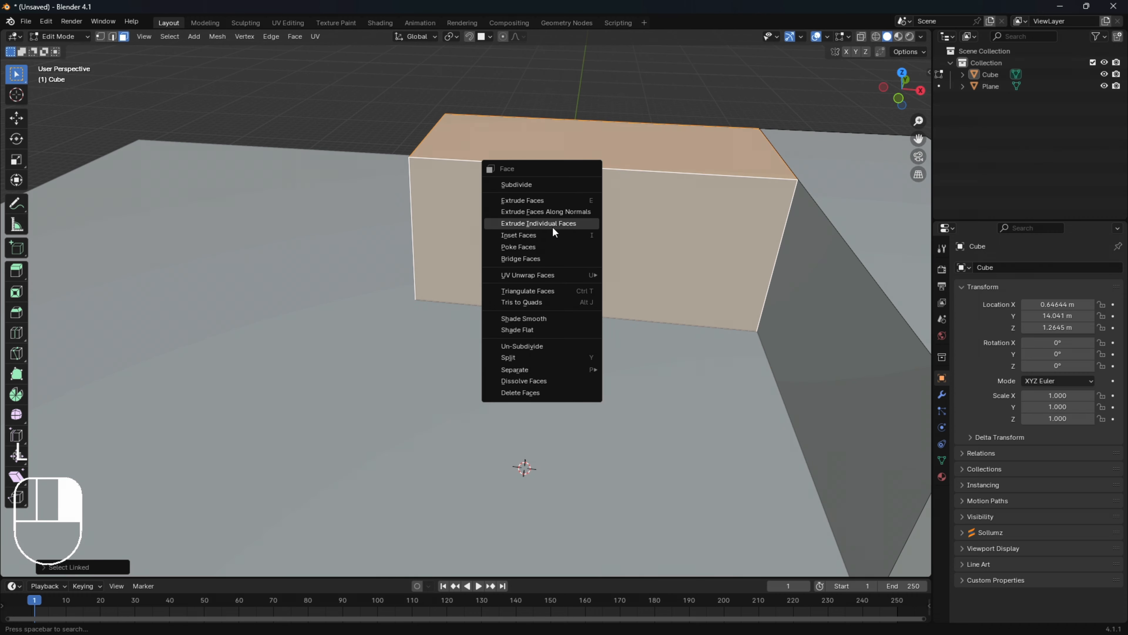
pyautogui.moveTo(549, 281)
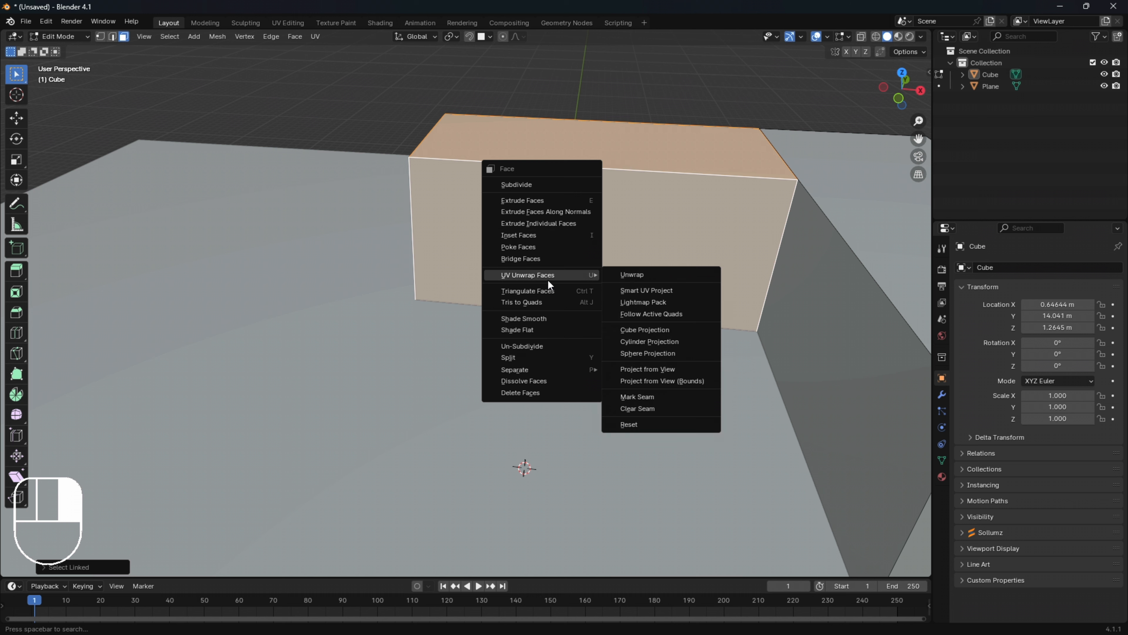
pyautogui.rightClick(630, 167)
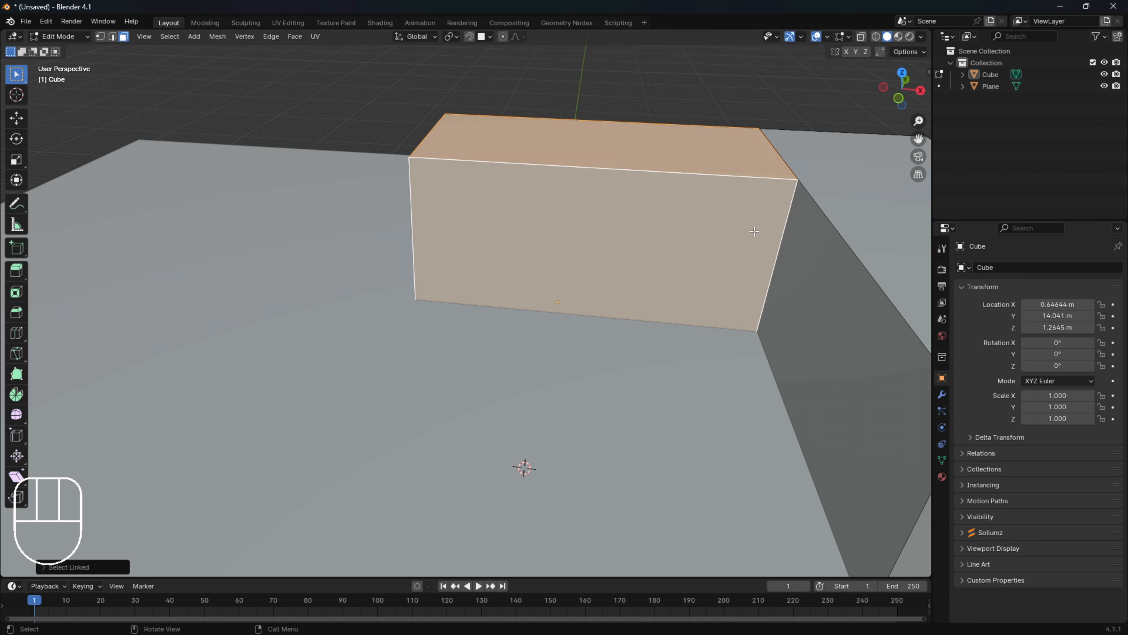
# Step: Return to Object Mode, select the L-shaped Cube object and set its origin to its geometry
pyautogui.press('Tab')
pyautogui.click(606, 212)
pyautogui.rightClick(605, 211)
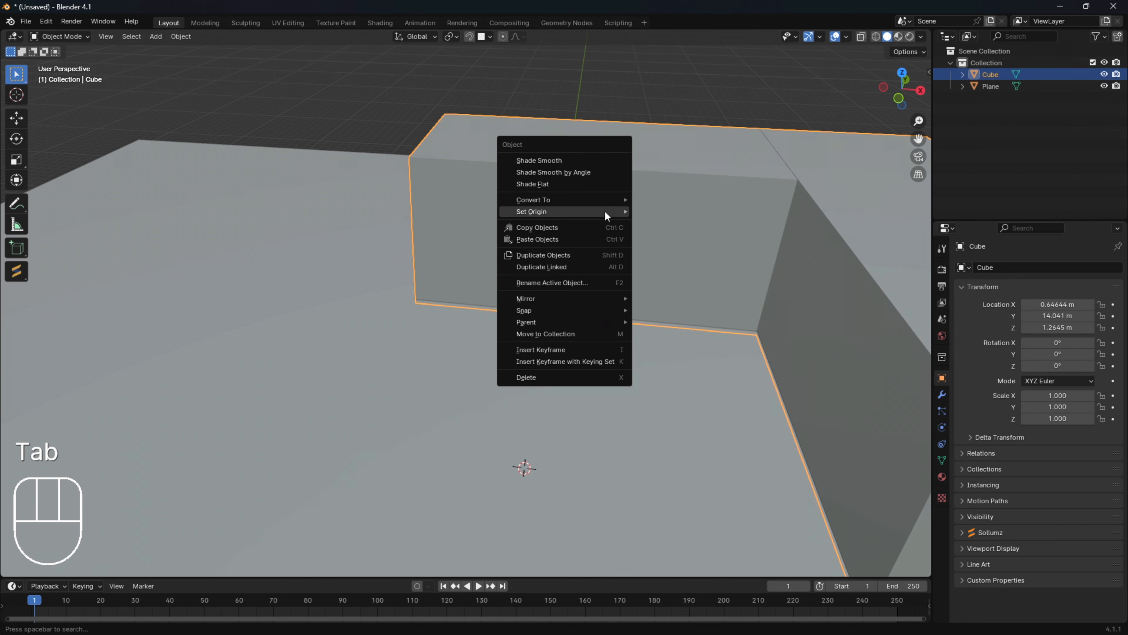
pyautogui.moveTo(593, 211)
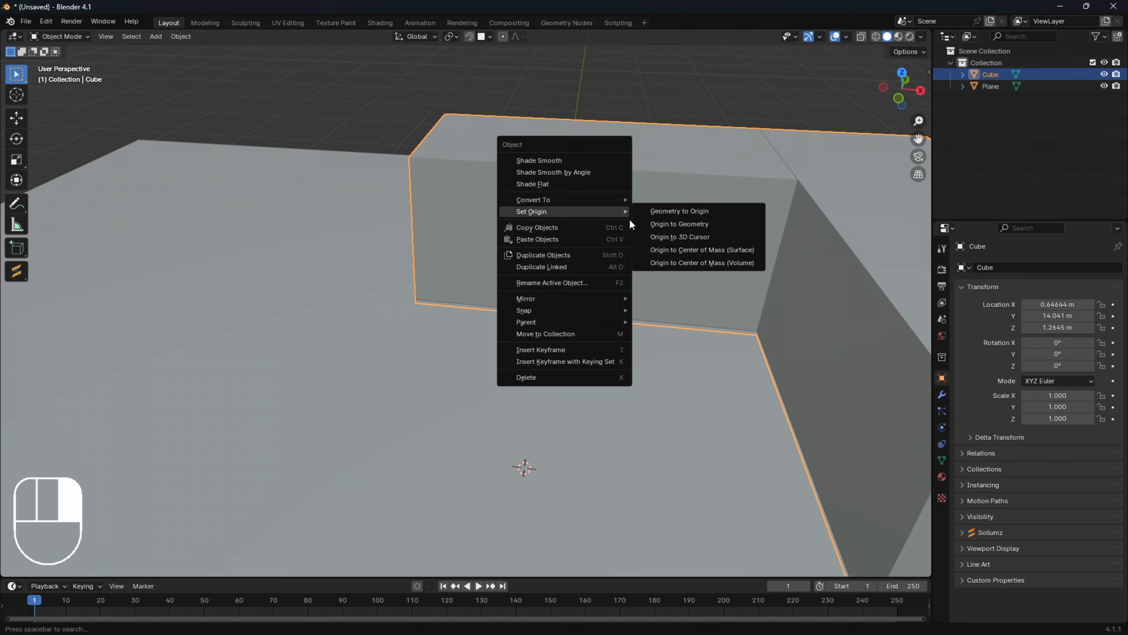
pyautogui.click(668, 224)
# Step: Try rotating the Cube object freely about its origin
pyautogui.moveTo(665, 274); pyautogui.dragTo(703, 261, button='middle')
pyautogui.press('r')
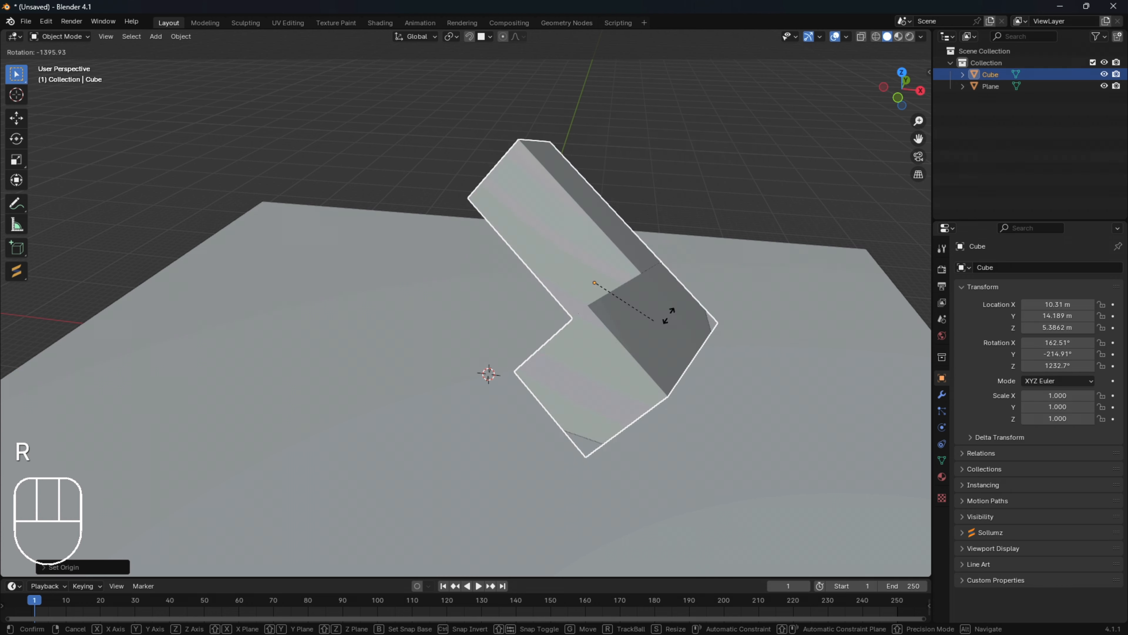
pyautogui.rightClick(573, 323)
pyautogui.moveTo(573, 323); pyautogui.dragTo(608, 314, button='middle')
pyautogui.rightClick(596, 276)
pyautogui.moveTo(598, 278)
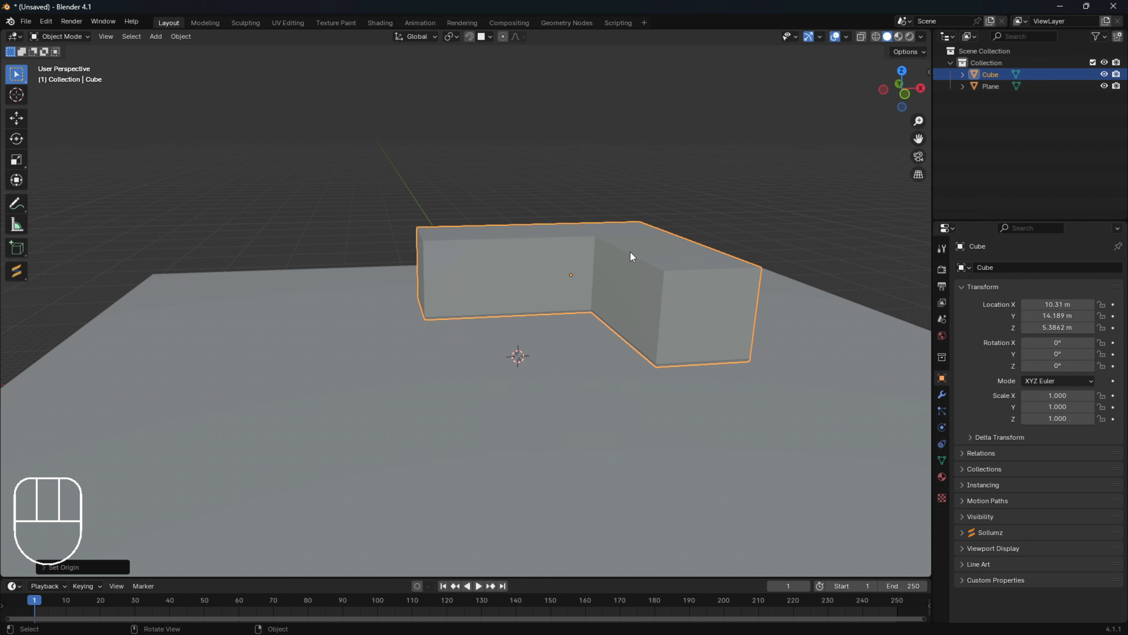
# Step: Turn on snapping and move the Cube object so that its base rests on the ground plane
pyautogui.scroll(4, 633, 257)
pyautogui.moveTo(696, 242); pyautogui.dragTo(676, 242, button='middle')
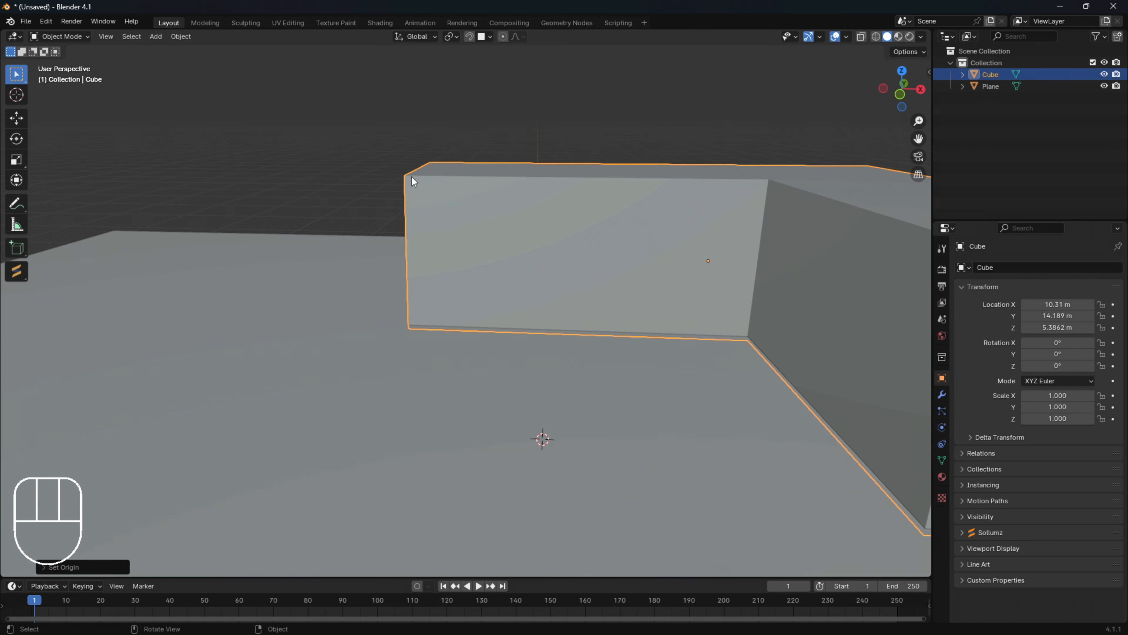
pyautogui.moveTo(613, 217); pyautogui.dragTo(577, 315, button='middle')
pyautogui.scroll(3, 455, 327)
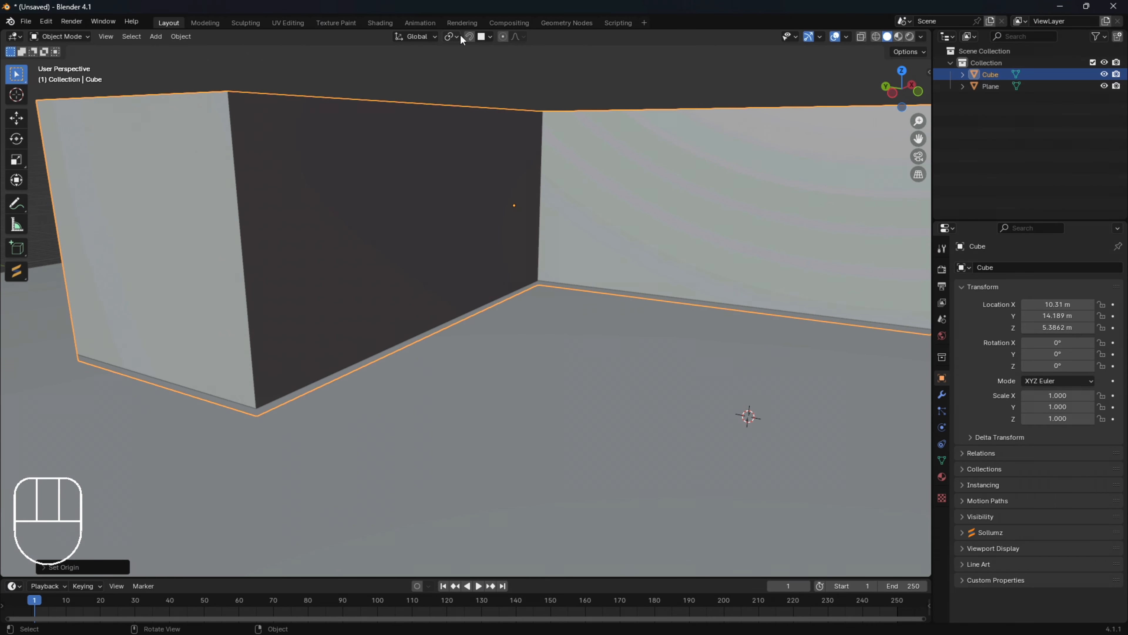
pyautogui.press('g')
pyautogui.click(533, 298)
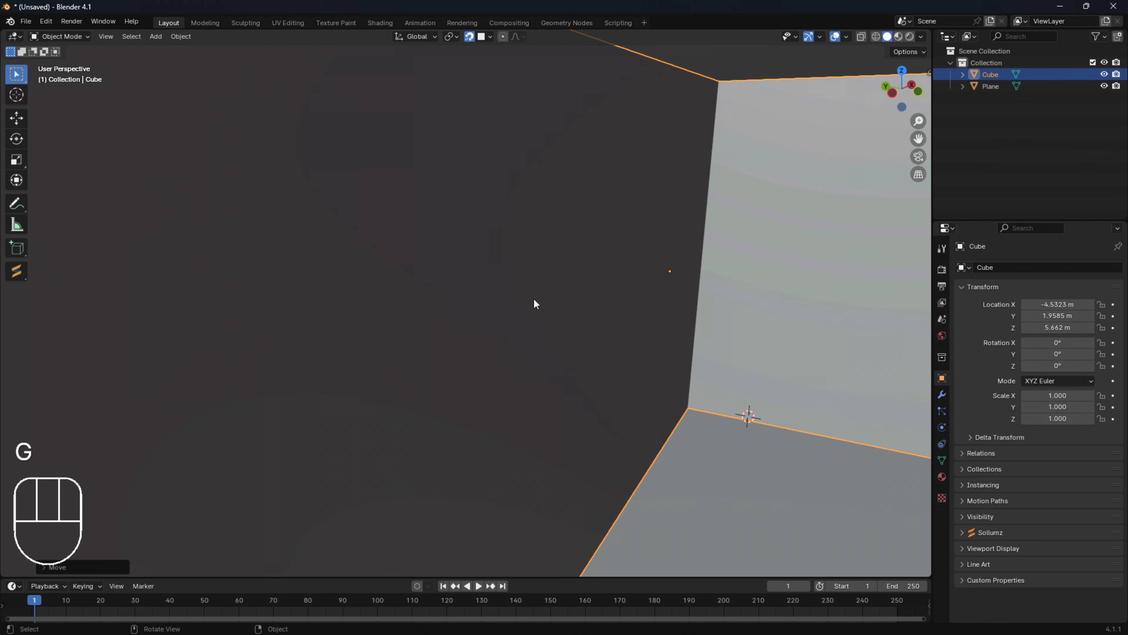
pyautogui.scroll(-5, 622, 290)
pyautogui.moveTo(614, 290); pyautogui.dragTo(533, 381, button='middle')
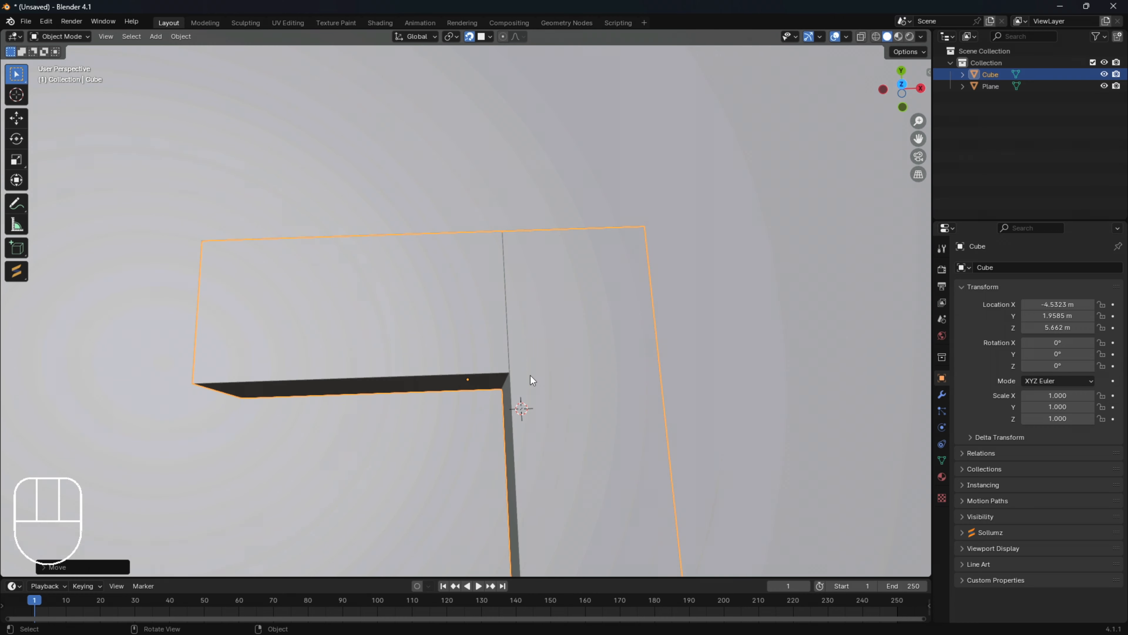
# Step: Move the Cube object about 13.7 m along Y and about 14.6 m along X across the ground plane
pyautogui.scroll(-5, 562, 348)
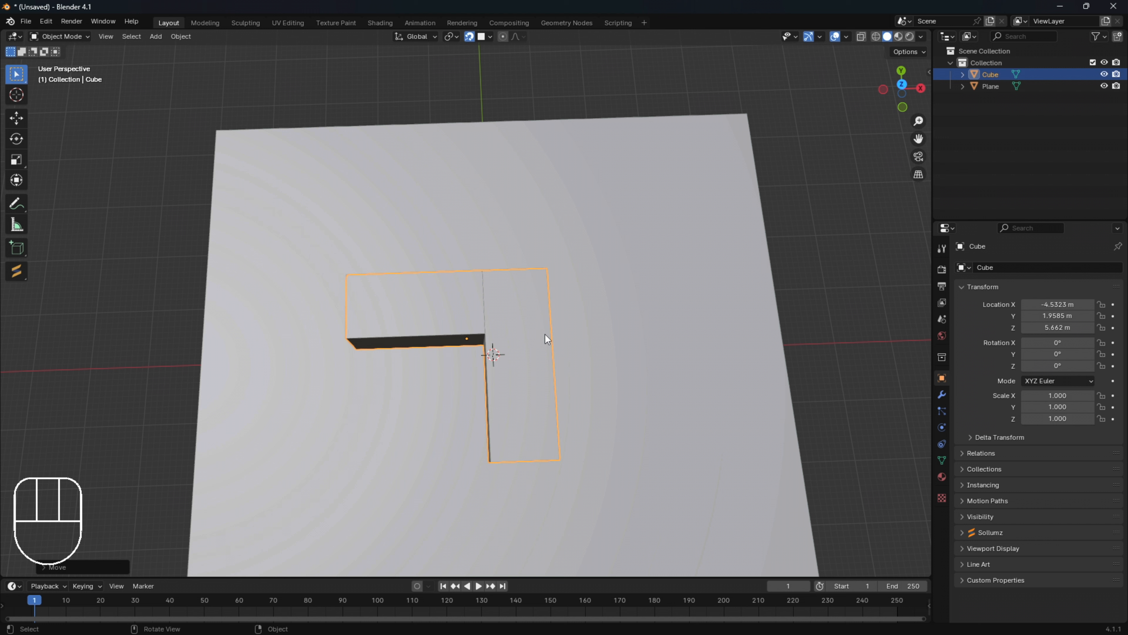
pyautogui.press('g')
pyautogui.press('y')
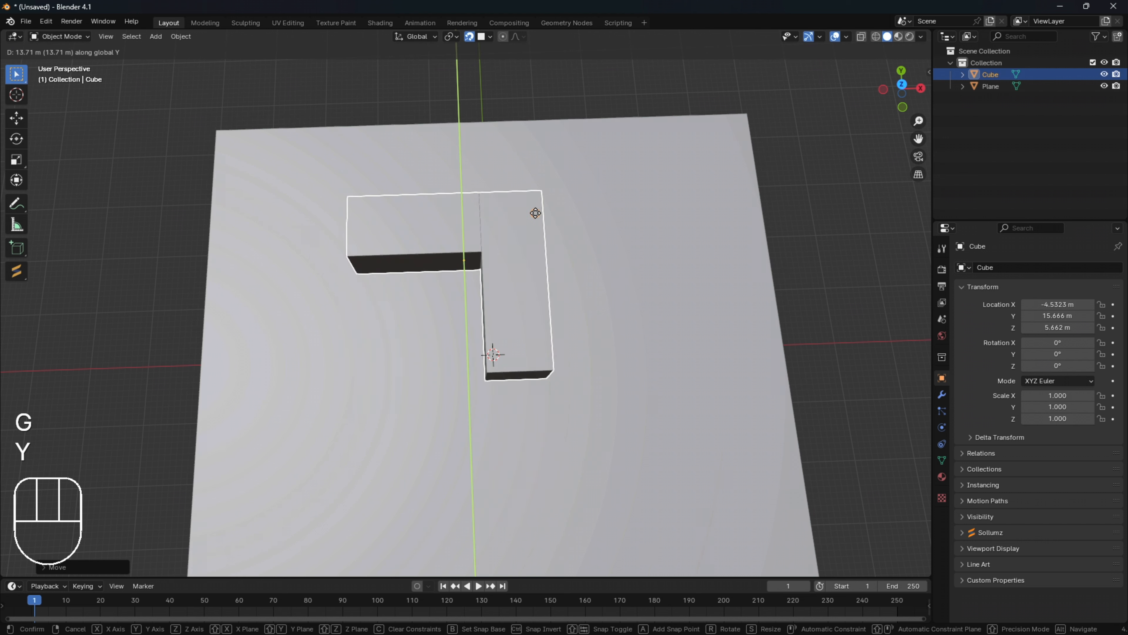
pyautogui.click(535, 214)
pyautogui.press('g')
pyautogui.press('x')
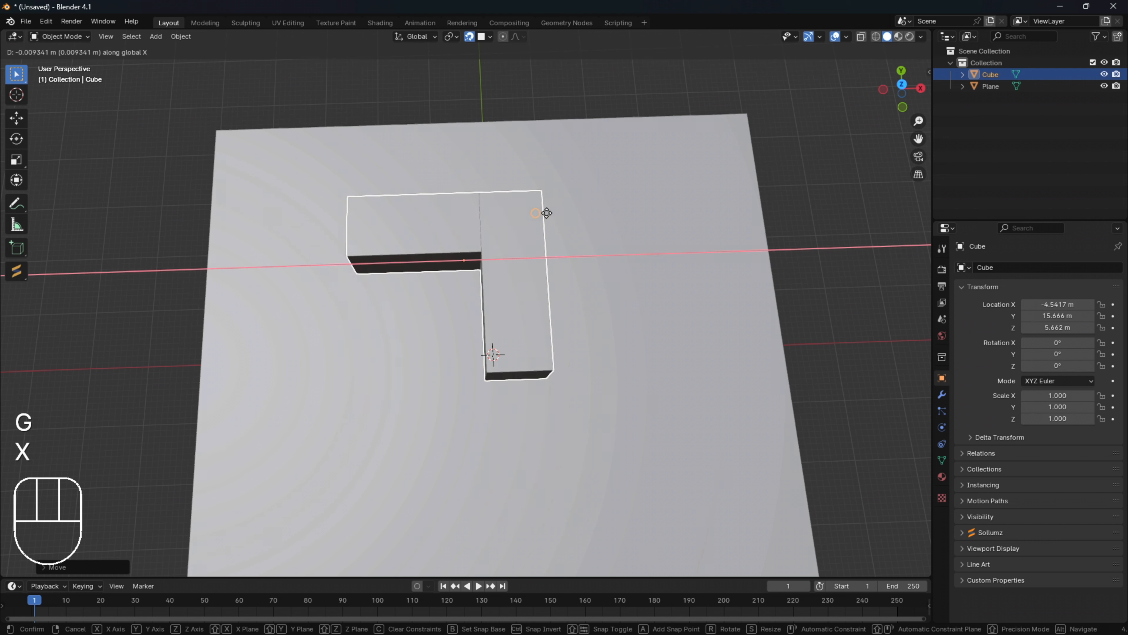
pyautogui.click(616, 208)
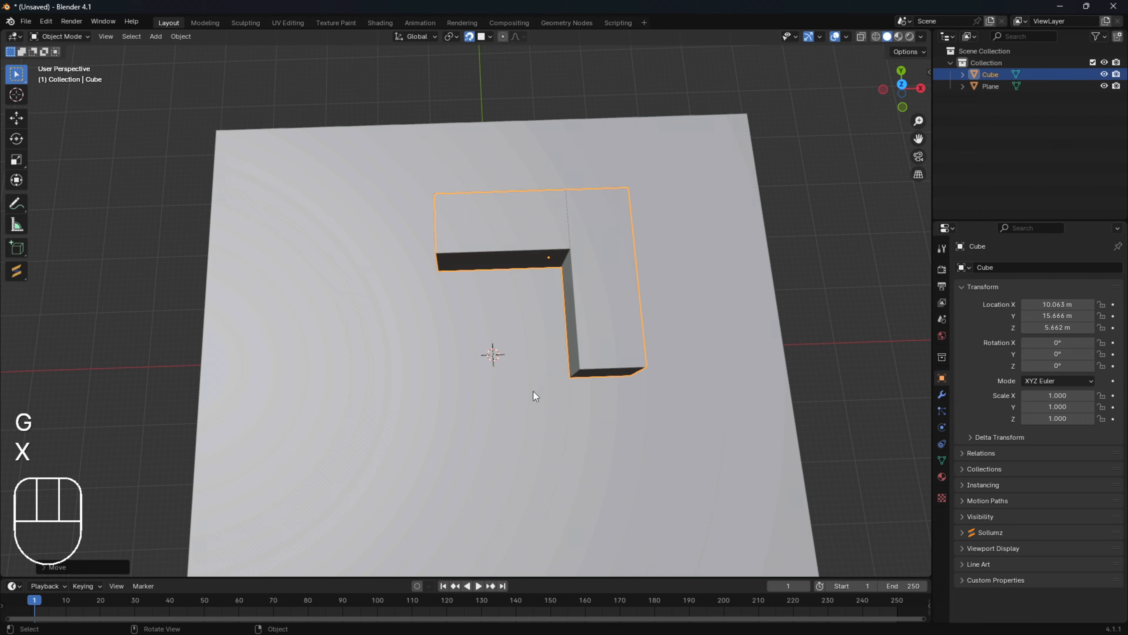
# Step: Check the building's base against the ground, turn off snapping and deselect the Cube object
pyautogui.moveTo(534, 391); pyautogui.dragTo(594, 284, button='middle')
pyautogui.scroll(8, 575, 289)
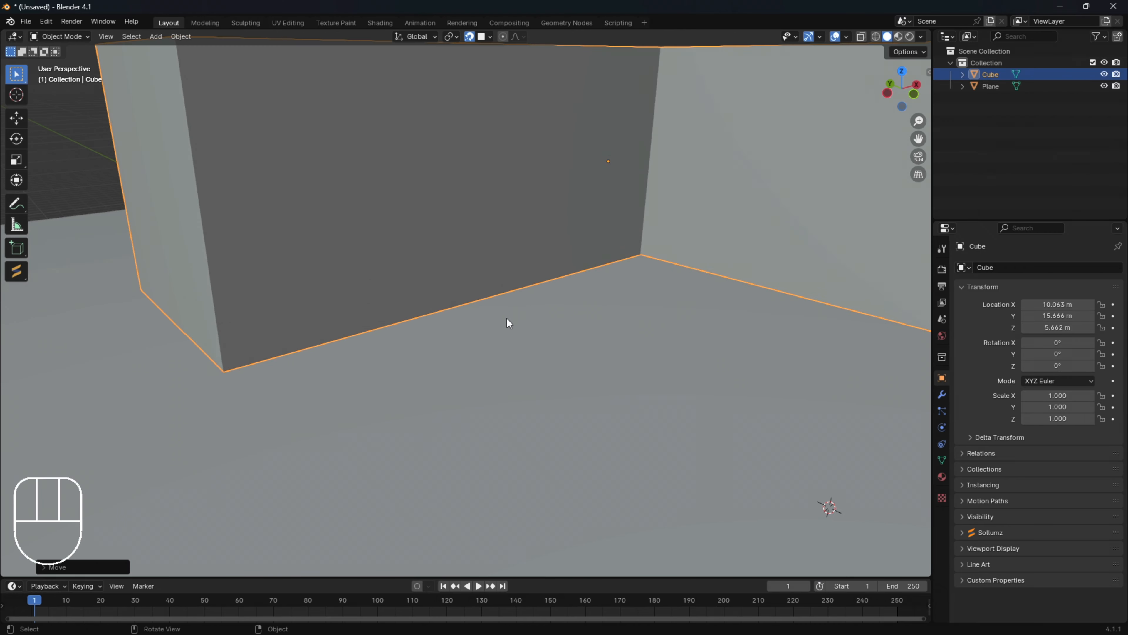
pyautogui.moveTo(471, 317); pyautogui.dragTo(453, 294, button='middle')
pyautogui.click(469, 36)
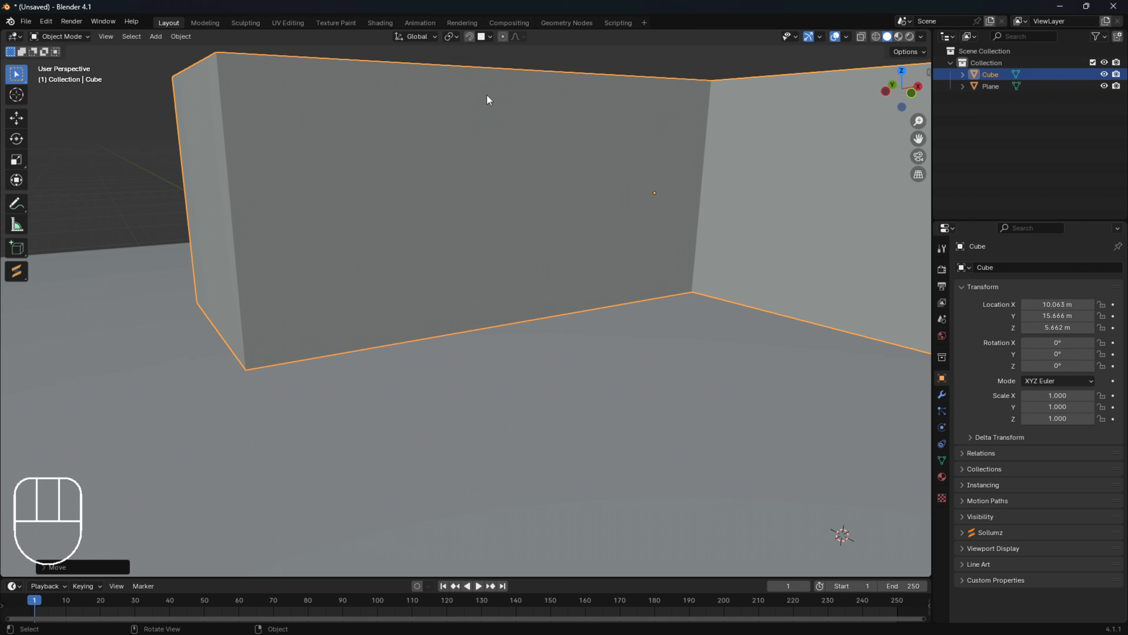
pyautogui.moveTo(487, 95); pyautogui.dragTo(548, 273, button='middle')
pyautogui.click(559, 166)
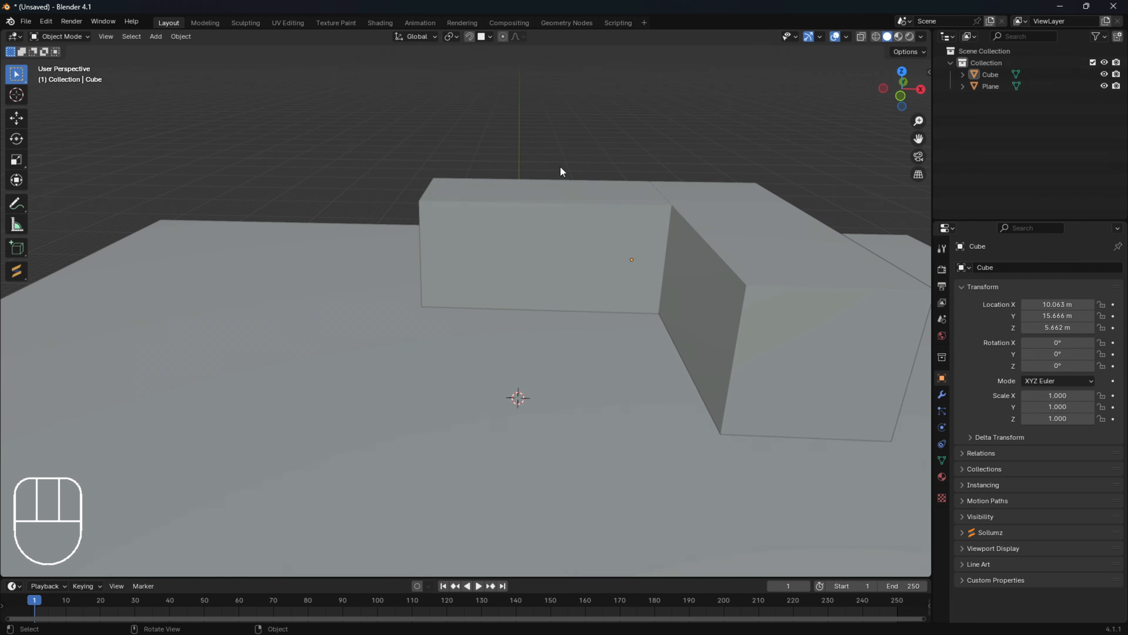
# Step: Add a new cube mesh at the 3D cursor in front of the L-shaped building
pyautogui.scroll(-2, 526, 382)
pyautogui.moveTo(526, 383)
pyautogui.mouseDown(button='middle')
pyautogui.moveTo(569, 381)
pyautogui.moveTo(514, 425)
pyautogui.moveTo(534, 411)
pyautogui.moveTo(576, 416)
pyautogui.moveTo(531, 433)
pyautogui.moveTo(524, 399)
pyautogui.moveTo(665, 362)
pyautogui.moveTo(572, 381)
pyautogui.moveTo(240, 375)
pyautogui.moveTo(538, 379)
pyautogui.moveTo(564, 369)
pyautogui.moveTo(527, 365)
pyautogui.mouseUp(button='middle')
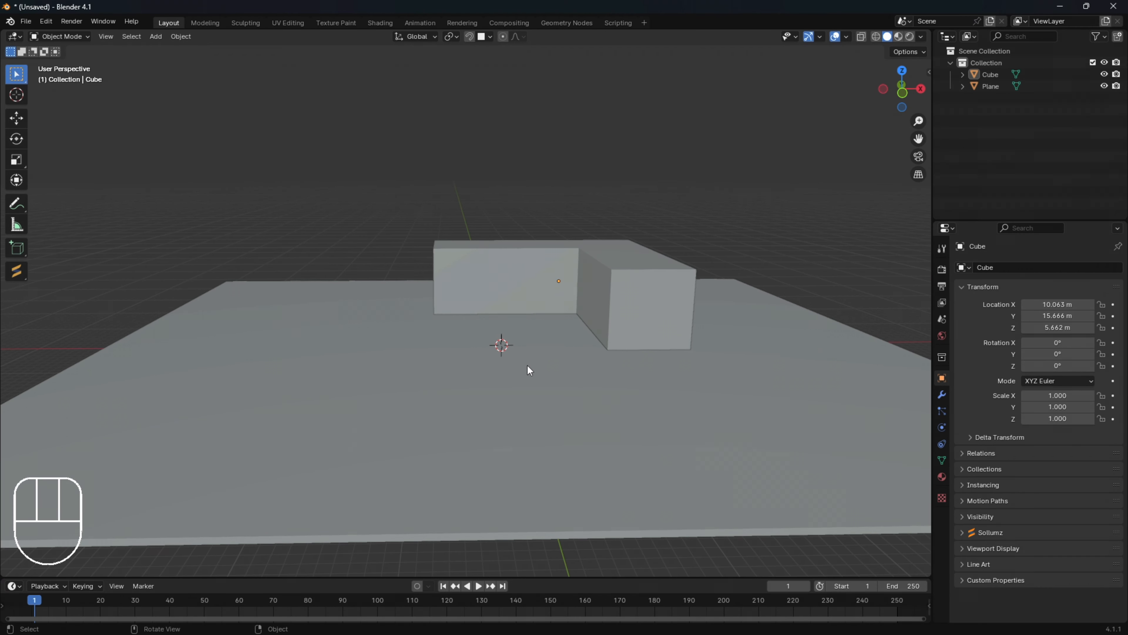
pyautogui.scroll(8, 542, 373)
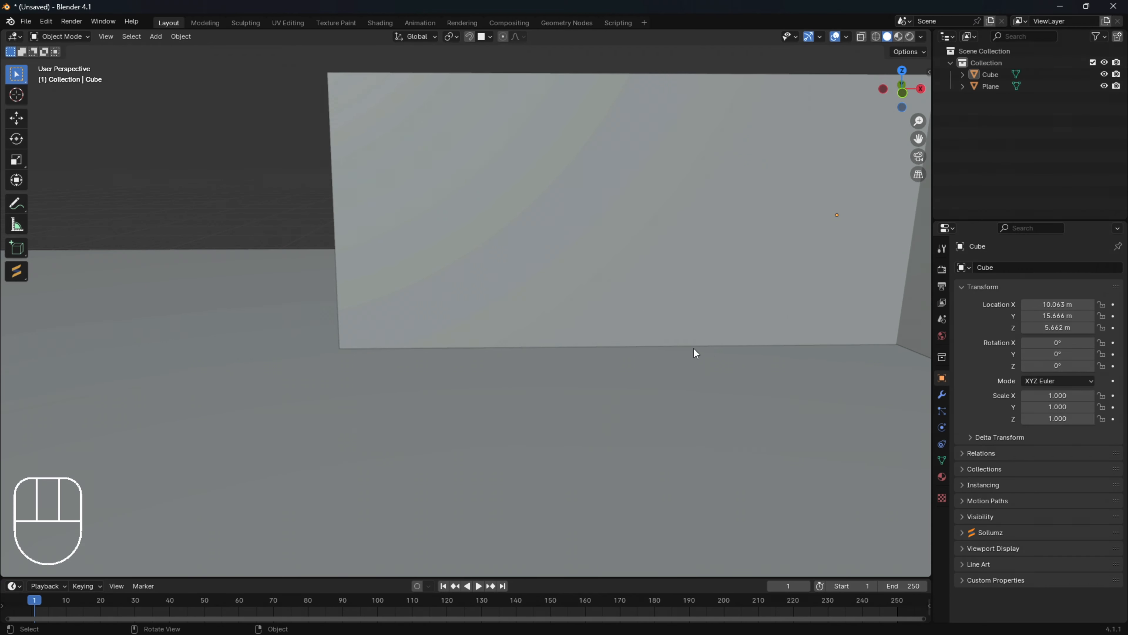
pyautogui.keyDown('shift'); pyautogui.moveTo(696, 353); pyautogui.dragTo(737, 352, button='middle'); pyautogui.keyUp('shift')
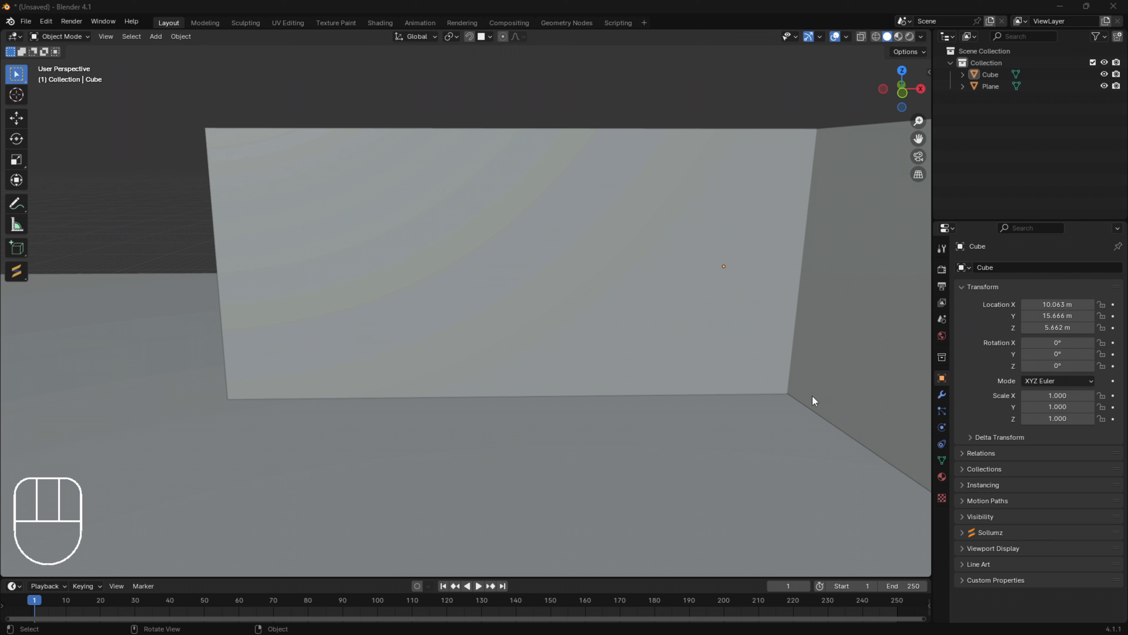
pyautogui.scroll(-2, 523, 336)
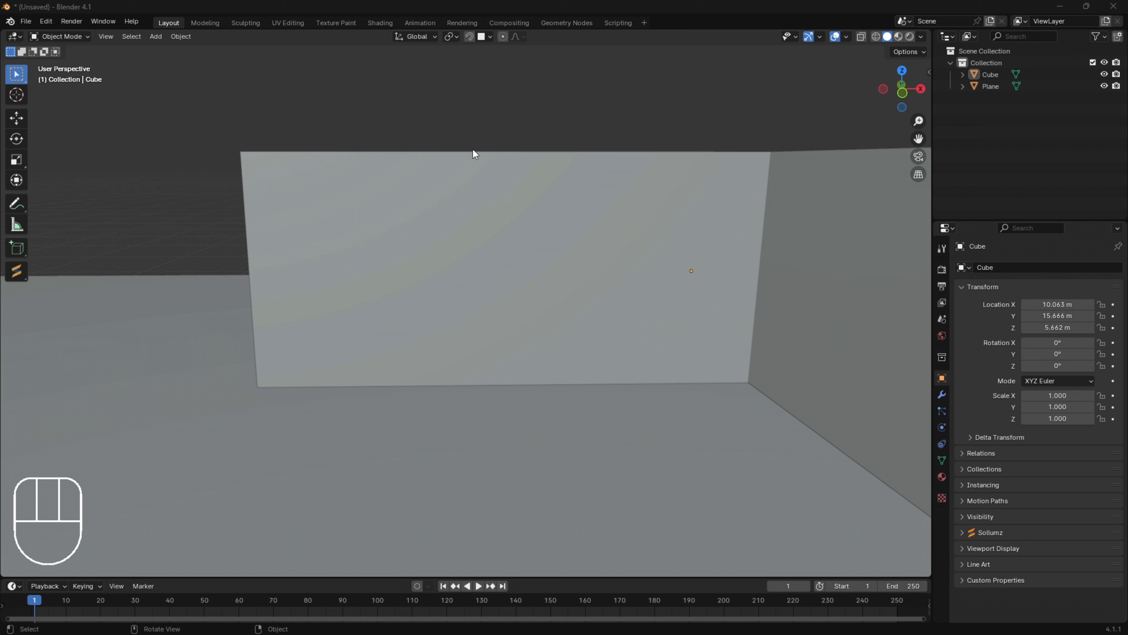
pyautogui.hotkey('shift', 'a')
pyautogui.moveTo(554, 342)
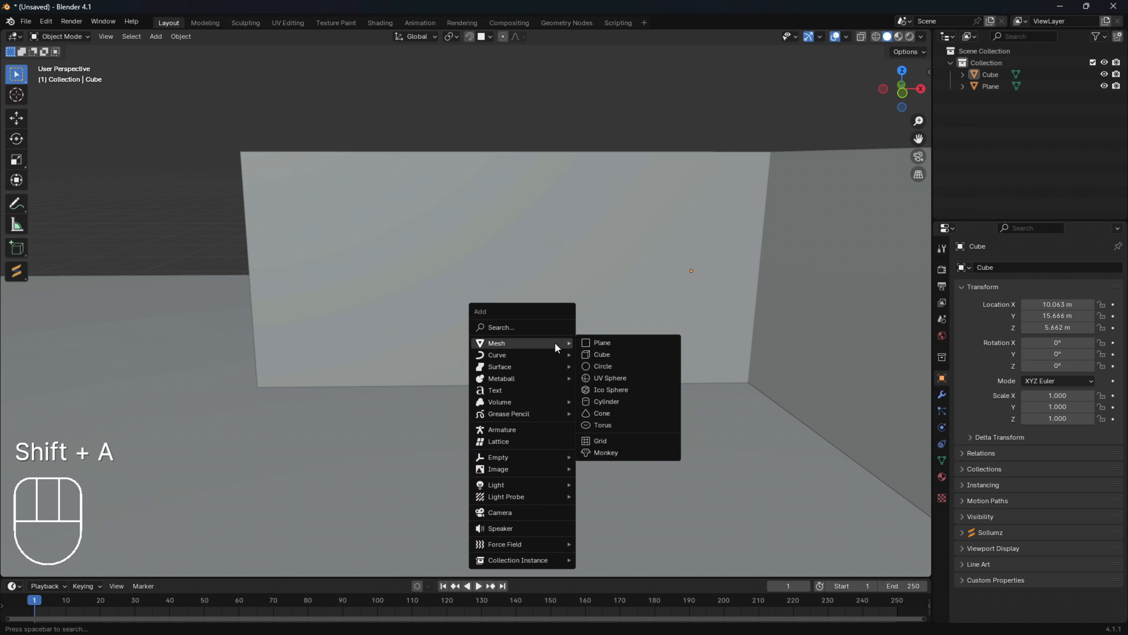
pyautogui.click(620, 358)
pyautogui.scroll(-5, 613, 397)
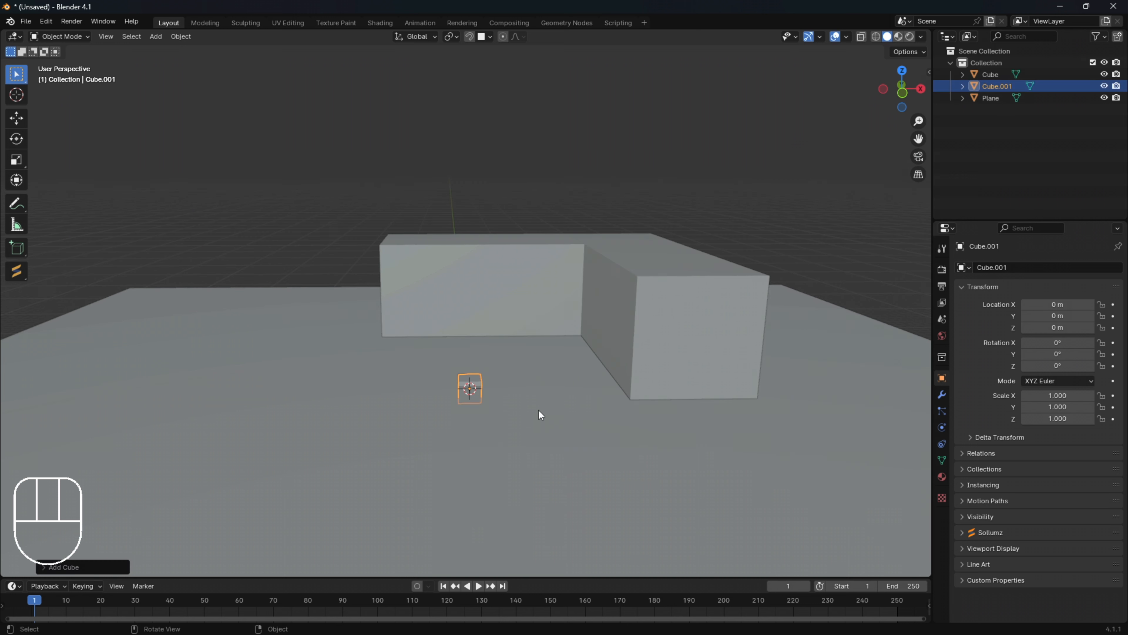
# Step: Raise the new cube about 2.19 m along Z so it sits above the ground plane
pyautogui.scroll(1, 507, 409)
pyautogui.moveTo(507, 409); pyautogui.dragTo(510, 378, button='middle')
pyautogui.press('g')
pyautogui.press('z')
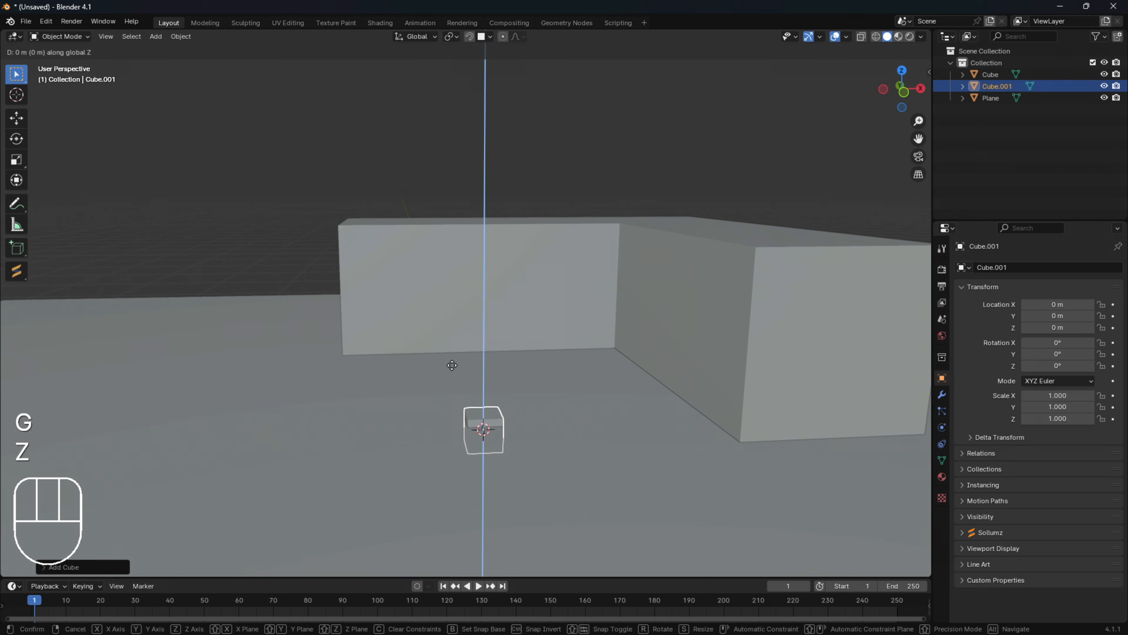
pyautogui.click(467, 329)
# Step: Scale the new cube to about 1.976 along Z to make it taller
pyautogui.moveTo(559, 392); pyautogui.dragTo(658, 380, button='middle')
pyautogui.press('s')
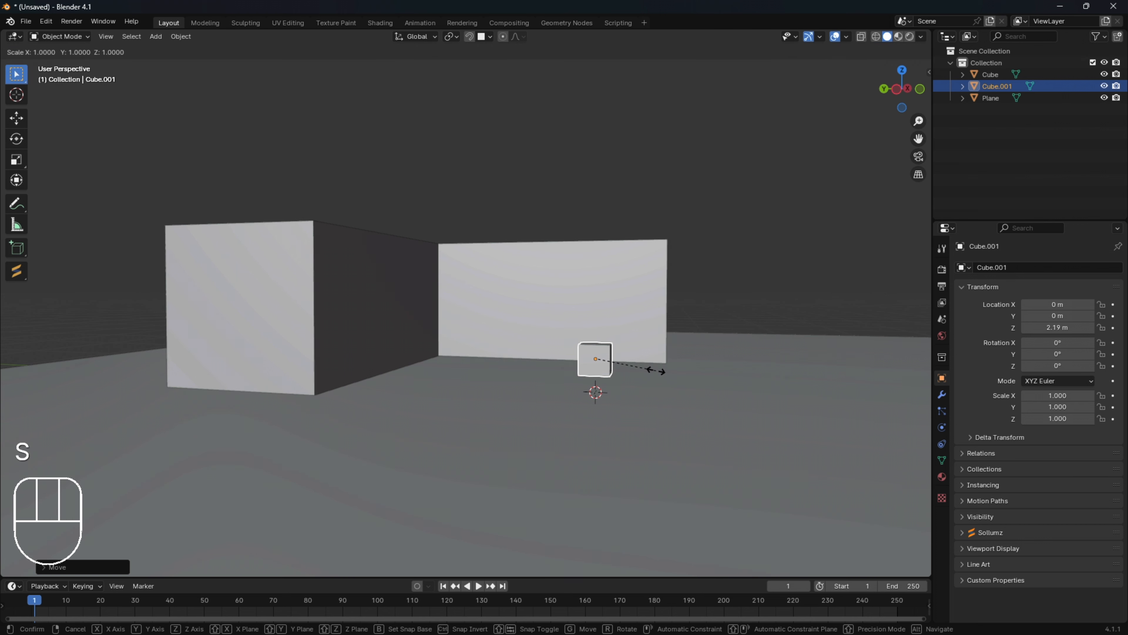
pyautogui.press('y')
pyautogui.press('z')
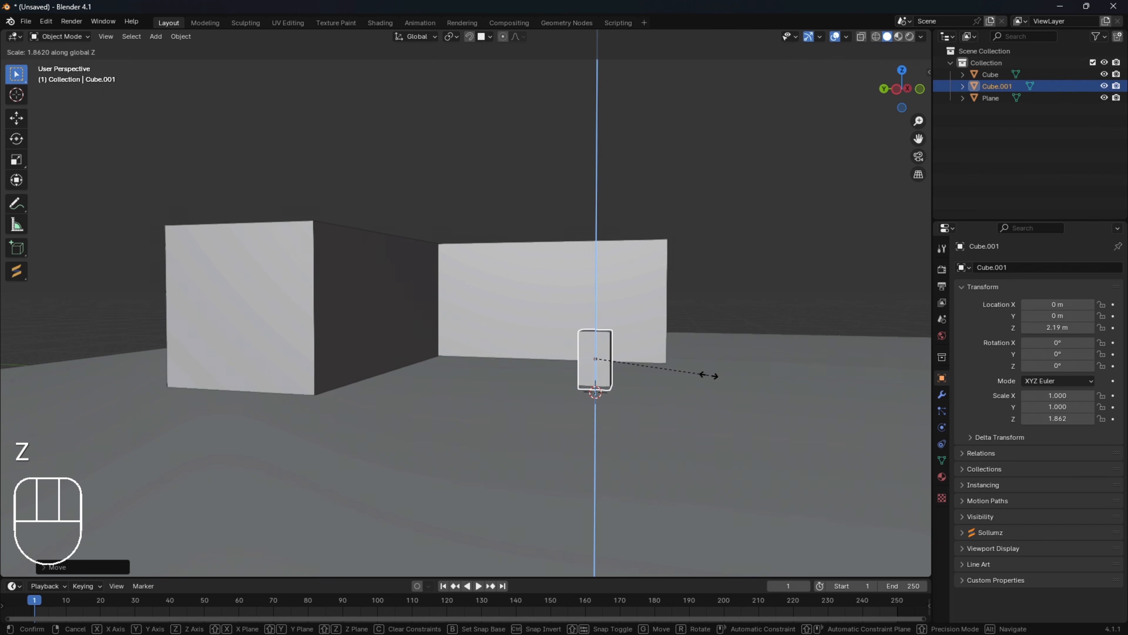
pyautogui.click(716, 376)
# Step: Scale the tall cube to about 1.277 along X to widen it into a door shape
pyautogui.moveTo(751, 373); pyautogui.dragTo(740, 422, button='middle')
pyautogui.moveTo(665, 394); pyautogui.dragTo(631, 366, button='middle')
pyautogui.press('s')
pyautogui.press('x')
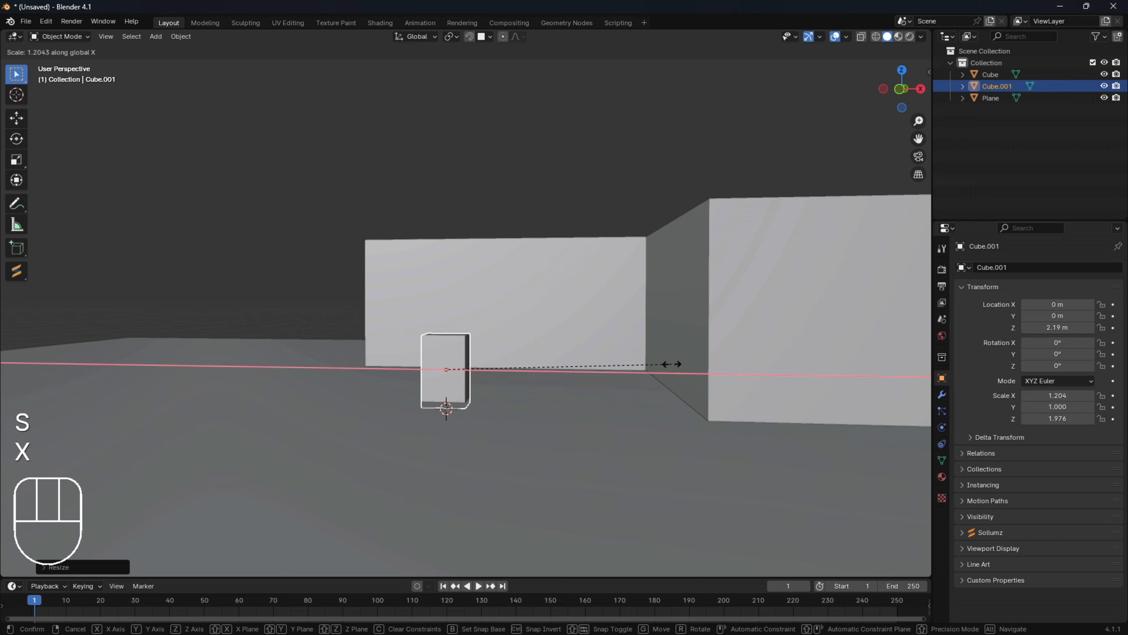
pyautogui.click(685, 368)
# Step: Scale the door block to about 0.205 along Y so it becomes a thin slab
pyautogui.moveTo(570, 383); pyautogui.dragTo(691, 390, button='middle')
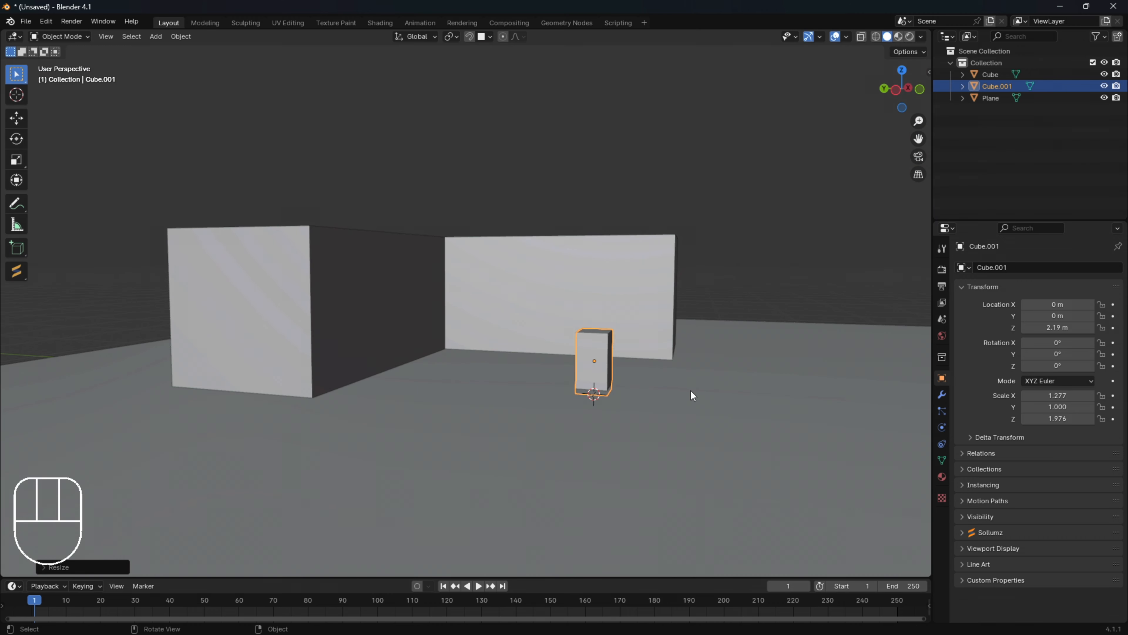
pyautogui.press('x')
pyautogui.press('s')
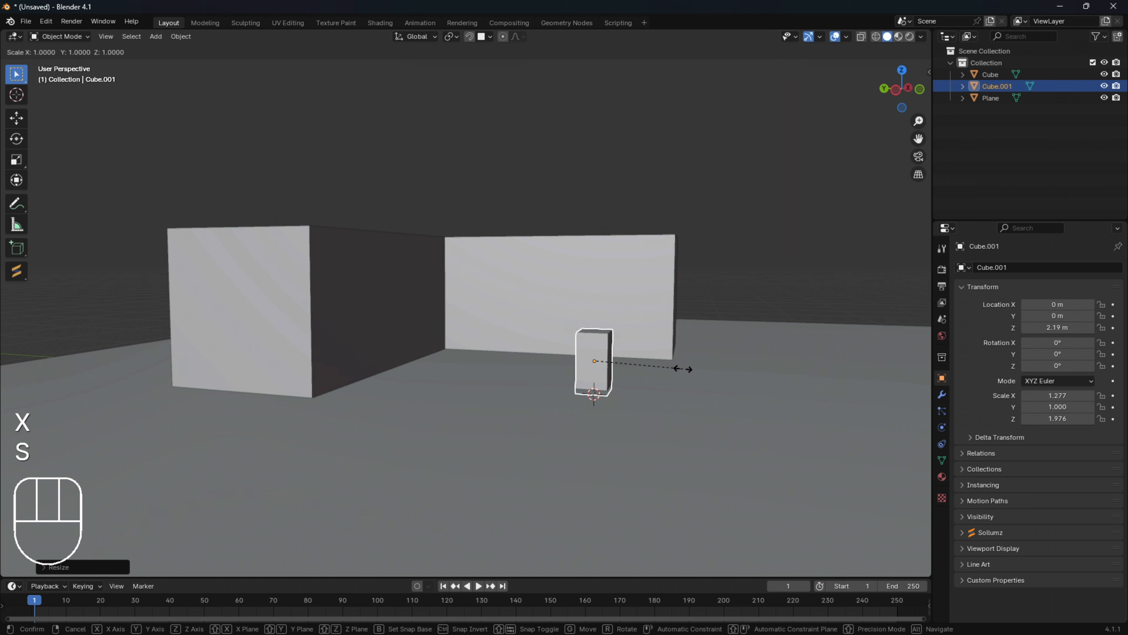
pyautogui.press('y')
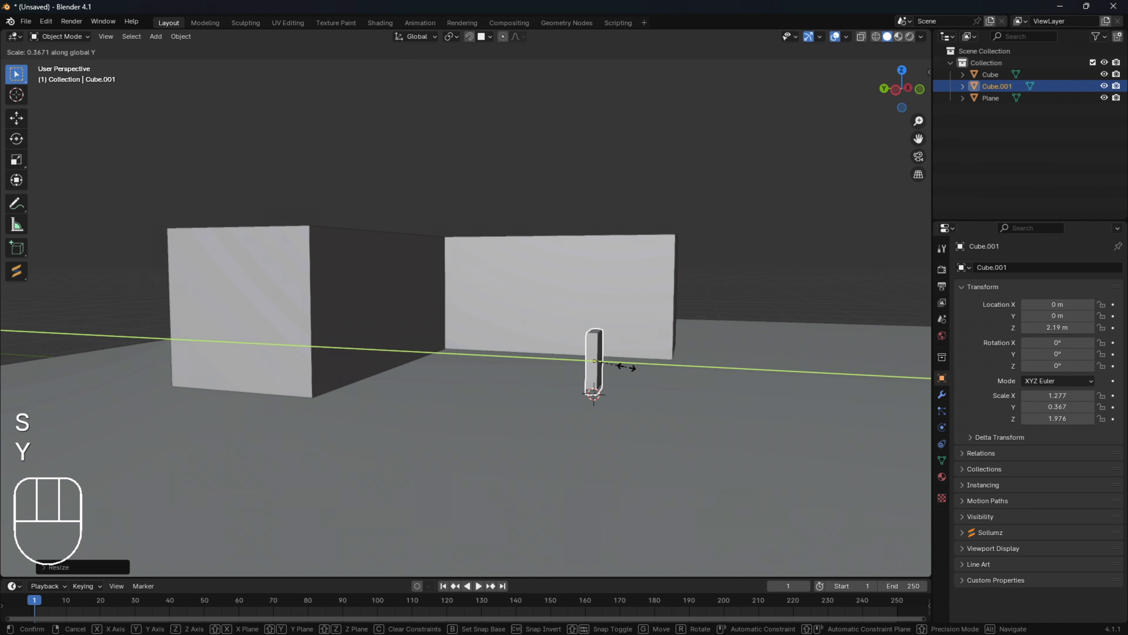
pyautogui.click(613, 371)
# Step: Turn on snapping, move the door slab onto the building's inner wall and raise its base to the ground line
pyautogui.moveTo(613, 371)
pyautogui.mouseDown(button='middle')
pyautogui.moveTo(639, 357)
pyautogui.moveTo(576, 355)
pyautogui.moveTo(579, 385)
pyautogui.moveTo(471, 379)
pyautogui.moveTo(629, 361)
pyautogui.moveTo(605, 359)
pyautogui.mouseUp(button='middle')
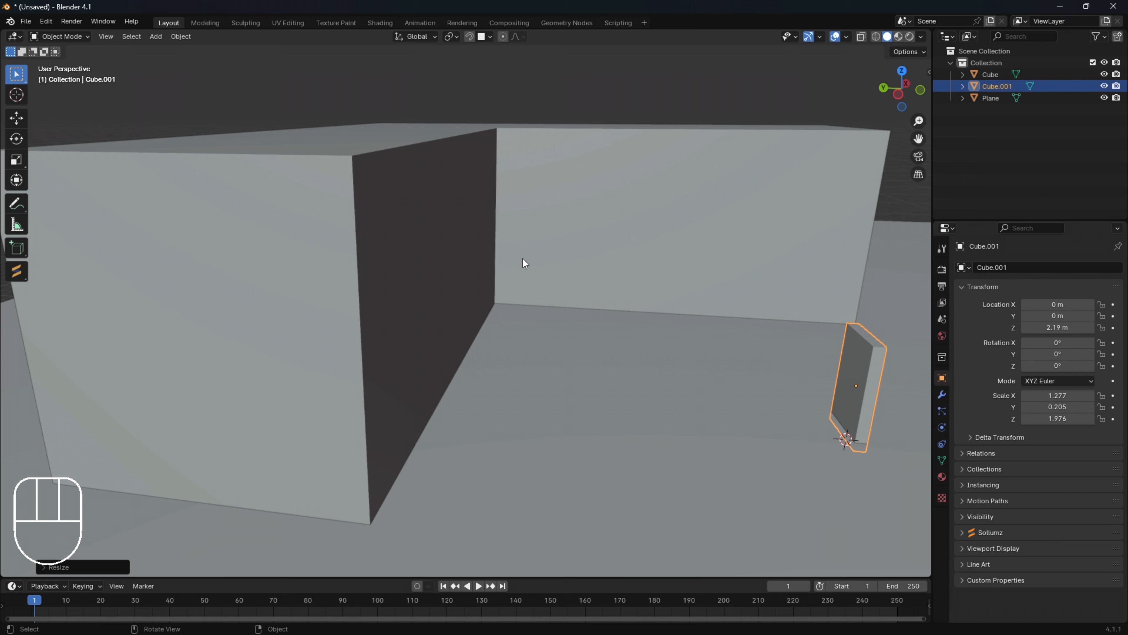
pyautogui.click(469, 36)
pyautogui.press('g')
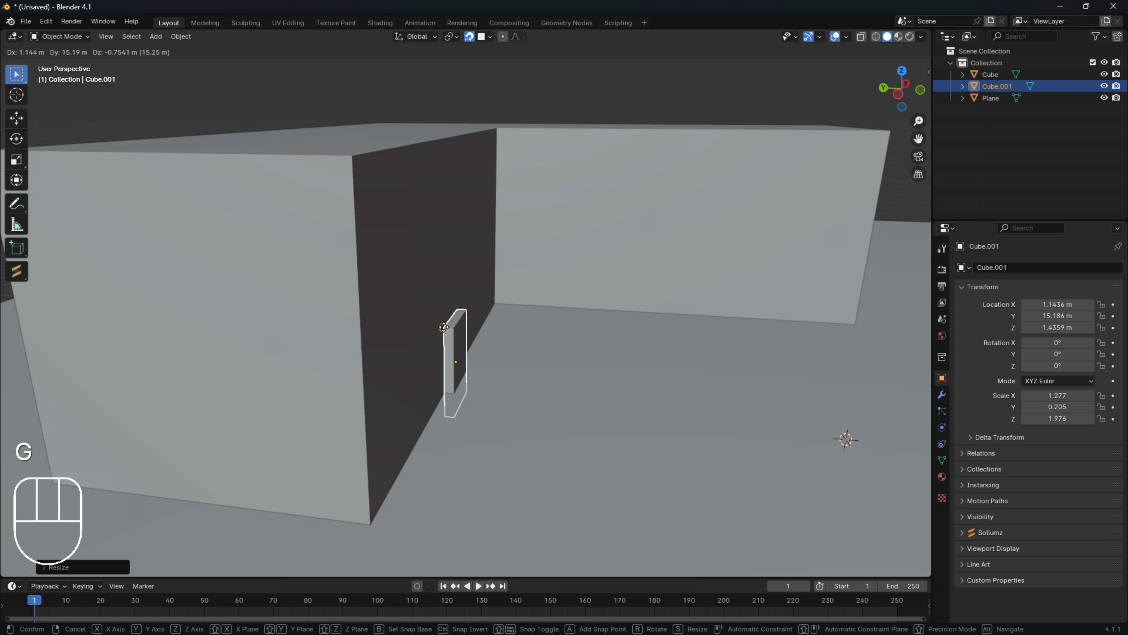
pyautogui.click(444, 327)
pyautogui.moveTo(480, 332); pyautogui.dragTo(561, 427, button='middle')
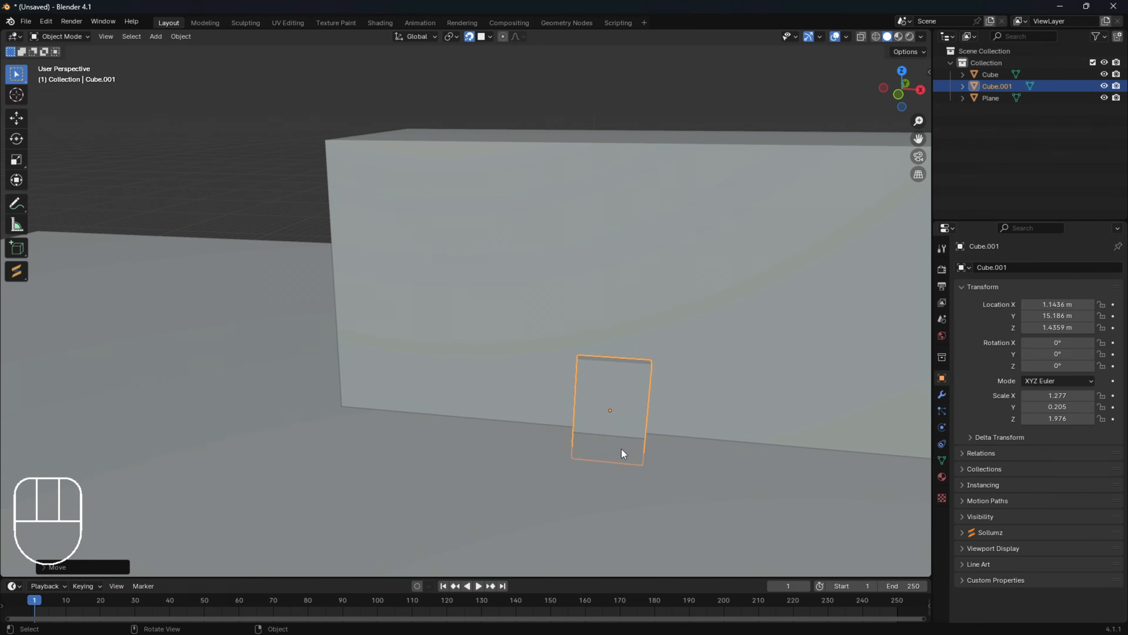
pyautogui.press('g')
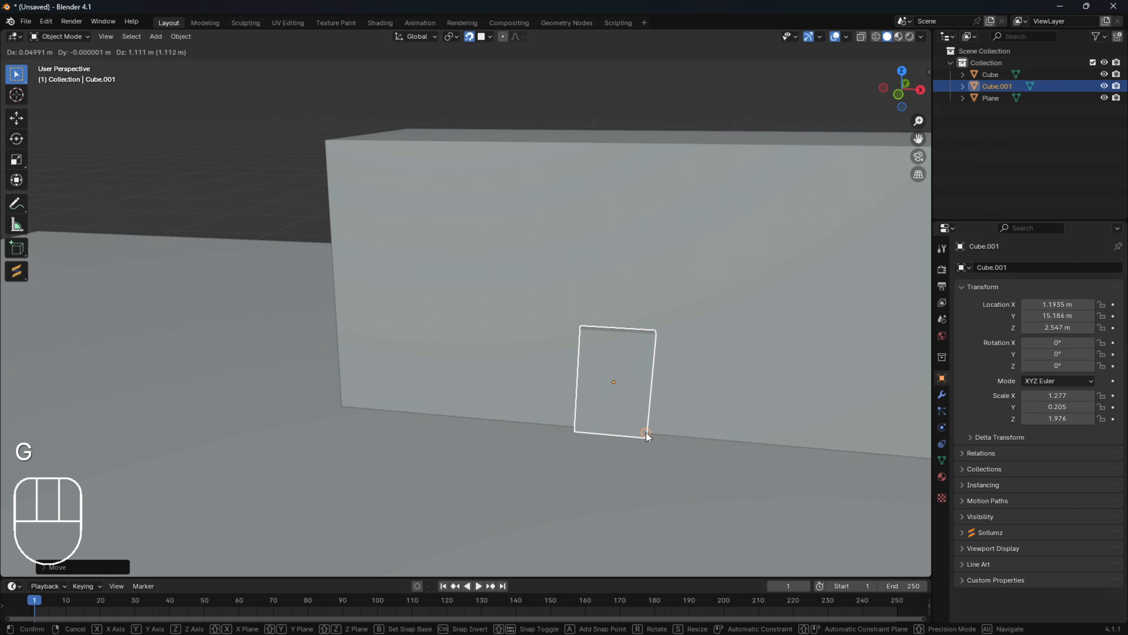
pyautogui.click(646, 432)
# Step: Turn off snapping and push the door slab about 0.289 m along Y into the wall
pyautogui.moveTo(722, 441); pyautogui.dragTo(604, 419, button='middle')
pyautogui.click(470, 39)
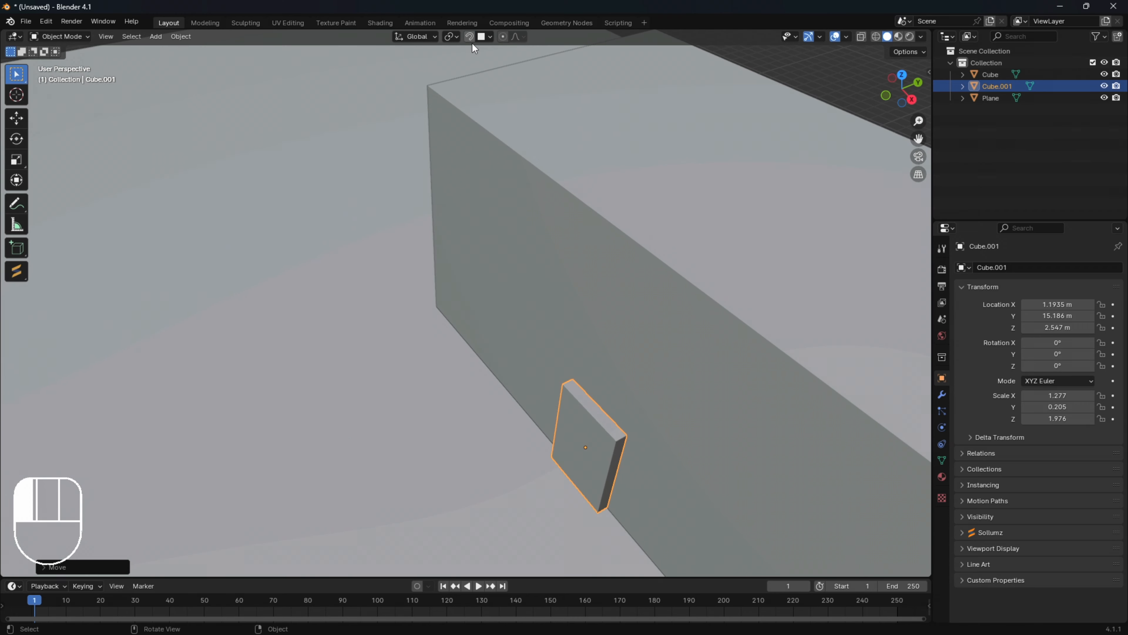
pyautogui.moveTo(655, 472); pyautogui.dragTo(656, 294, button='middle')
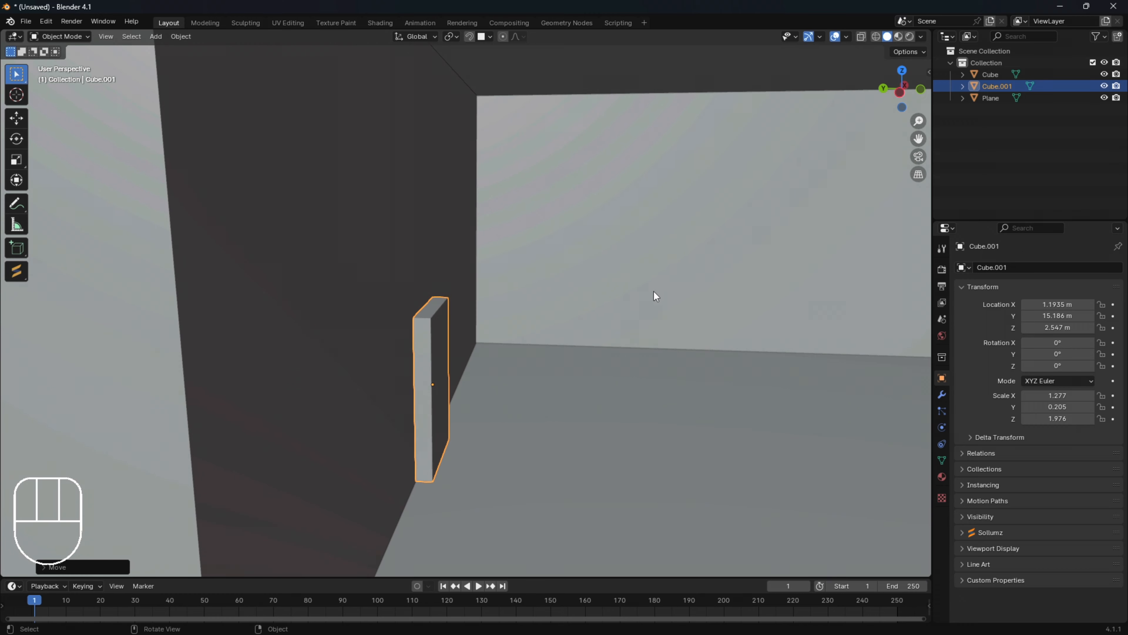
pyautogui.press('g')
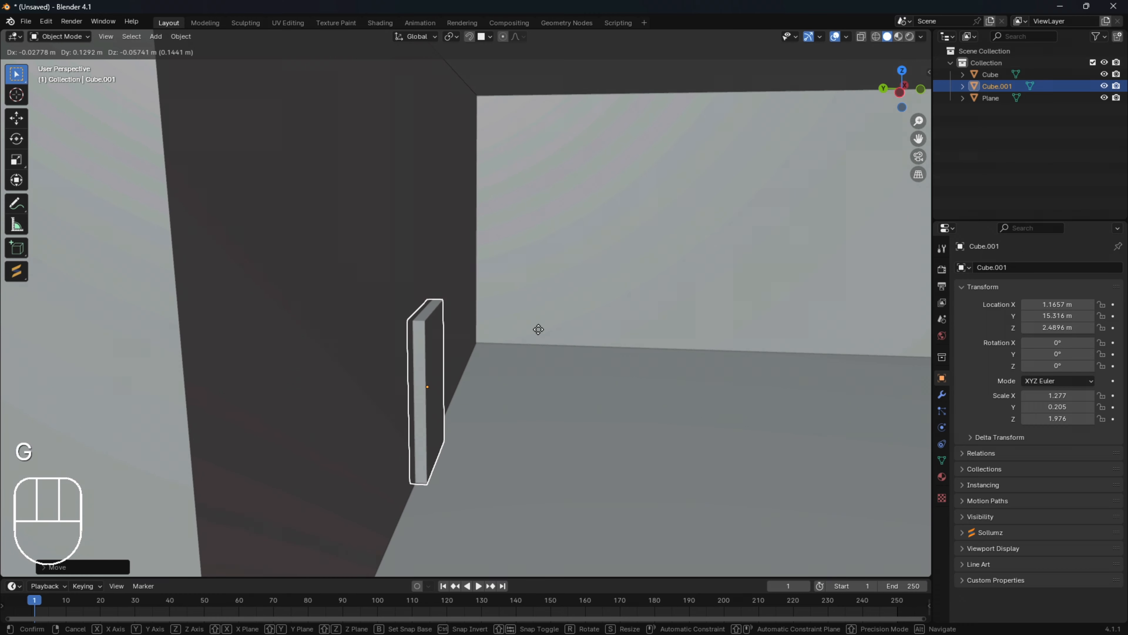
pyautogui.press('y')
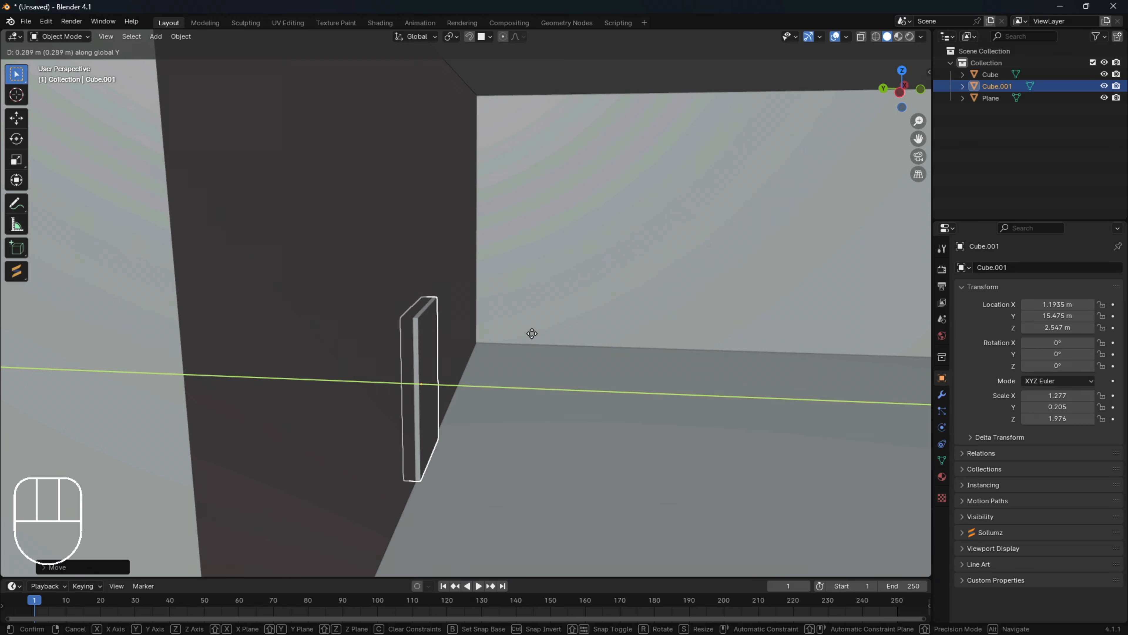
pyautogui.click(532, 334)
# Step: Deselect the door slab and examine how it sits in the wall from near and far
pyautogui.moveTo(584, 332); pyautogui.dragTo(695, 287, button='middle')
pyautogui.click(708, 360)
pyautogui.scroll(-2, 659, 271)
pyautogui.scroll(4, 662, 273)
pyautogui.scroll(-4, 695, 287)
pyautogui.scroll(4, 692, 305)
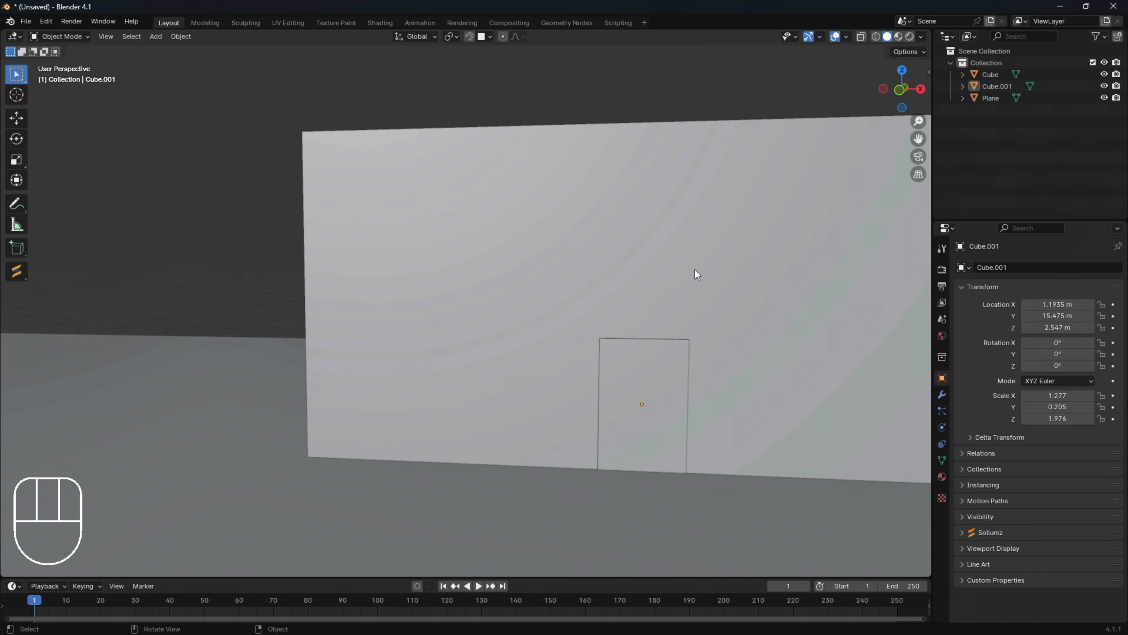
pyautogui.moveTo(670, 284); pyautogui.dragTo(684, 328, button='middle')
pyautogui.scroll(-4, 684, 328)
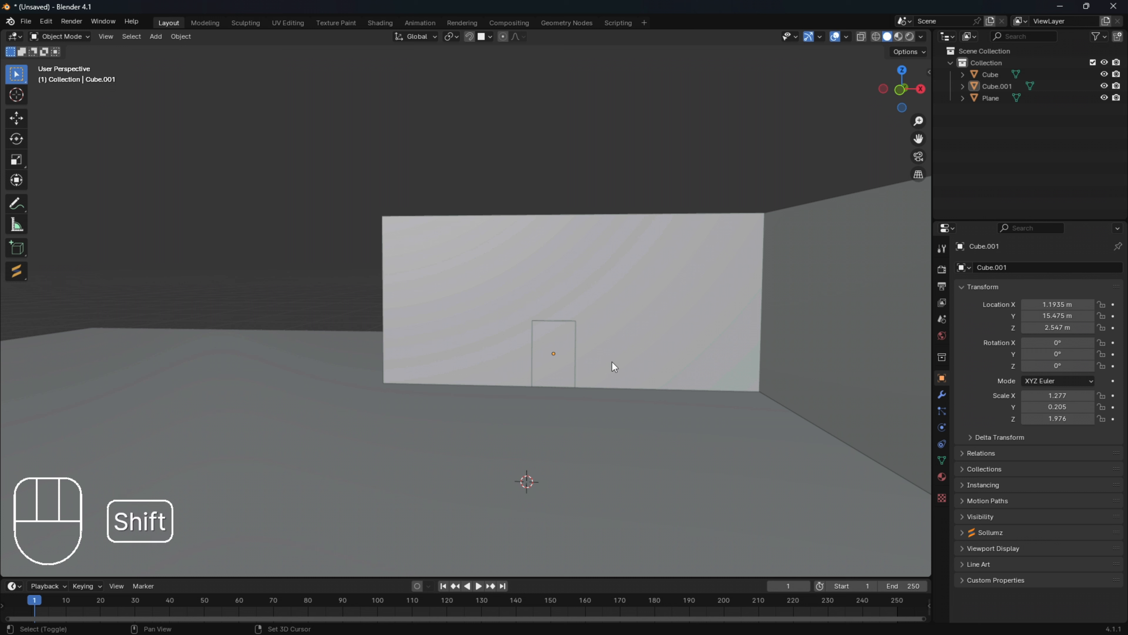
# Step: Add another cube mesh in front of the door and raise it about 1.66 m along Z
pyautogui.hotkey('shift', 'a')
pyautogui.moveTo(613, 363)
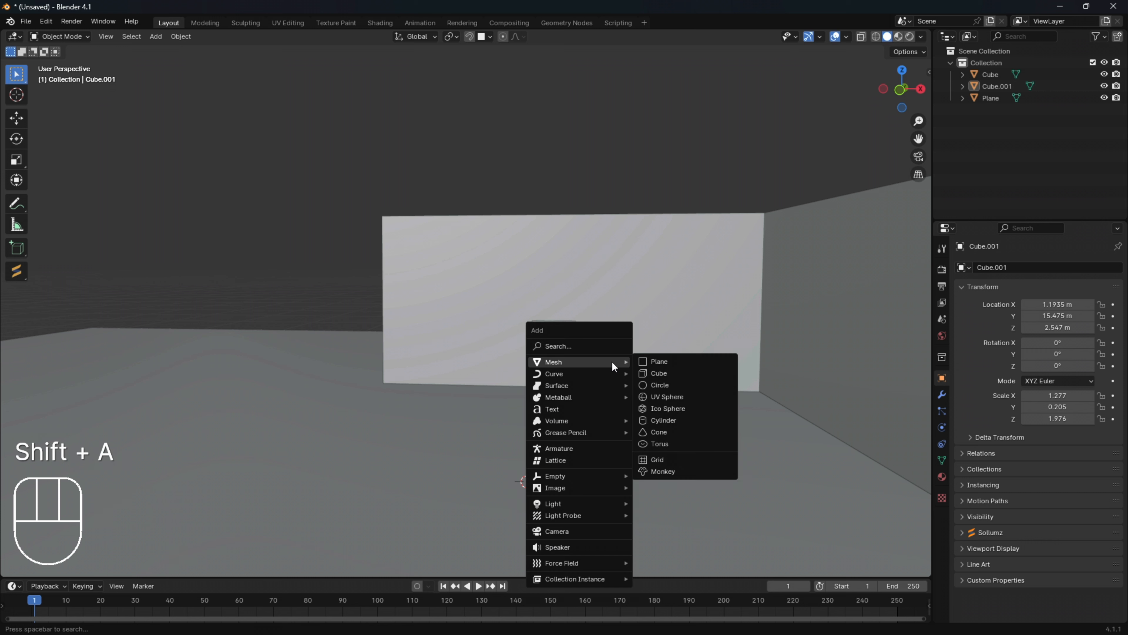
pyautogui.click(680, 373)
pyautogui.press('g')
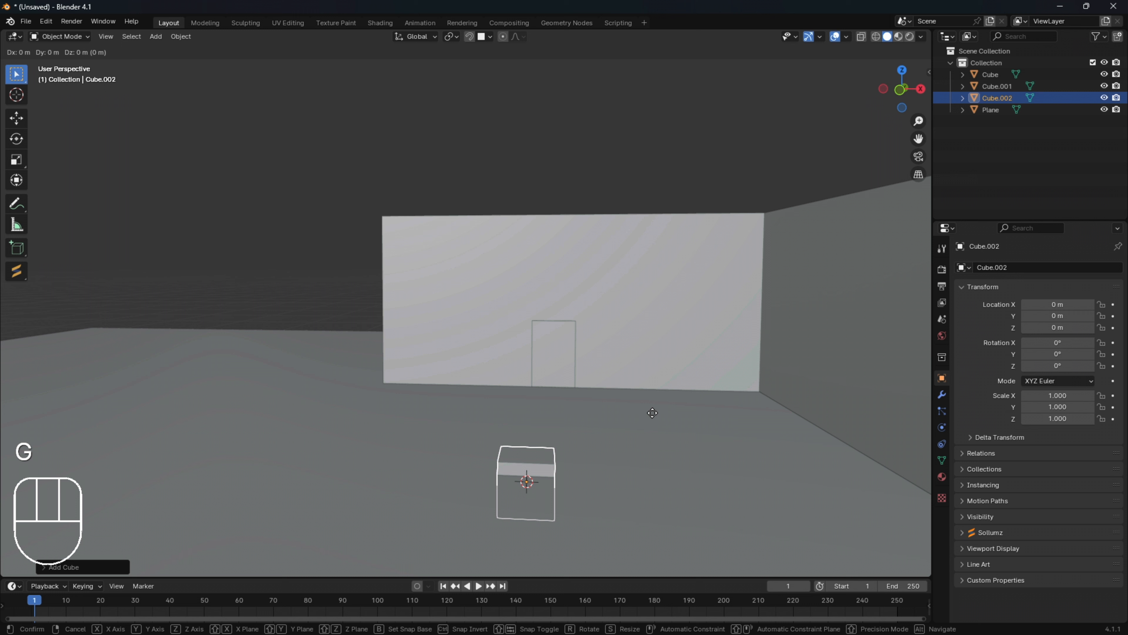
pyautogui.press('z')
pyautogui.click(658, 368)
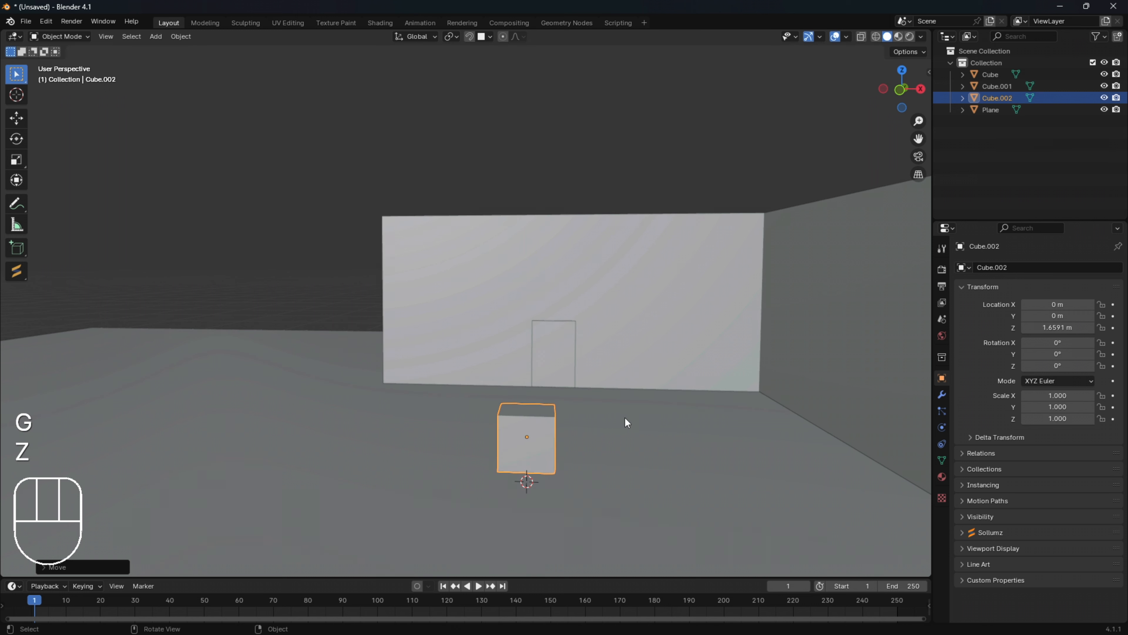
# Step: Scale the second cube to about 0.178 along X and 0.157 along Y to form a thin post
pyautogui.press('s')
pyautogui.press('x')
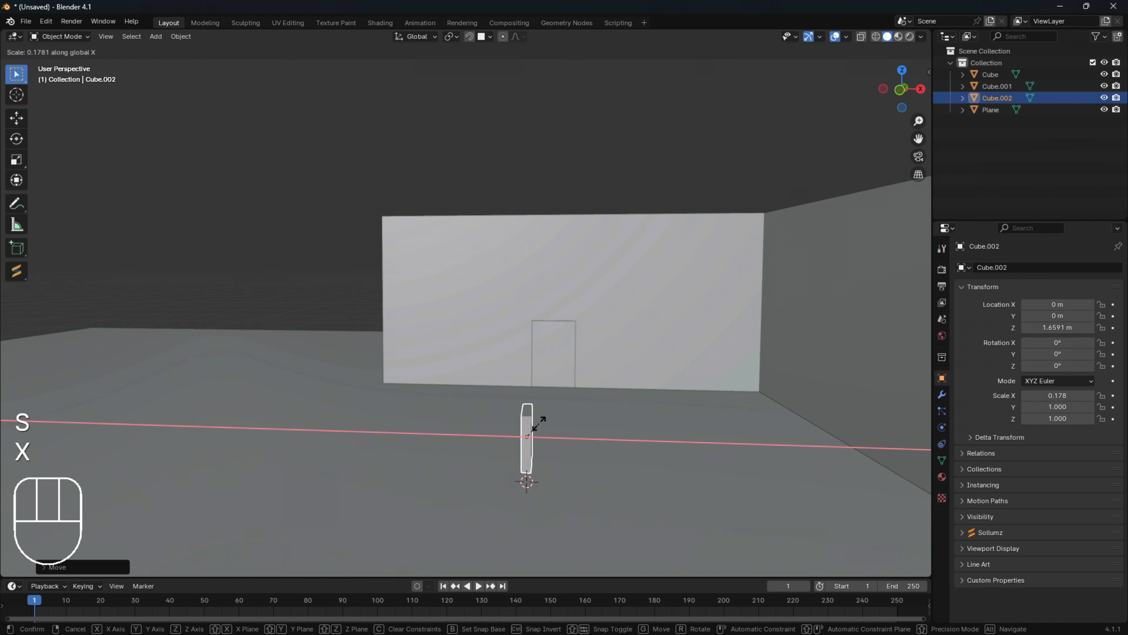
pyautogui.click(538, 424)
pyautogui.moveTo(571, 417); pyautogui.dragTo(691, 422, button='middle')
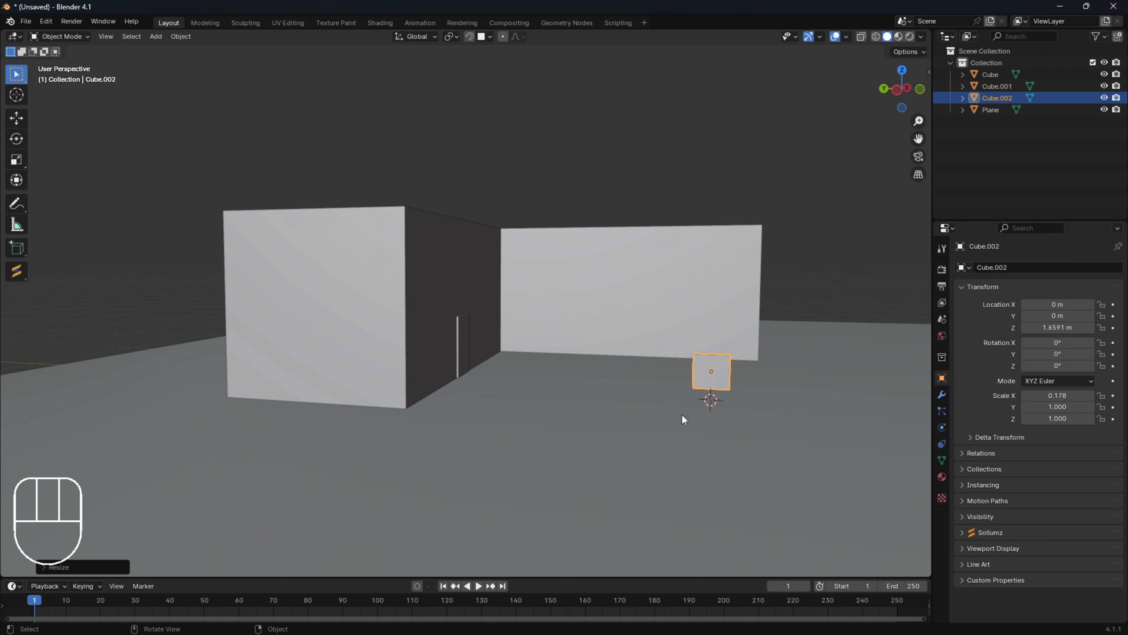
pyautogui.press('s')
pyautogui.press('y')
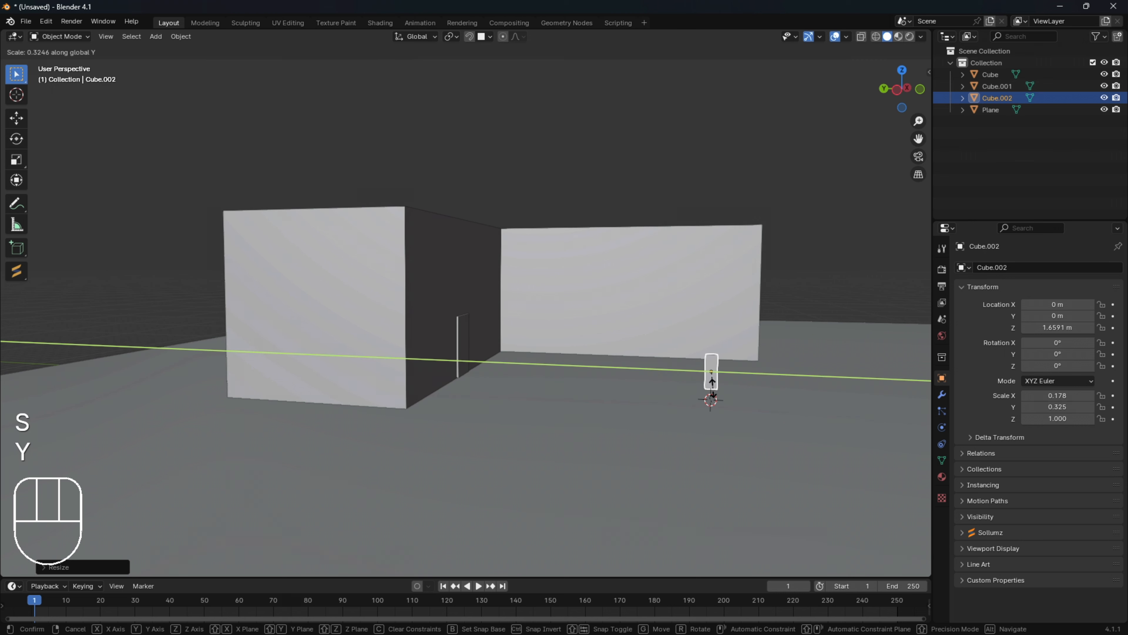
pyautogui.click(711, 378)
# Step: Scale the thin post to about 3.27 along Z to make it taller
pyautogui.moveTo(806, 370); pyautogui.dragTo(685, 376, button='middle')
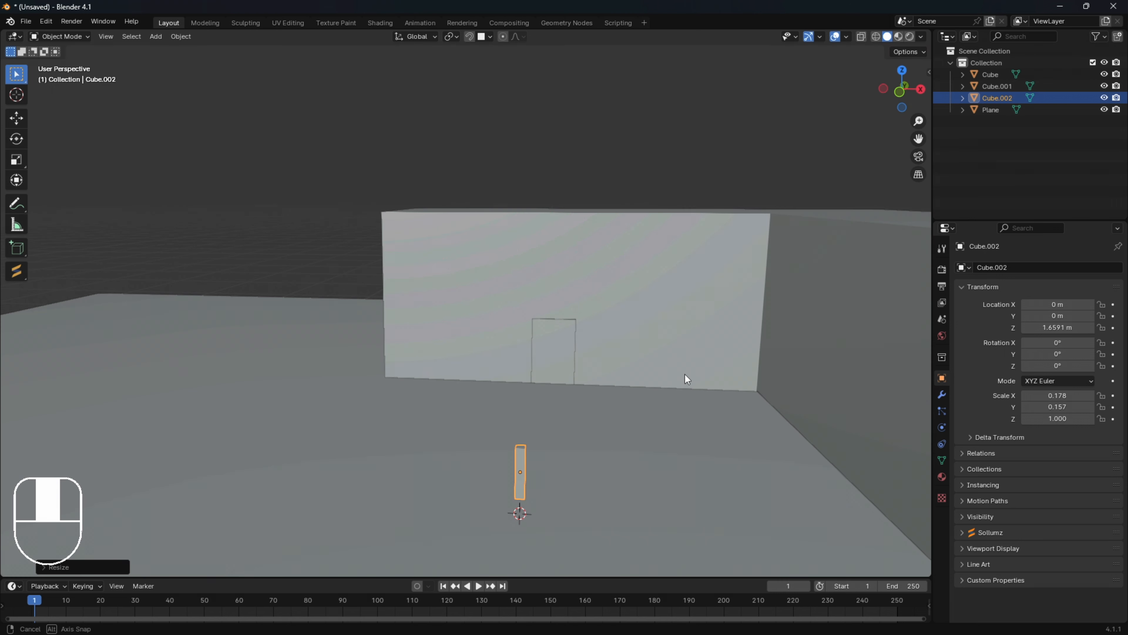
pyautogui.press('s')
pyautogui.press('z')
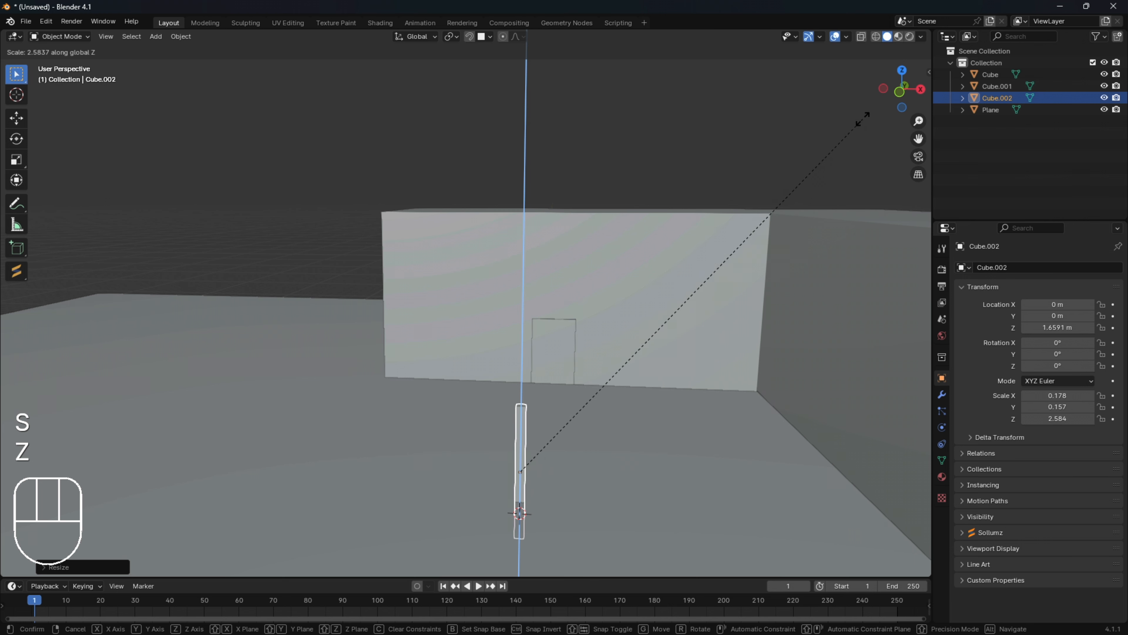
pyautogui.click(591, 455)
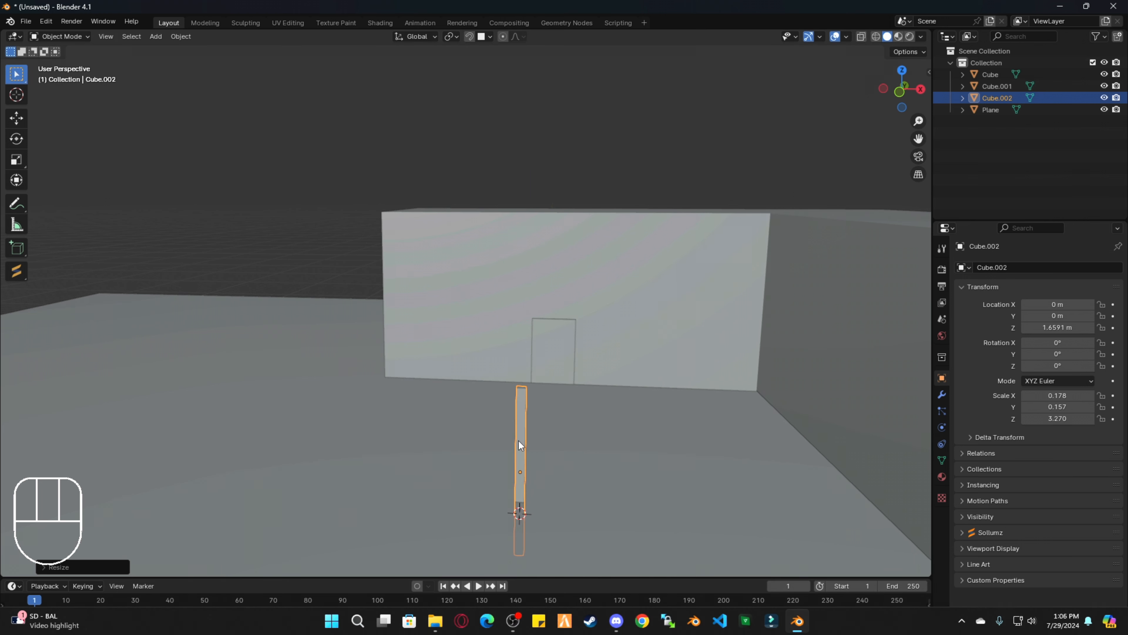
# Step: Turn on snapping and move the tall post next to the door's lower corner
pyautogui.moveTo(601, 443); pyautogui.dragTo(631, 426, button='middle')
pyautogui.click(471, 36)
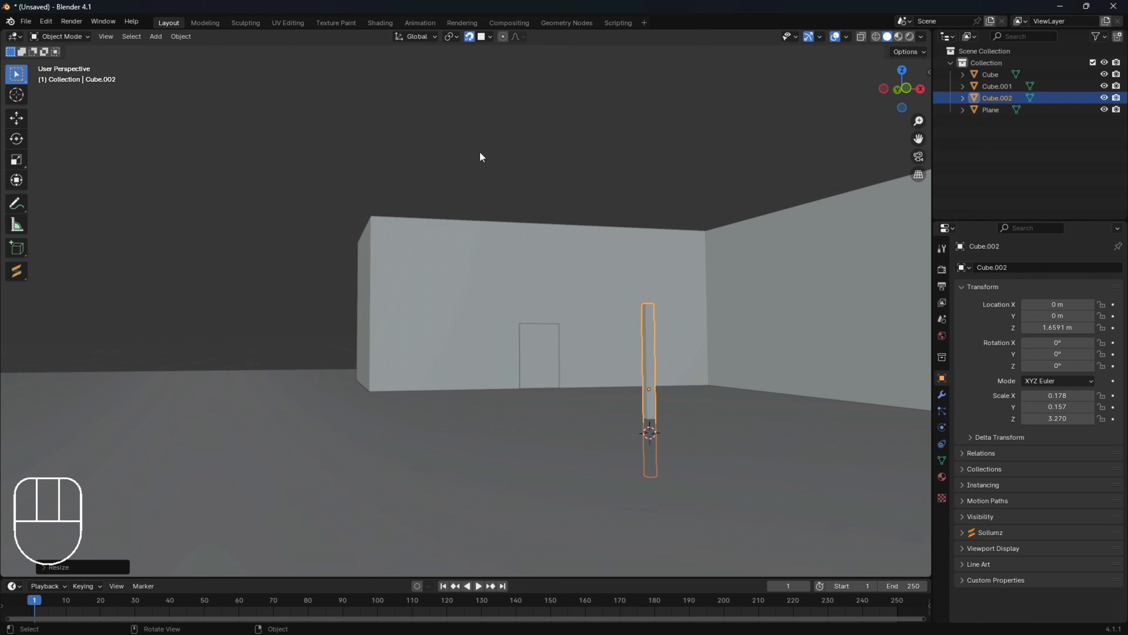
pyautogui.press('g')
pyautogui.click(524, 389)
pyautogui.moveTo(642, 355); pyautogui.dragTo(719, 404, button='middle')
pyautogui.scroll(8, 514, 367)
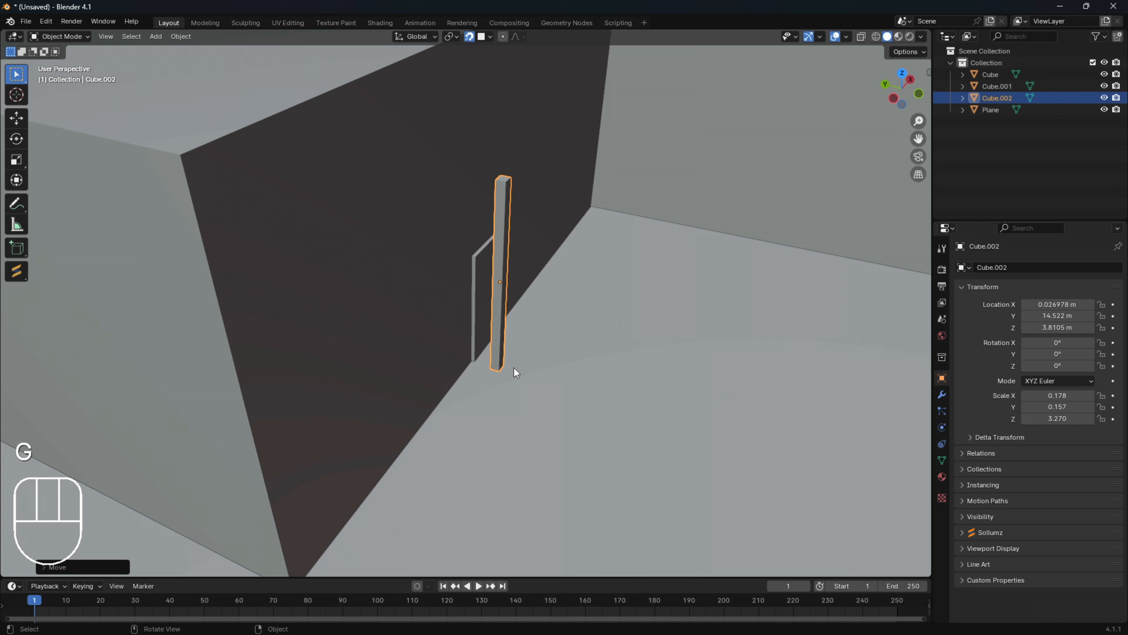
# Step: Scale the post down uniformly to about 0.108 × 0.095 × 1.977 so its height matches the door
pyautogui.moveTo(605, 295); pyautogui.dragTo(656, 264, button='middle')
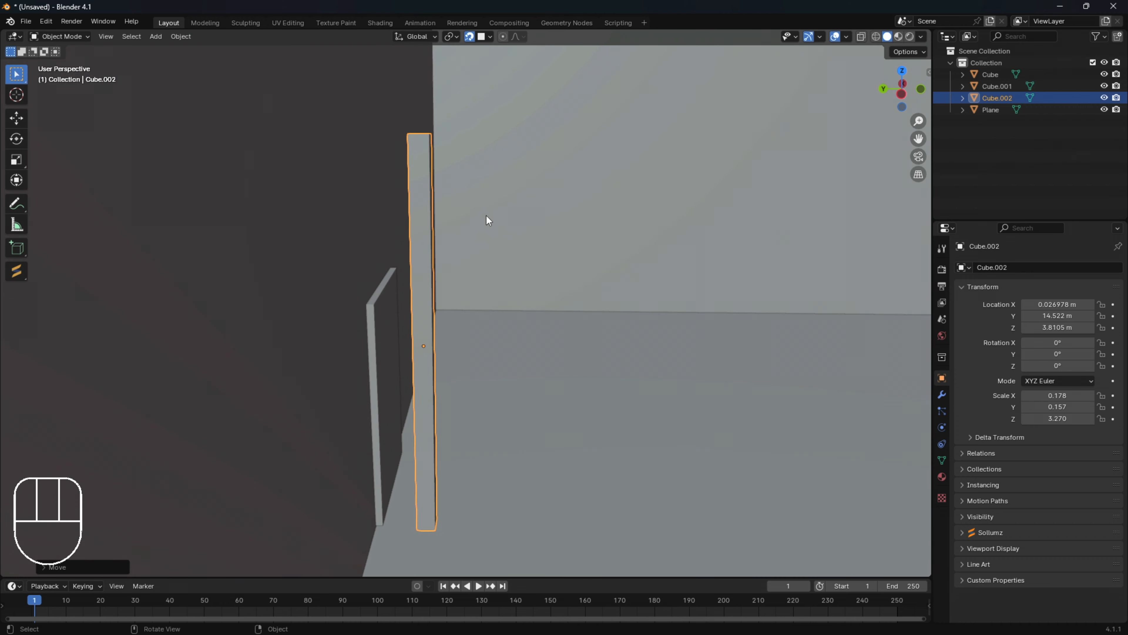
pyautogui.moveTo(510, 217); pyautogui.dragTo(480, 270, button='middle')
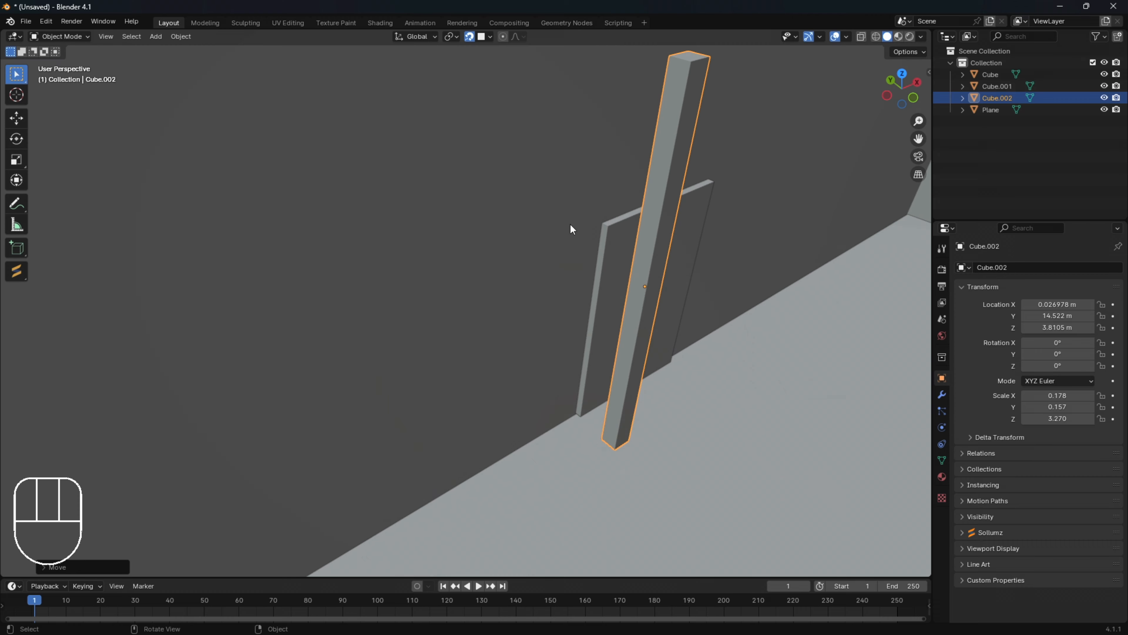
pyautogui.moveTo(694, 206); pyautogui.dragTo(592, 283, button='middle')
pyautogui.press('s')
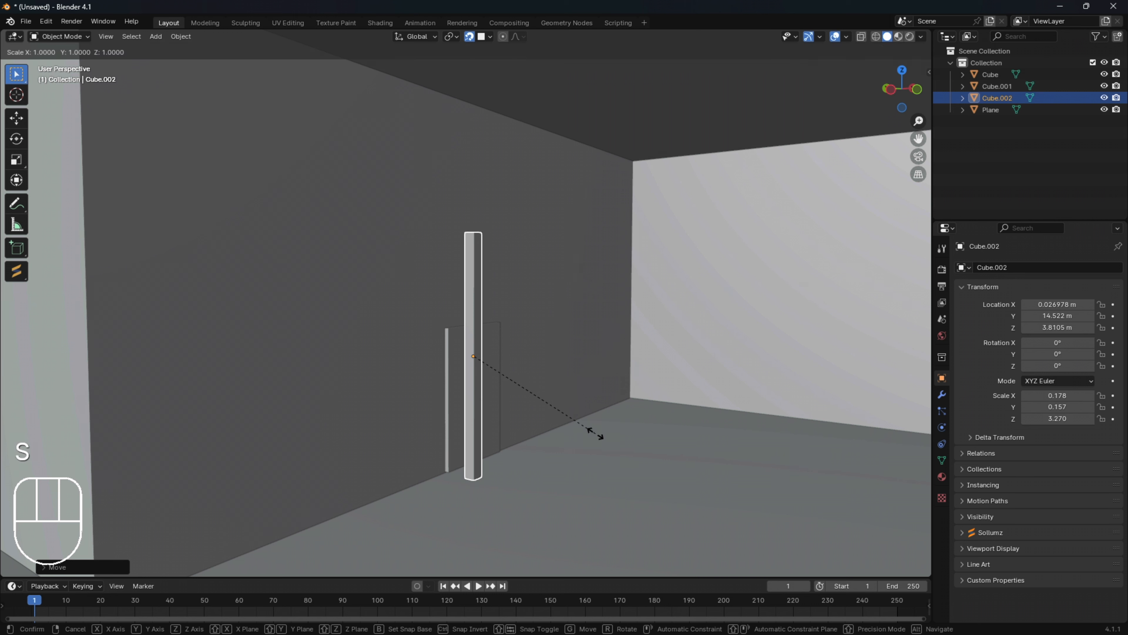
pyautogui.click(549, 398)
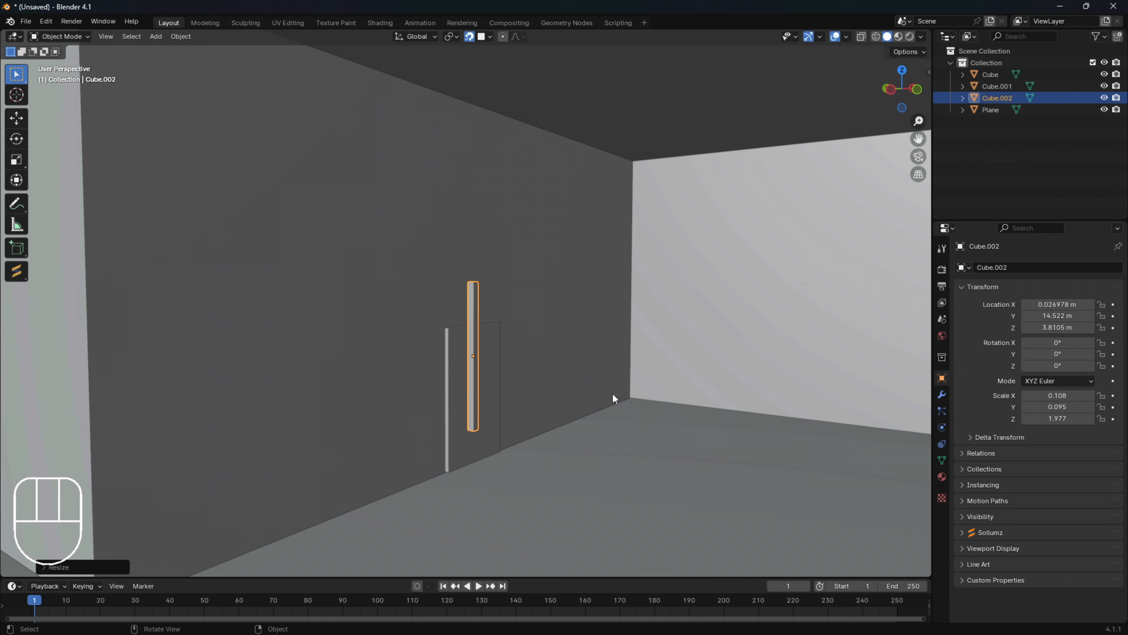
# Step: Snap the post against the door's side edge with its base at the ground, at about X -0.15 m, Y 15.3 m, Z 2.52 m
pyautogui.moveTo(612, 397); pyautogui.dragTo(520, 404, button='middle')
pyautogui.press('g')
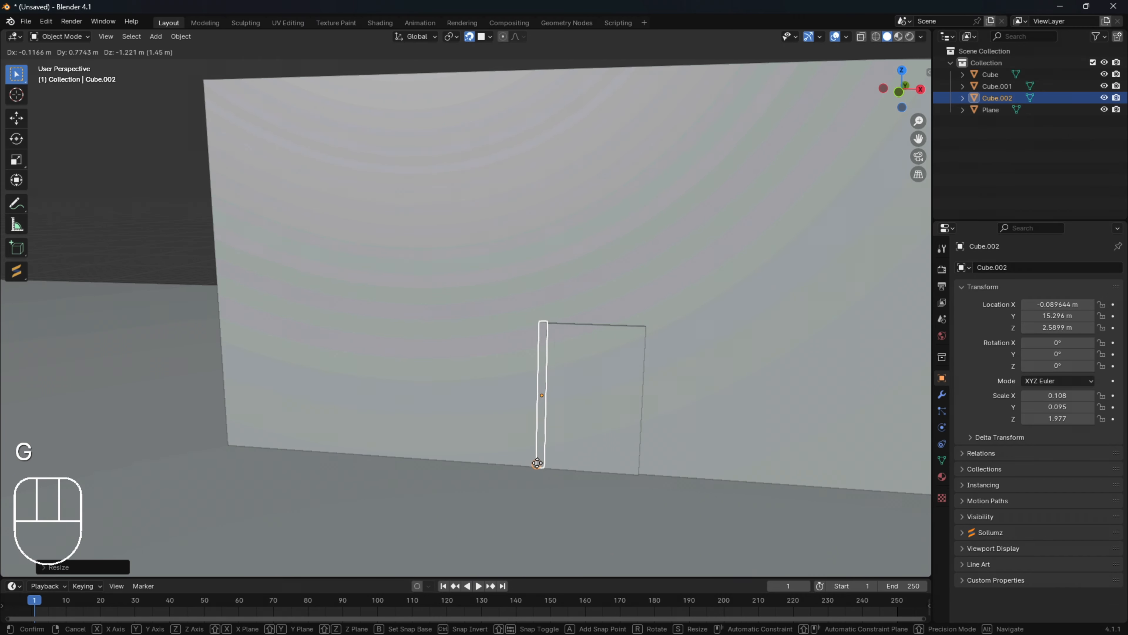
pyautogui.click(536, 466)
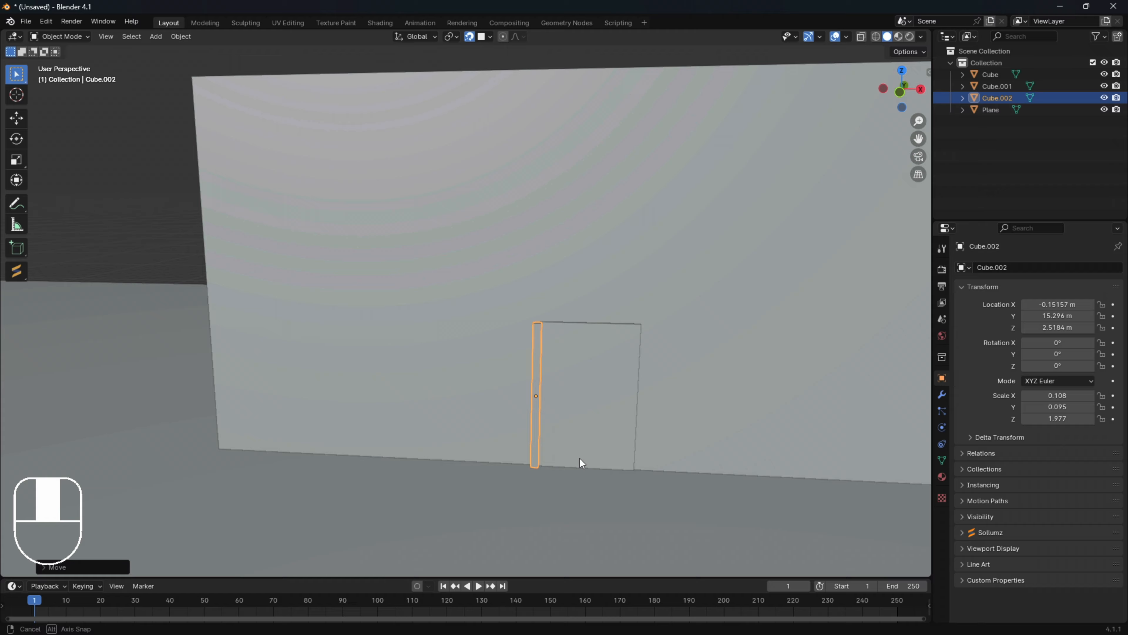
pyautogui.moveTo(580, 459); pyautogui.dragTo(486, 457, button='middle')
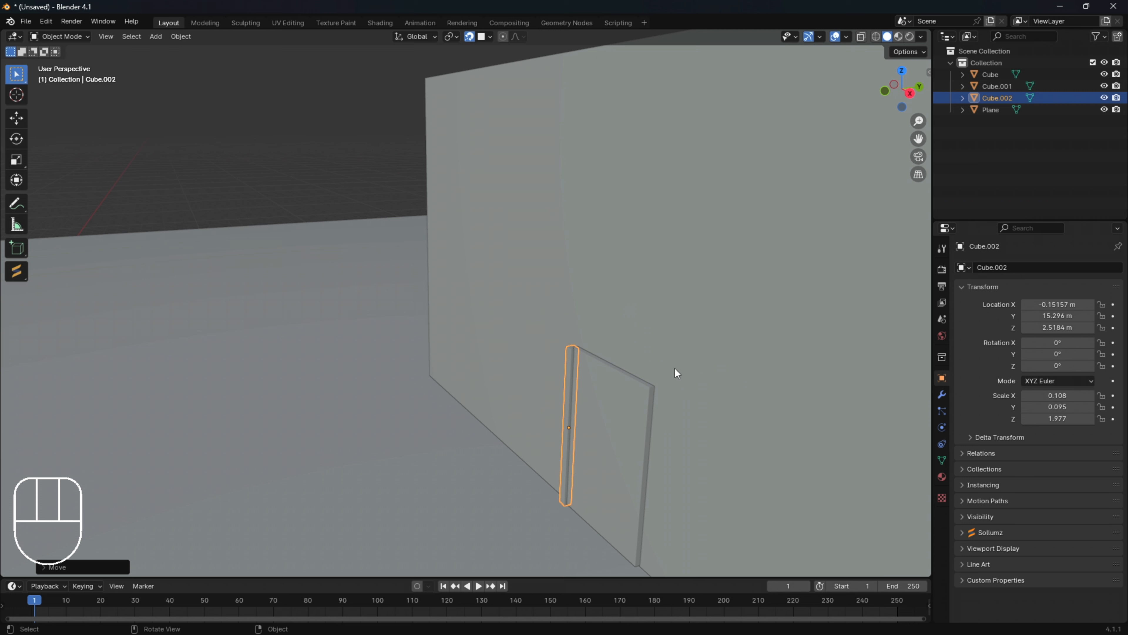
pyautogui.moveTo(675, 371); pyautogui.dragTo(808, 373, button='middle')
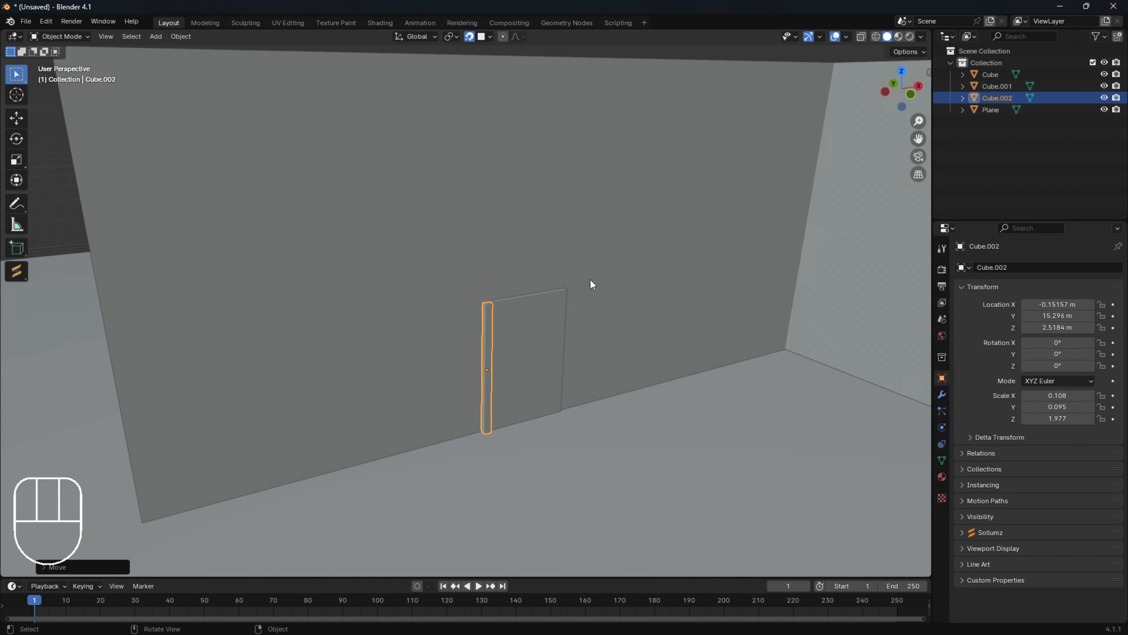
# Step: Deepen the post beside the door by scaling it along Y to about 0.143
pyautogui.scroll(3, 601, 336)
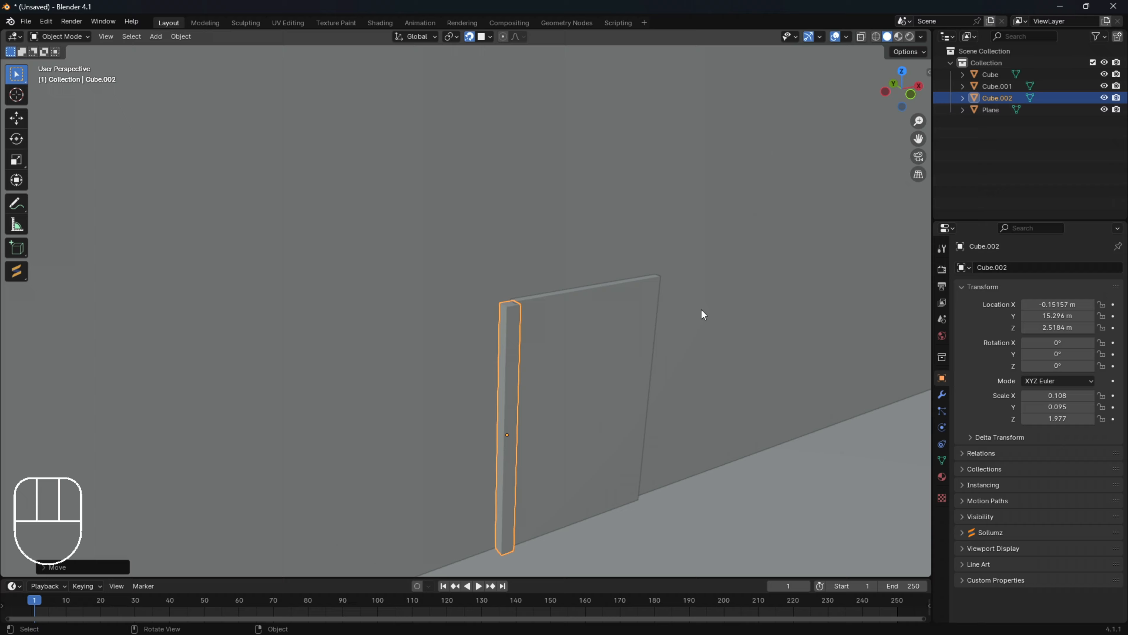
pyautogui.moveTo(702, 310); pyautogui.dragTo(633, 327, button='middle')
pyautogui.keyDown('shift'); pyautogui.moveTo(754, 299); pyautogui.dragTo(513, 382, button='middle'); pyautogui.keyUp('shift')
pyautogui.press('s')
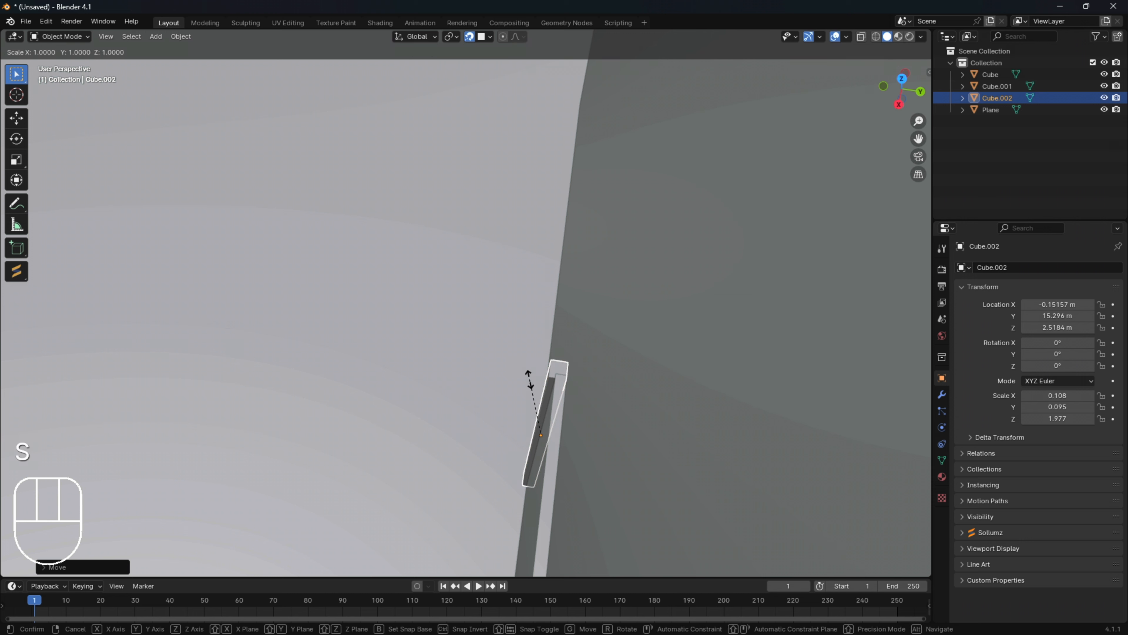
pyautogui.press('y')
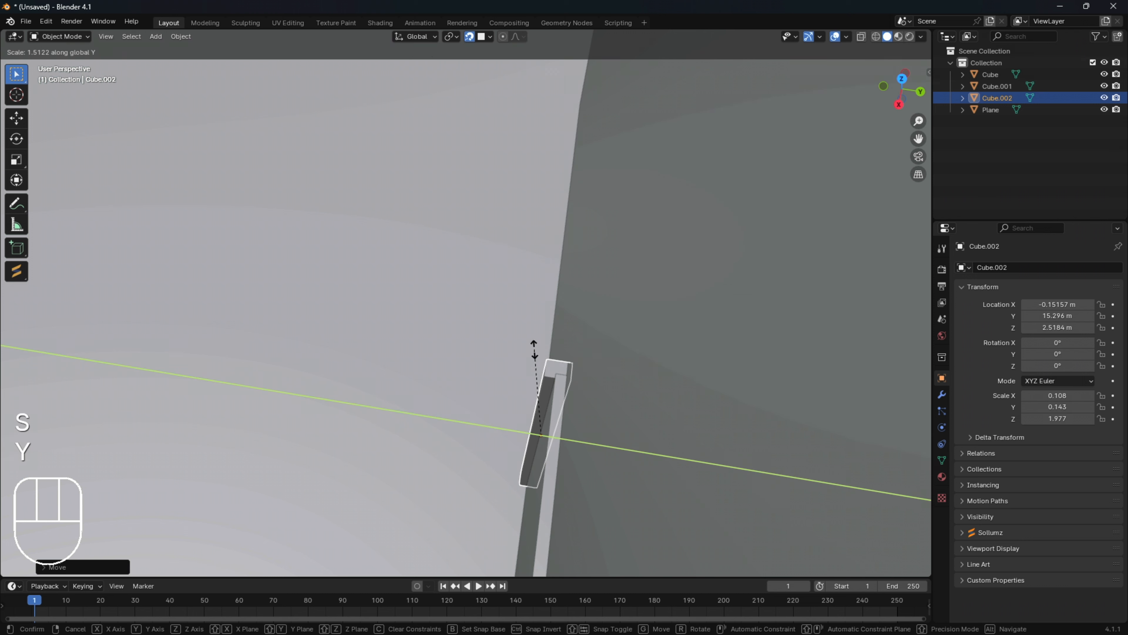
pyautogui.click(546, 370)
pyautogui.moveTo(546, 389); pyautogui.dragTo(474, 397, button='middle')
pyautogui.press('g')
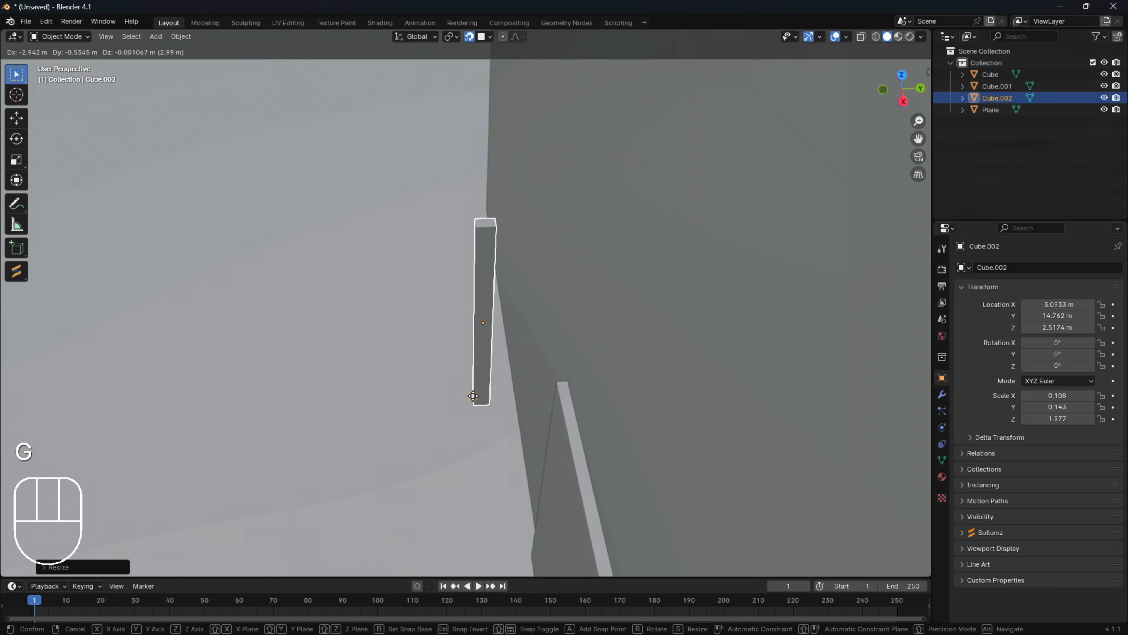
pyautogui.press('y')
pyautogui.rightClick(473, 395)
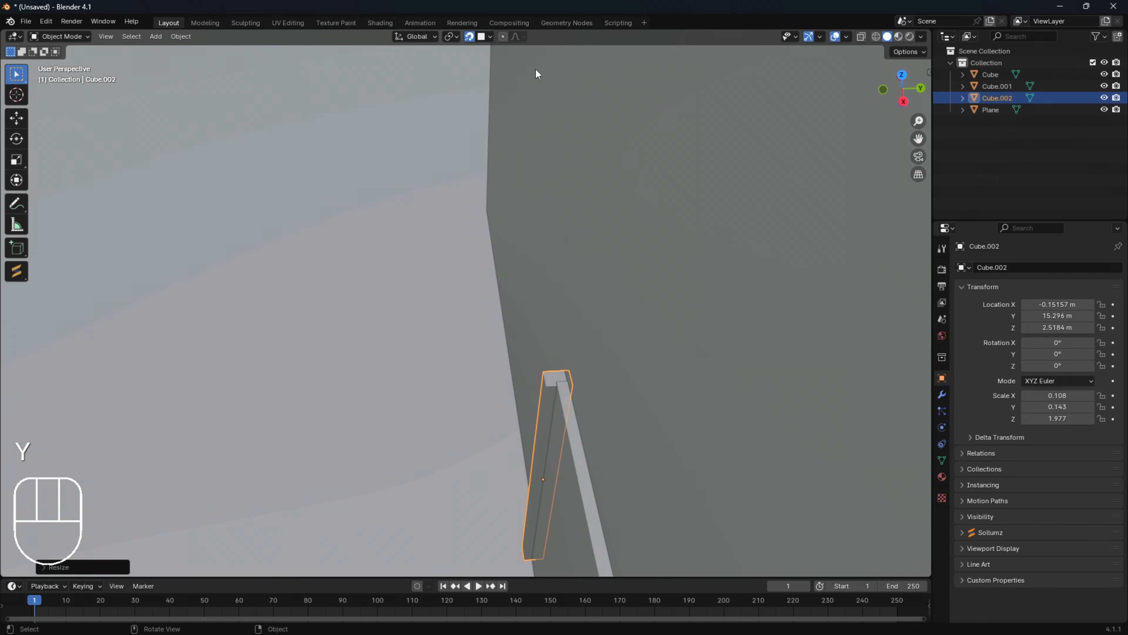
# Step: Turn off snapping and shift the post about 0.033 m along Y to about Y 15.33 m
pyautogui.click(469, 36)
pyautogui.press('g')
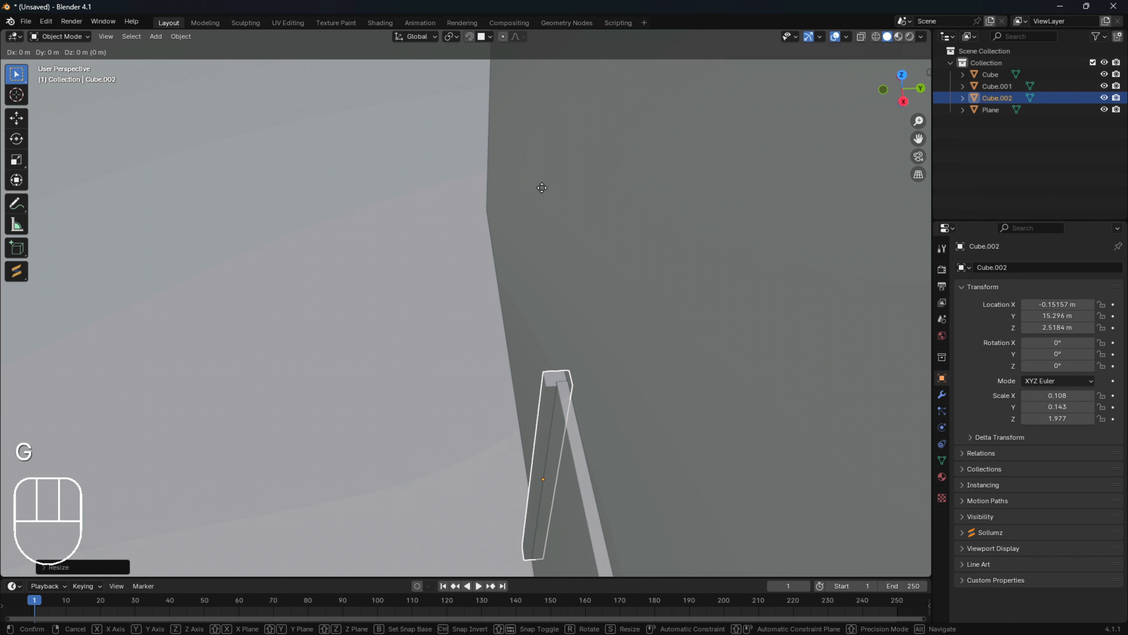
pyautogui.press('y')
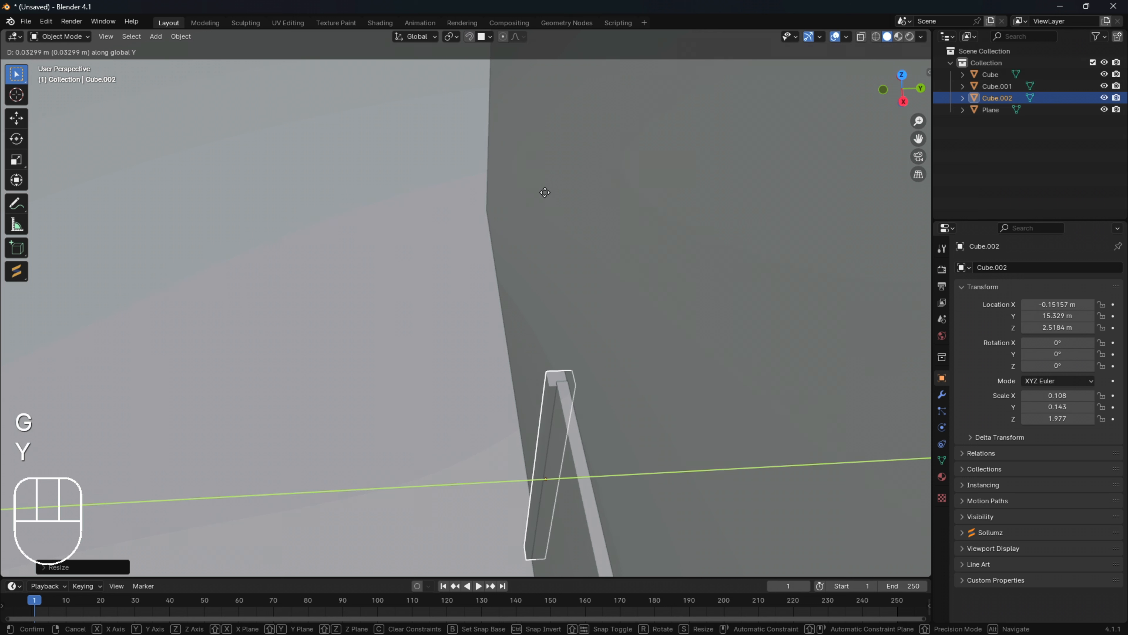
pyautogui.click(545, 192)
# Step: Duplicate the post along X to the door's opposite side edge, at about X 2.5 m
pyautogui.moveTo(545, 192); pyautogui.dragTo(621, 220, button='middle')
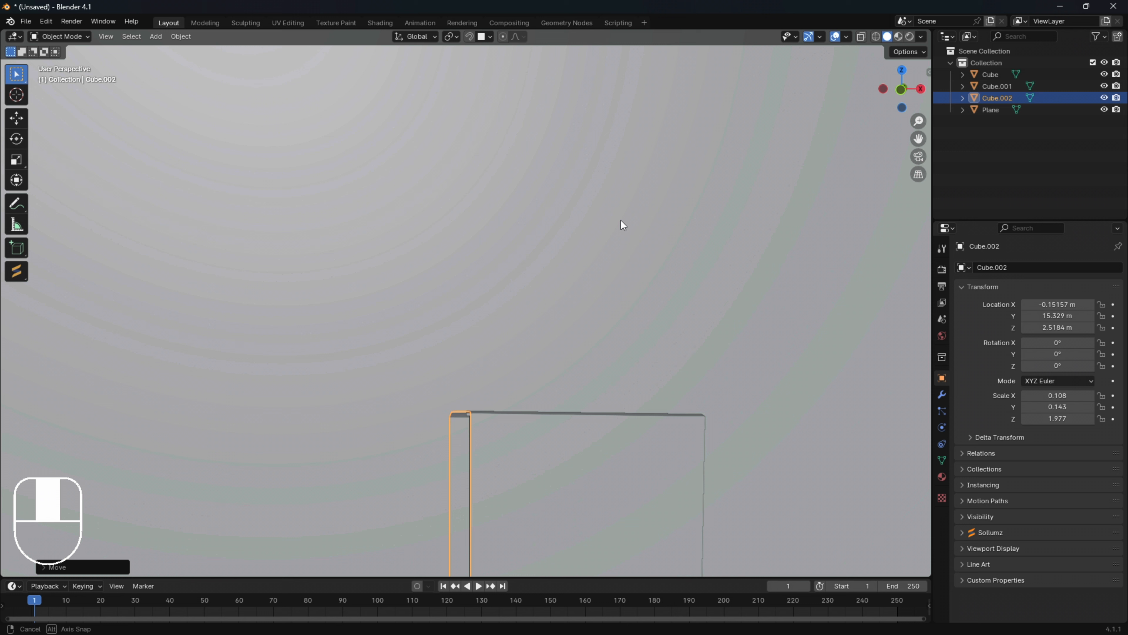
pyautogui.scroll(-4, 571, 269)
pyautogui.scroll(2, 496, 302)
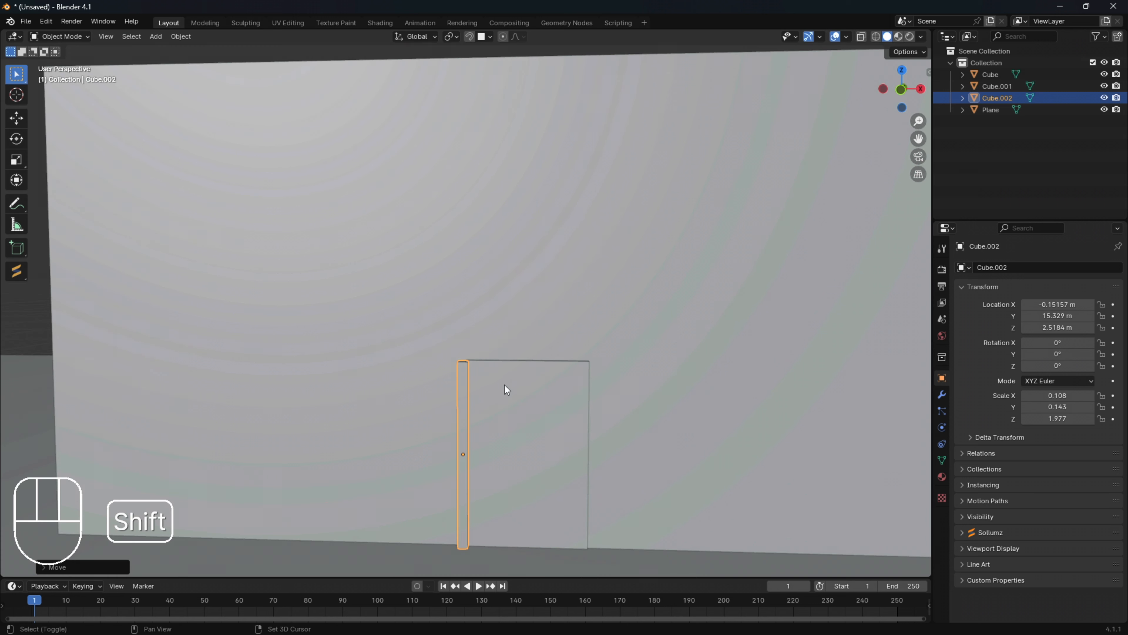
pyautogui.hotkey('shift', 'd')
pyautogui.press('x')
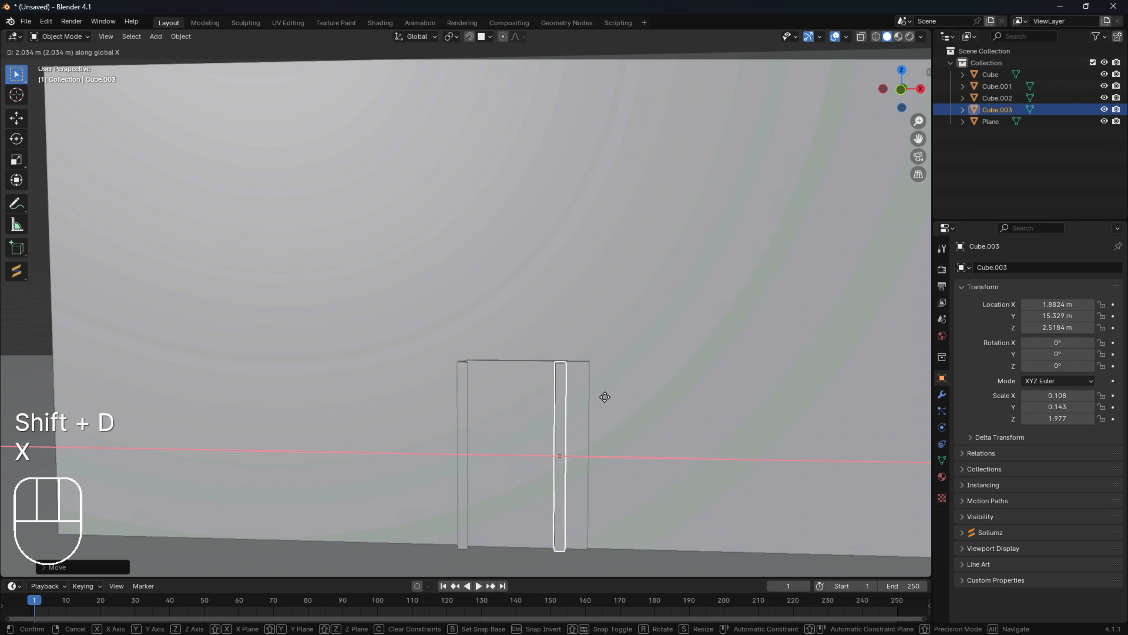
pyautogui.click(631, 397)
# Step: Duplicate the second post upward to about Z 4.45 m and rotate the copy 90° about Y as a crossbar
pyautogui.moveTo(635, 389); pyautogui.dragTo(633, 420, button='middle')
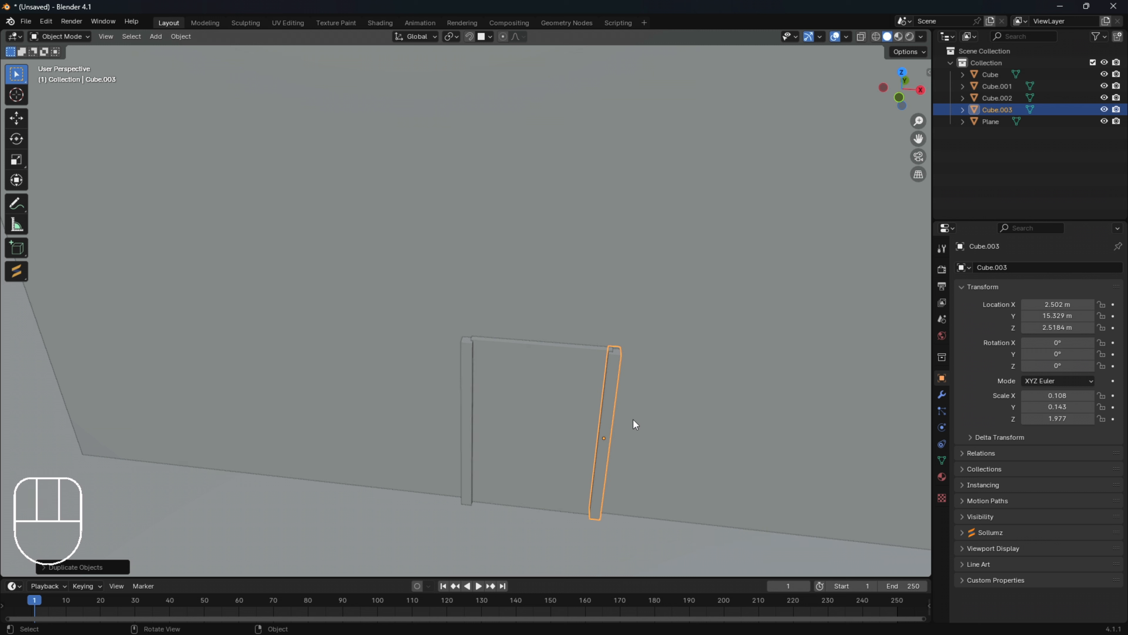
pyautogui.hotkey('shift', 'd')
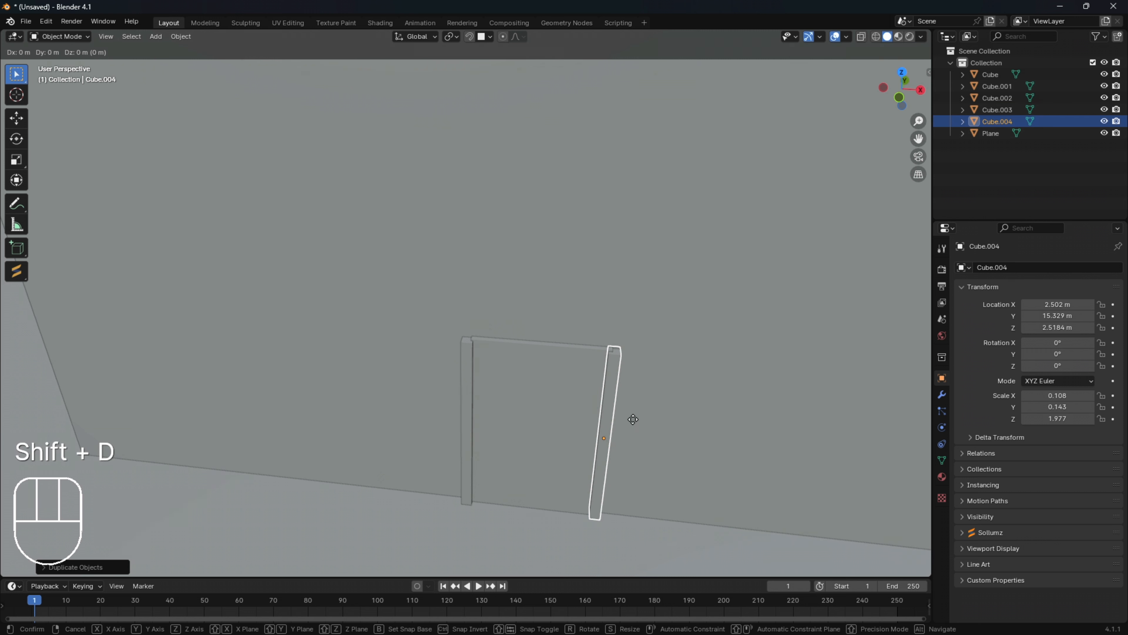
pyautogui.press('z')
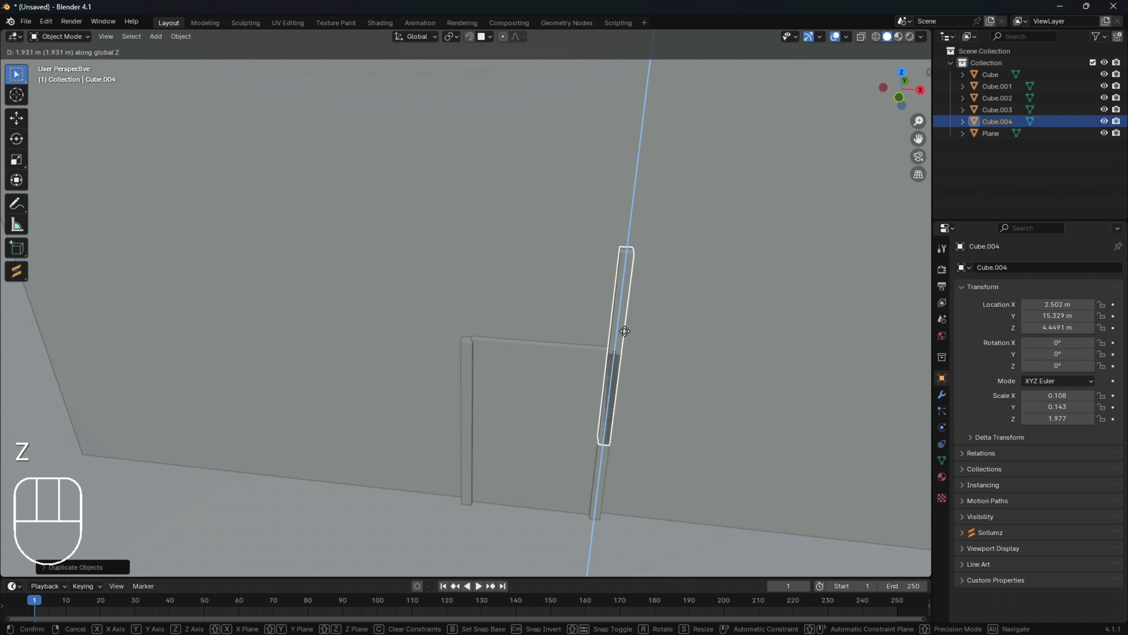
pyautogui.click(626, 336)
pyautogui.press('r')
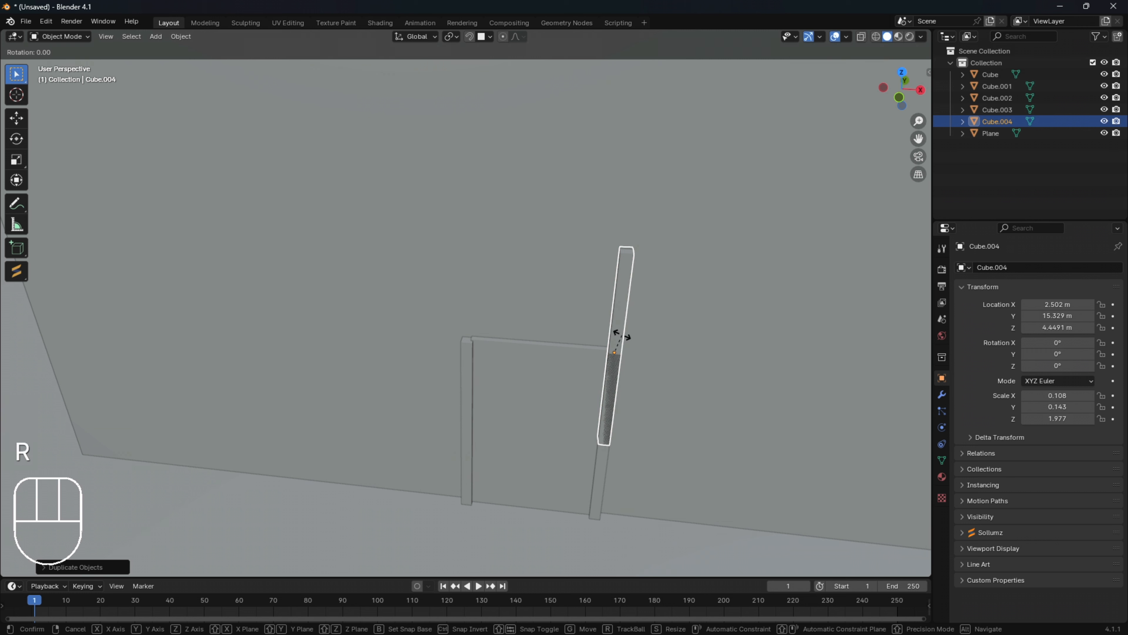
pyautogui.write('y')
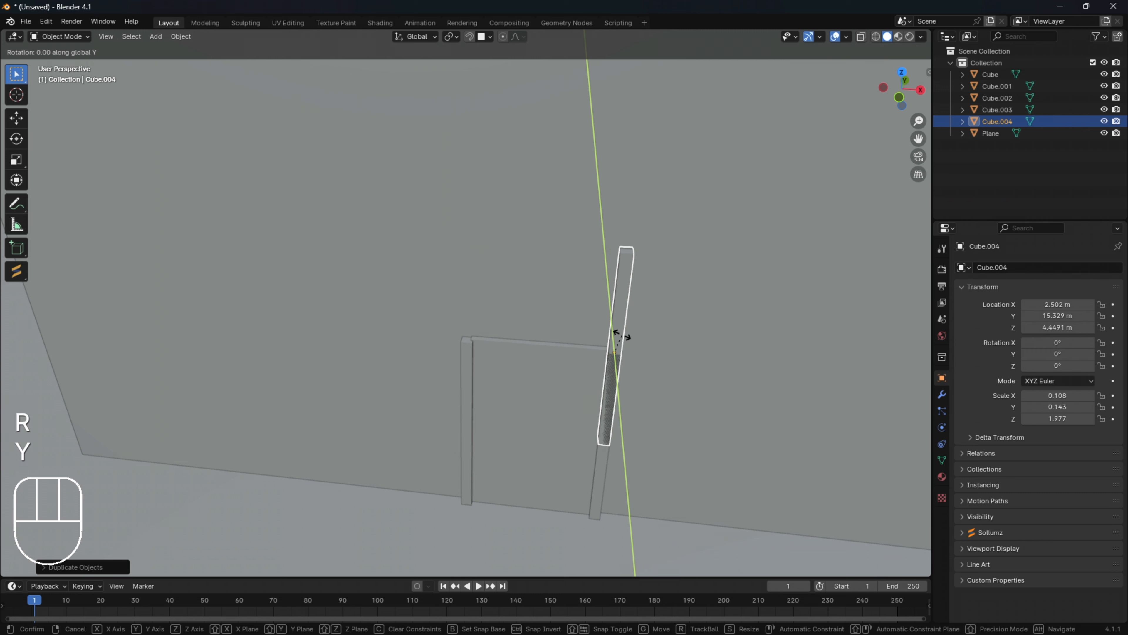
pyautogui.write('90')
pyautogui.press('Return')
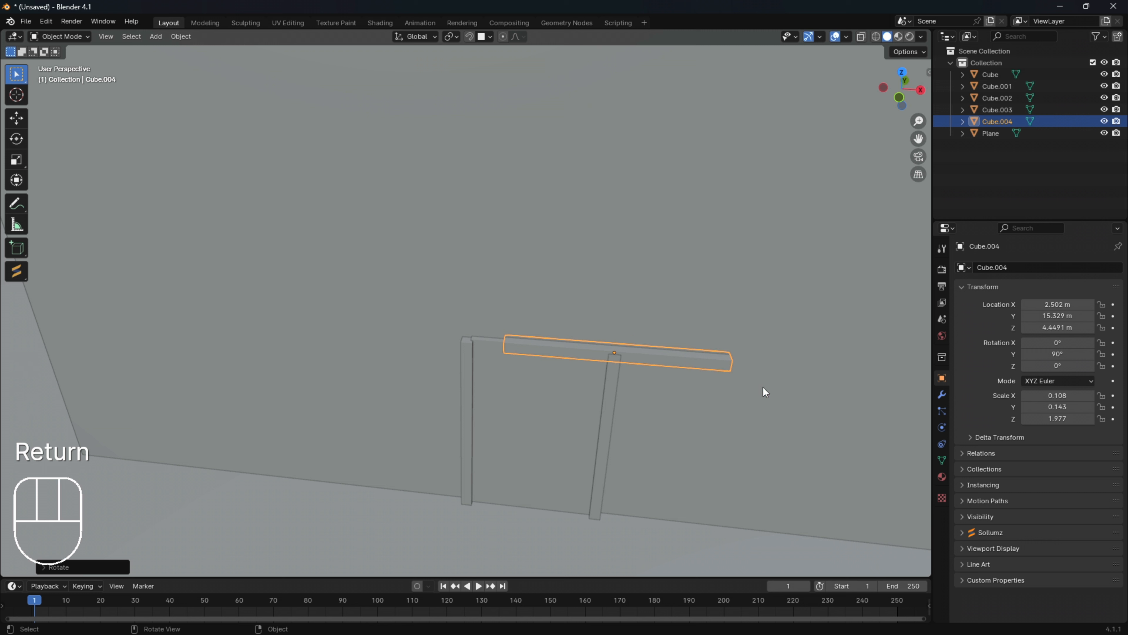
# Step: Shorten the crossbar along X to a scale of about 1.217 and center it between the posts at about X 1.18 m
pyautogui.press('s')
pyautogui.press('x')
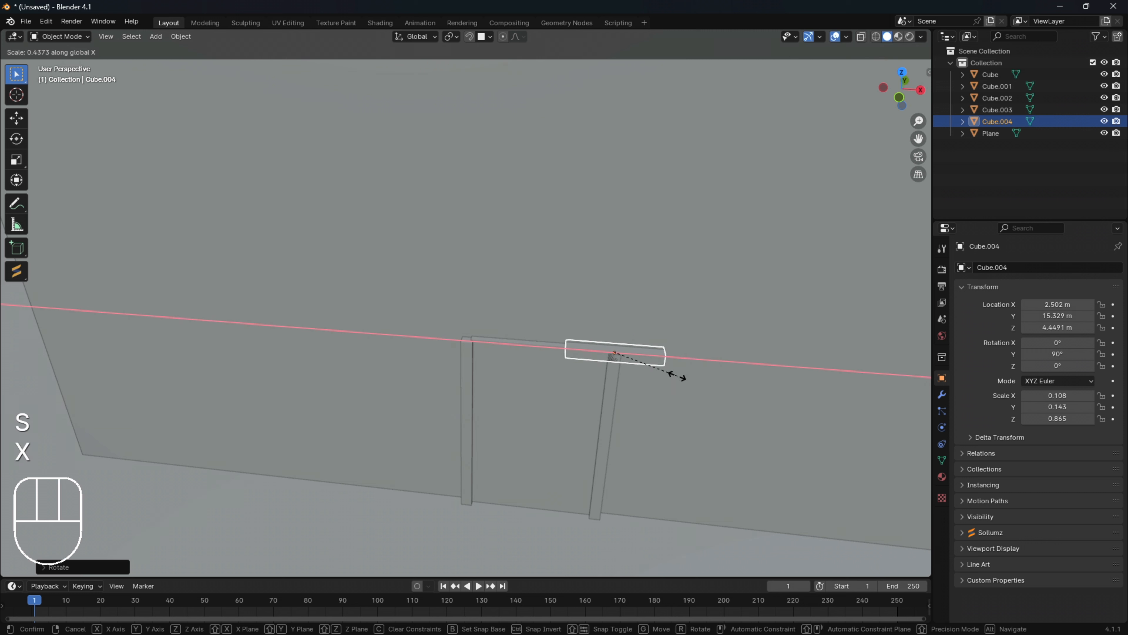
pyautogui.click(708, 377)
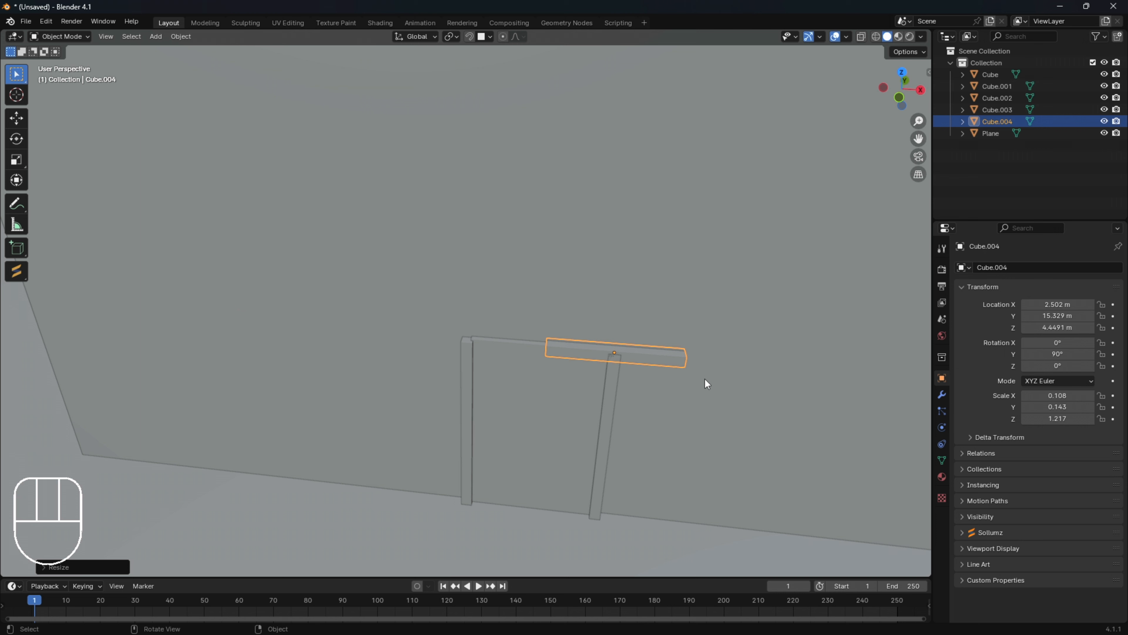
pyautogui.press('g')
pyautogui.press('x')
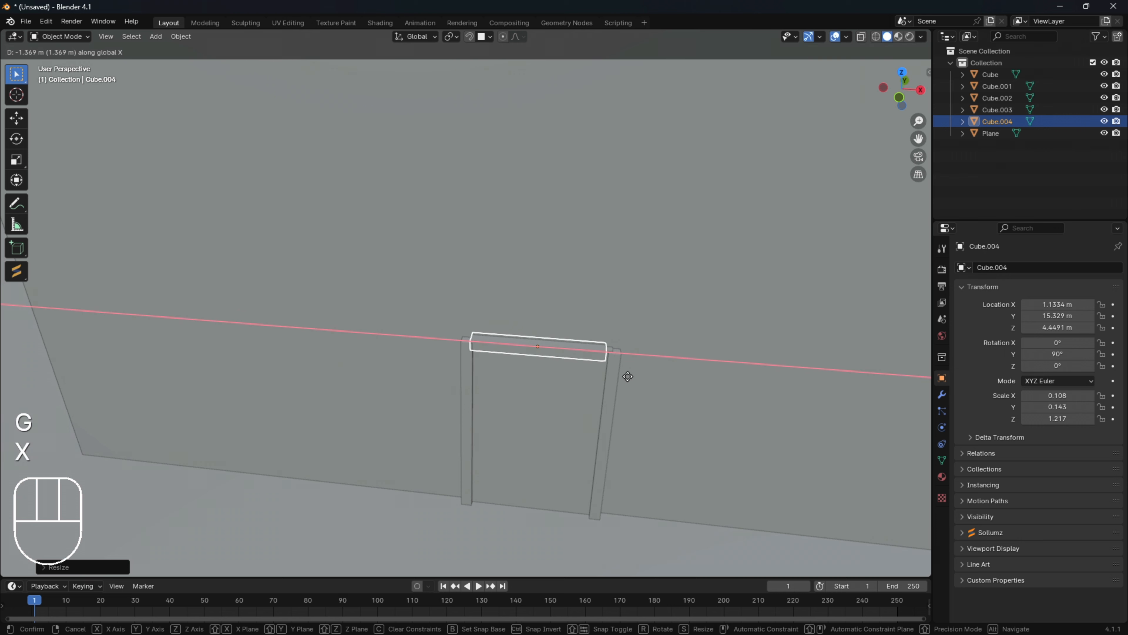
pyautogui.click(631, 377)
# Step: Raise the crossbar along Z to about 4.6 m so it rests on top of the door posts
pyautogui.moveTo(631, 378); pyautogui.dragTo(662, 331, button='middle')
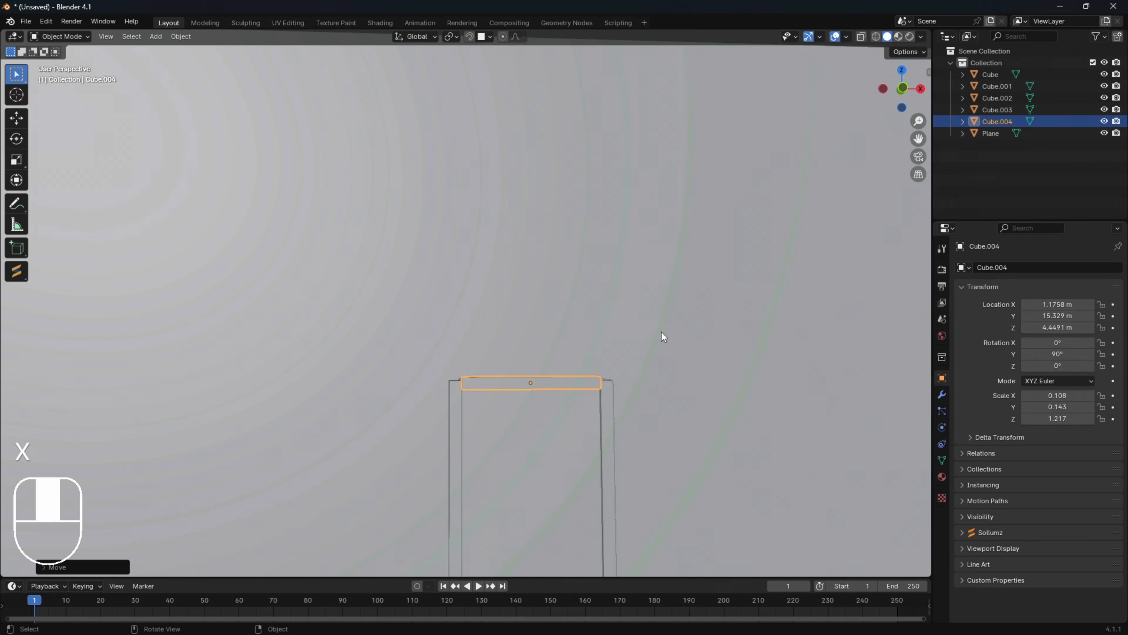
pyautogui.scroll(2, 626, 358)
pyautogui.keyDown('shift'); pyautogui.moveTo(747, 408); pyautogui.dragTo(664, 399, button='middle'); pyautogui.keyUp('shift')
pyautogui.press('g')
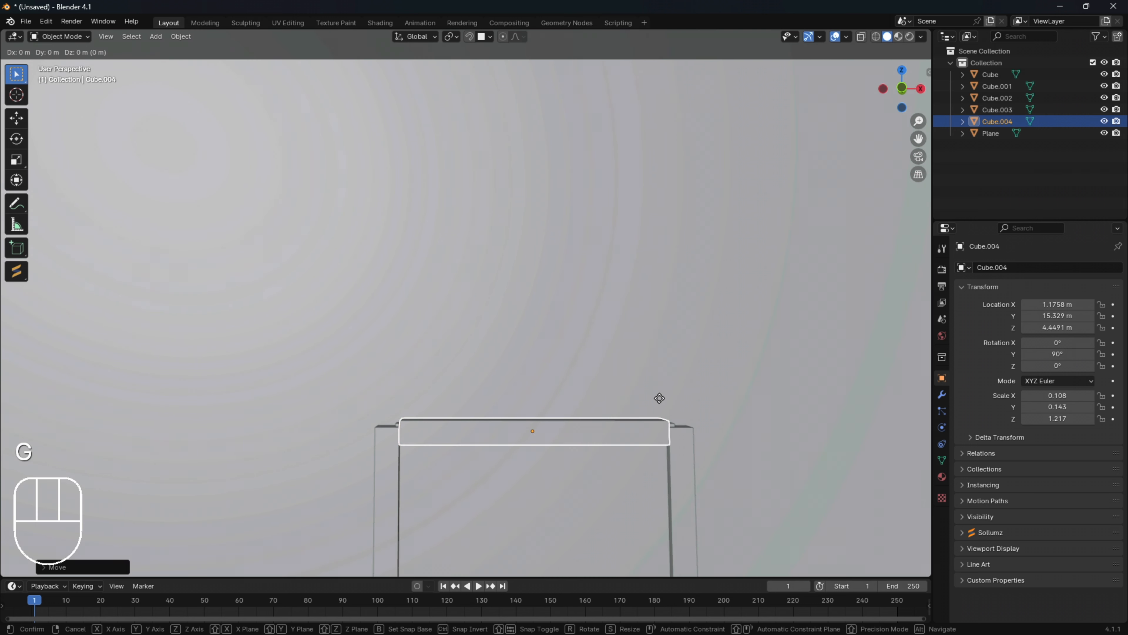
pyautogui.press('z')
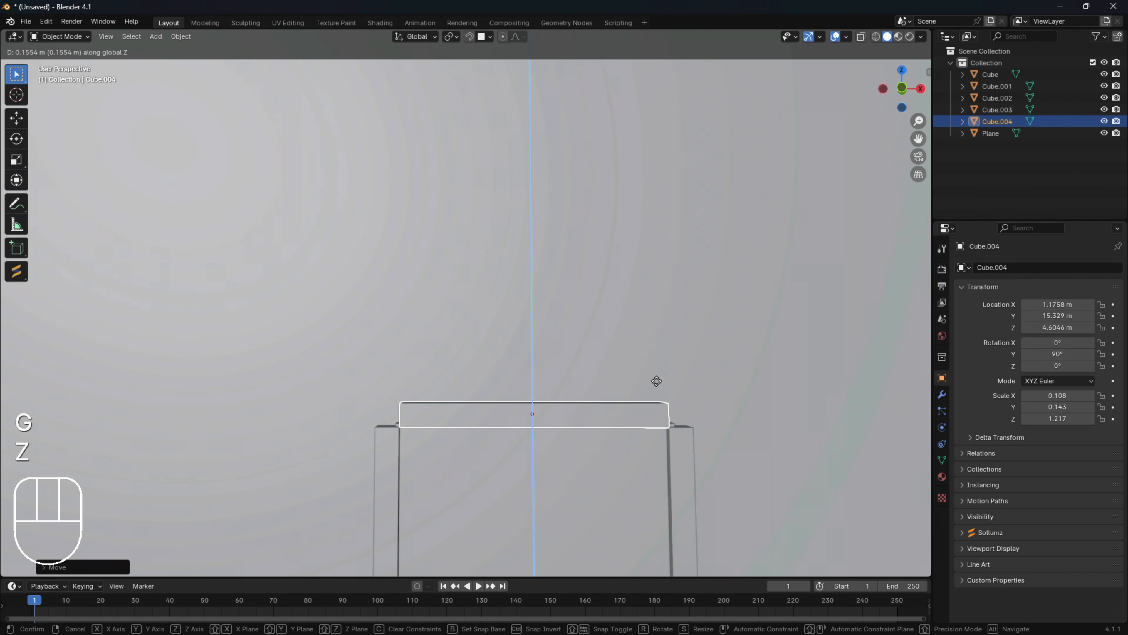
pyautogui.click(658, 386)
# Step: Stretch the crossbar along X to a scale of about 1.441, reaching both posts' outer edges, and deselect it
pyautogui.press('s')
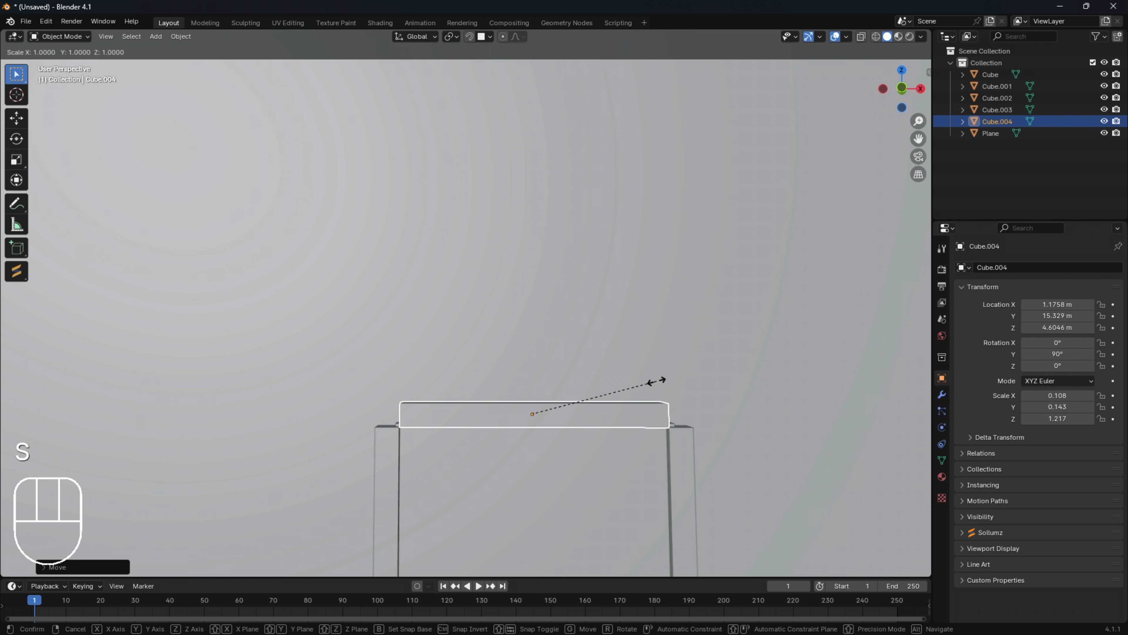
pyautogui.press('x')
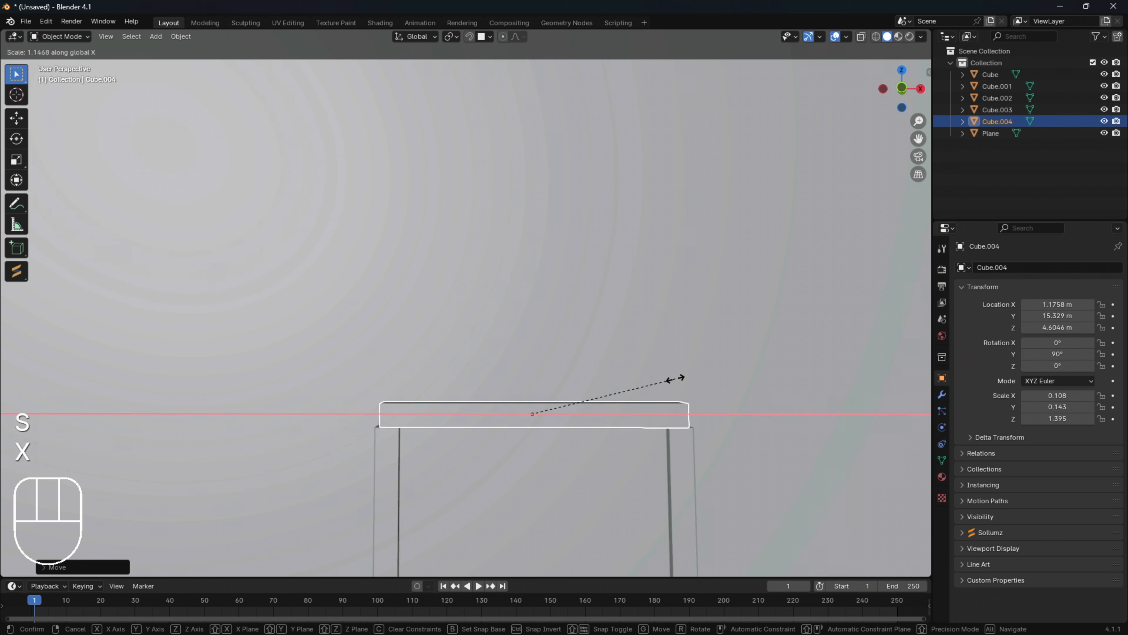
pyautogui.click(707, 397)
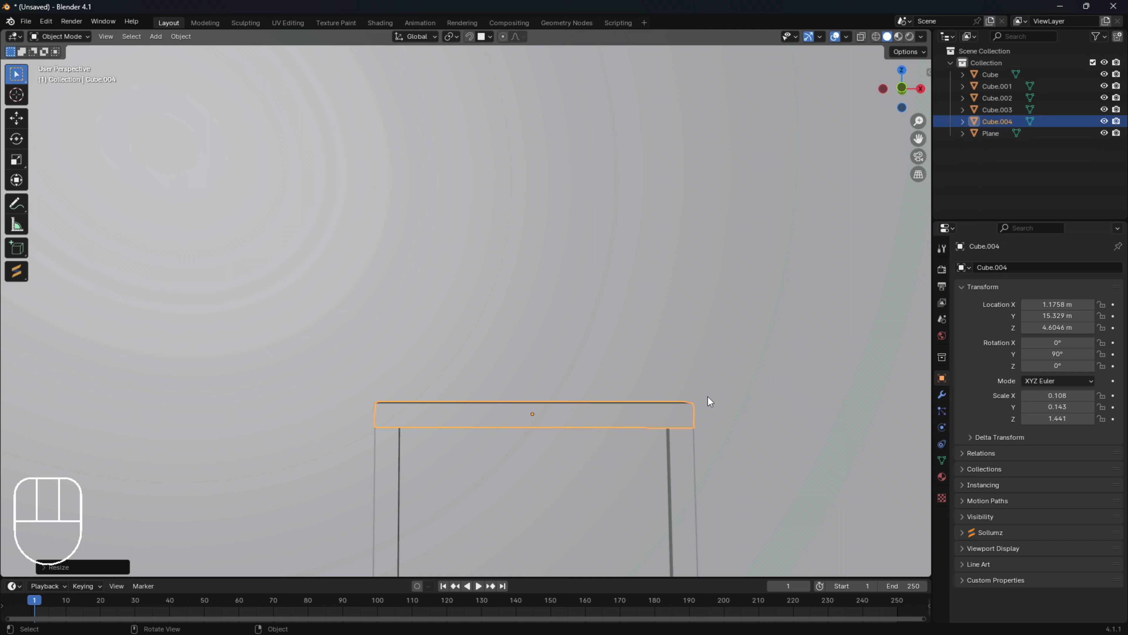
pyautogui.moveTo(708, 396); pyautogui.dragTo(642, 400, button='middle')
pyautogui.click(524, 329)
# Step: Add a UV sphere to the scene at the 3D cursor
pyautogui.scroll(-4, 738, 394)
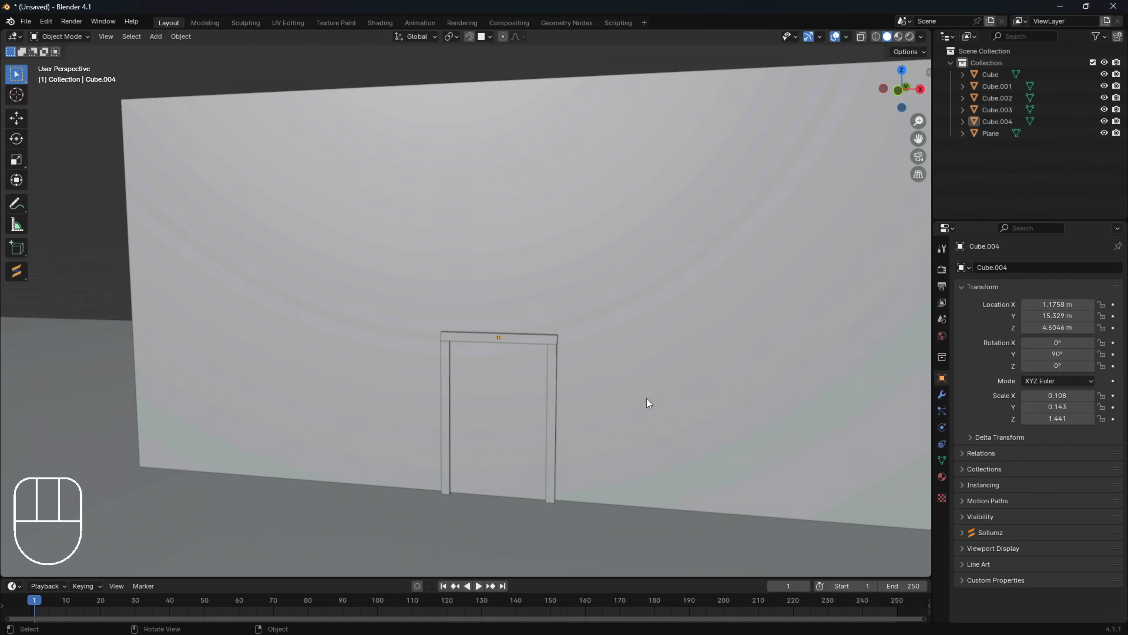
pyautogui.scroll(-3, 580, 375)
pyautogui.scroll(-1, 579, 378)
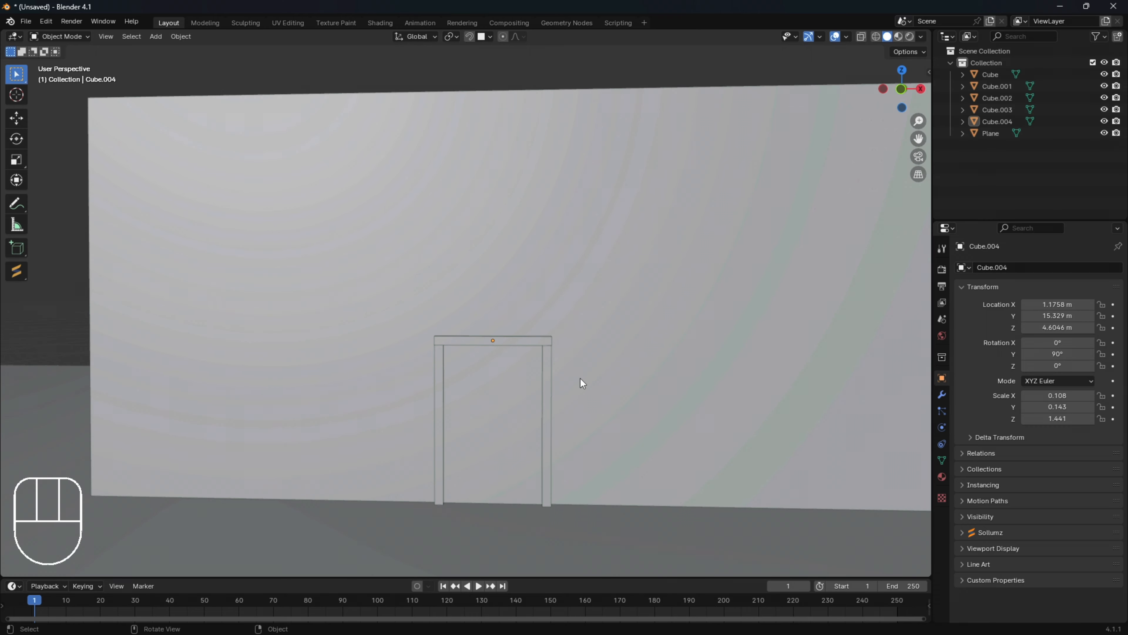
pyautogui.scroll(-3, 580, 379)
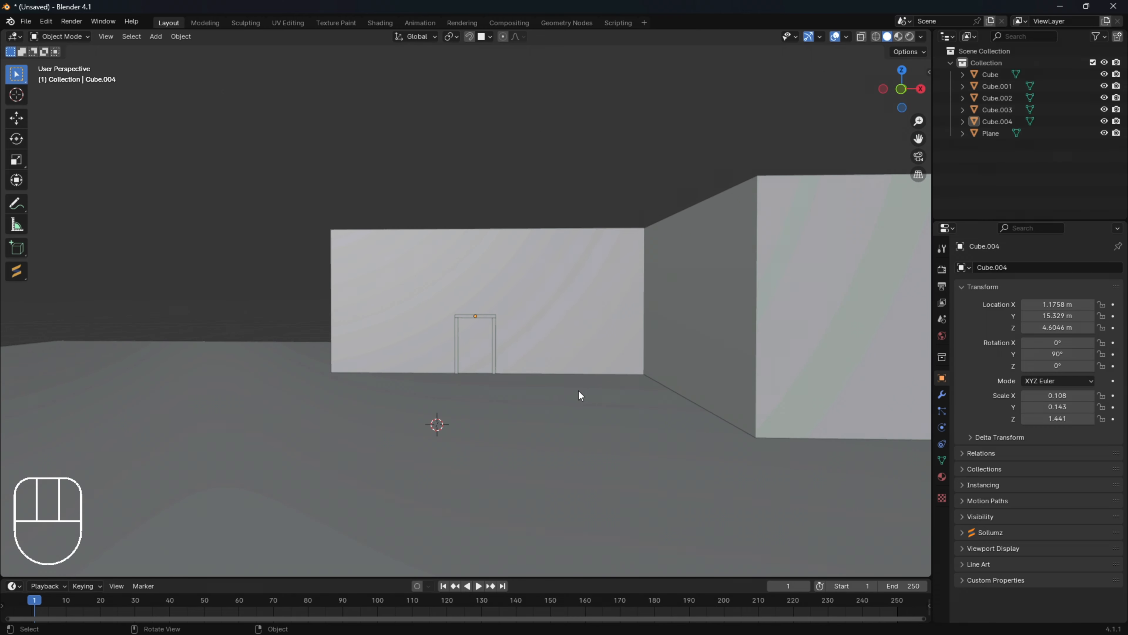
pyautogui.hotkey('shift', 'a')
pyautogui.moveTo(573, 393)
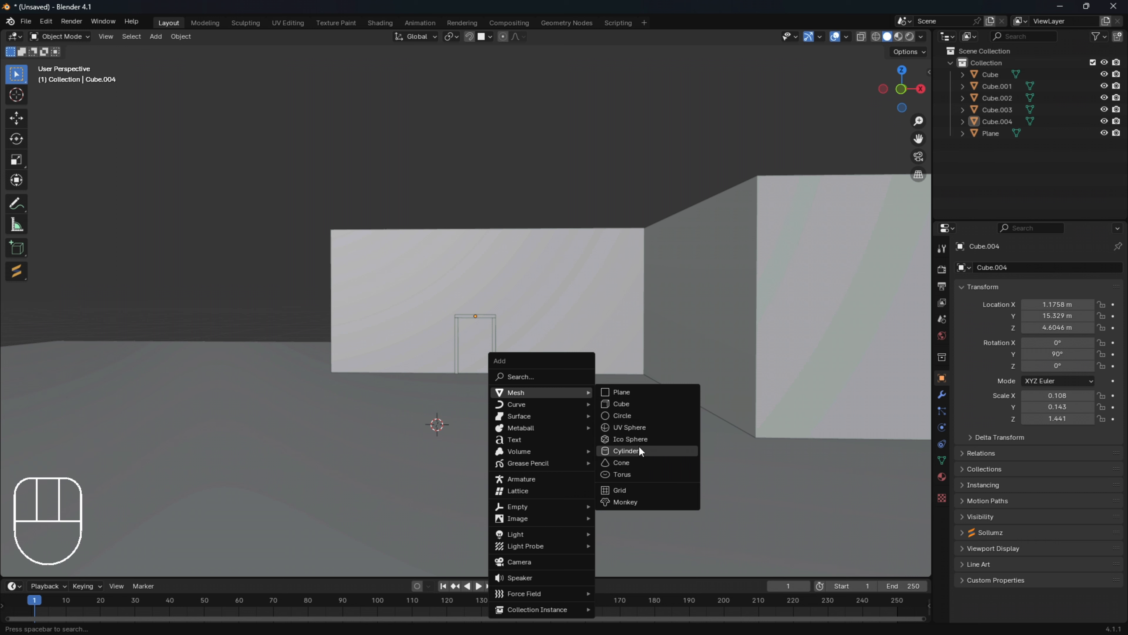
pyautogui.click(634, 429)
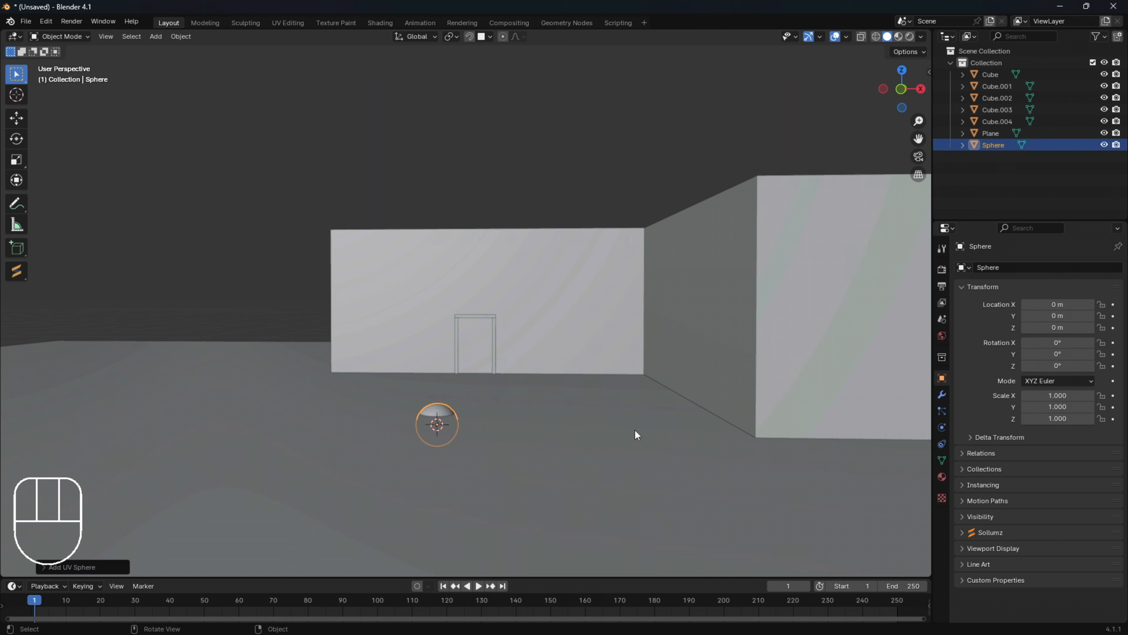
# Step: Lift the sphere along Z above the ground slab to about Z 3.91 m
pyautogui.moveTo(635, 431); pyautogui.dragTo(535, 390, button='middle')
pyautogui.press('g')
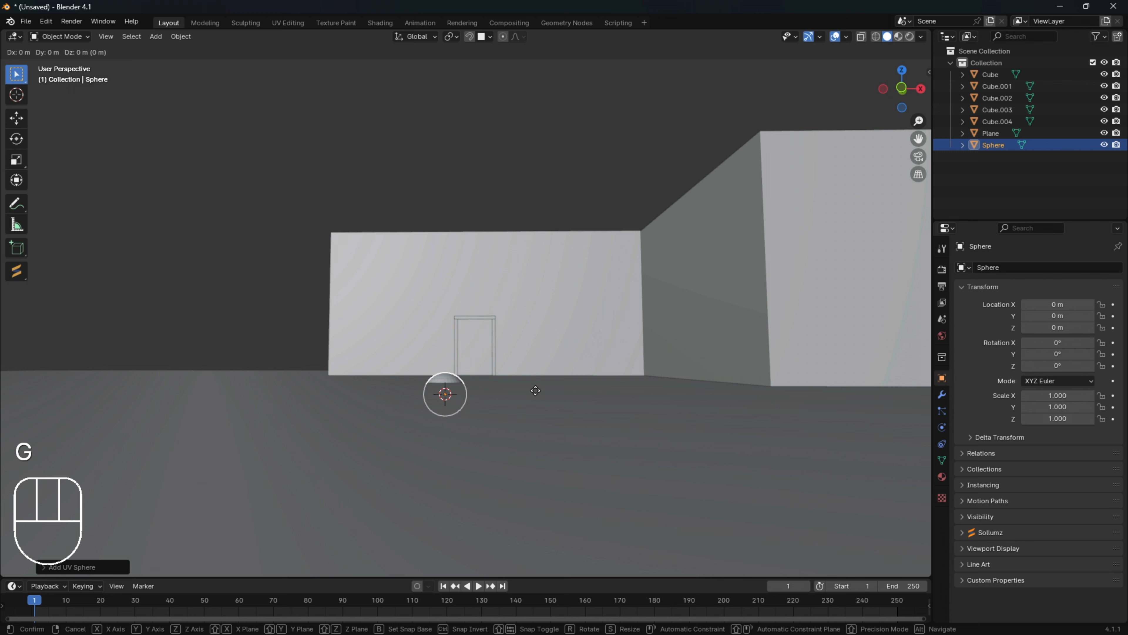
pyautogui.press('z')
pyautogui.click(540, 307)
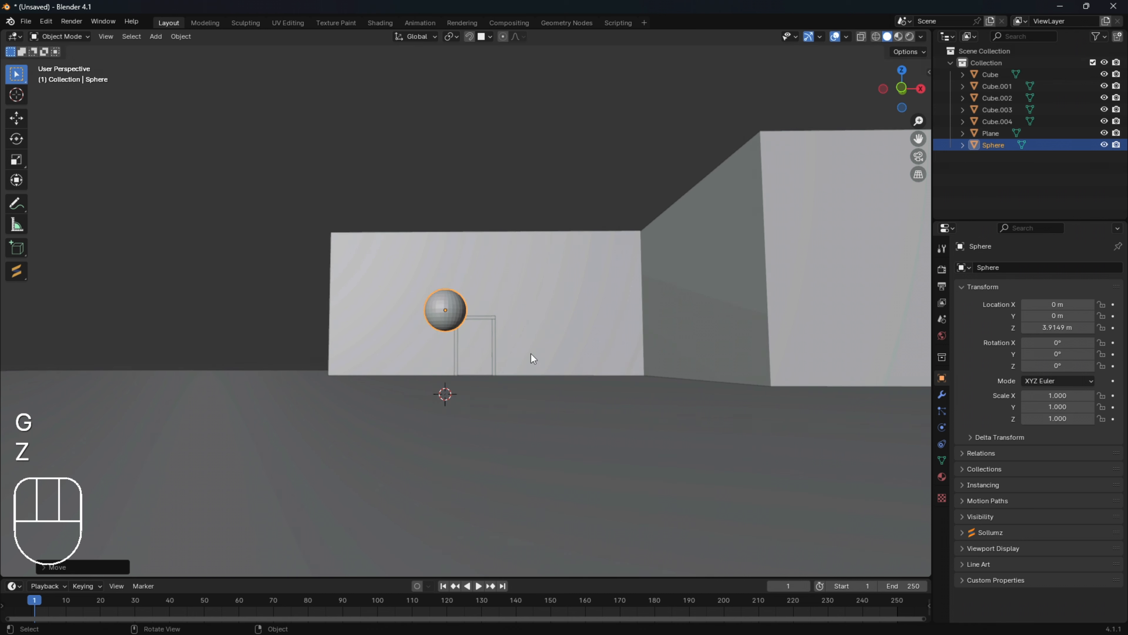
# Step: Shrink the sphere uniformly to a scale of about -0.173 on all axes
pyautogui.moveTo(531, 354); pyautogui.dragTo(601, 368, button='middle')
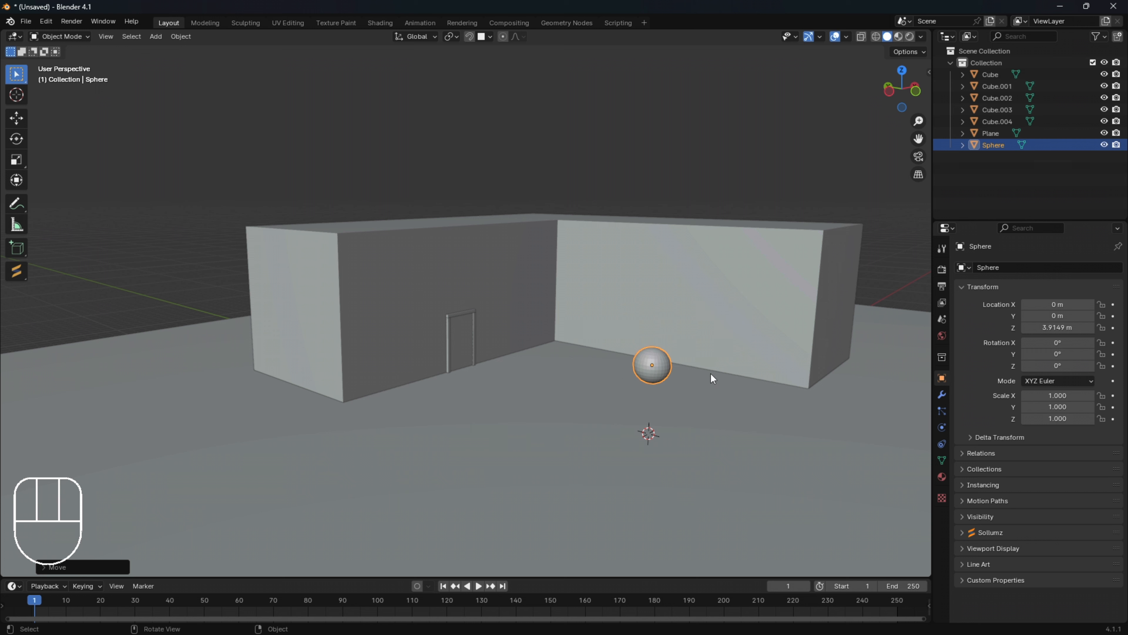
pyautogui.press('s')
pyautogui.click(652, 363)
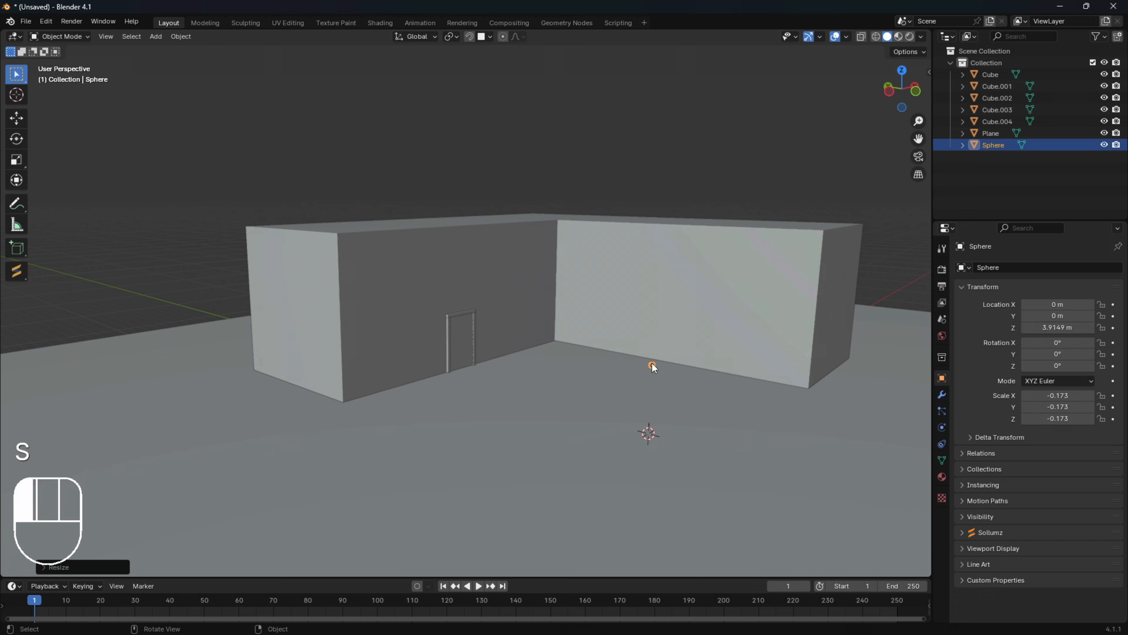
pyautogui.moveTo(515, 334); pyautogui.dragTo(438, 338, button='middle')
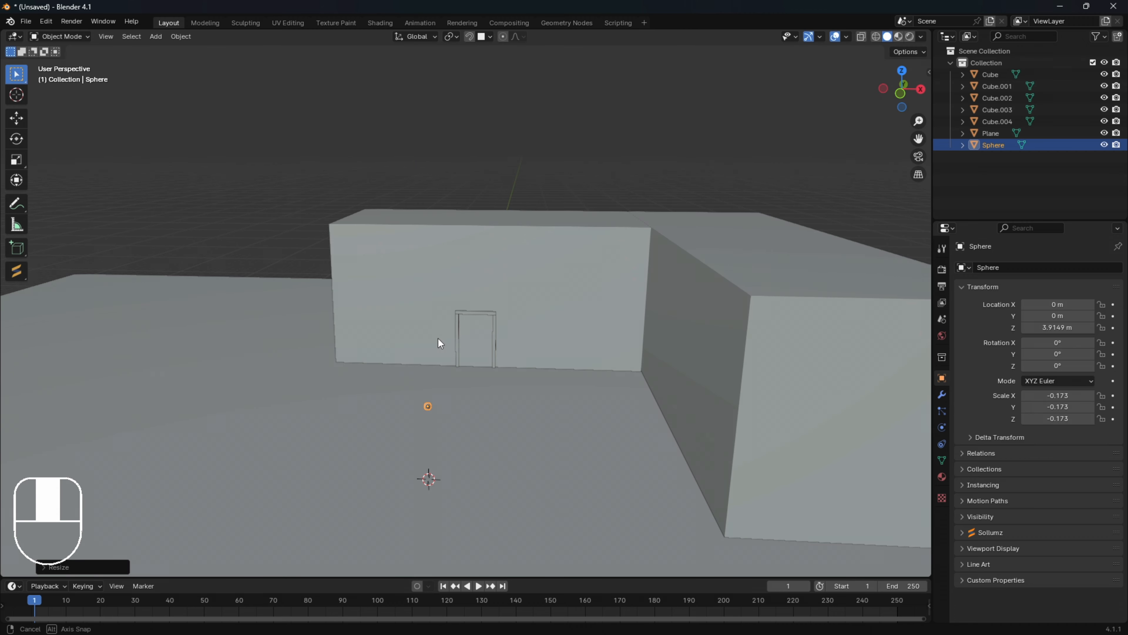
# Step: With snapping on, move the small sphere onto the door as a knob, at about X 1.91, Y 15.10, Z 2.59 m
pyautogui.scroll(3, 505, 346)
pyautogui.moveTo(496, 377); pyautogui.dragTo(550, 353, button='middle')
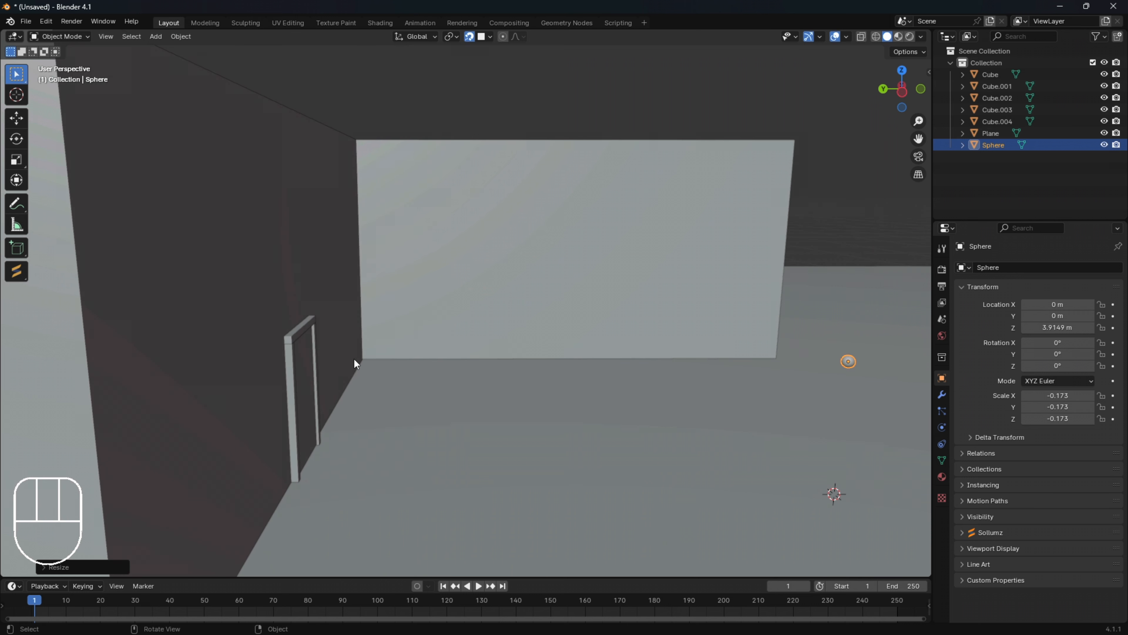
pyautogui.press('g')
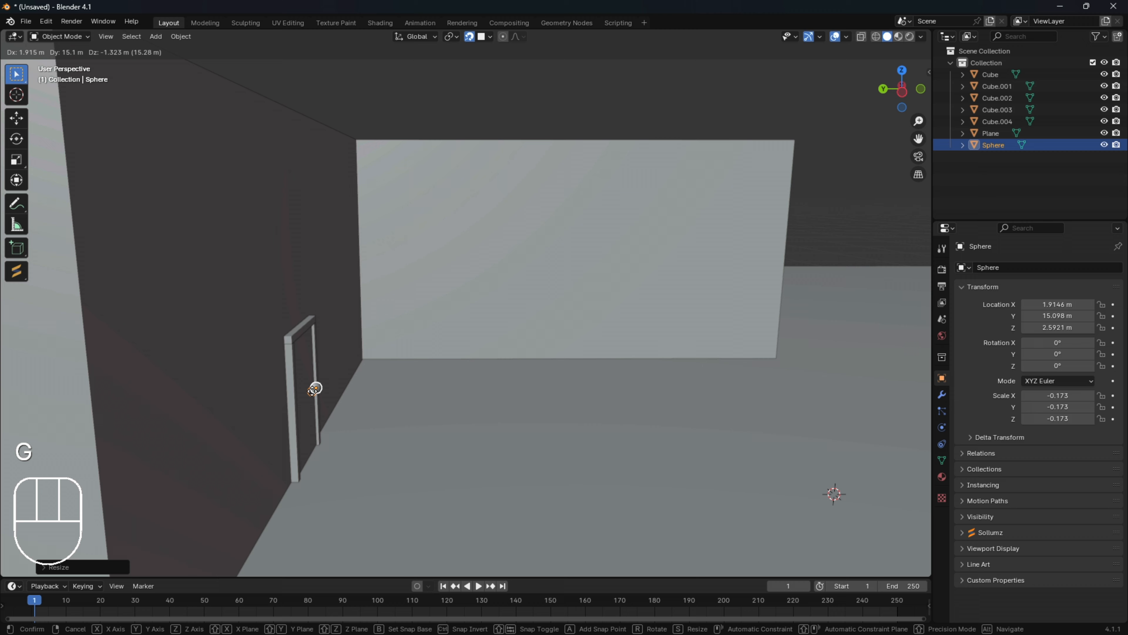
pyautogui.click(312, 387)
pyautogui.moveTo(386, 398); pyautogui.dragTo(561, 277, button='middle')
pyautogui.scroll(-4, 523, 298)
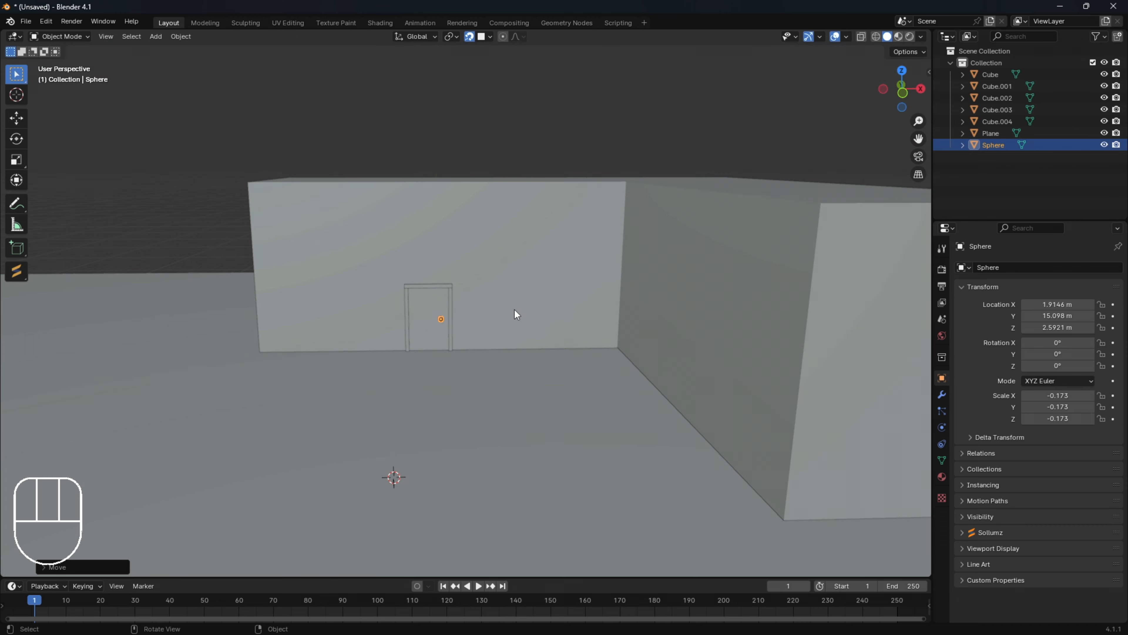
# Step: Add a cylinder at the 3D cursor and raise it along Z to about 2.81 m
pyautogui.hotkey('shift', 'a')
pyautogui.moveTo(503, 319)
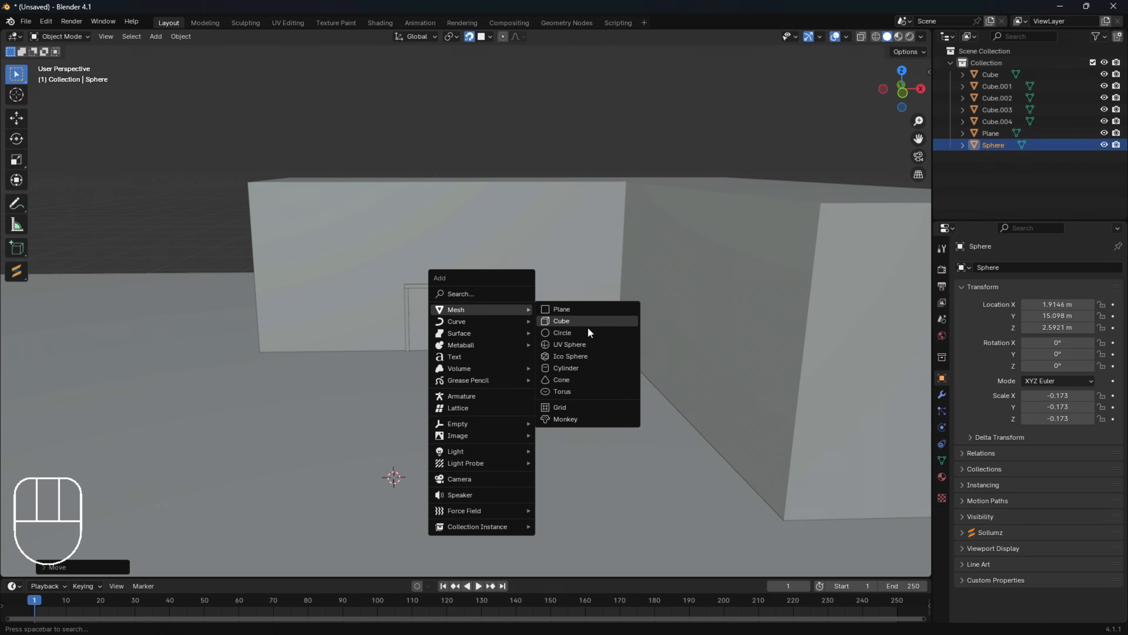
pyautogui.click(580, 367)
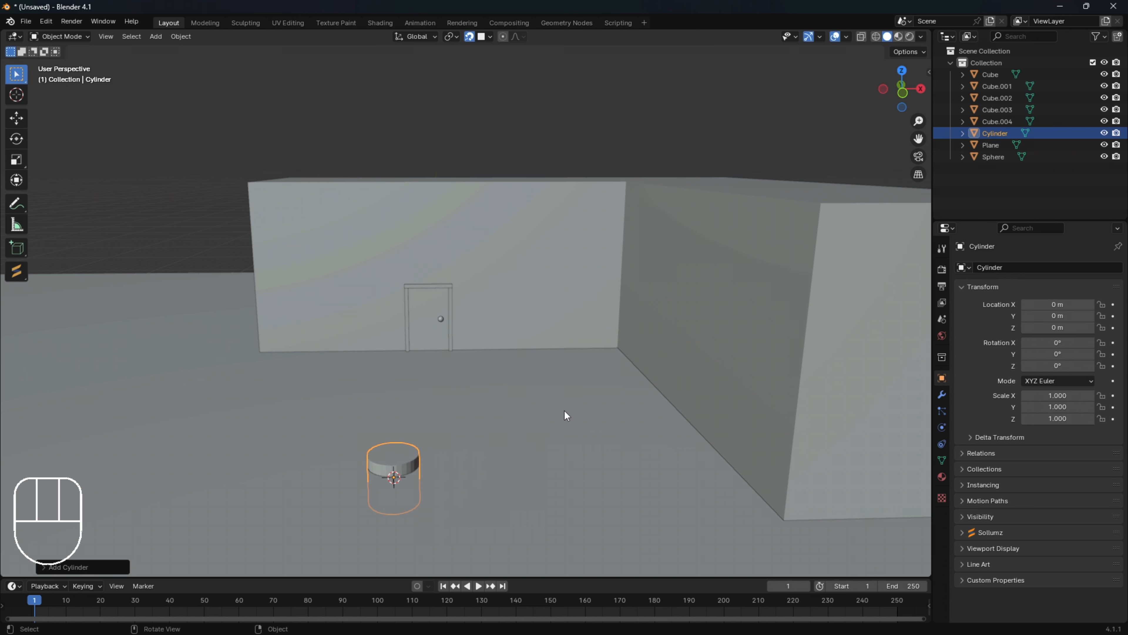
pyautogui.press('g')
pyautogui.press('z')
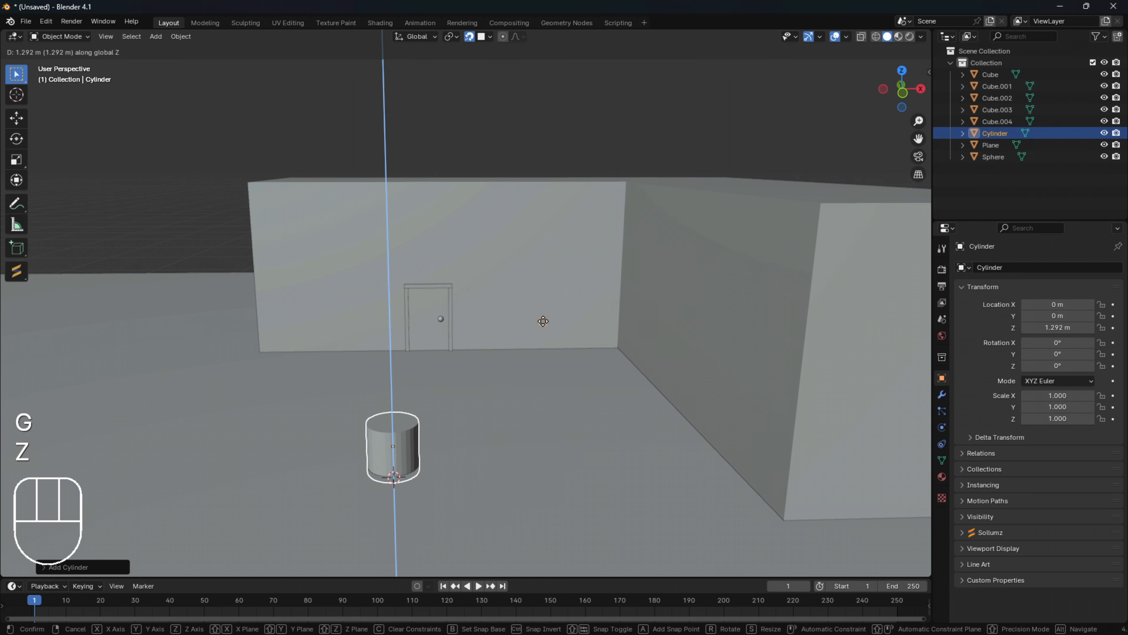
pyautogui.click(541, 297)
# Step: Shrink the cylinder uniformly to a scale of about 0.195 on all axes
pyautogui.moveTo(524, 349); pyautogui.dragTo(559, 372, button='middle')
pyautogui.press('s')
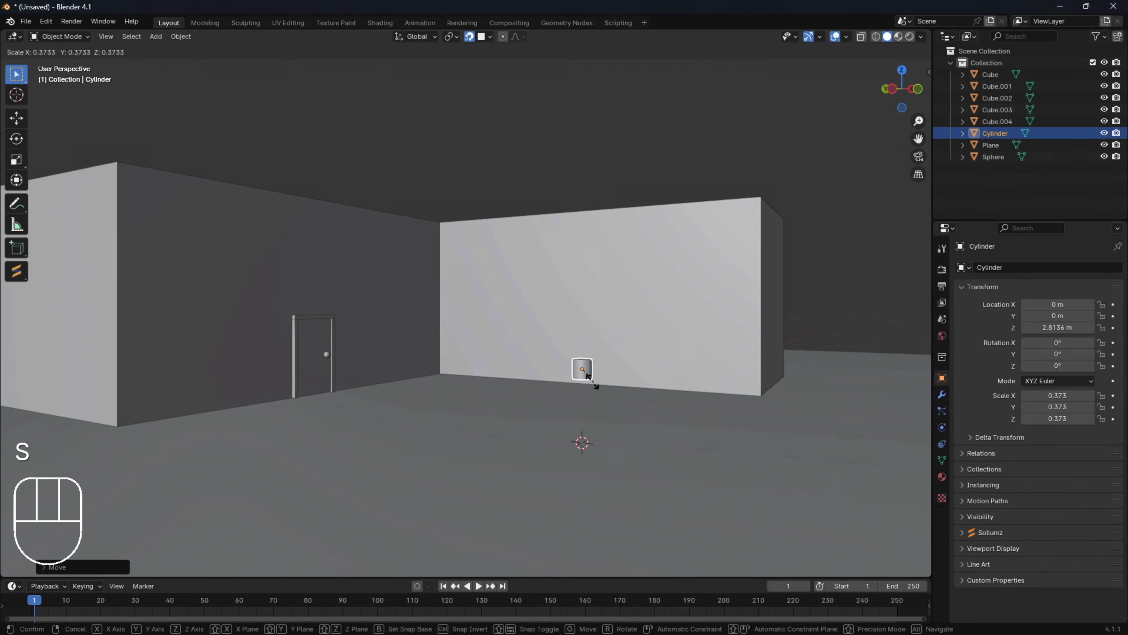
pyautogui.click(583, 371)
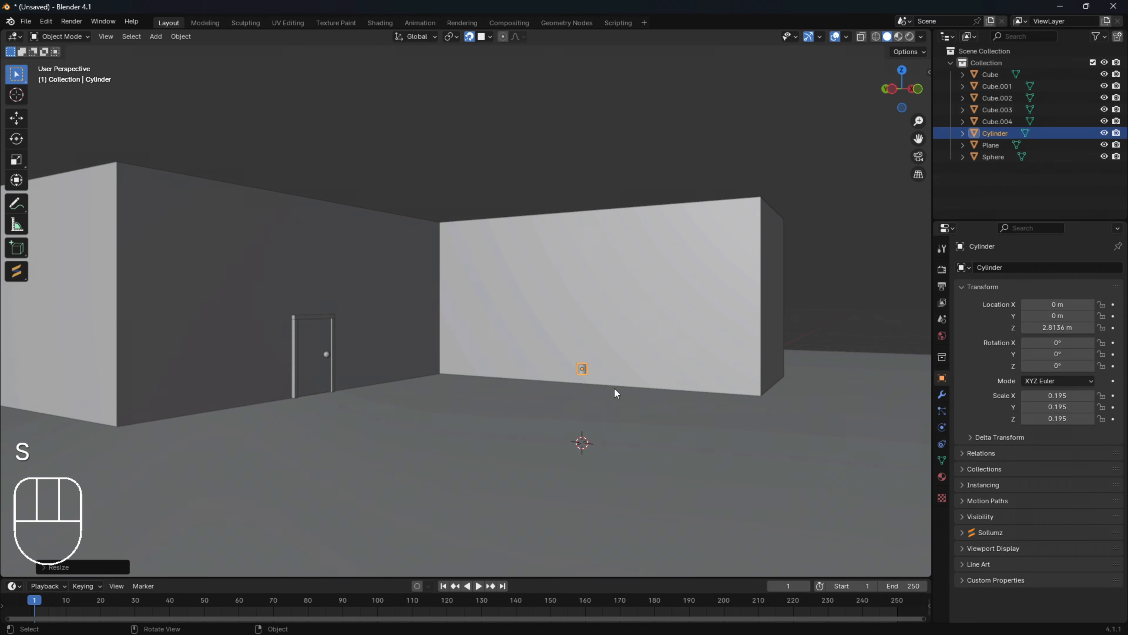
pyautogui.scroll(5, 619, 389)
pyautogui.keyDown('shift'); pyautogui.moveTo(760, 411); pyautogui.dragTo(630, 347, button='middle'); pyautogui.keyUp('shift')
pyautogui.press('s')
pyautogui.press('y')
pyautogui.rightClick(464, 338)
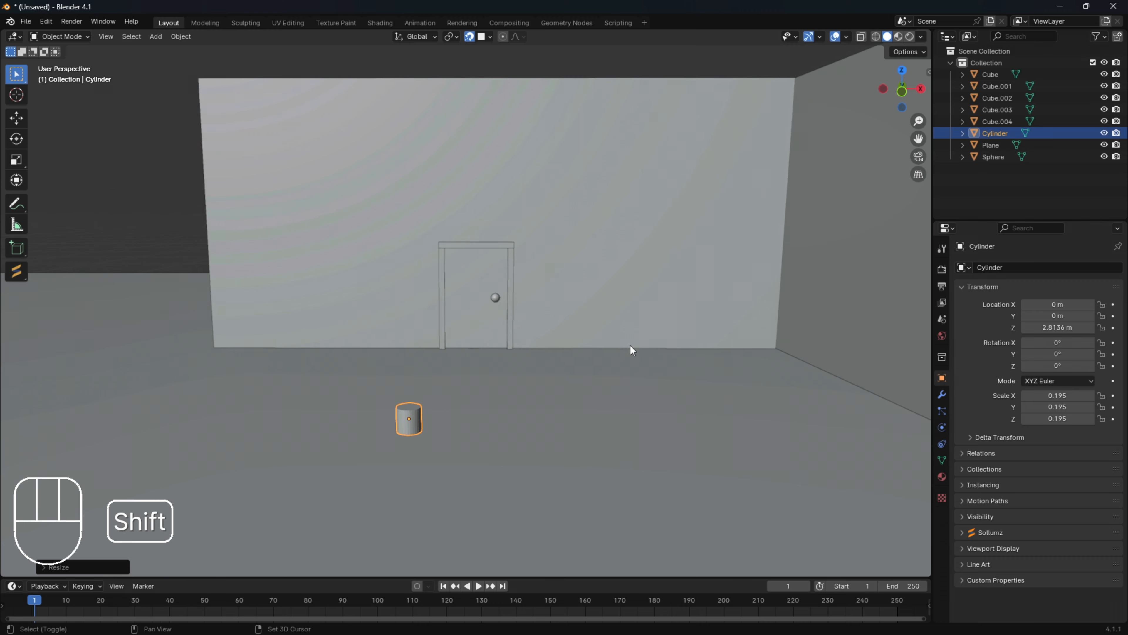
# Step: Stretch the cylinder along Z, and shrink it uniformly to a scale of about 0.034 in X and Y and 0.043 in Z
pyautogui.scroll(2, 513, 365)
pyautogui.keyDown('shift'); pyautogui.moveTo(497, 395); pyautogui.dragTo(554, 244, button='middle'); pyautogui.keyUp('shift')
pyautogui.press('s')
pyautogui.press('z')
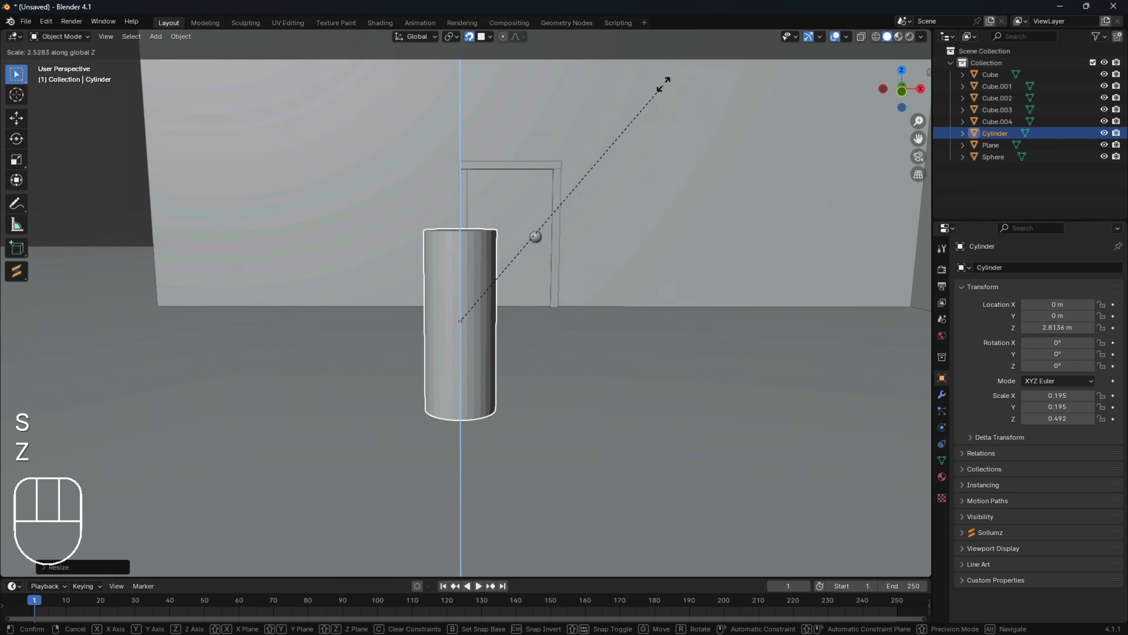
pyautogui.click(563, 208)
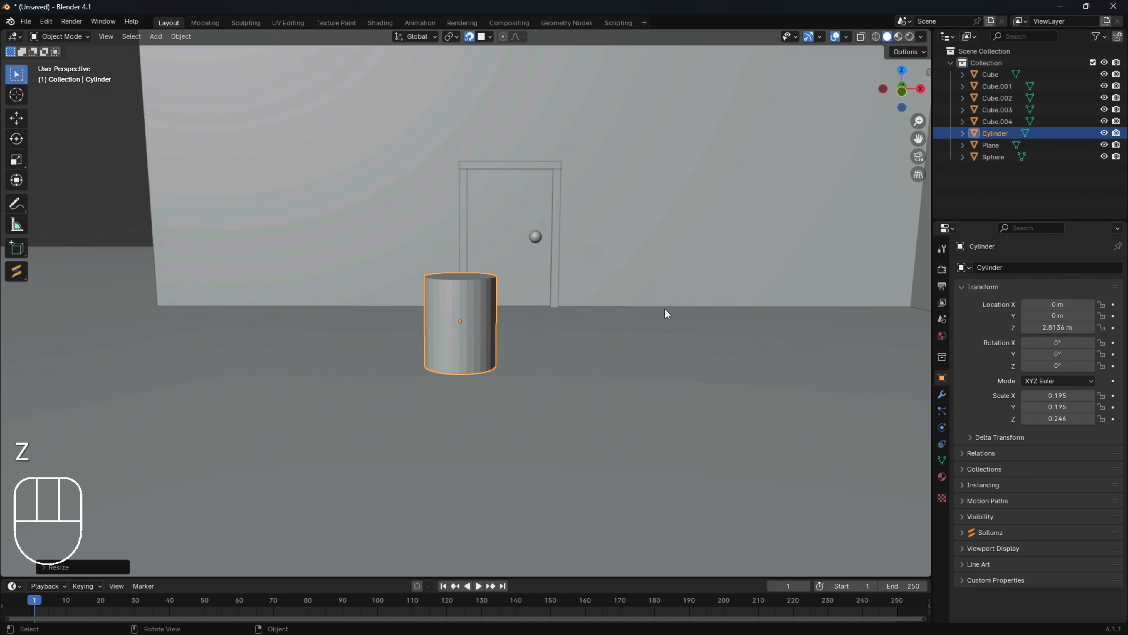
pyautogui.press('s')
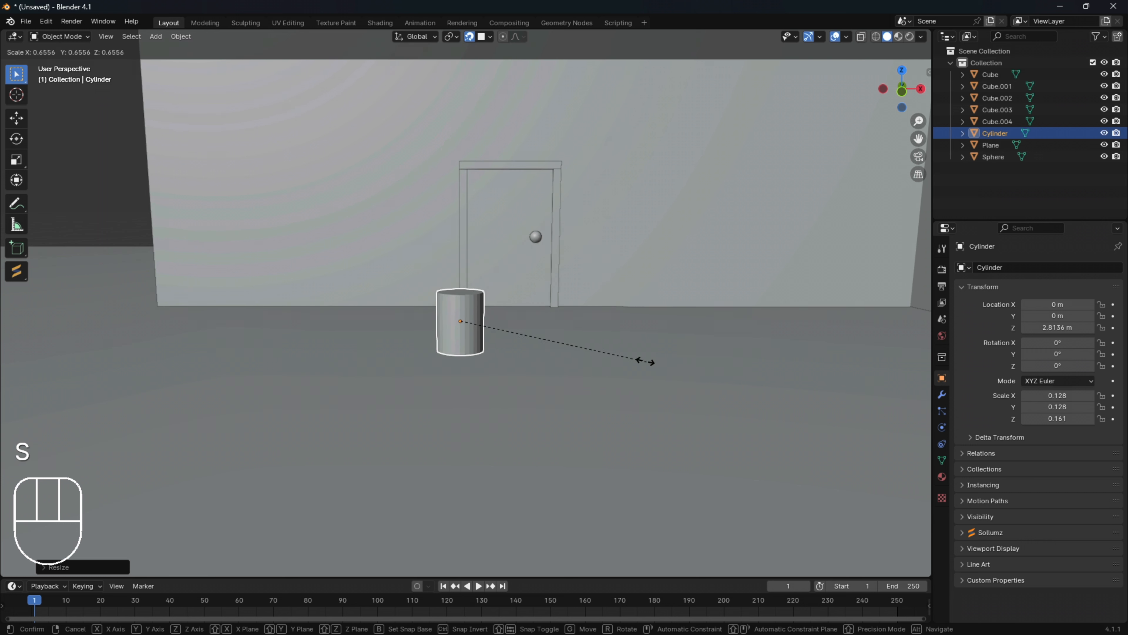
pyautogui.click(510, 336)
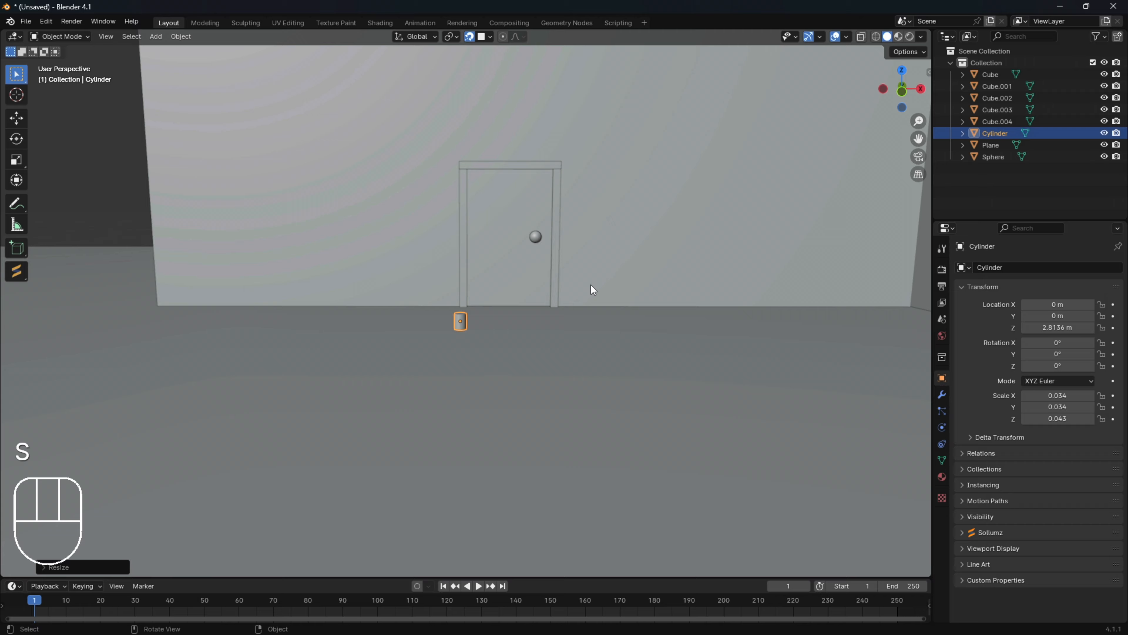
# Step: Rotate the cylinder 90° about the X axis so it lies horizontally
pyautogui.moveTo(591, 285); pyautogui.dragTo(528, 273, button='middle')
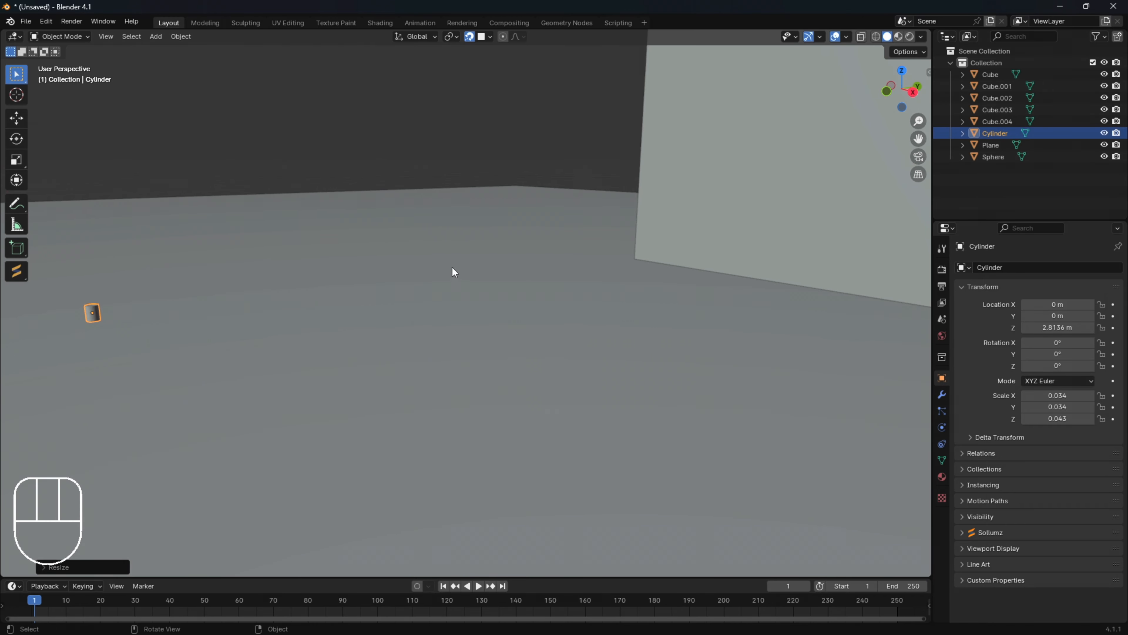
pyautogui.keyDown('shift'); pyautogui.moveTo(455, 270); pyautogui.dragTo(497, 239, button='middle'); pyautogui.keyUp('shift')
pyautogui.press('r')
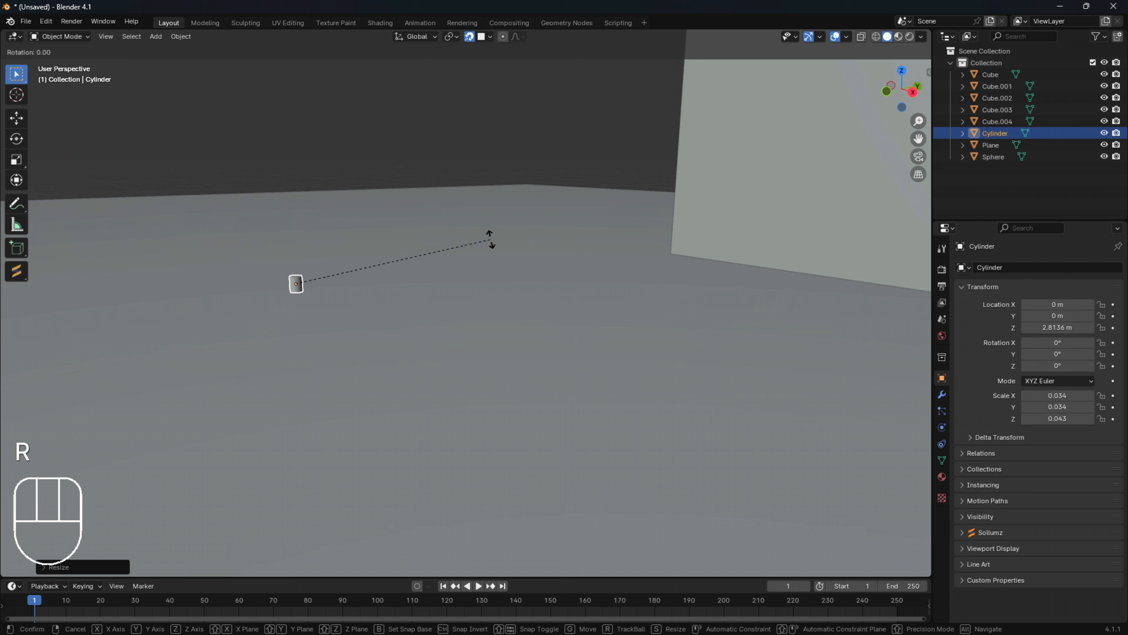
pyautogui.press('x')
pyautogui.press('9')
pyautogui.press('0')
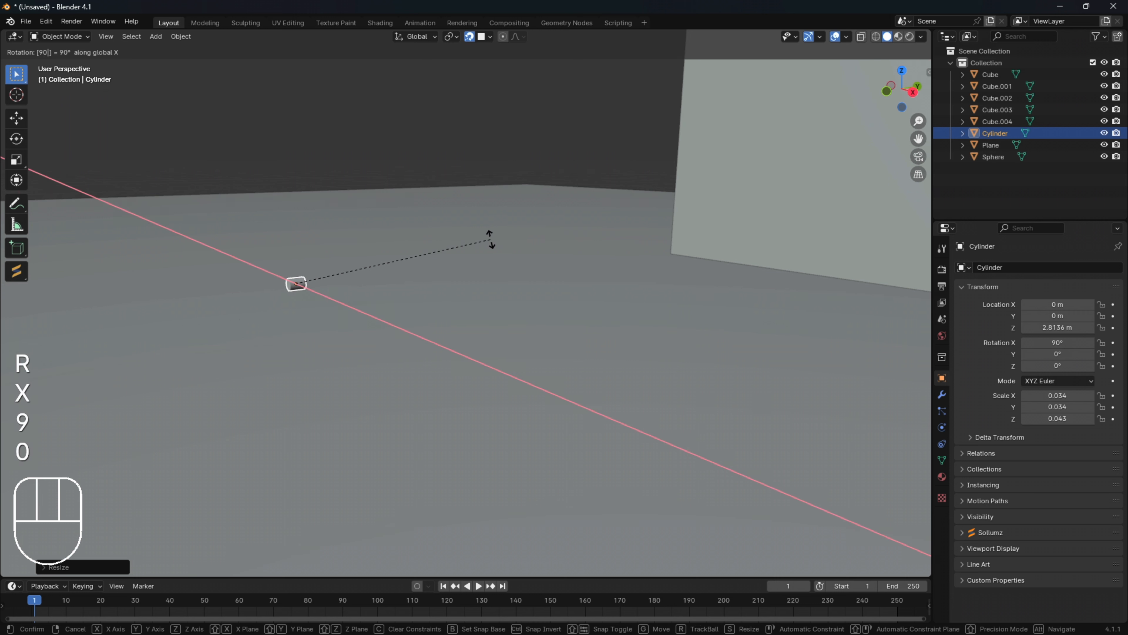
pyautogui.press('Return')
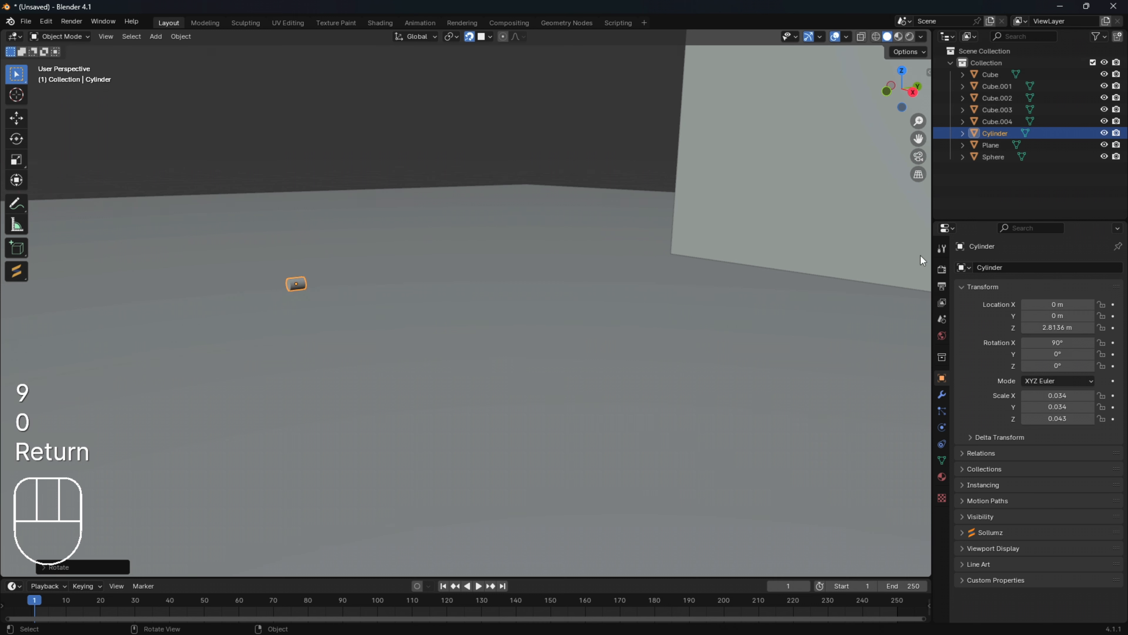
# Step: Snap the cylinder onto the door beside the knob, at about X 2.02, Y 15.23, Z 2.73 m, and select the sphere
pyautogui.moveTo(760, 292); pyautogui.dragTo(101, 177, button='middle')
pyautogui.keyDown('shift'); pyautogui.moveTo(868, 344); pyautogui.dragTo(842, 334, button='middle'); pyautogui.keyUp('shift')
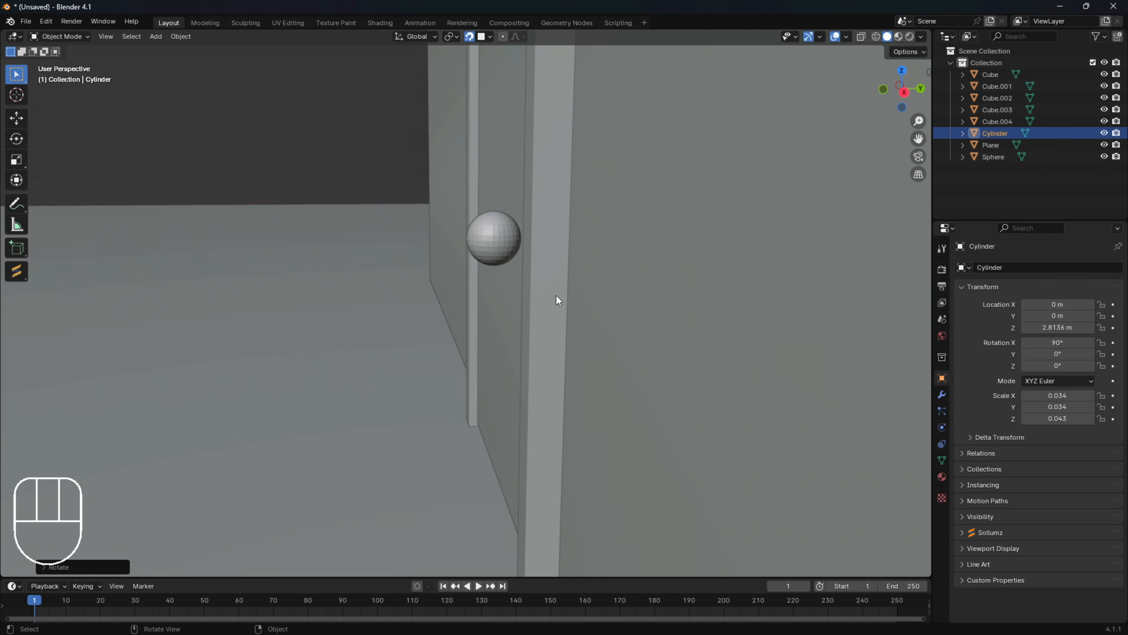
pyautogui.moveTo(519, 227); pyautogui.dragTo(544, 235, button='middle')
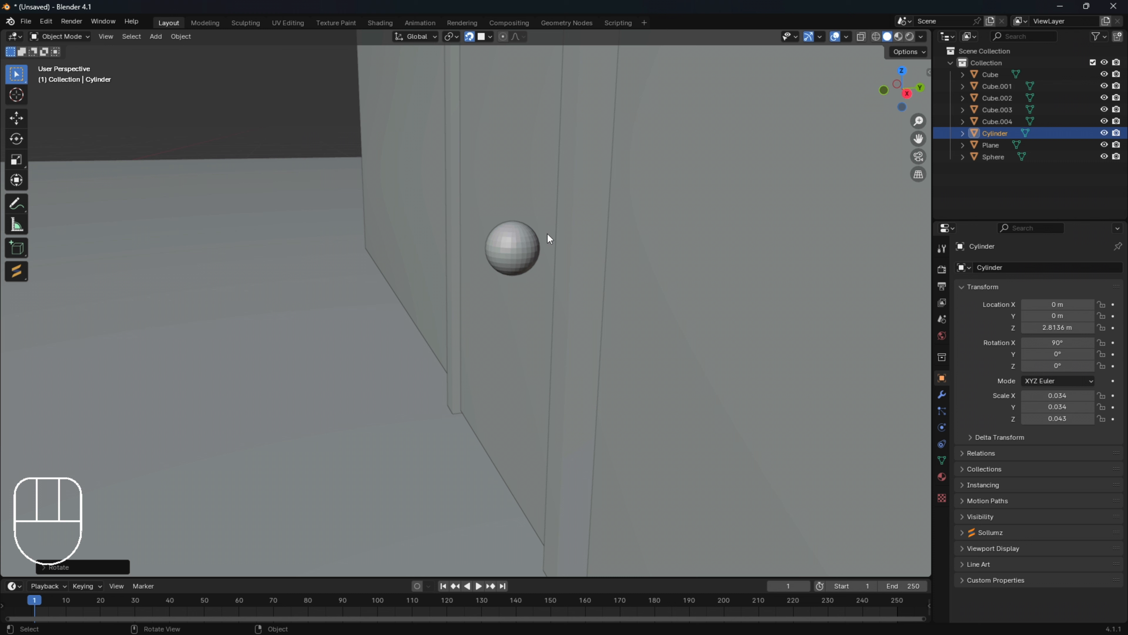
pyautogui.press('g')
pyautogui.click(548, 235)
pyautogui.click(513, 253)
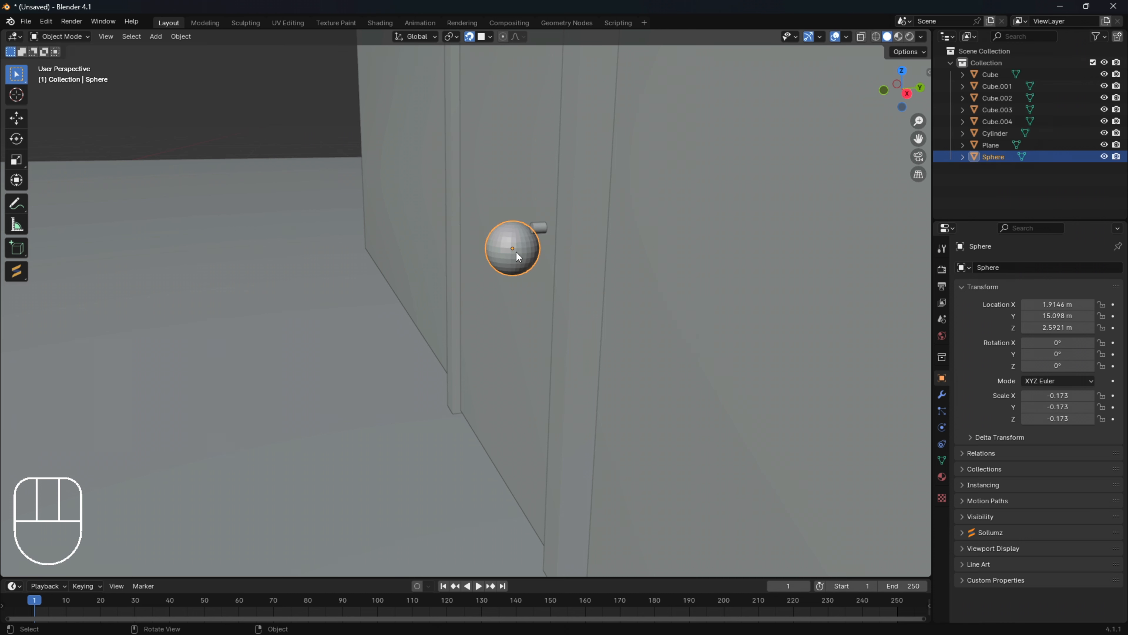
pyautogui.press('g')
pyautogui.press('y')
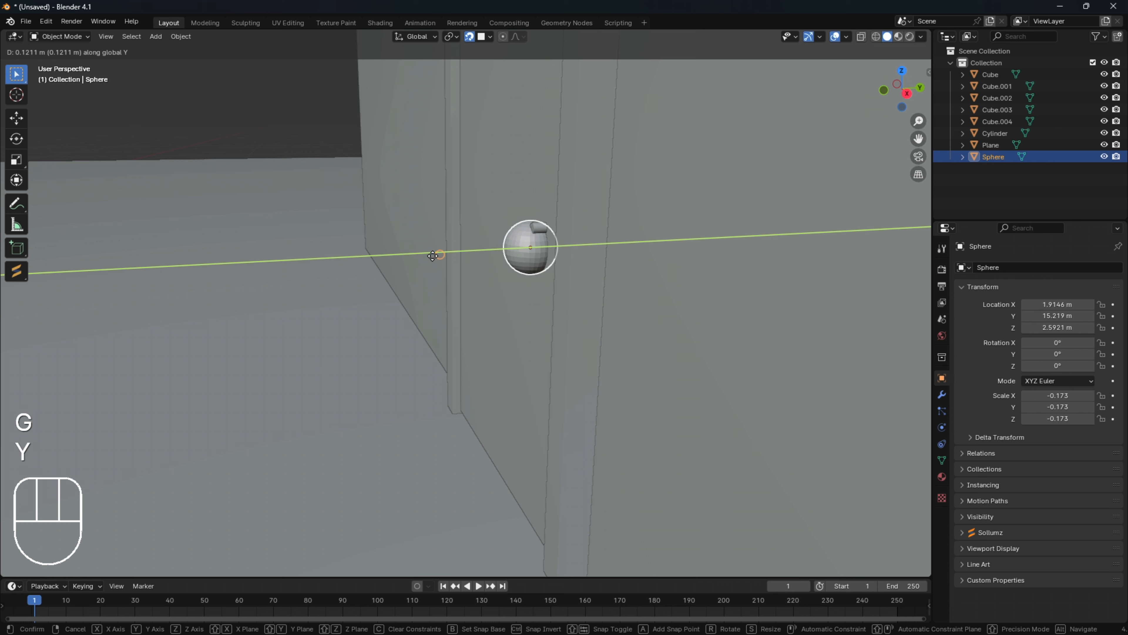
pyautogui.rightClick(367, 264)
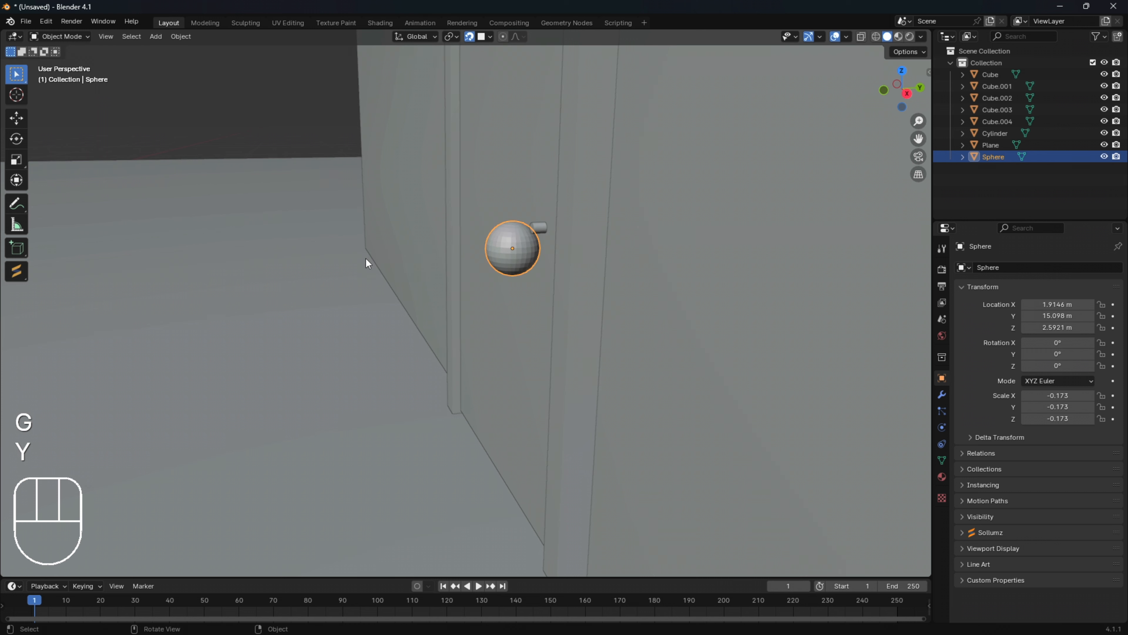
# Step: Disable snapping and move the sphere along Y, out from the door, to about Y 14.68 m
pyautogui.click(469, 37)
pyautogui.press('g')
pyautogui.press('y')
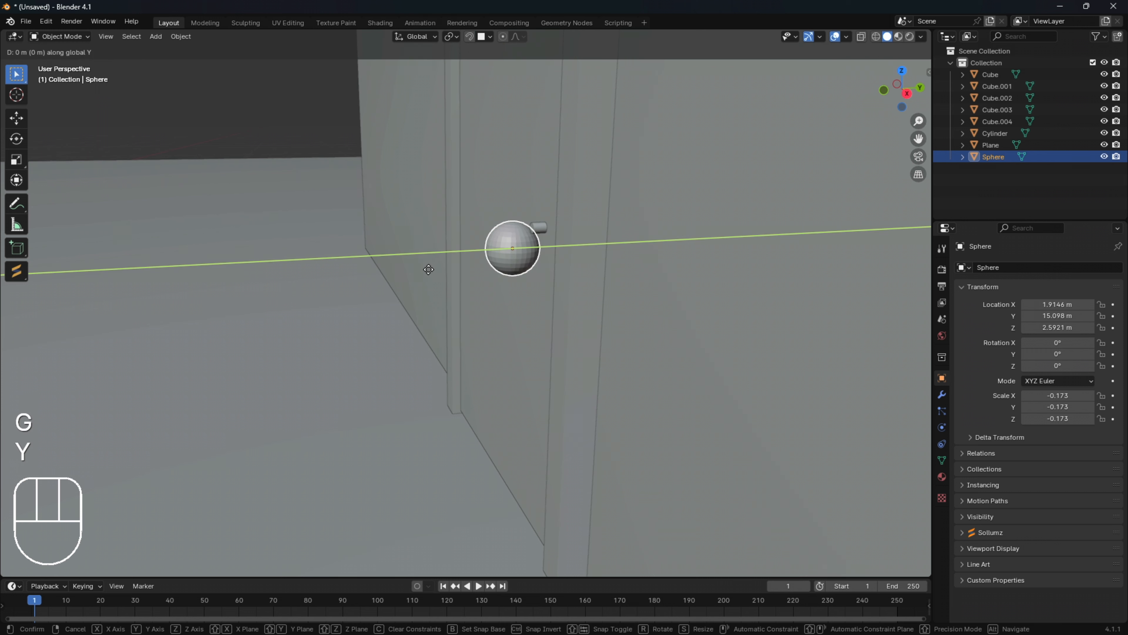
pyautogui.click(365, 272)
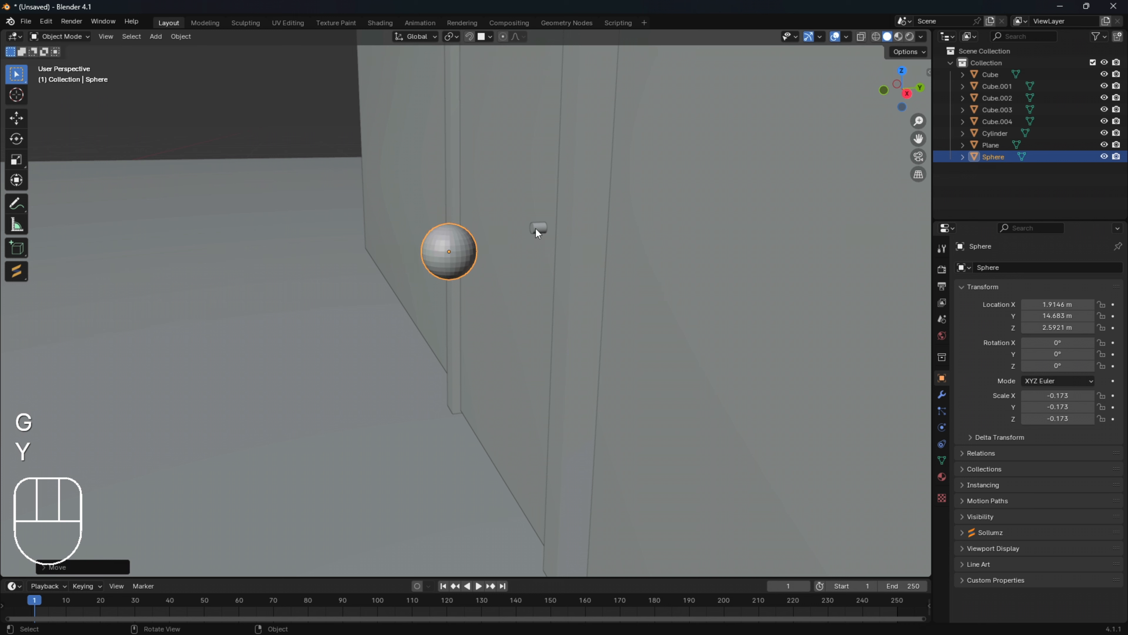
# Step: Enlarge the cylinder uniformly to a scale of about 0.055 in X and Y and 0.070 in Z, and reselect the sphere
pyautogui.click(536, 228)
pyautogui.press('s')
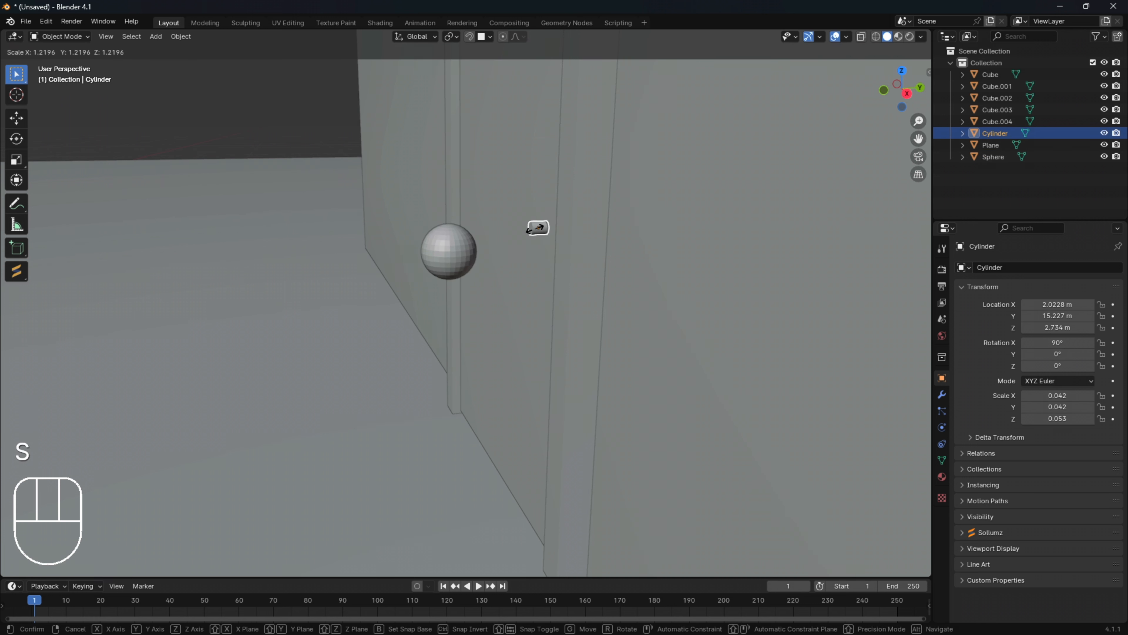
pyautogui.click(536, 229)
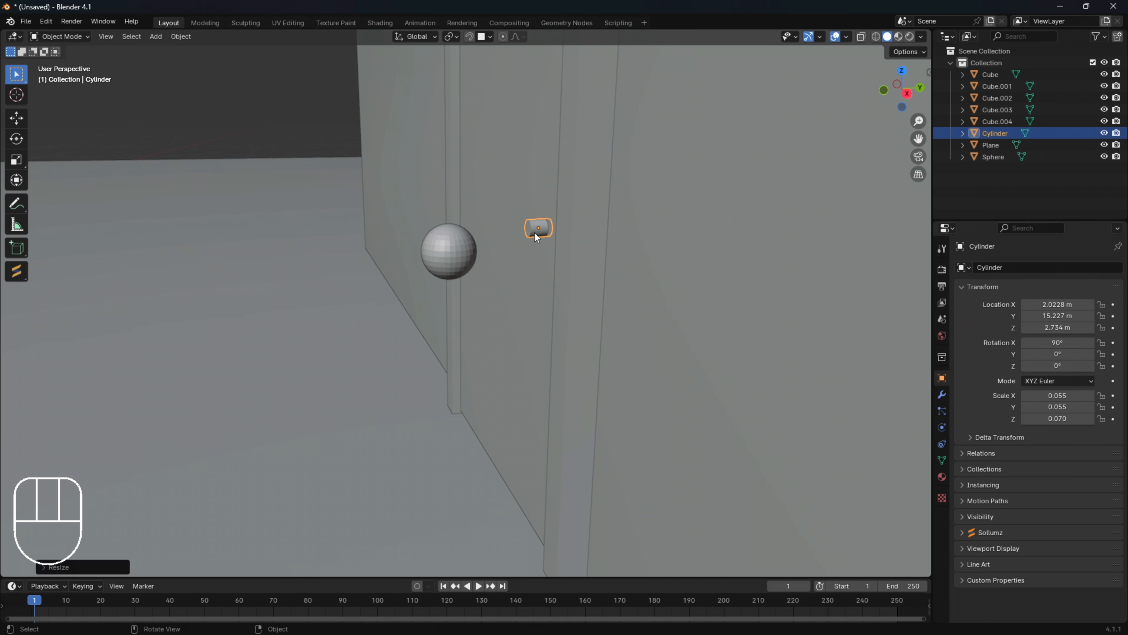
pyautogui.press('s')
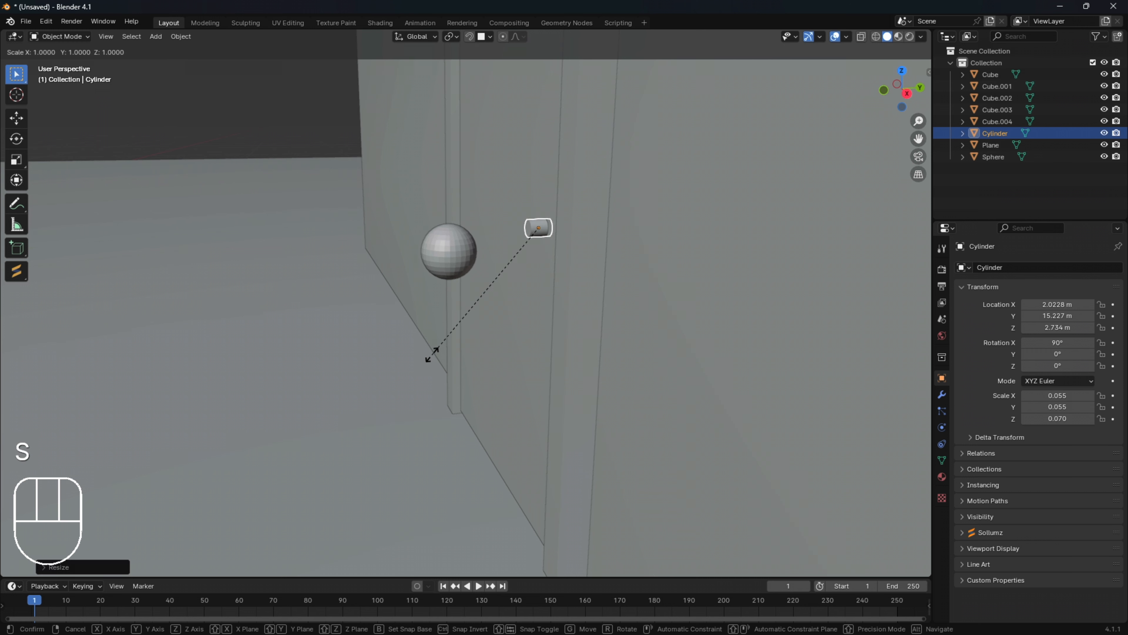
pyautogui.click(431, 355)
pyautogui.click(445, 265)
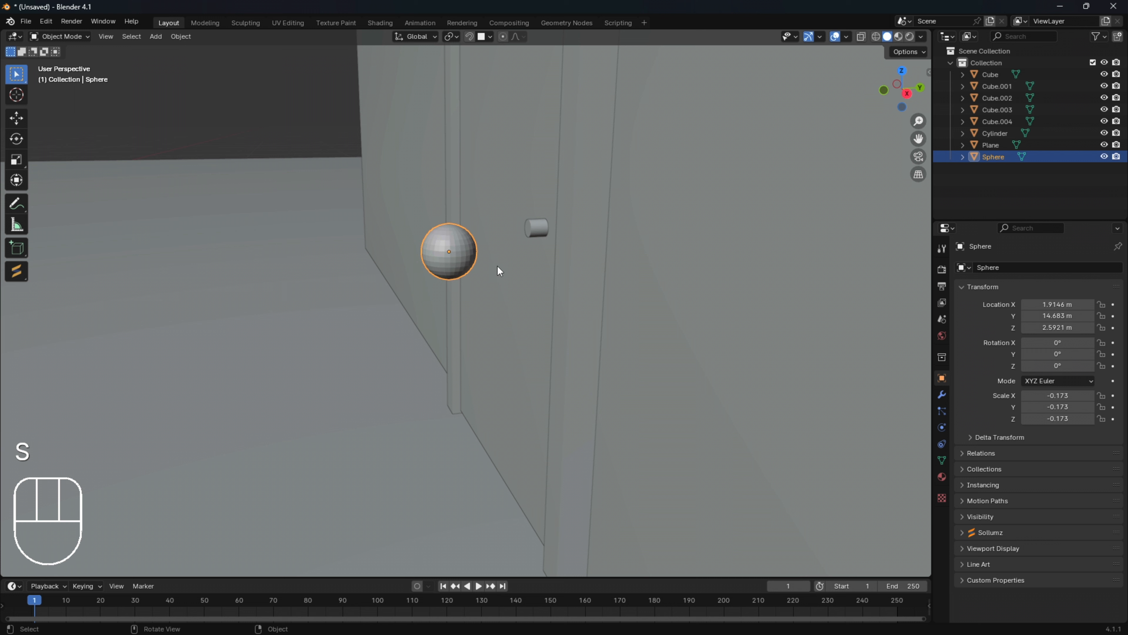
pyautogui.click(473, 35)
pyautogui.press('g')
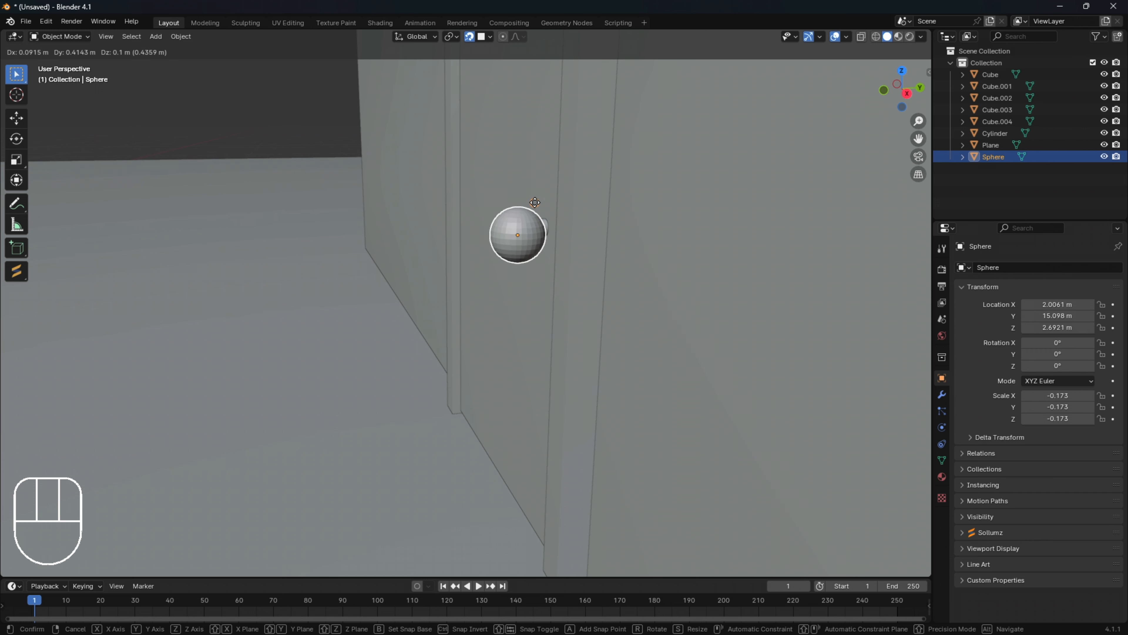
pyautogui.press('Escape')
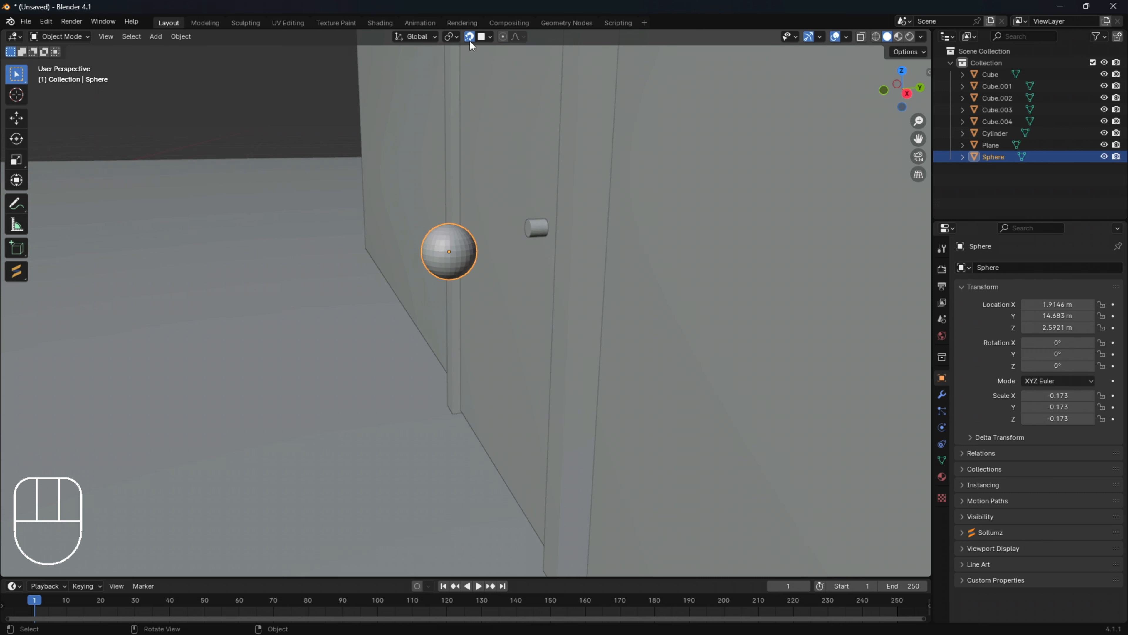
# Step: With snapping off, move the sphere to the cylinder's outer end and centre it along X, at about X 2.02, Y 15.03, Z 2.74 m
pyautogui.press('g')
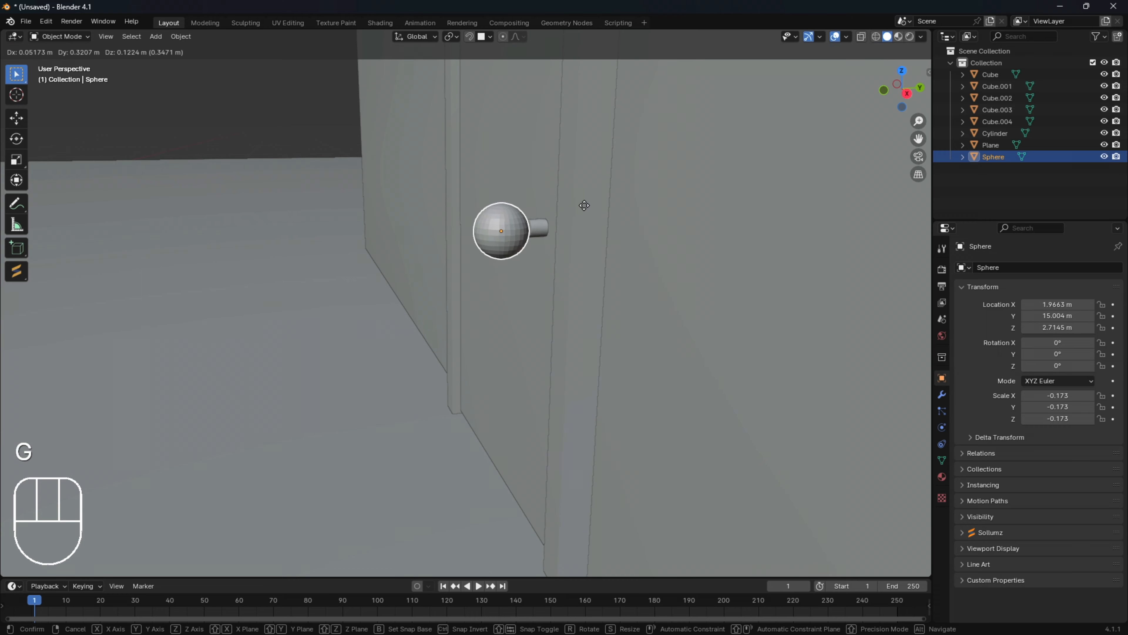
pyautogui.click(588, 207)
pyautogui.moveTo(572, 253); pyautogui.dragTo(691, 346, button='middle')
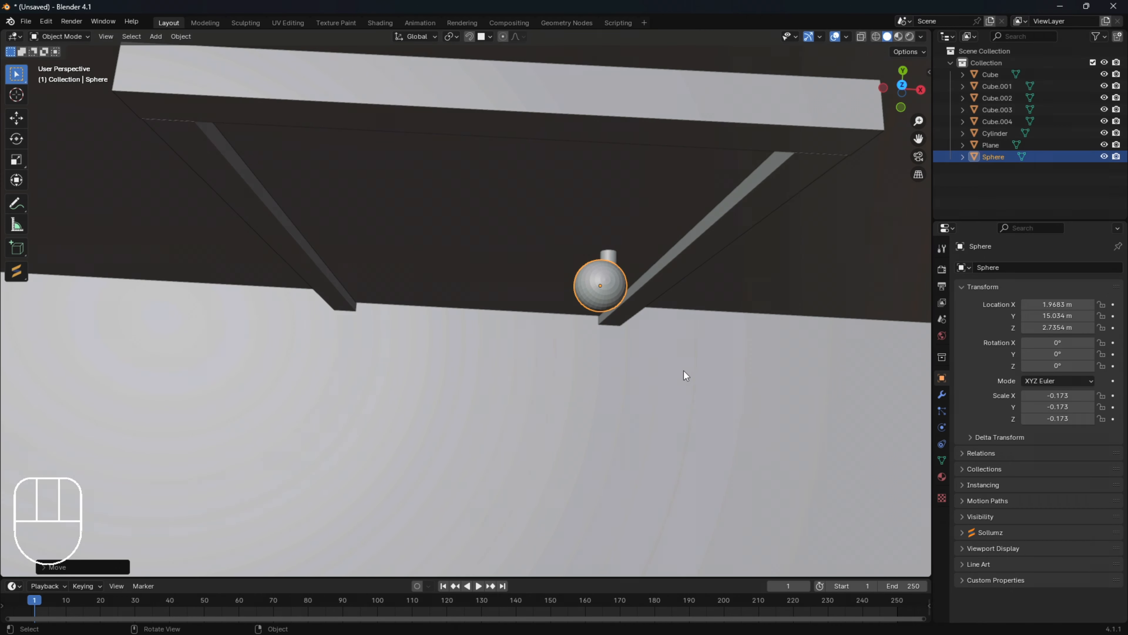
pyautogui.press('g')
pyautogui.press('x')
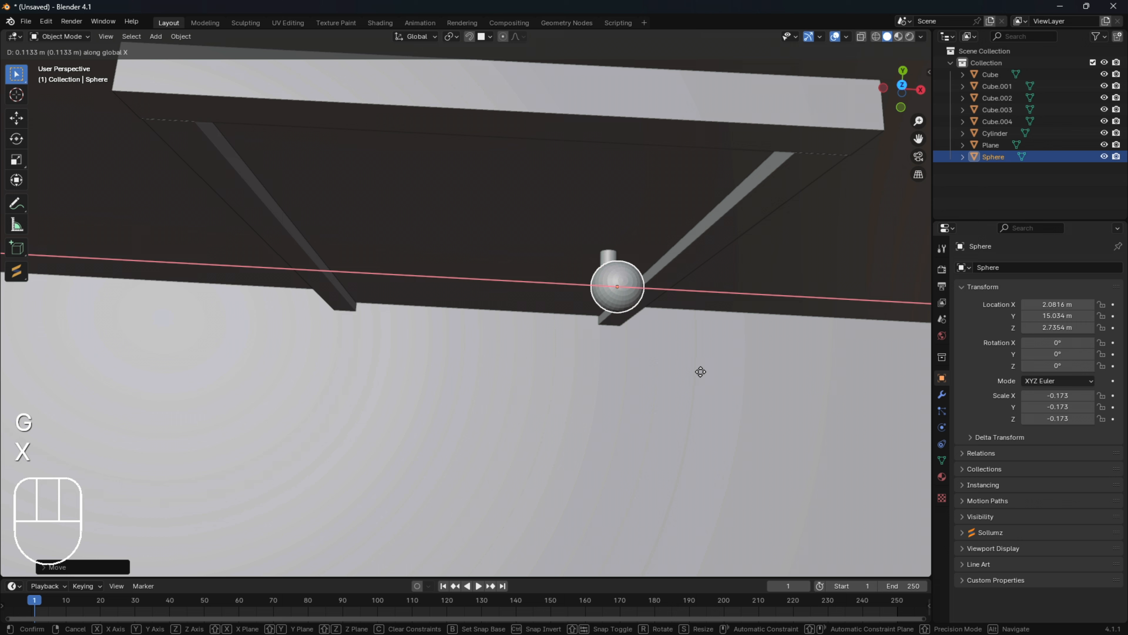
pyautogui.click(691, 371)
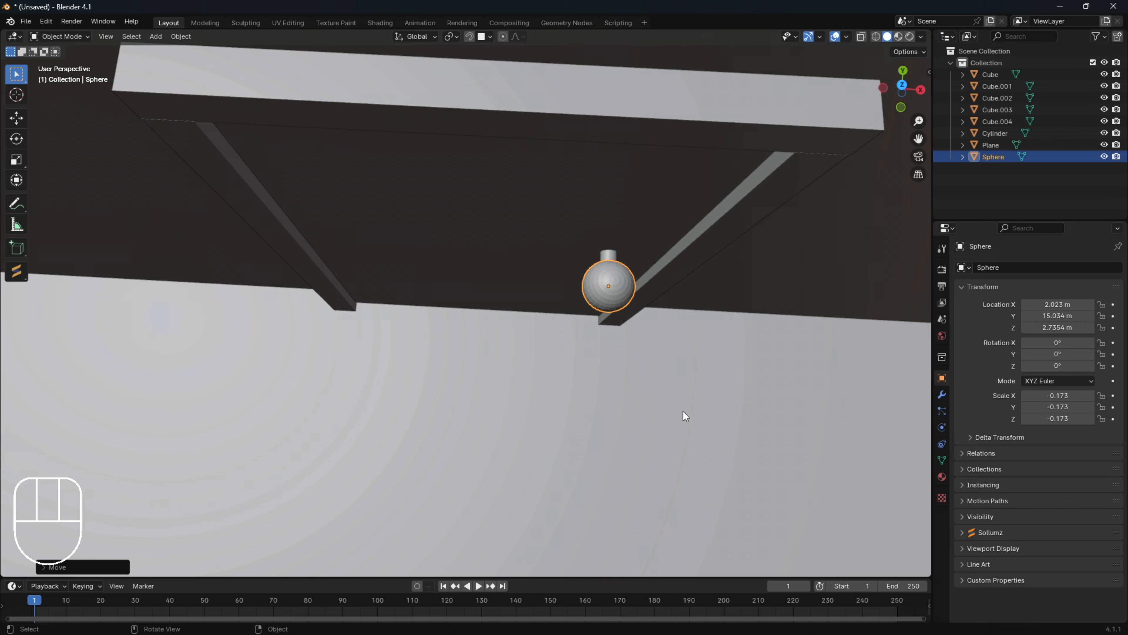
# Step: Shrink the sphere uniformly to a scale of about -0.130 on all axes
pyautogui.moveTo(685, 415); pyautogui.dragTo(689, 346, button='middle')
pyautogui.press('s')
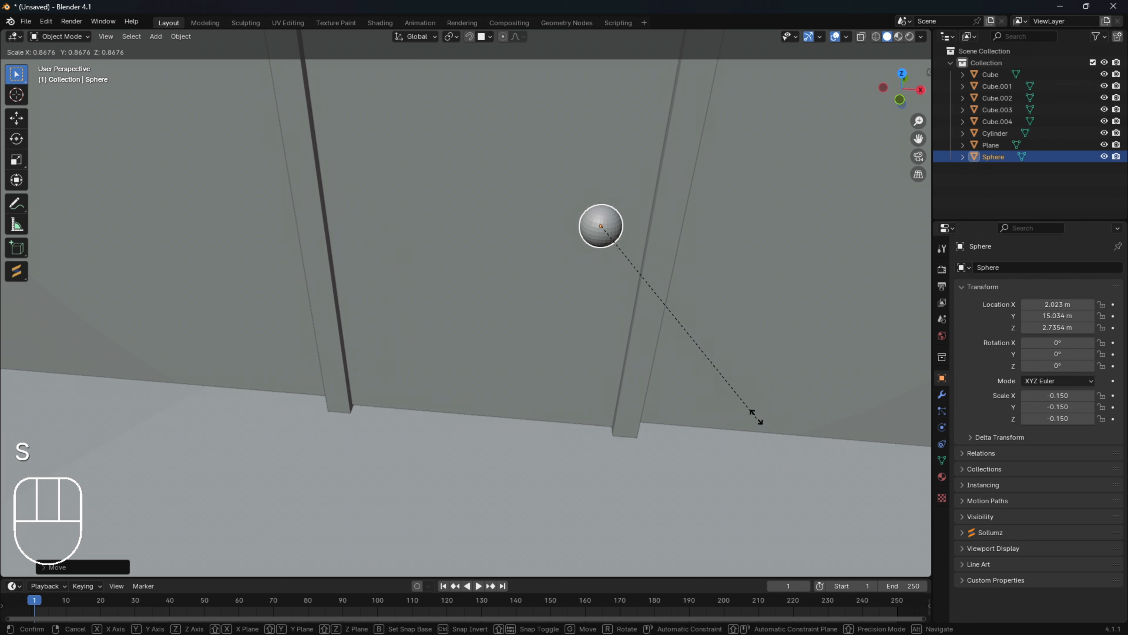
pyautogui.click(734, 395)
# Step: Push the sphere along Y further onto the cylinder stem, to about Y 15.10 m, and deselect it
pyautogui.moveTo(735, 395); pyautogui.dragTo(873, 354, button='middle')
pyautogui.press('g')
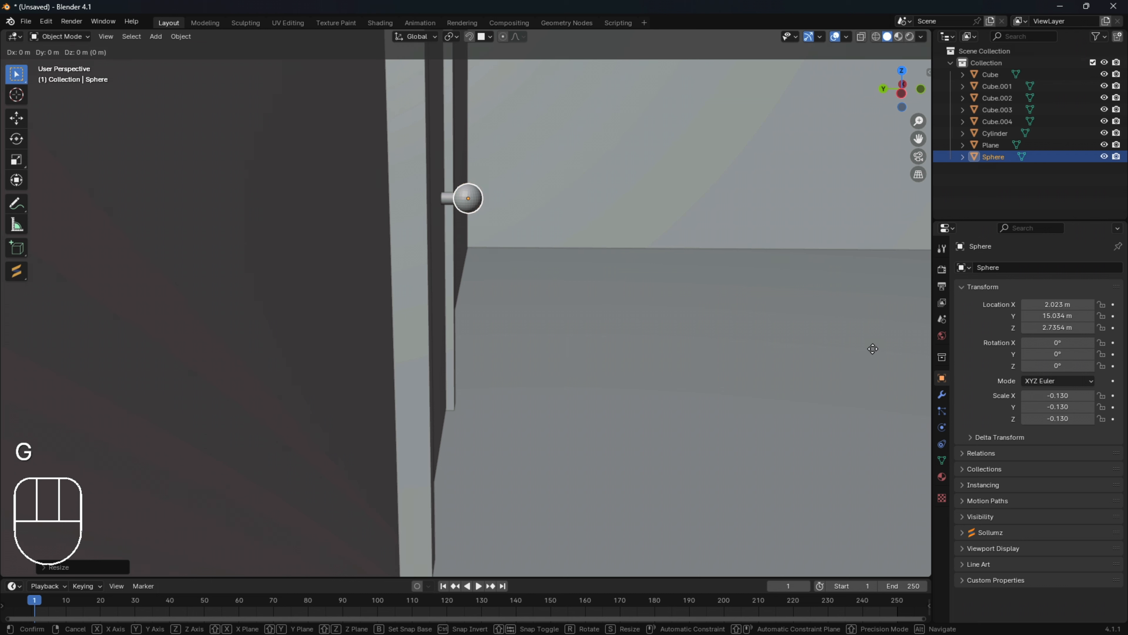
pyautogui.press('y')
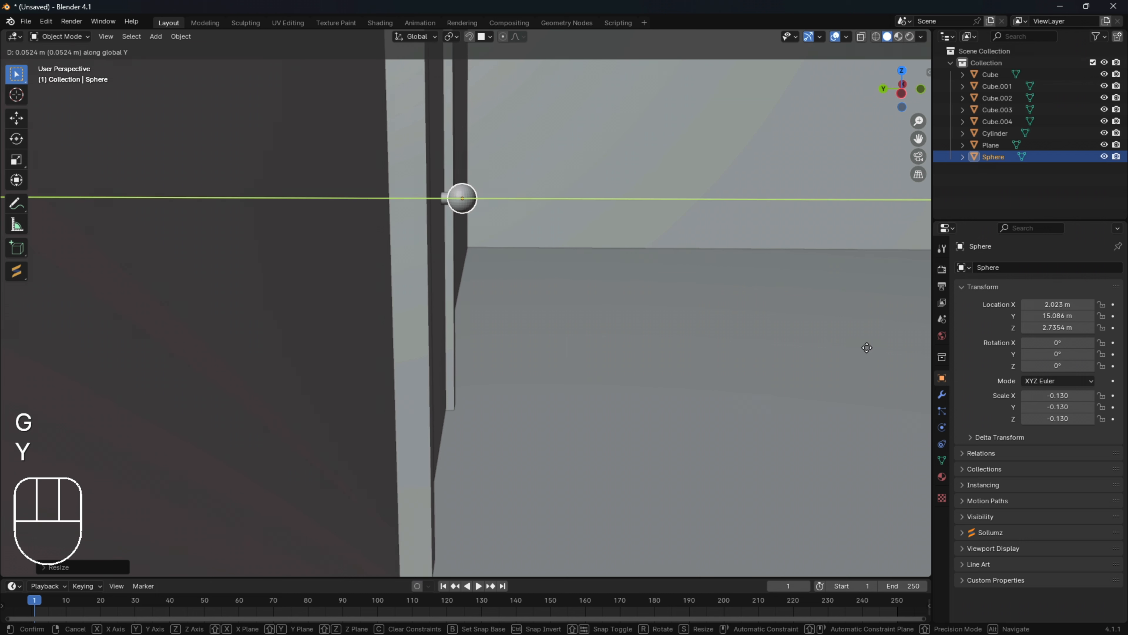
pyautogui.click(865, 348)
pyautogui.moveTo(866, 349); pyautogui.dragTo(684, 374, button='middle')
pyautogui.scroll(-4, 640, 351)
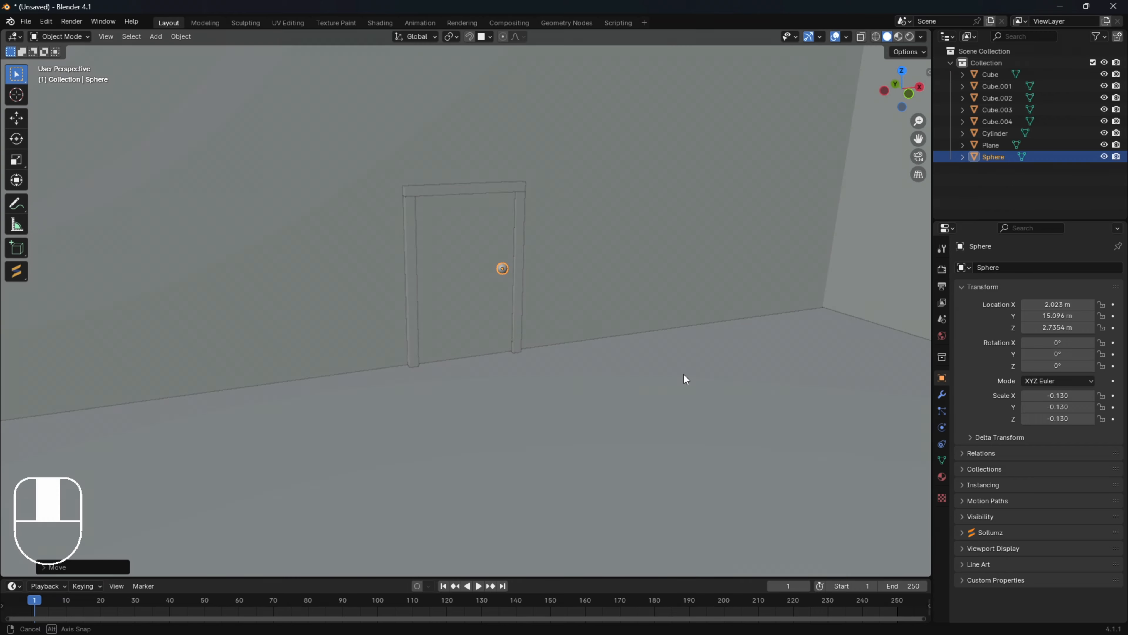
pyautogui.scroll(-3, 666, 361)
pyautogui.scroll(-2, 666, 362)
pyautogui.click(707, 151)
pyautogui.moveTo(591, 338); pyautogui.dragTo(507, 363, button='middle')
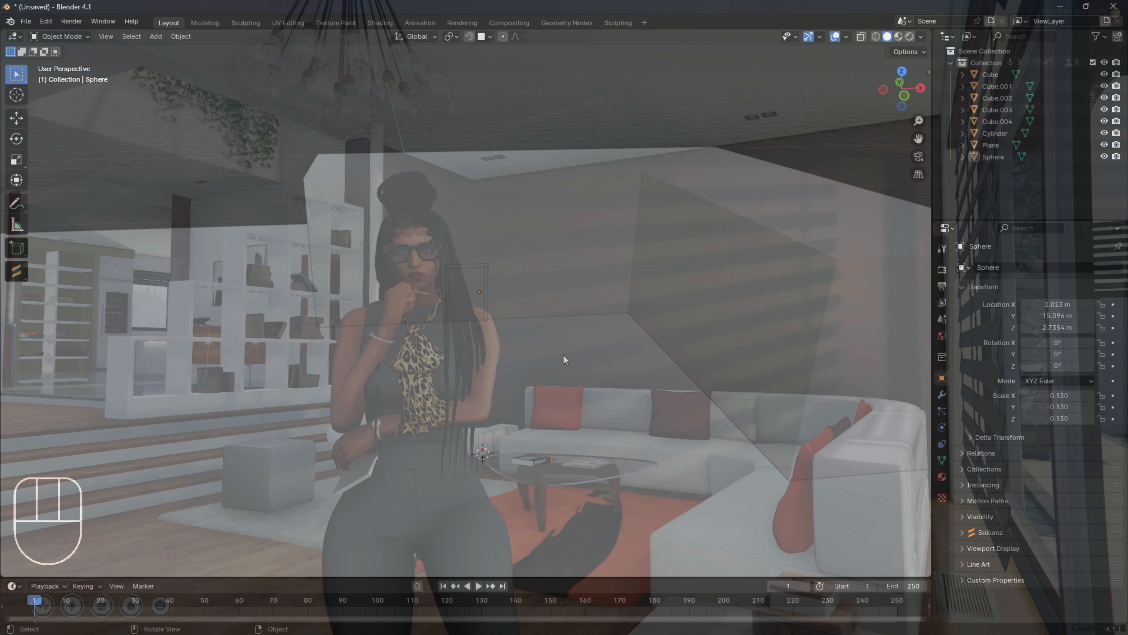